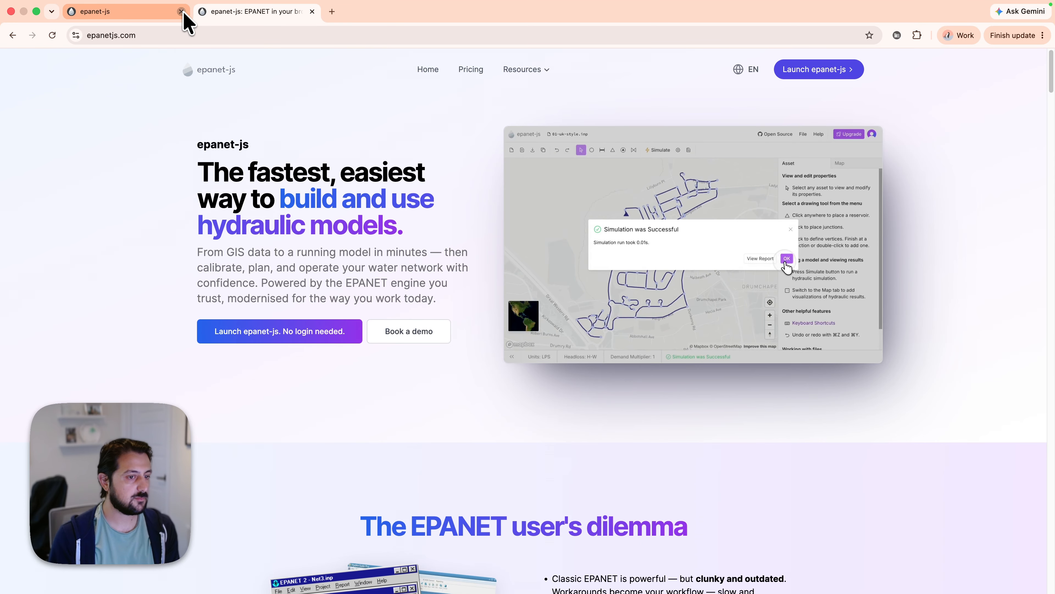
Step: Close the spare browser tab, launch epanet-js from its website and start an import from GIS
left_click(181, 12)
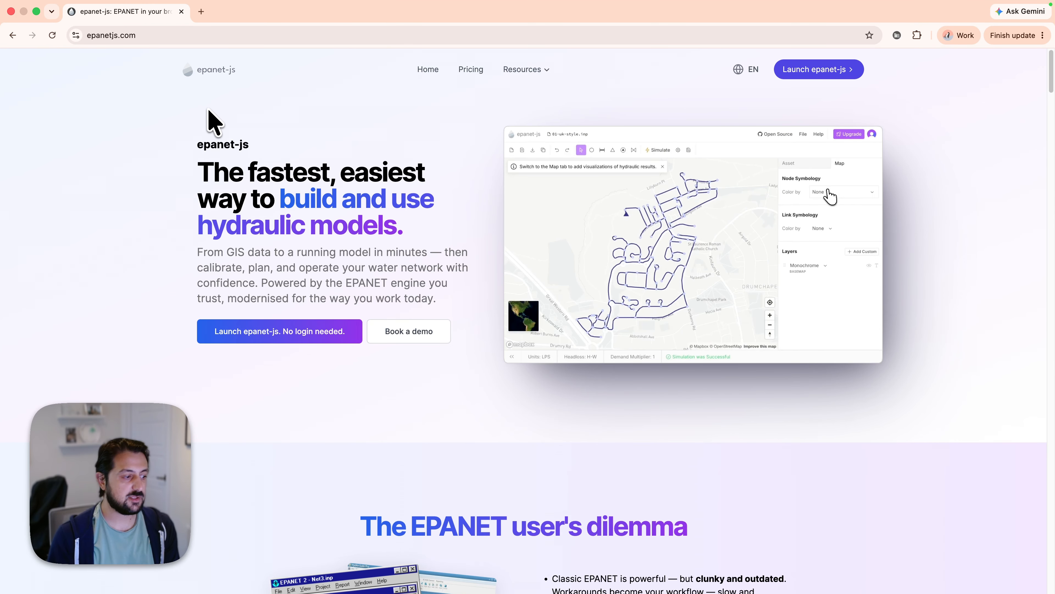
left_click(293, 333)
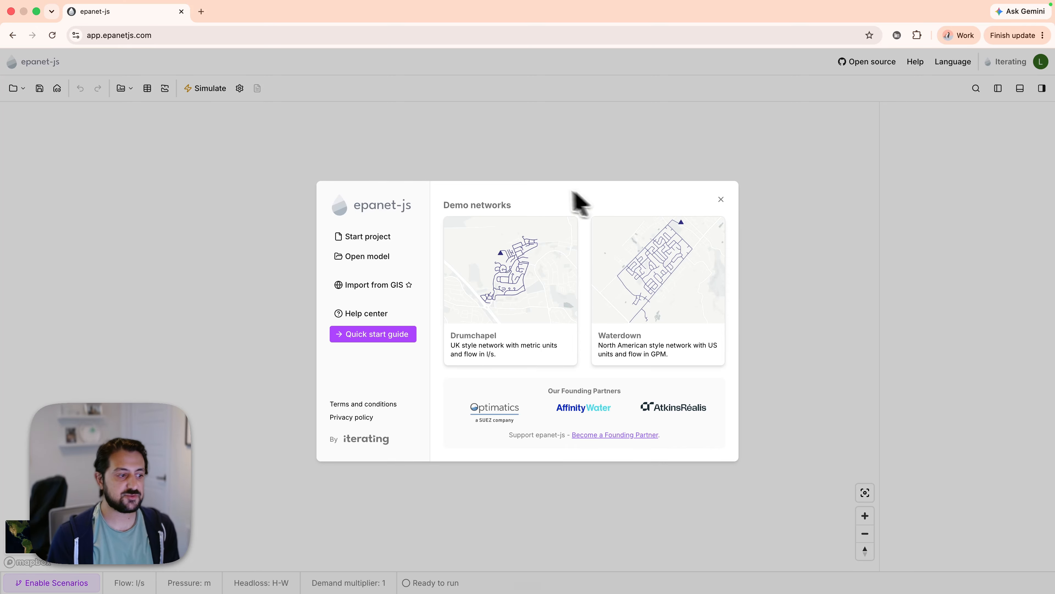
left_click(374, 287)
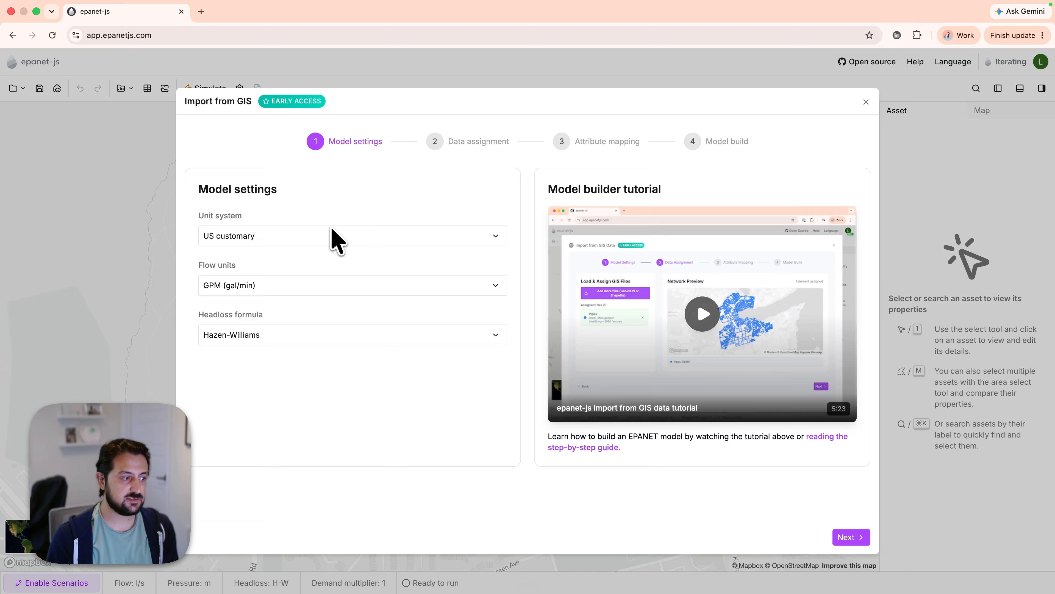
Step: Set the model's unit system to SI metric and continue to data assignment
left_click(333, 234)
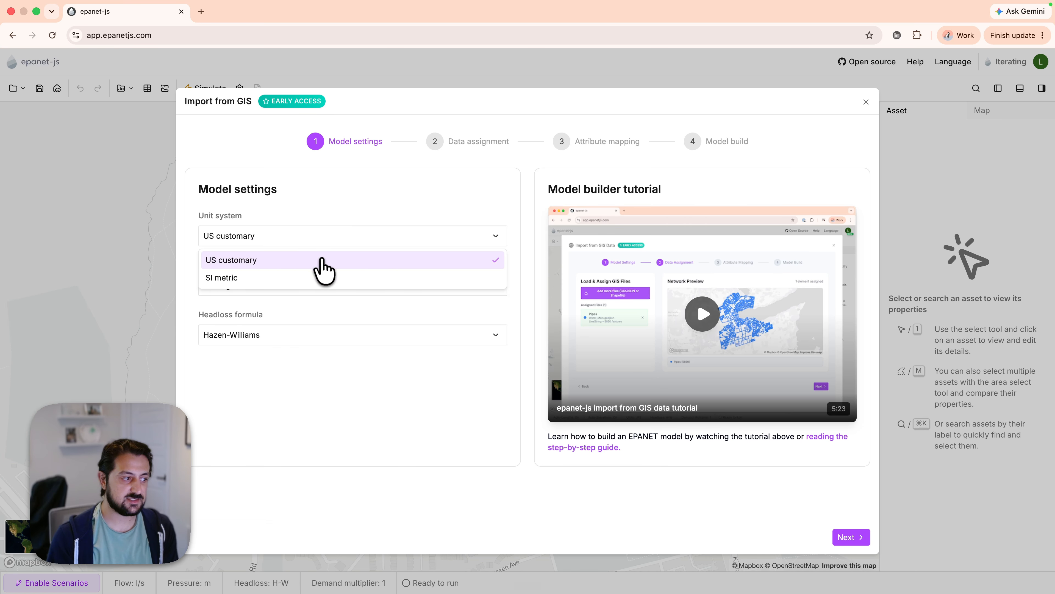
left_click(255, 277)
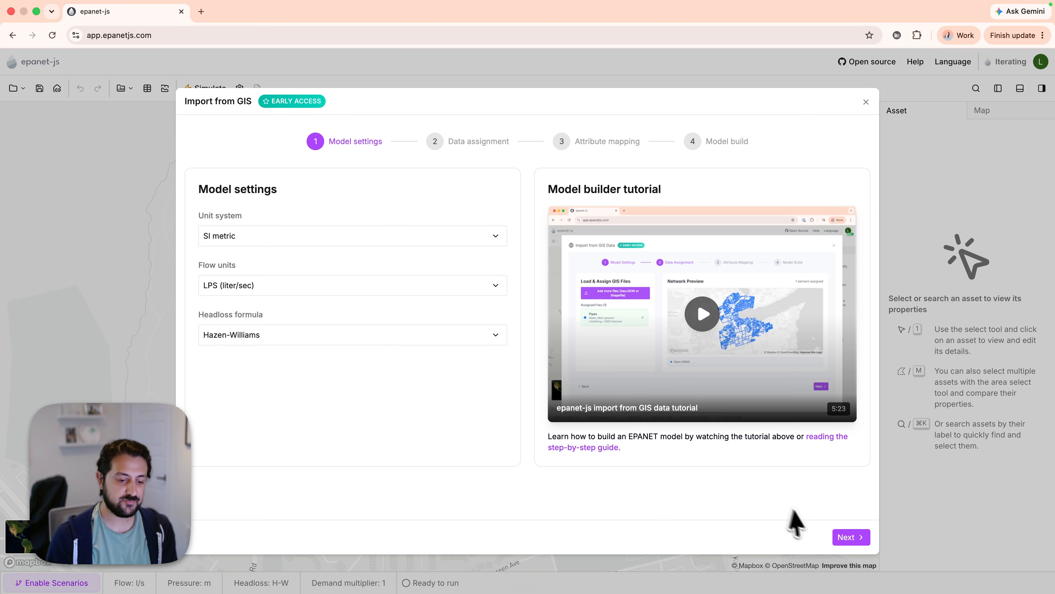
left_click(847, 537)
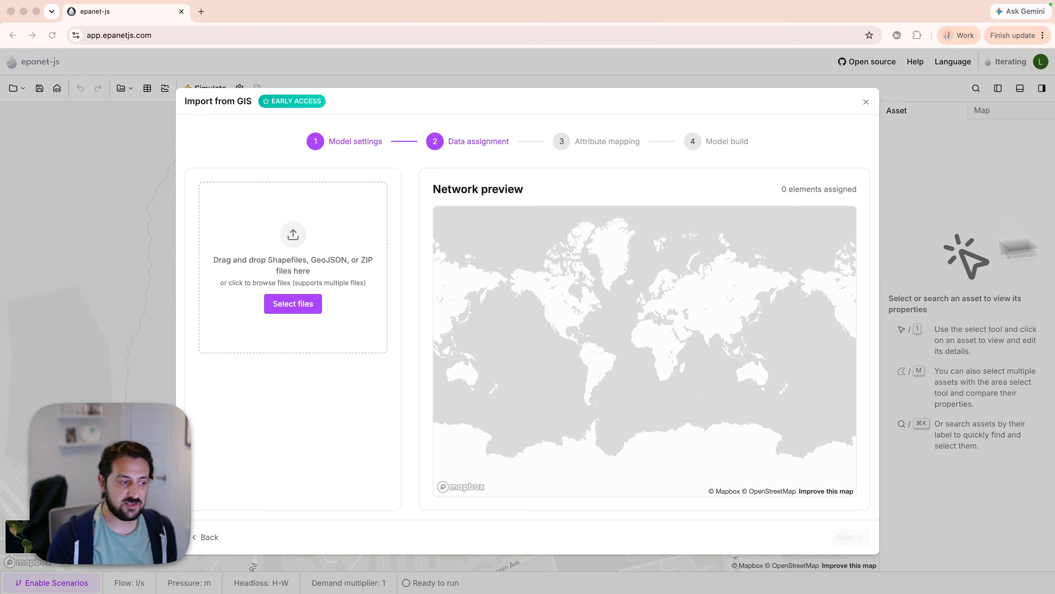
Step: Load the three shapefiles, assign tank.shp to Tanks, watermains.shp to Pipes and wtw.shp to Reservoirs, and continue to attribute mapping
left_click_drag(320, 271, 318, 268)
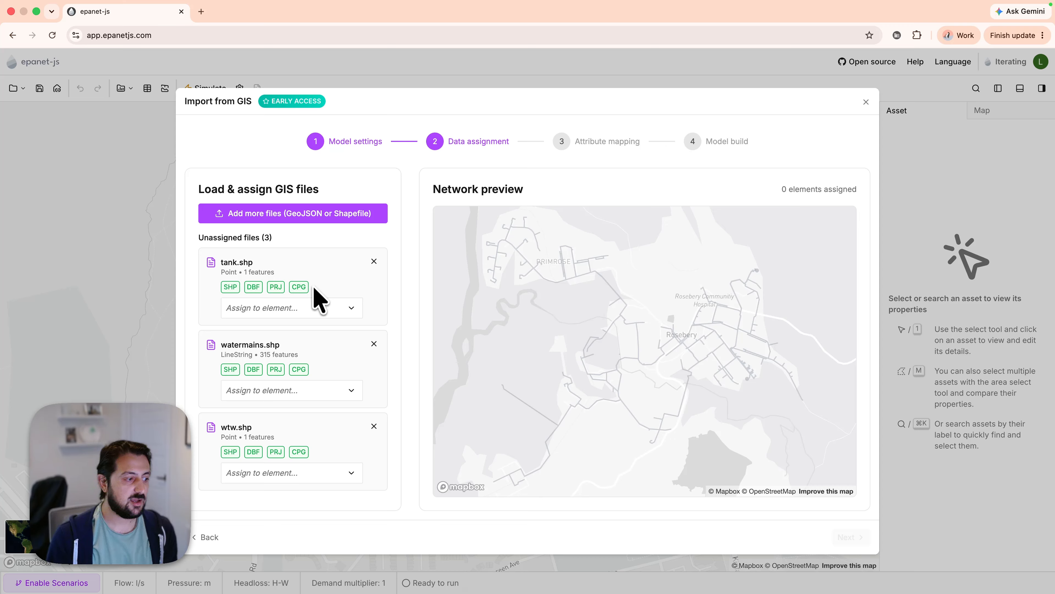
left_click(311, 316)
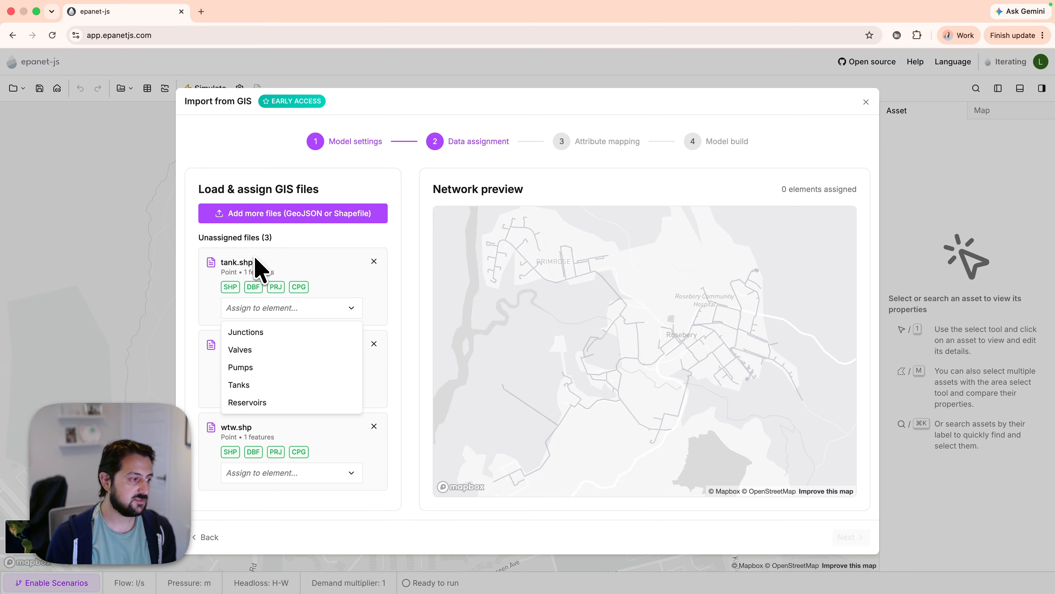
left_click(260, 384)
left_click(270, 375)
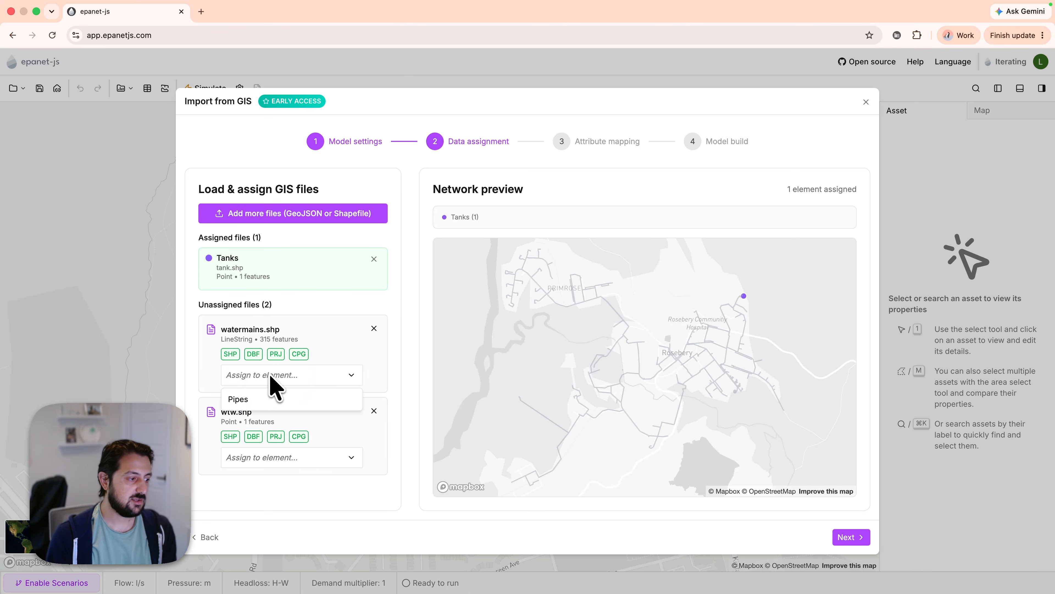
left_click(262, 399)
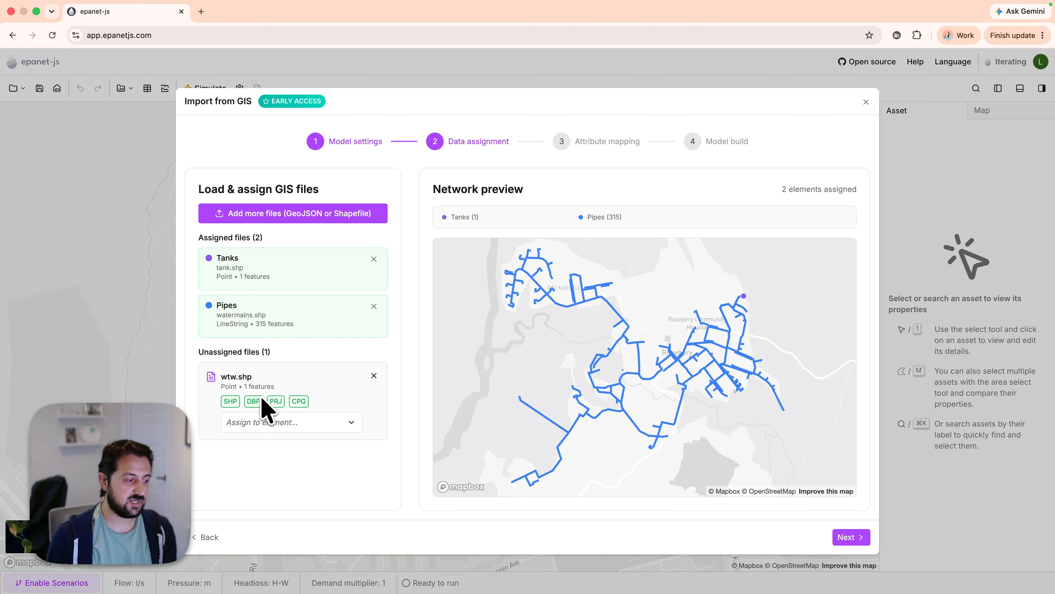
left_click(283, 422)
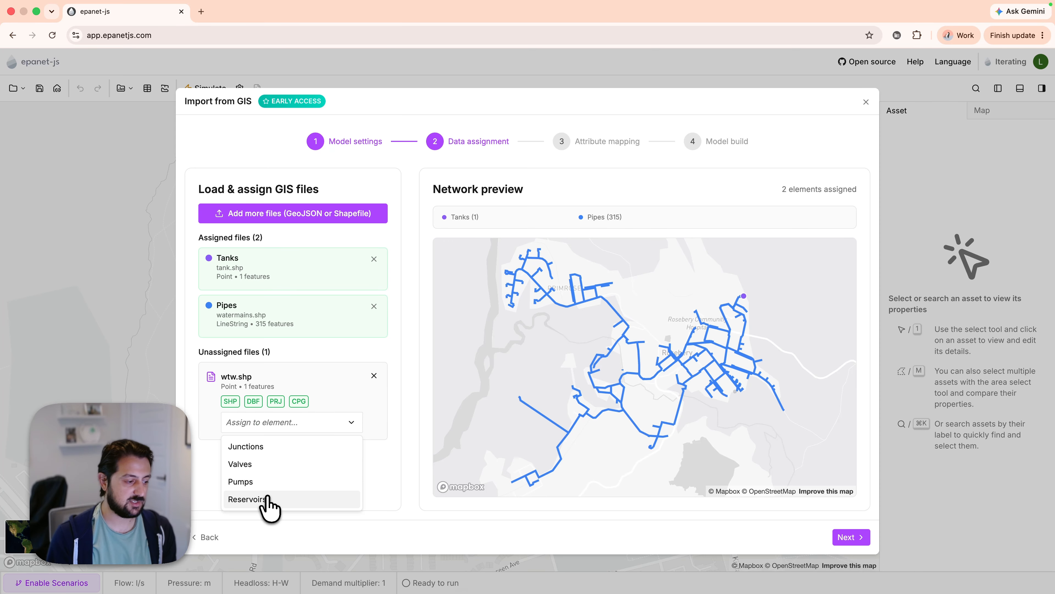
left_click(267, 498)
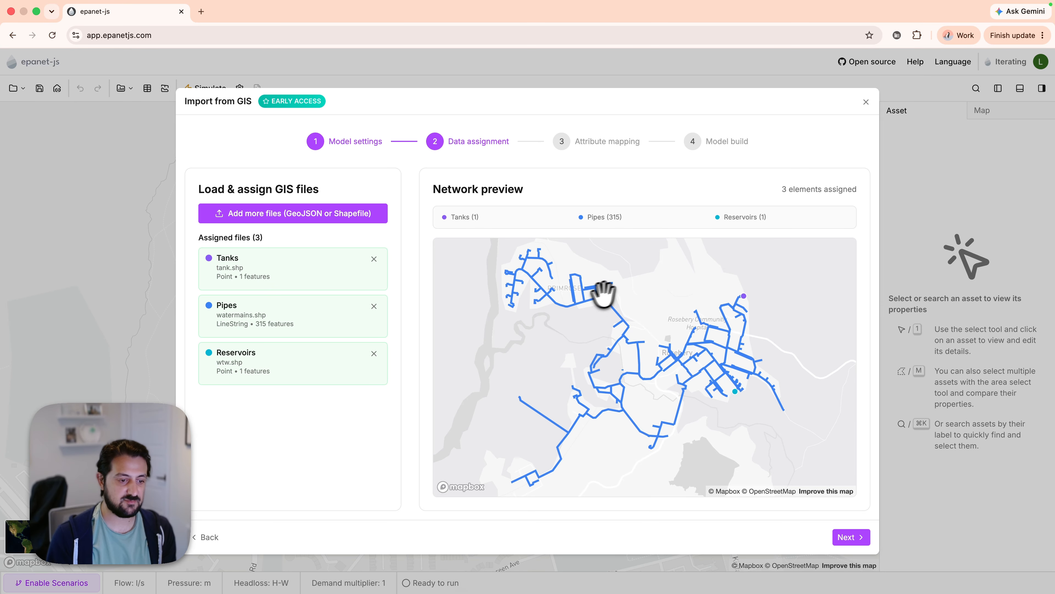
left_click(847, 540)
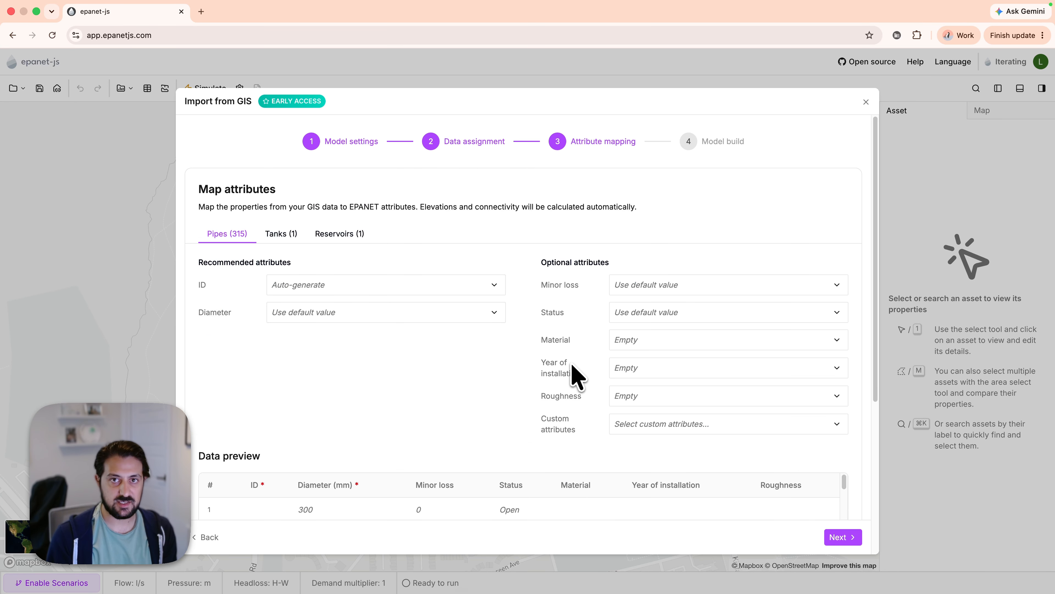
Step: Map the pipes' ID to the FACILITYID field and their diameter to the DIAMETER field
left_click(379, 291)
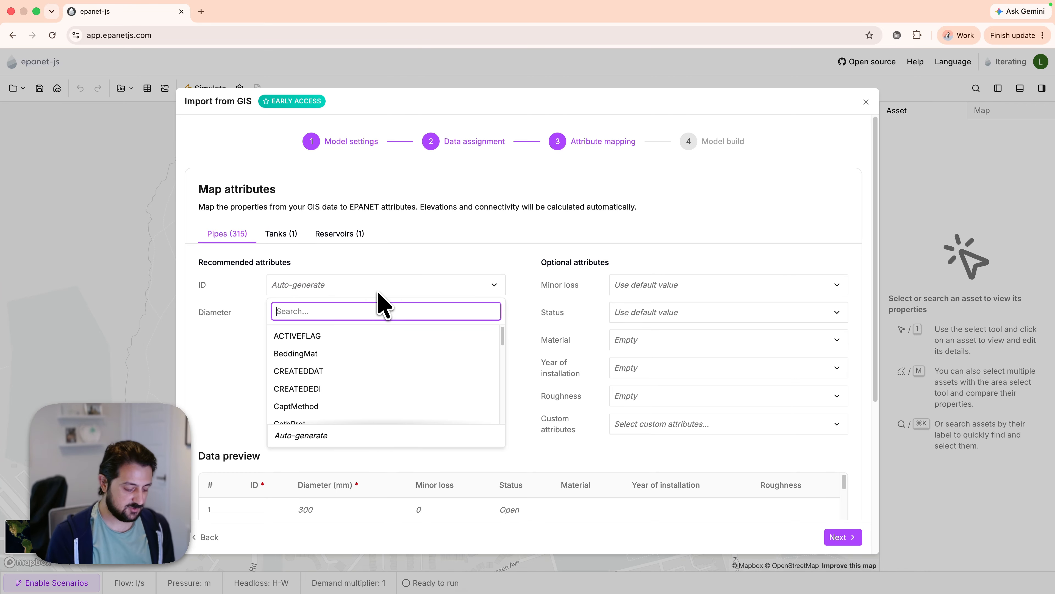
type("id")
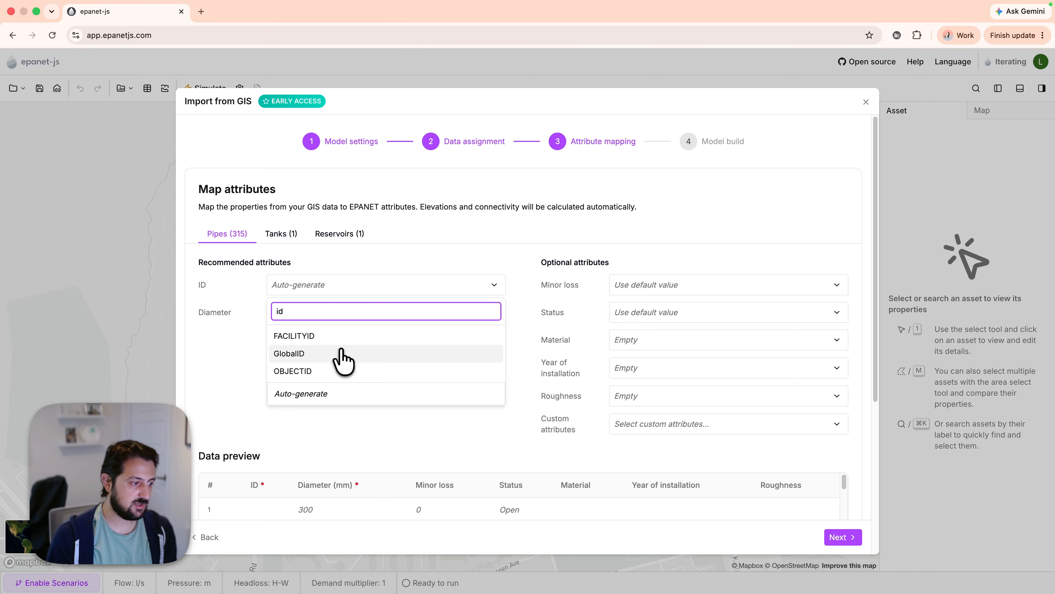
left_click(345, 339)
scroll(349, 354, "down", 3)
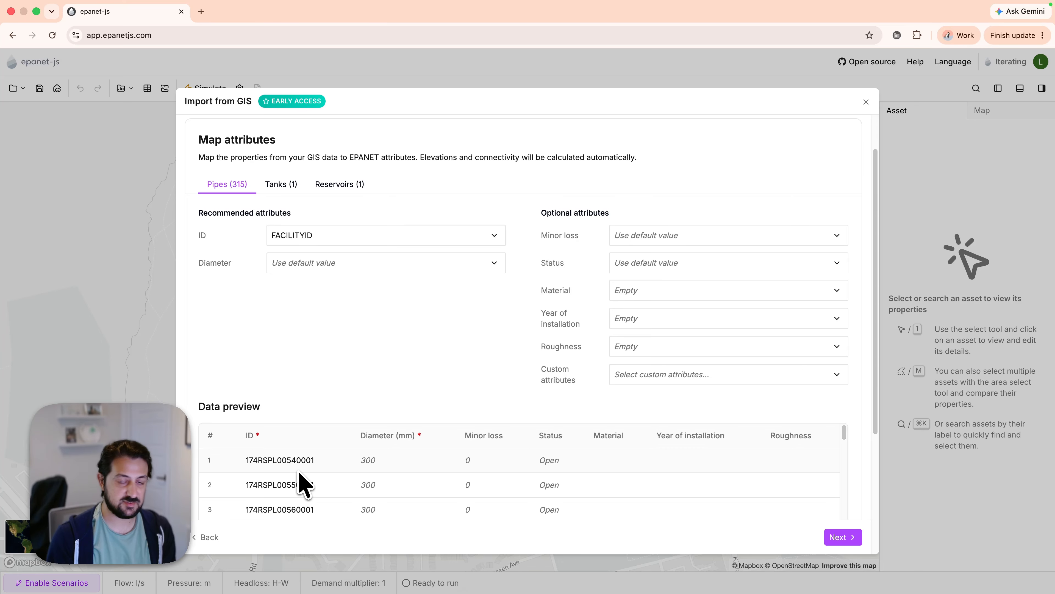
left_click(312, 262)
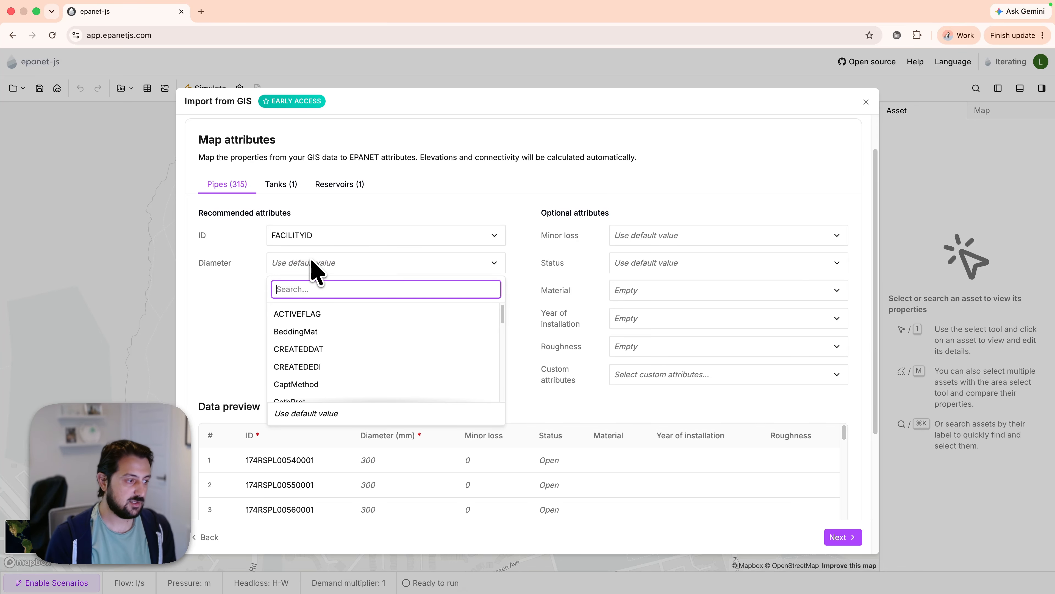
type("dia")
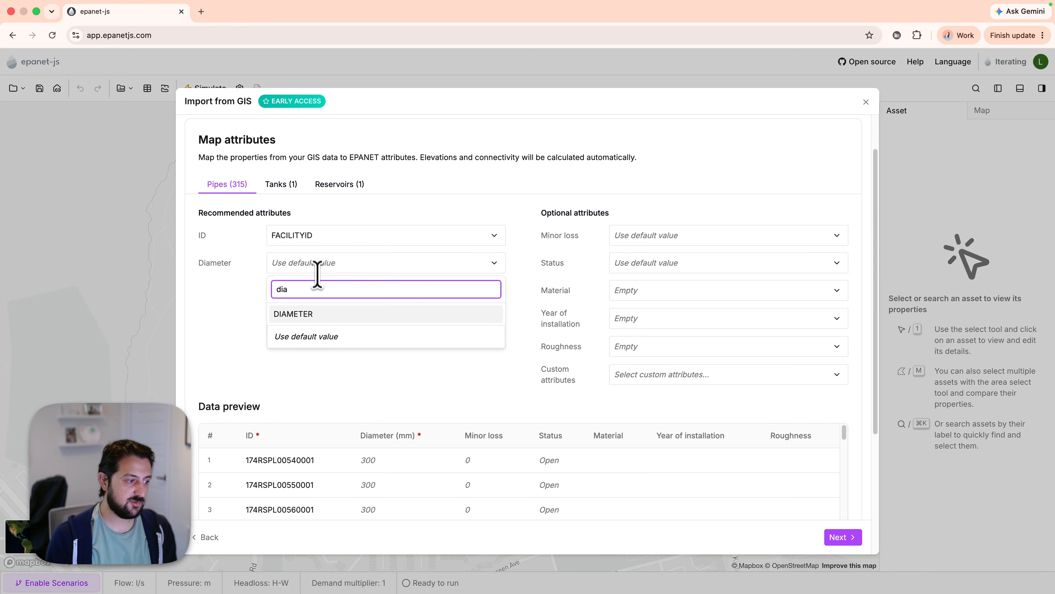
left_click(320, 315)
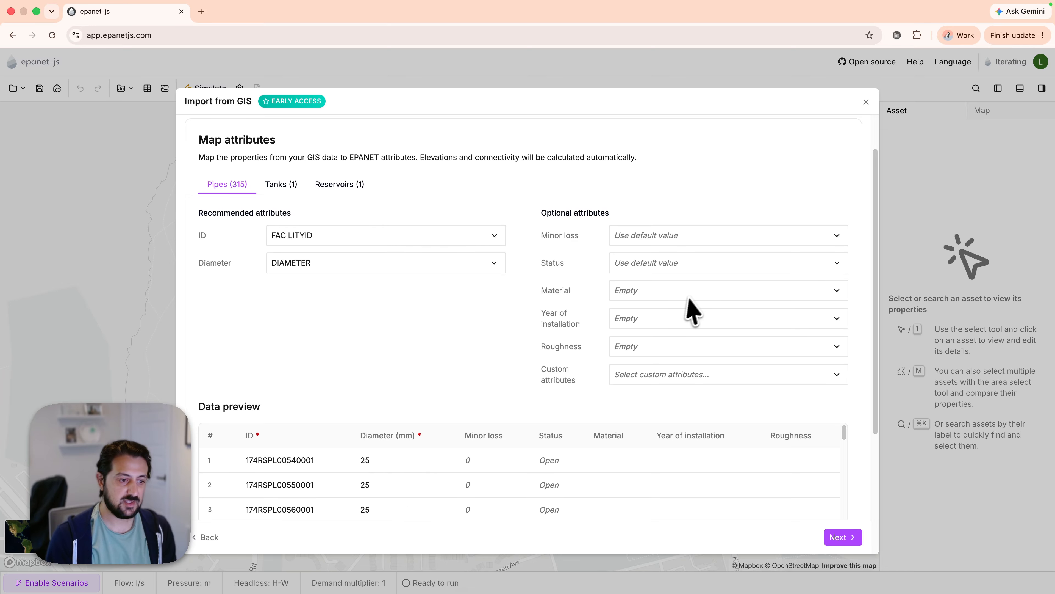
Step: Map the pipes' optional material attribute to the MATERIAL field
left_click(699, 292)
type("mae")
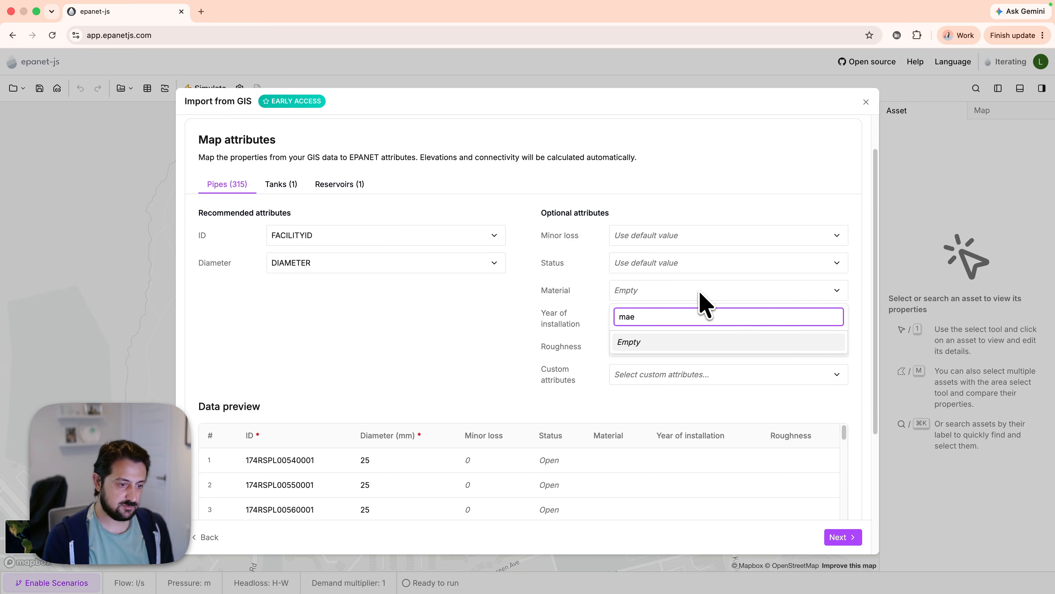
key("BackSpace")
type("t")
left_click(670, 356)
Step: Map the pipes' year of installation to the INSTALLDAT field and check the data preview
left_click(657, 318)
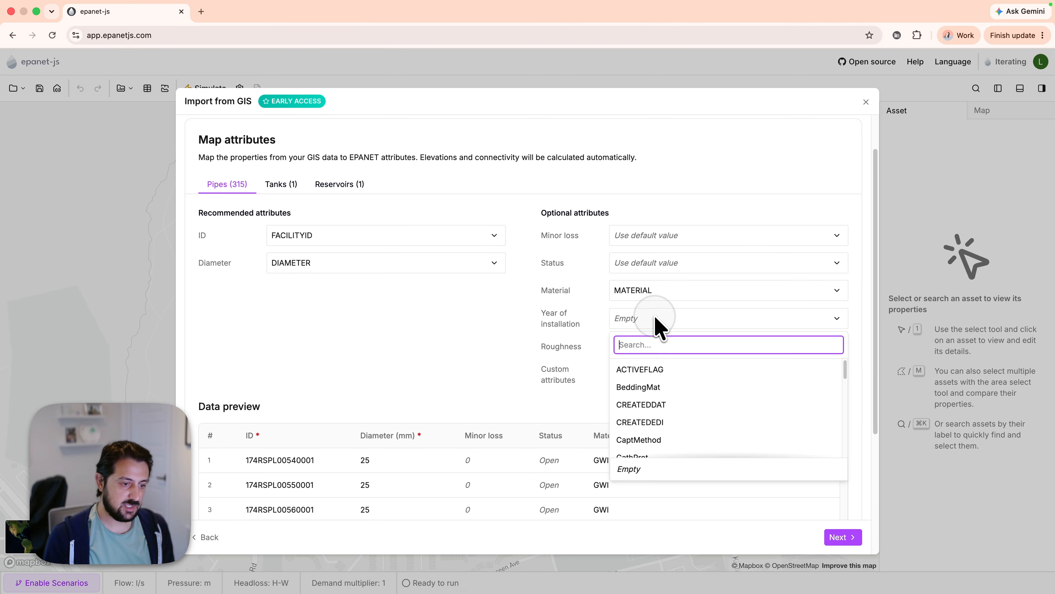
type("y")
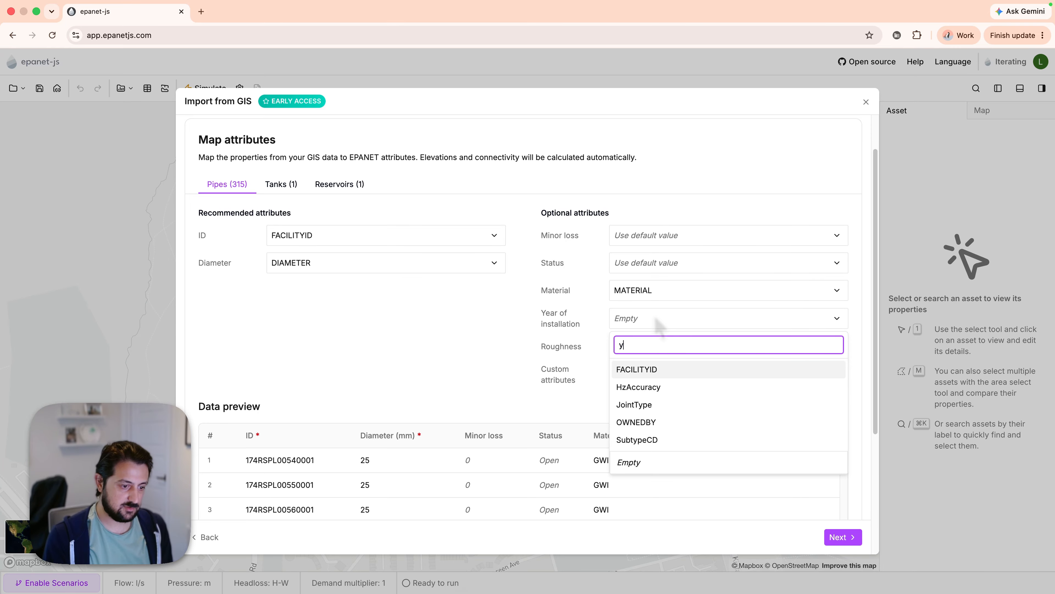
key("BackSpace")
scroll(617, 376, "down", 6)
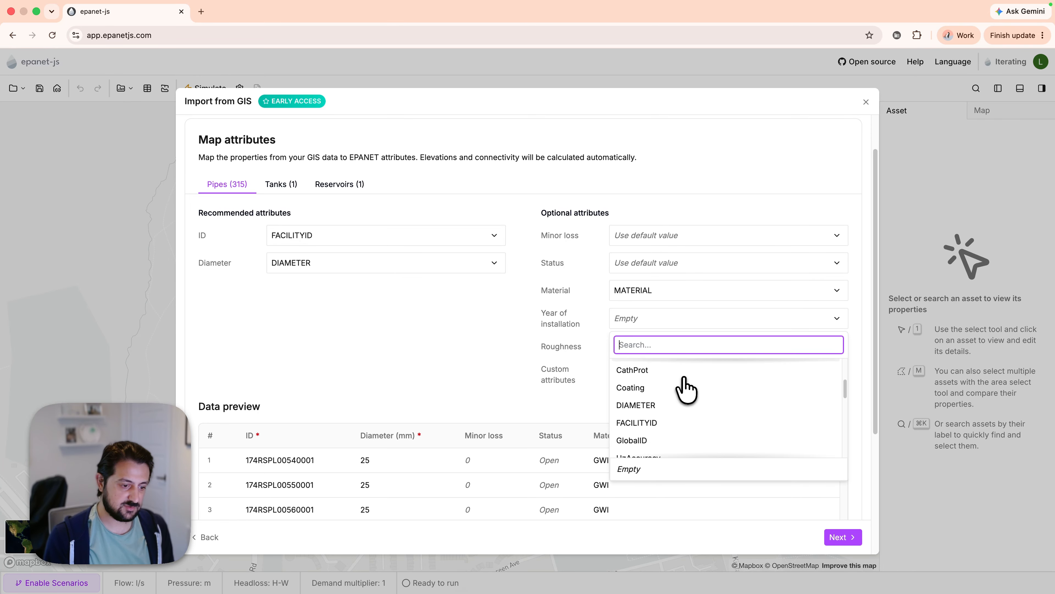
scroll(683, 383, "down", 4)
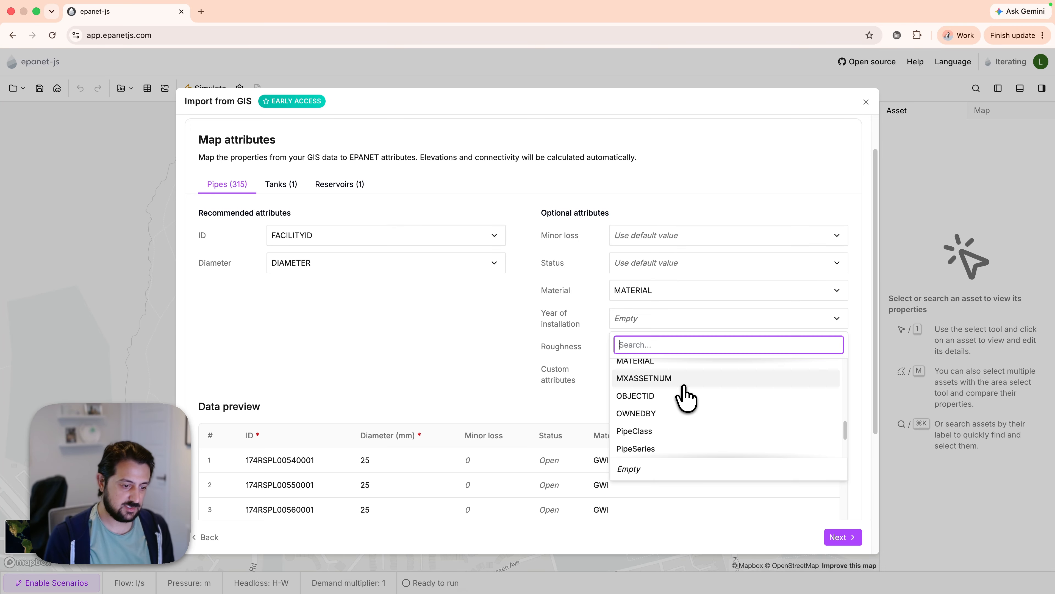
scroll(683, 386, "down", 1)
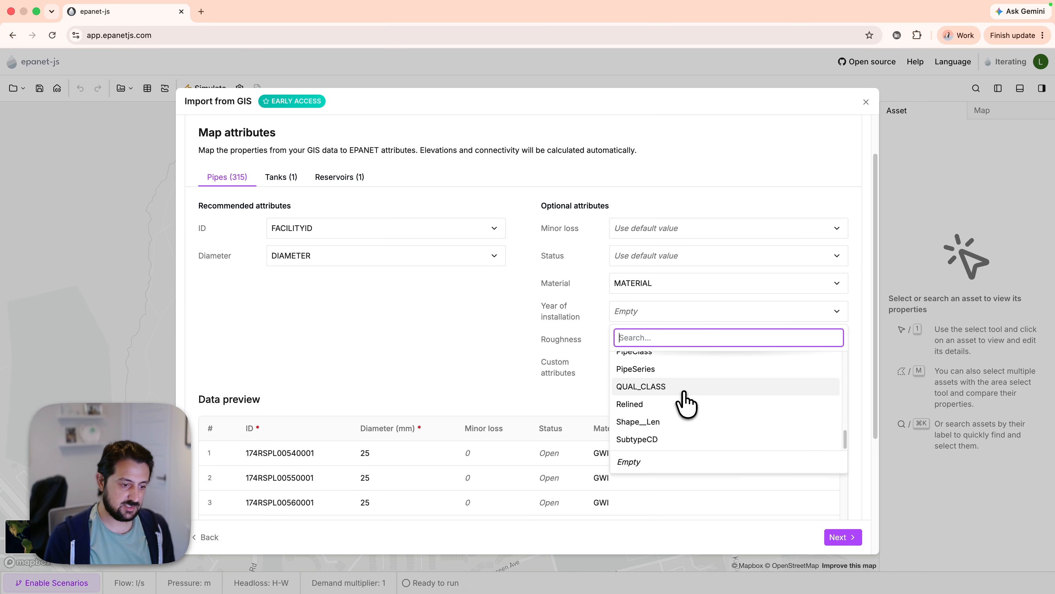
scroll(681, 391, "up", 3)
scroll(679, 408, "up", 5)
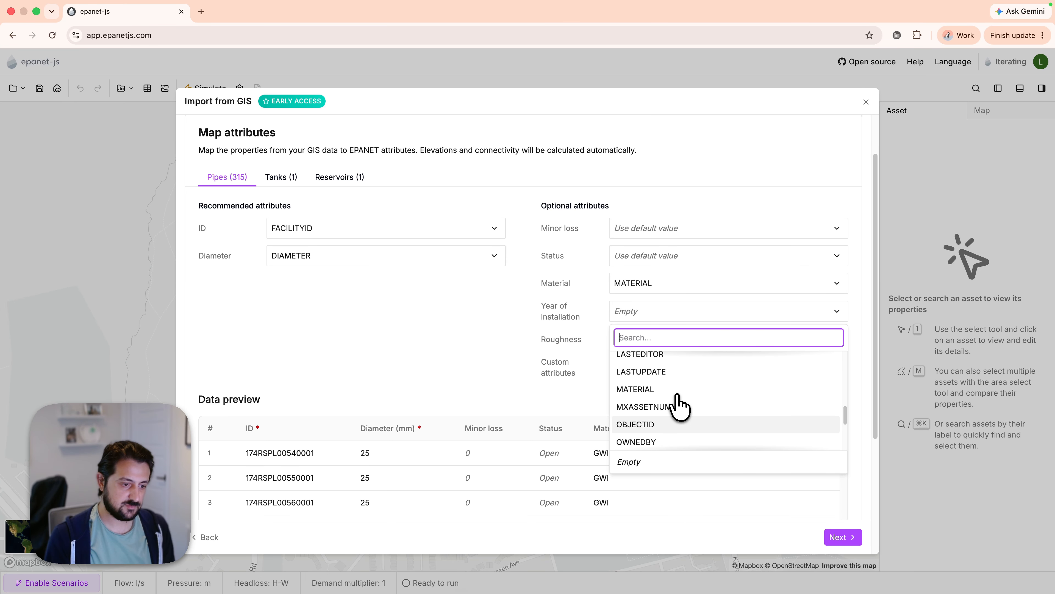
left_click(666, 388)
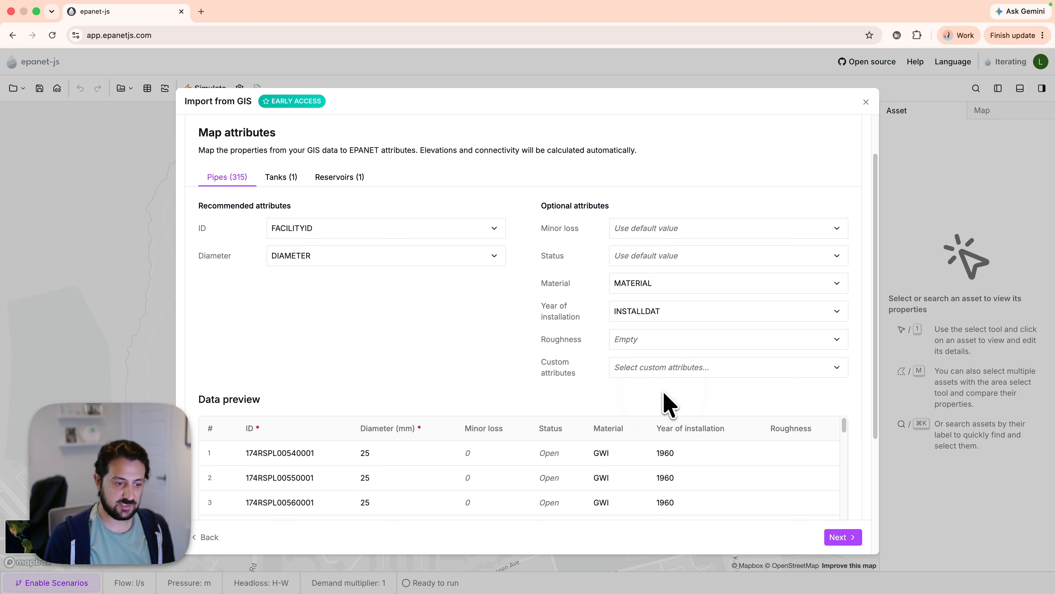
scroll(665, 438, "down", 1)
scroll(566, 412, "down", 3)
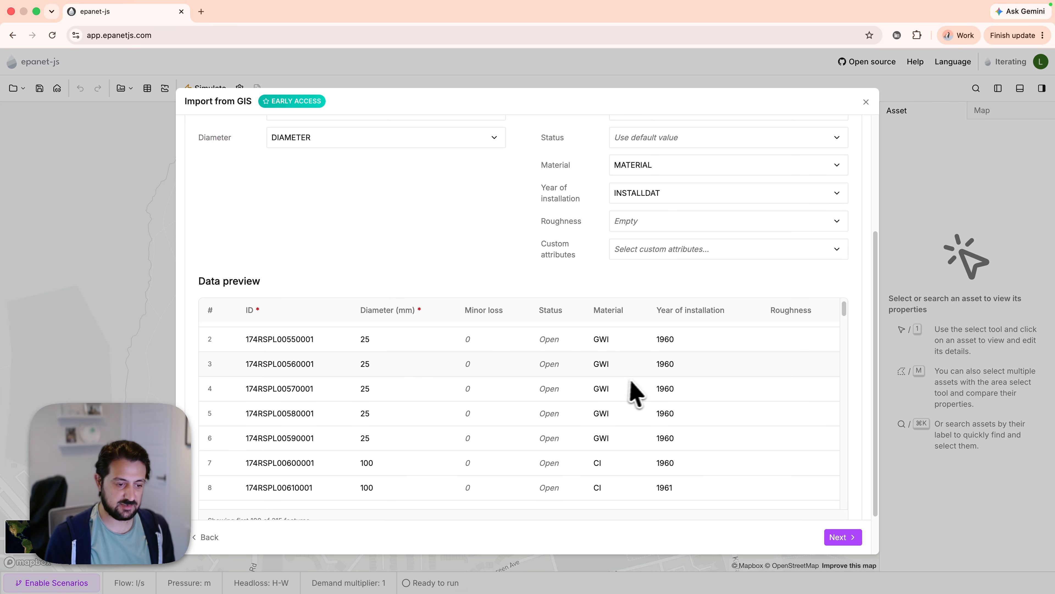
scroll(665, 398, "up", 2)
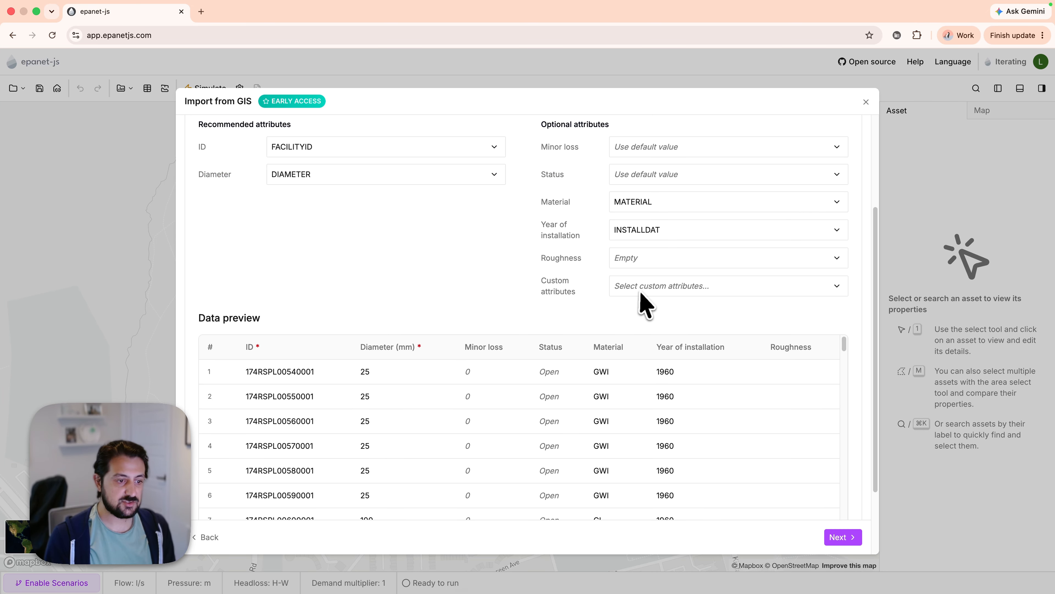
Step: Try Coating as a custom pipe attribute and browse the other available fields
left_click(646, 286)
scroll(656, 358, "down", 2)
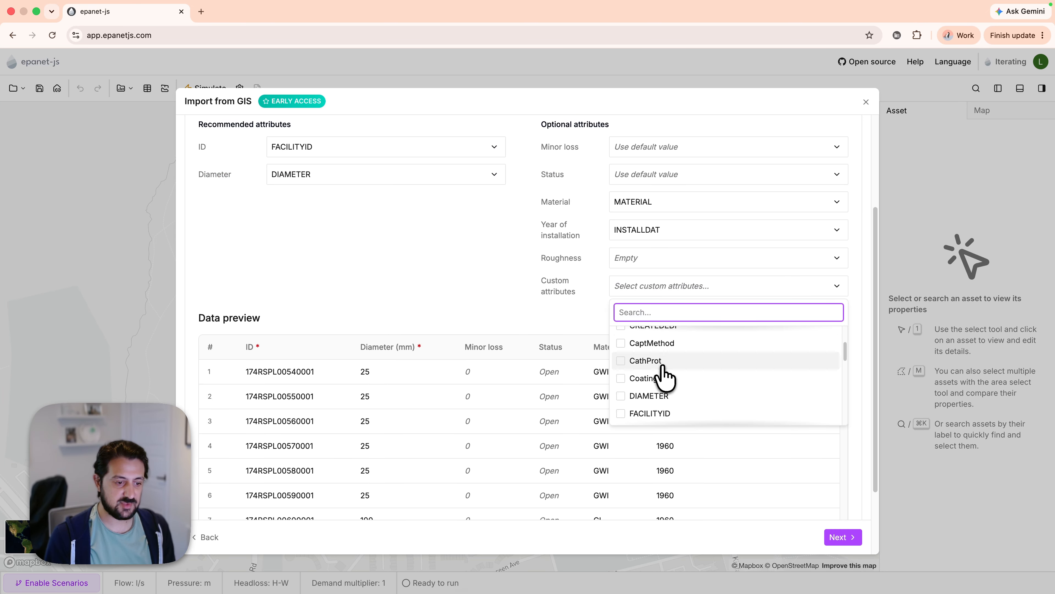
left_click(622, 379)
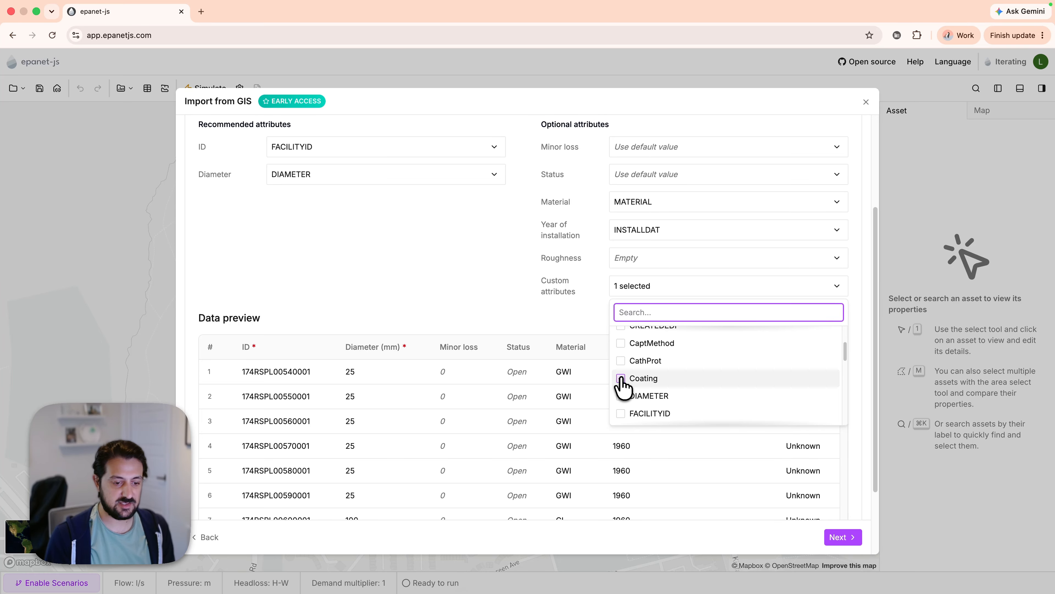
left_click(622, 379)
scroll(649, 377, "down", 5)
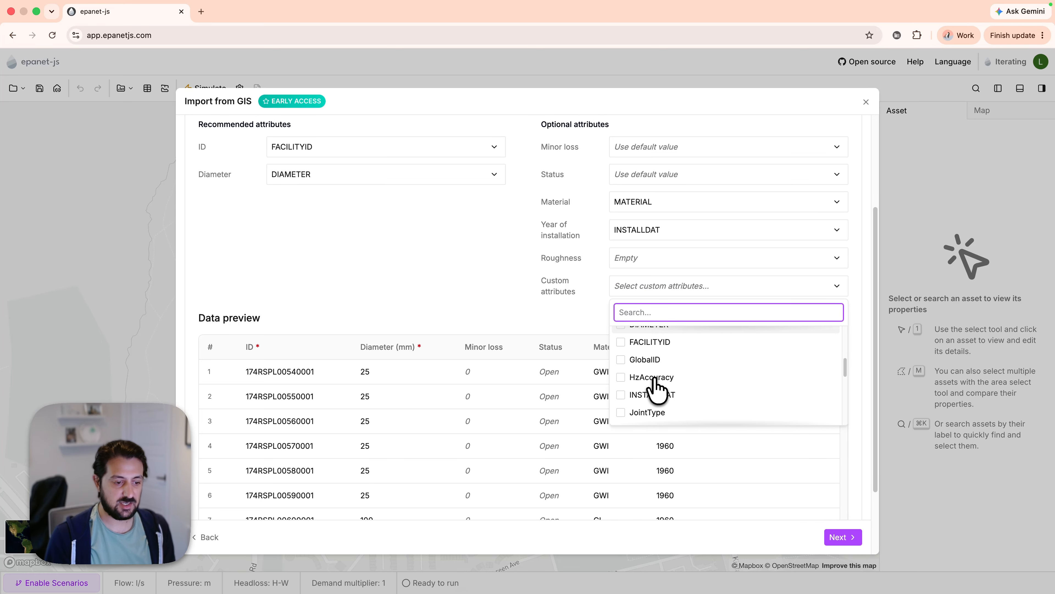
scroll(666, 392, "down", 1)
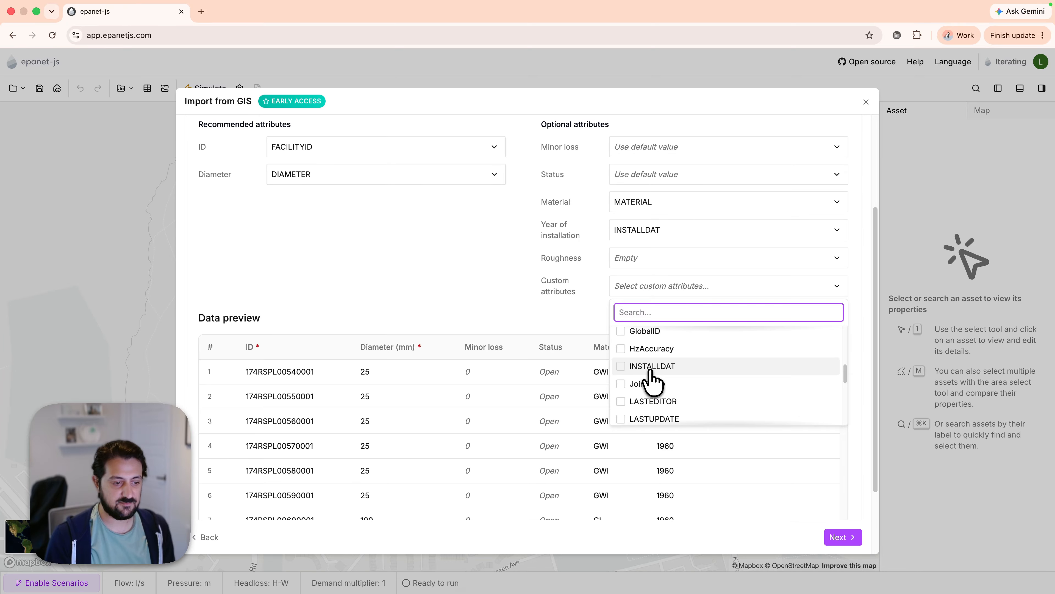
scroll(664, 354, "up", 1)
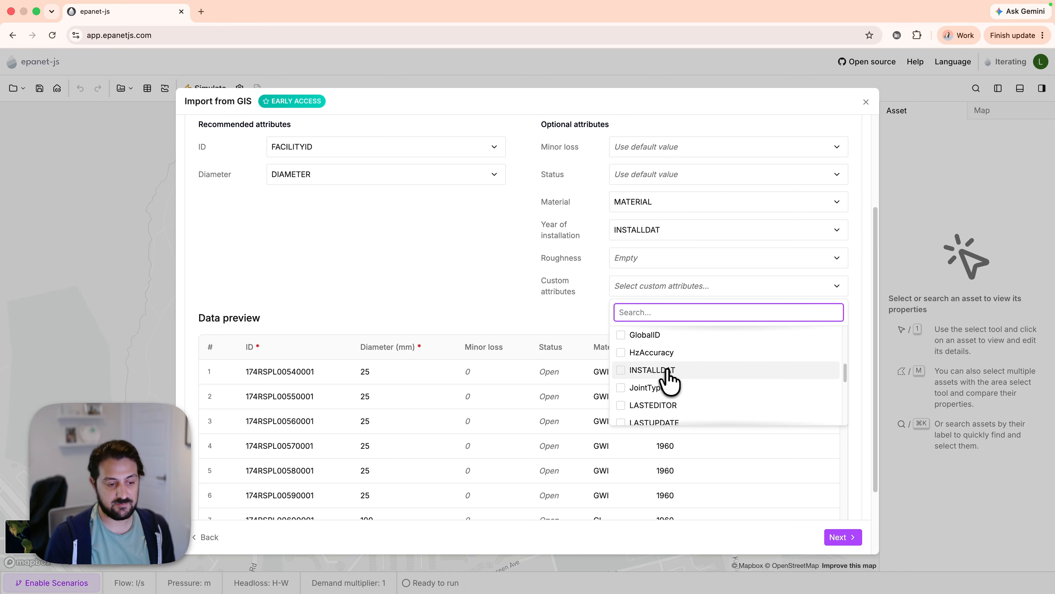
left_click(505, 314)
scroll(505, 316, "up", 2)
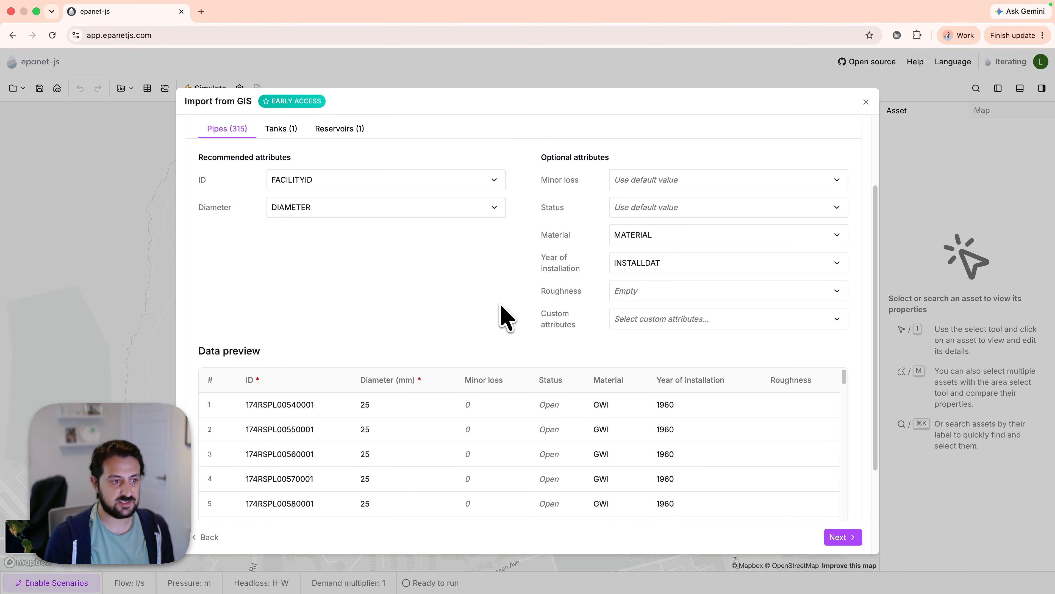
Step: Proceed to the tank attributes and map the tank's ID to the FACILITYID field
left_click(835, 537)
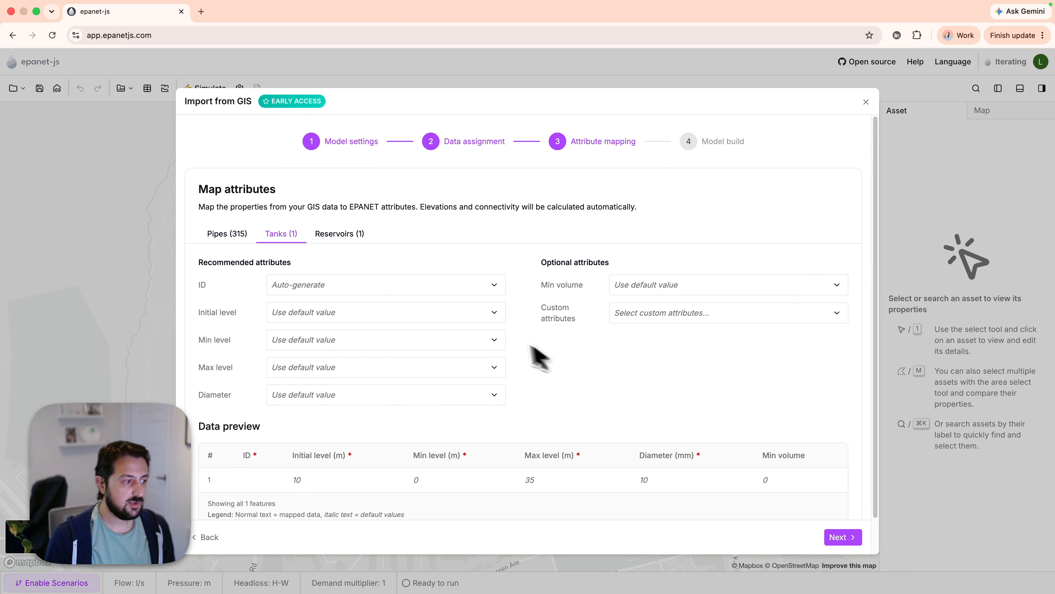
left_click(365, 294)
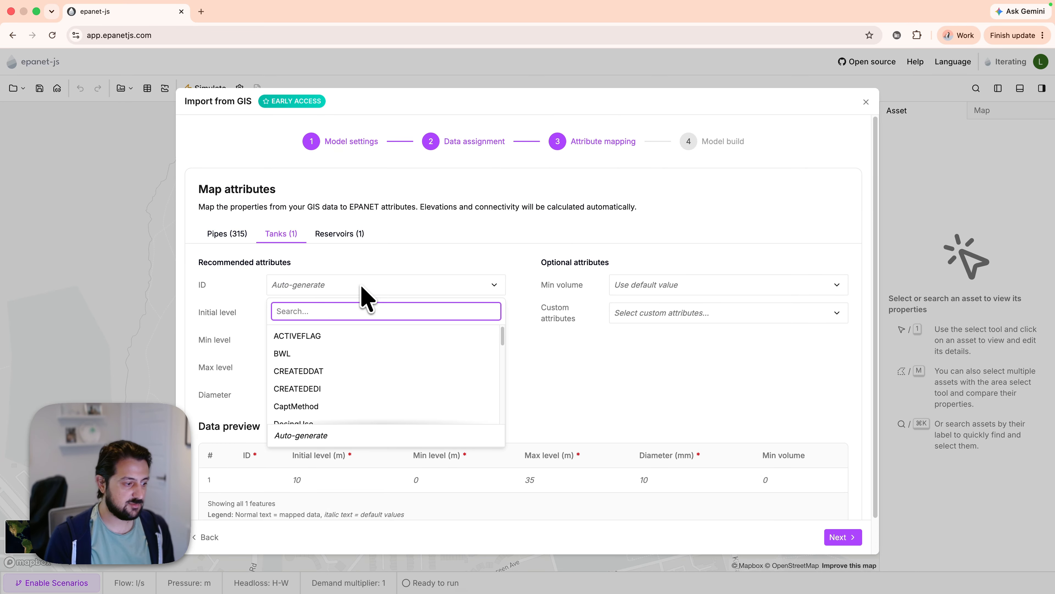
type("id")
left_click(334, 335)
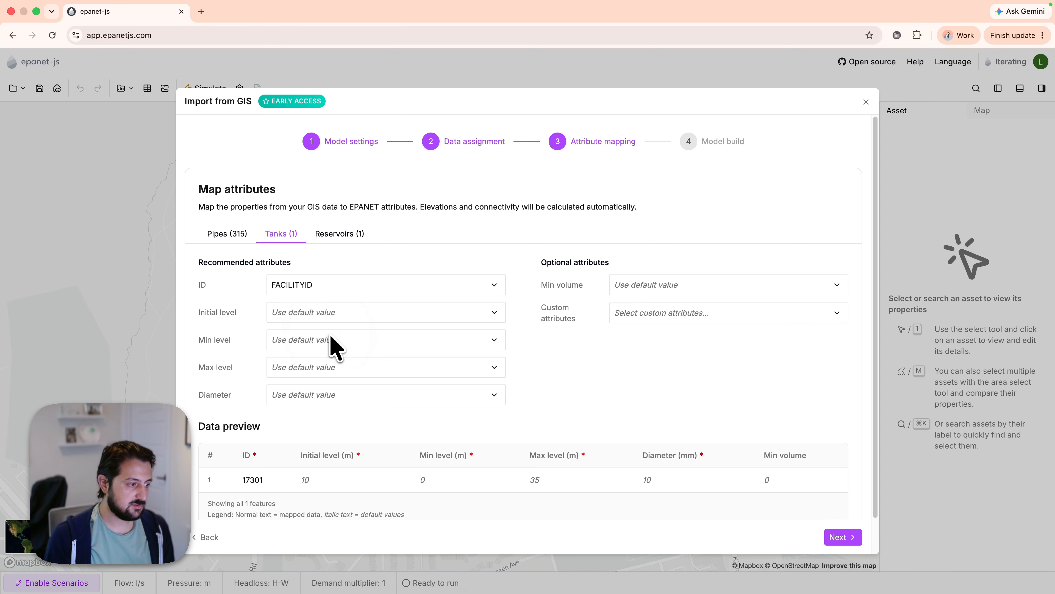
Step: Change the tank's ID mapping to the MXLOCATION field
left_click(327, 285)
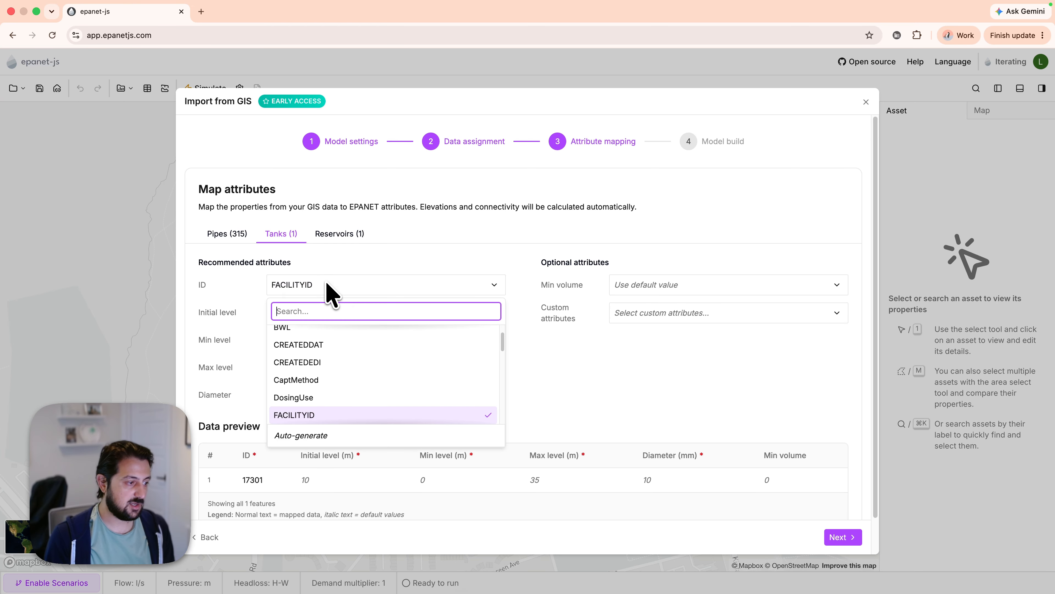
scroll(330, 366, "down", 3)
scroll(331, 385, "down", 5)
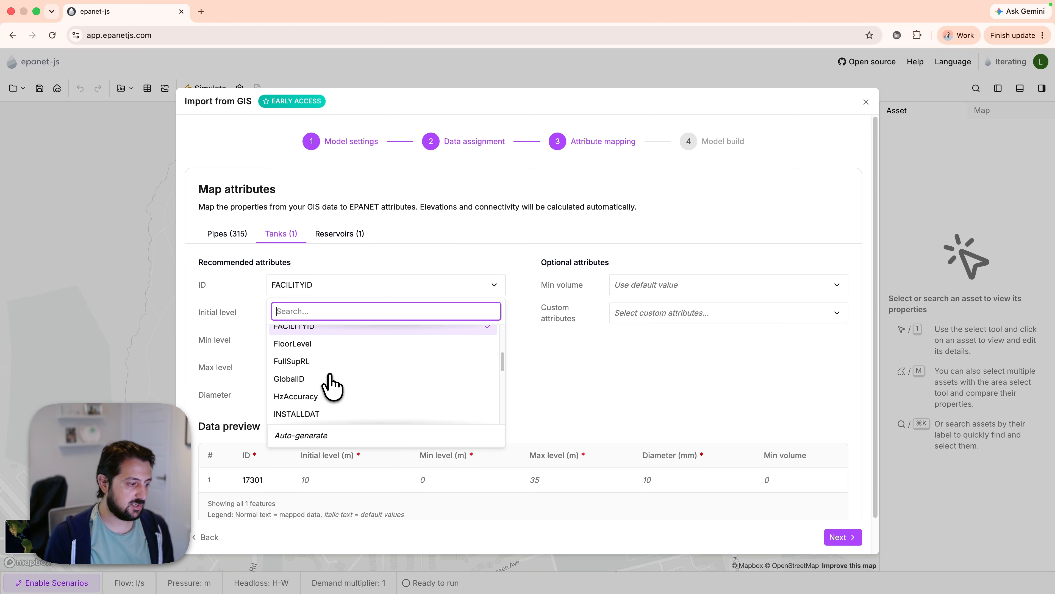
left_click(331, 380)
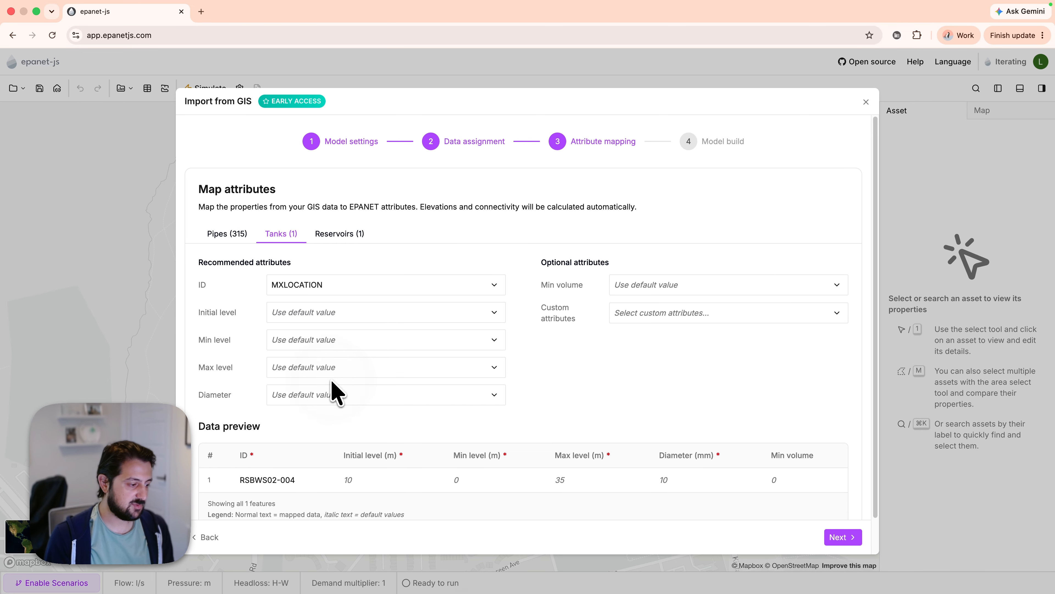
Step: Map the reservoir's ID to the MXLOCATION field and build the model
left_click(353, 236)
left_click(328, 285)
type("mx")
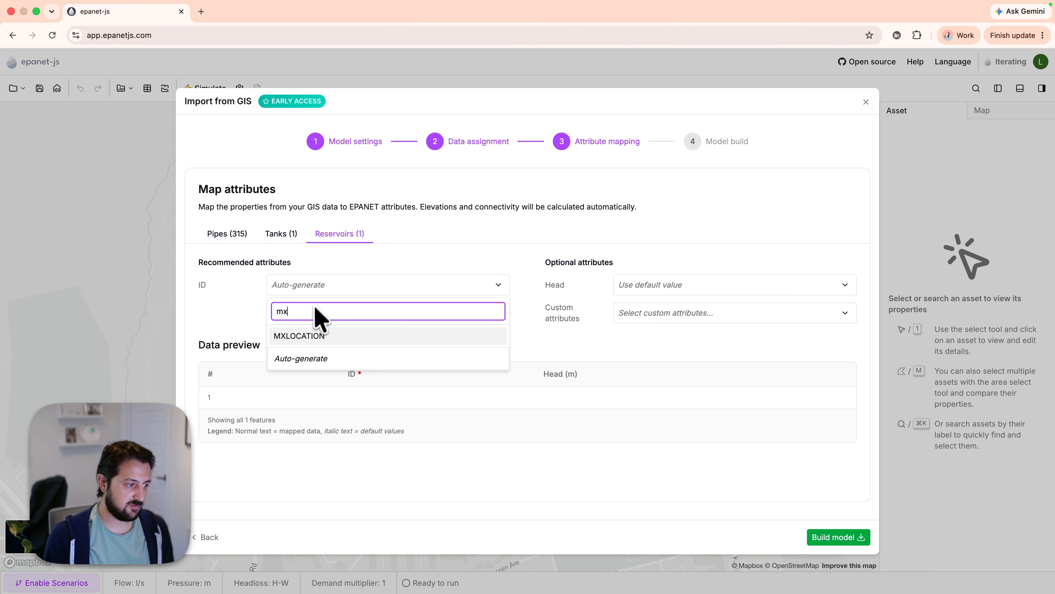
left_click(300, 334)
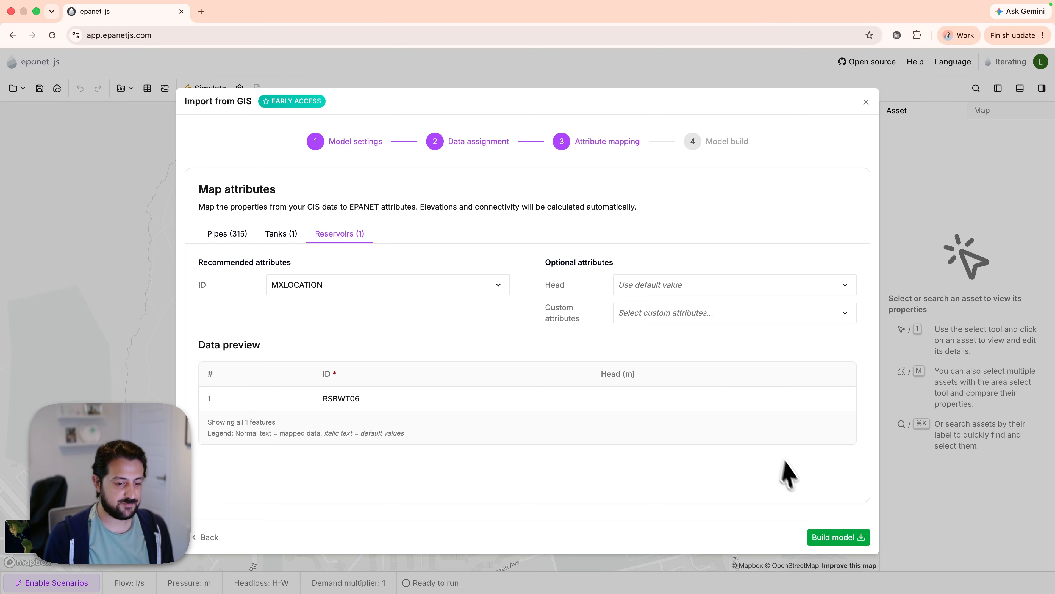
left_click(839, 537)
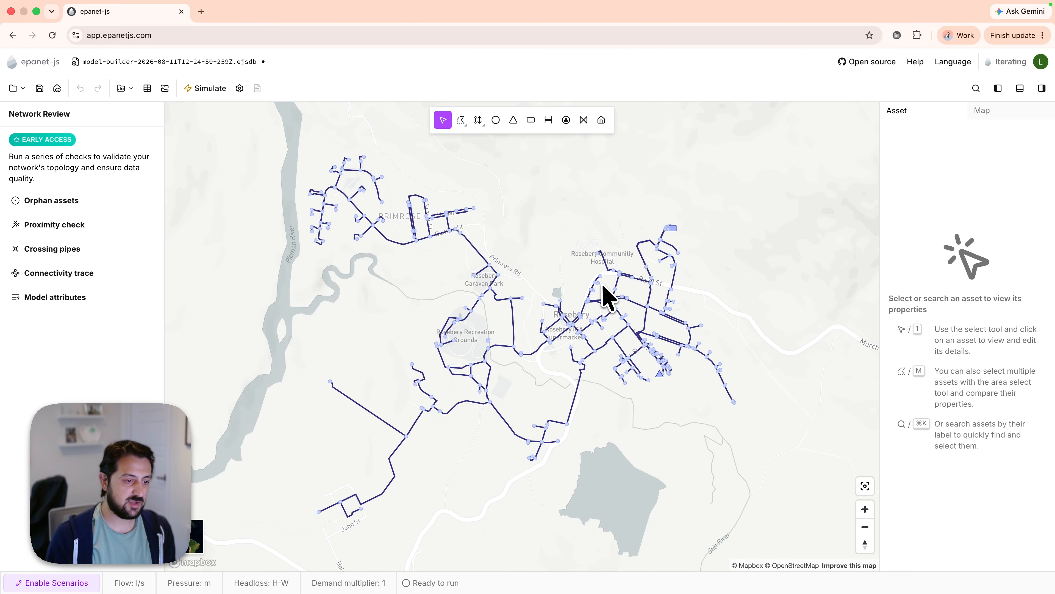
Step: Inspect the model attributes of the imported pipe beside Arthur St, just north of Agnes St
scroll(603, 287, "up", 10)
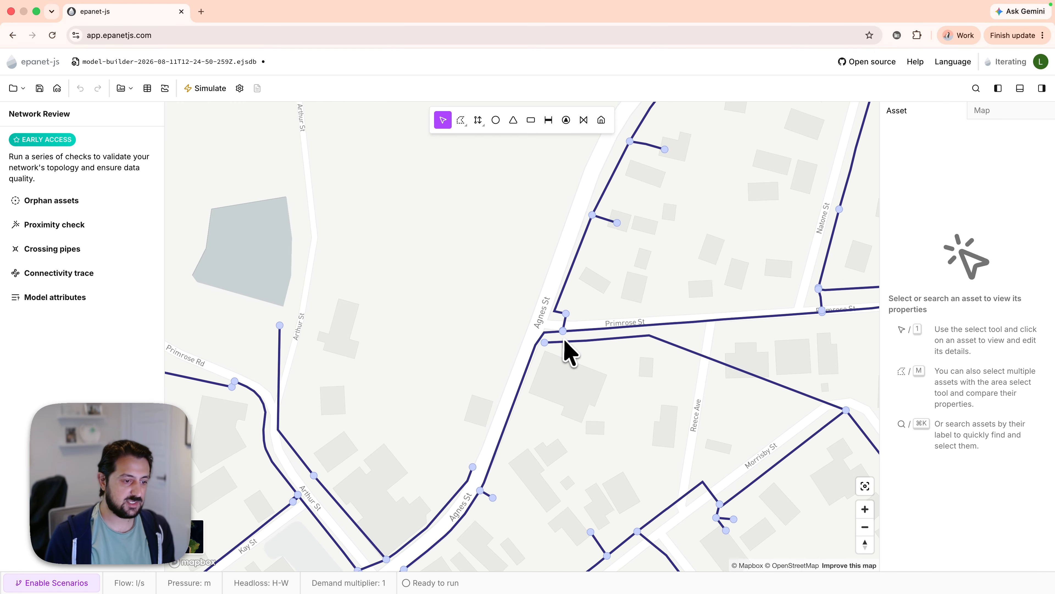
left_click_drag(348, 365, 410, 200)
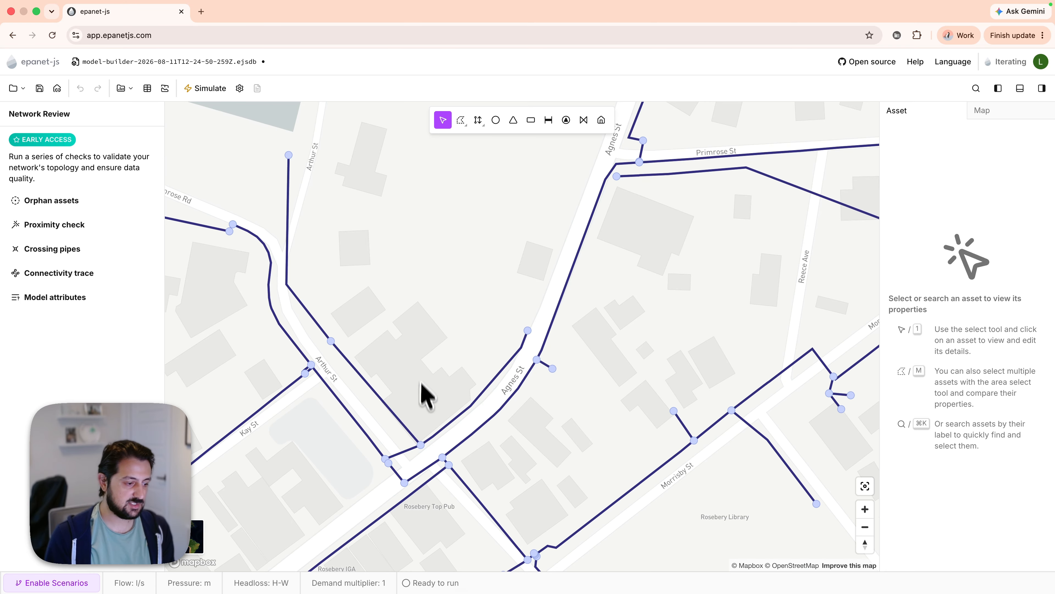
scroll(423, 395, "up", 3)
left_click(403, 438)
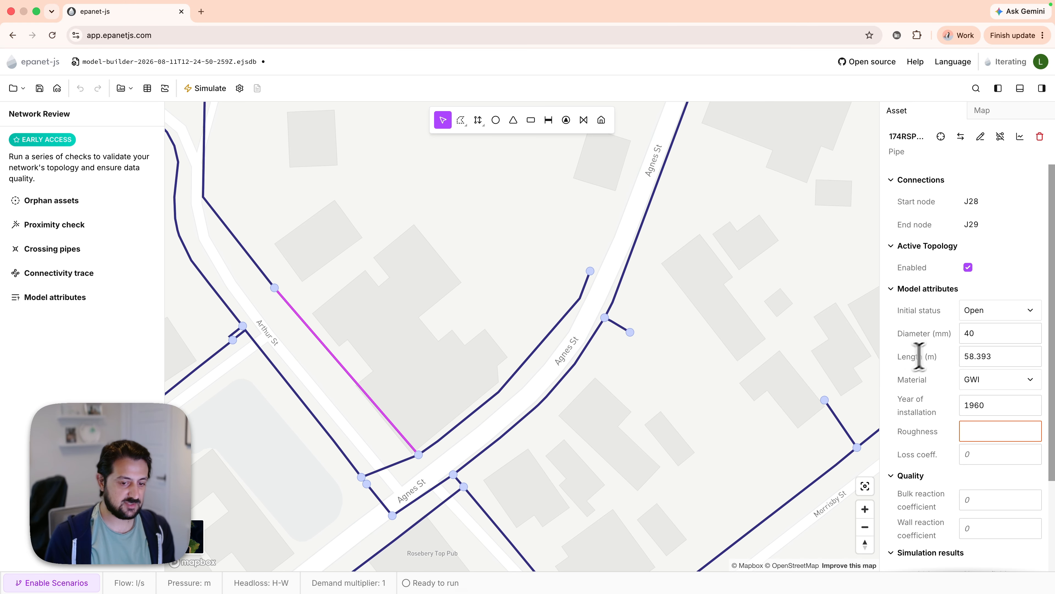
scroll(568, 324, "down", 10)
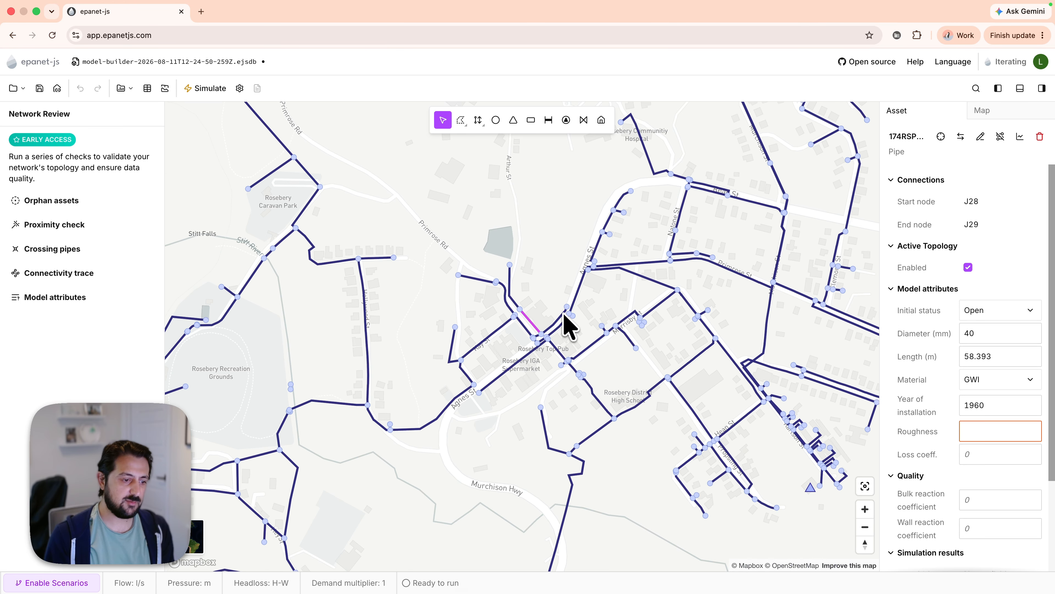
scroll(567, 324, "down", 3)
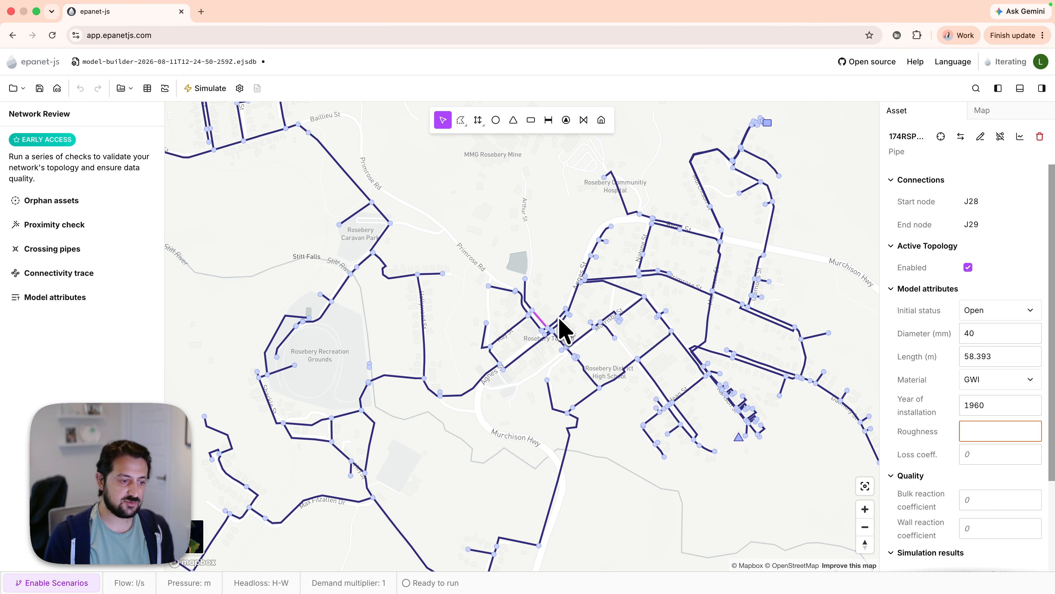
Step: Check the elevation of the dead-end junction west of Arthur St and look over the whole network
left_click(486, 324)
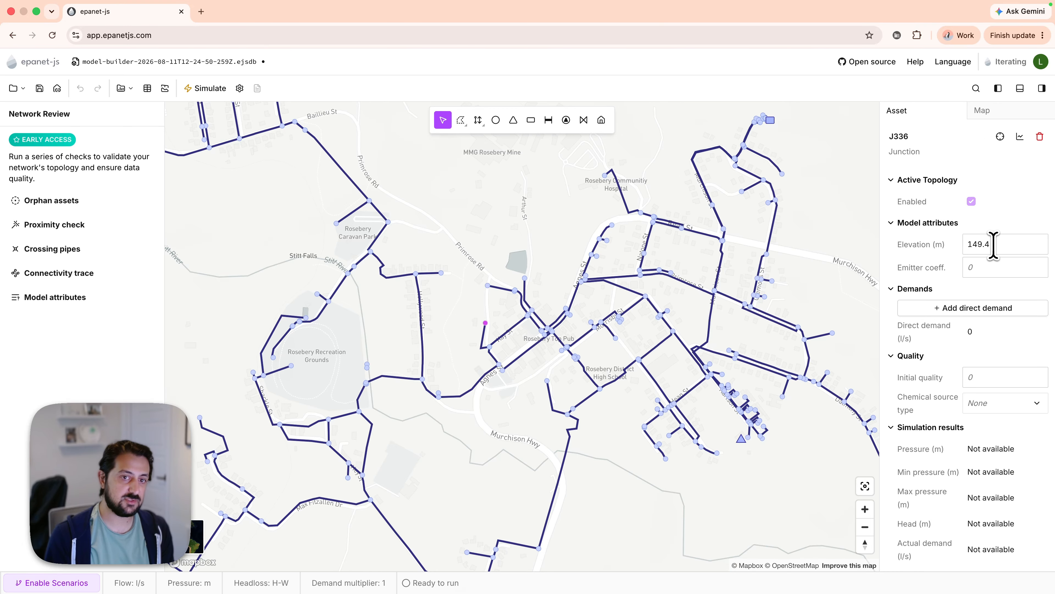
scroll(813, 221, "down", 2)
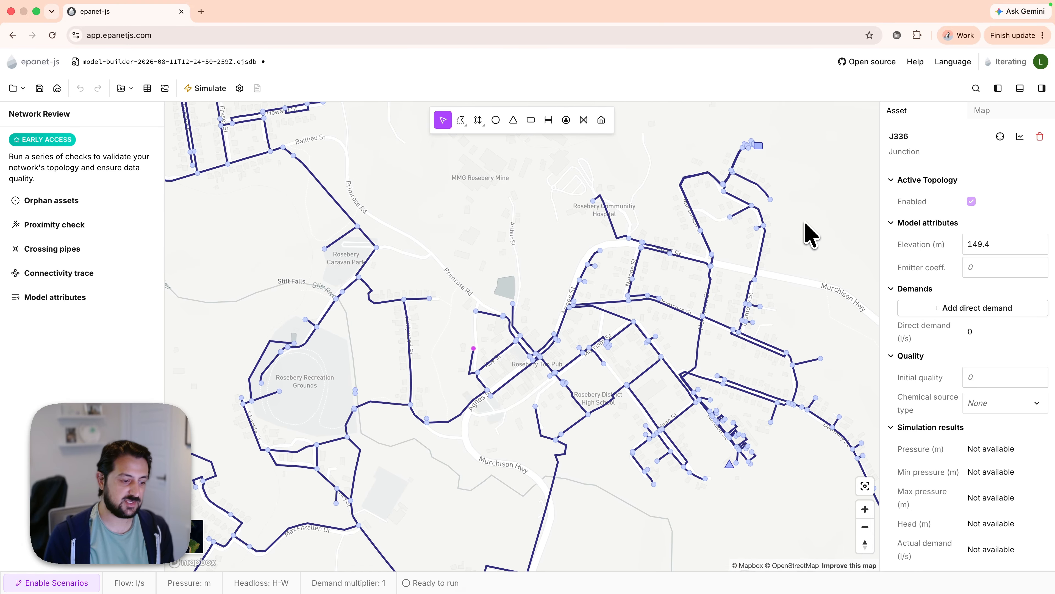
scroll(809, 231, "down", 2)
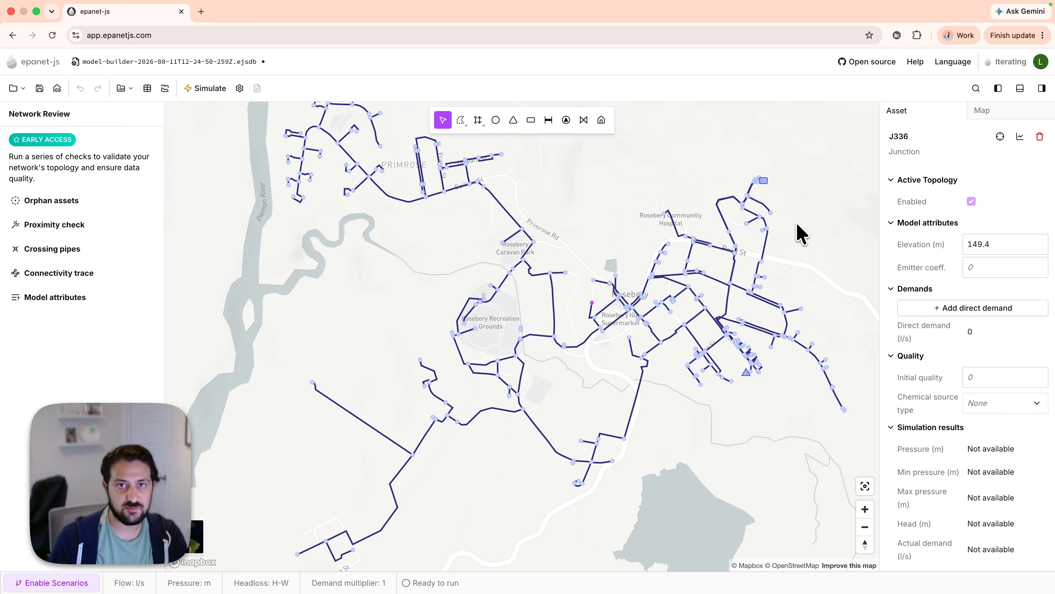
left_click_drag(801, 233, 773, 228)
scroll(783, 220, "down", 1)
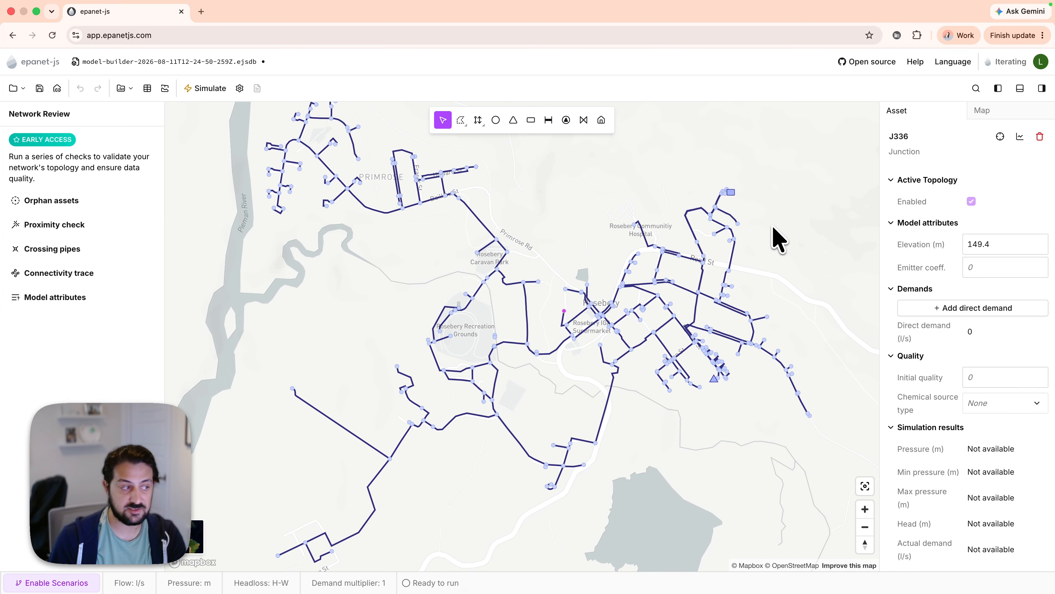
Step: Start the simulation, choose to fix issues first, and review the model attribute issues before returning to the Network Review overview
left_click(195, 93)
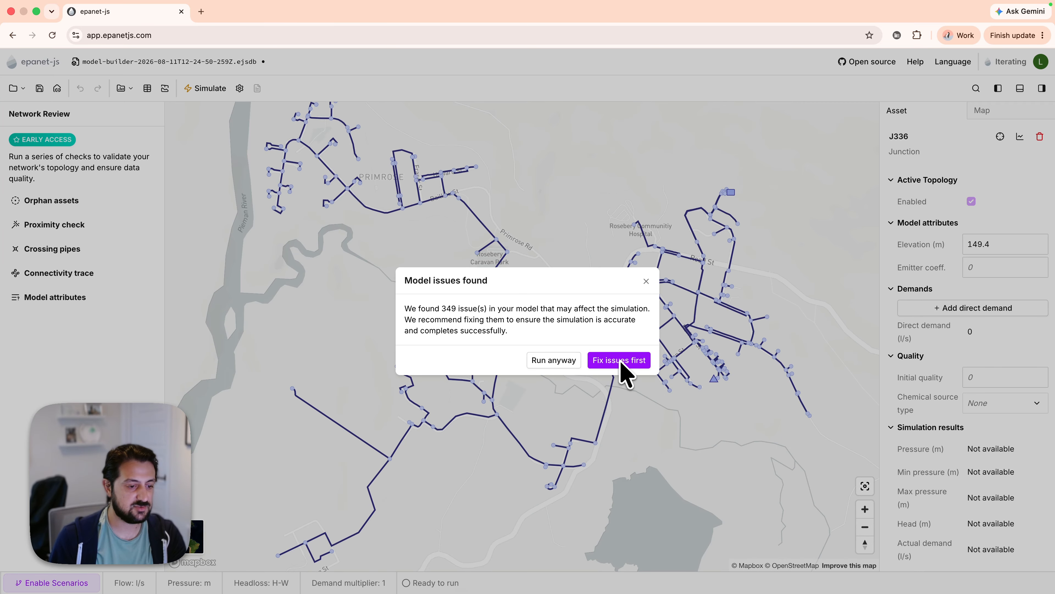
left_click(632, 360)
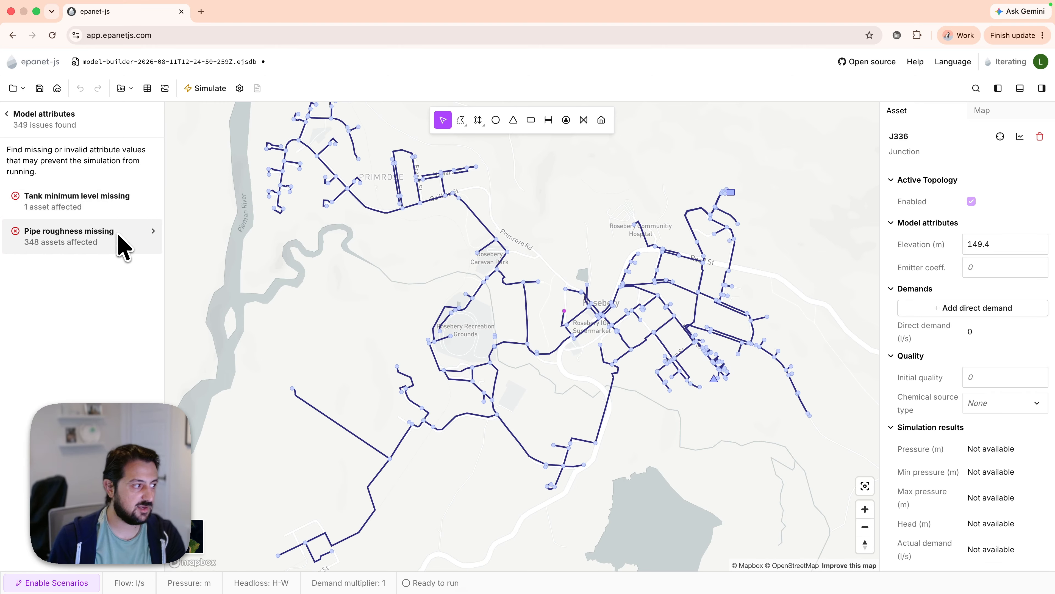
left_click(7, 114)
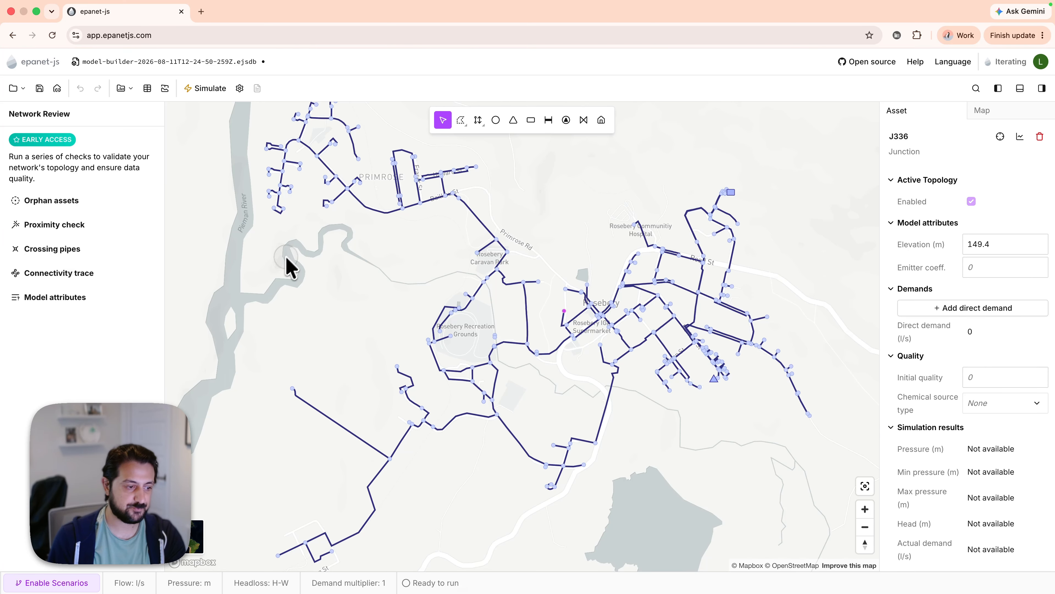
Step: Hide the Network Review panel and show it again
left_click_drag(284, 253, 275, 263)
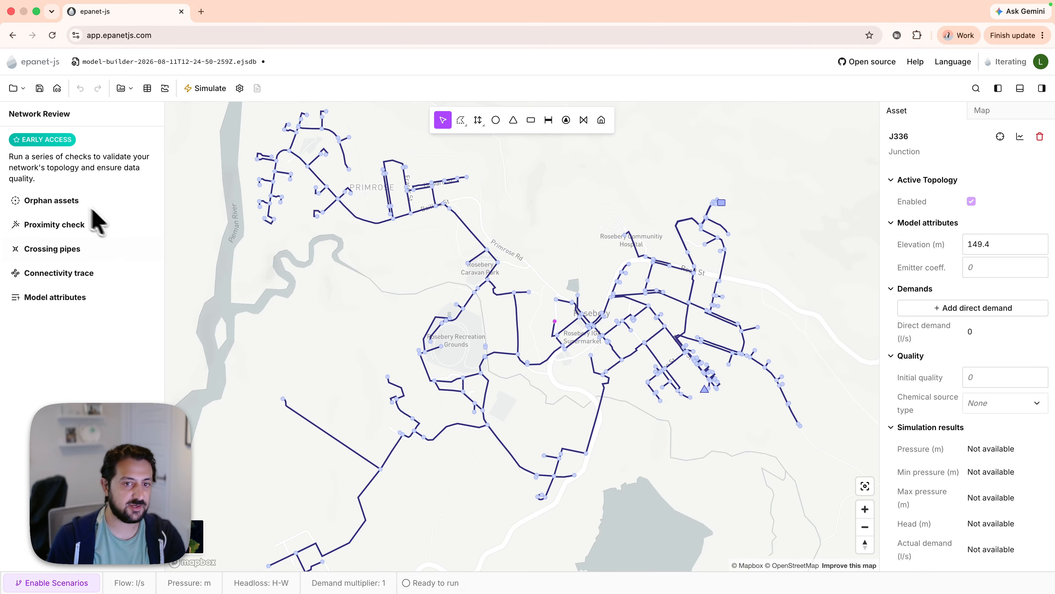
left_click(999, 88)
left_click(998, 88)
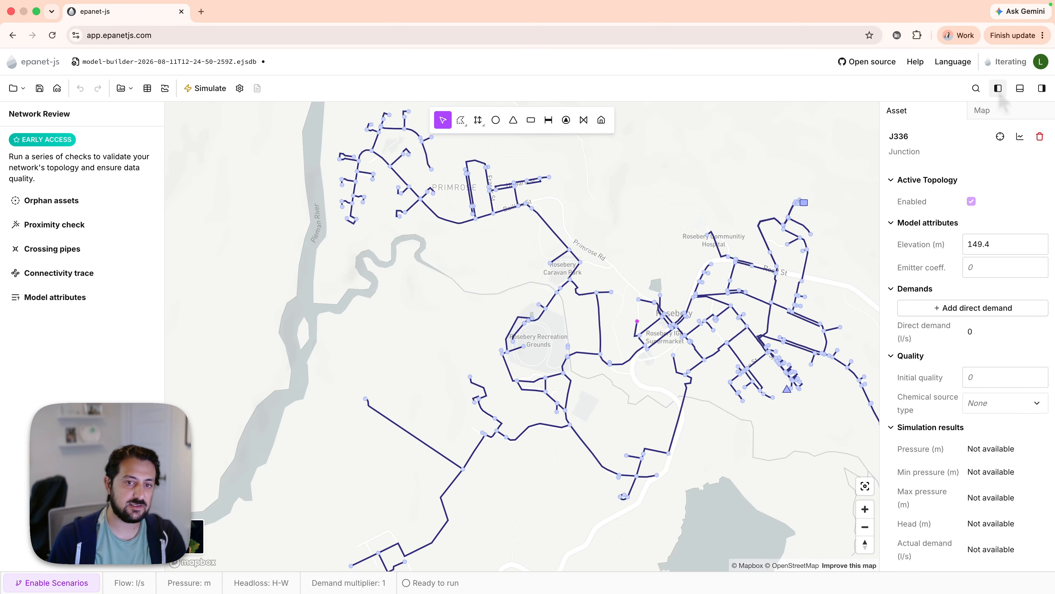
left_click(998, 88)
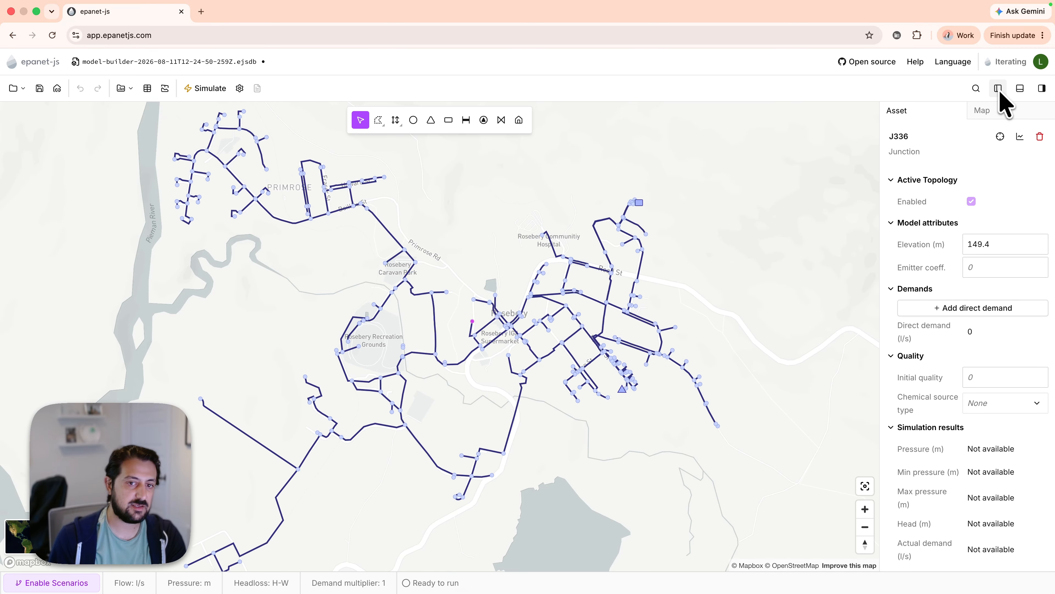
left_click(999, 90)
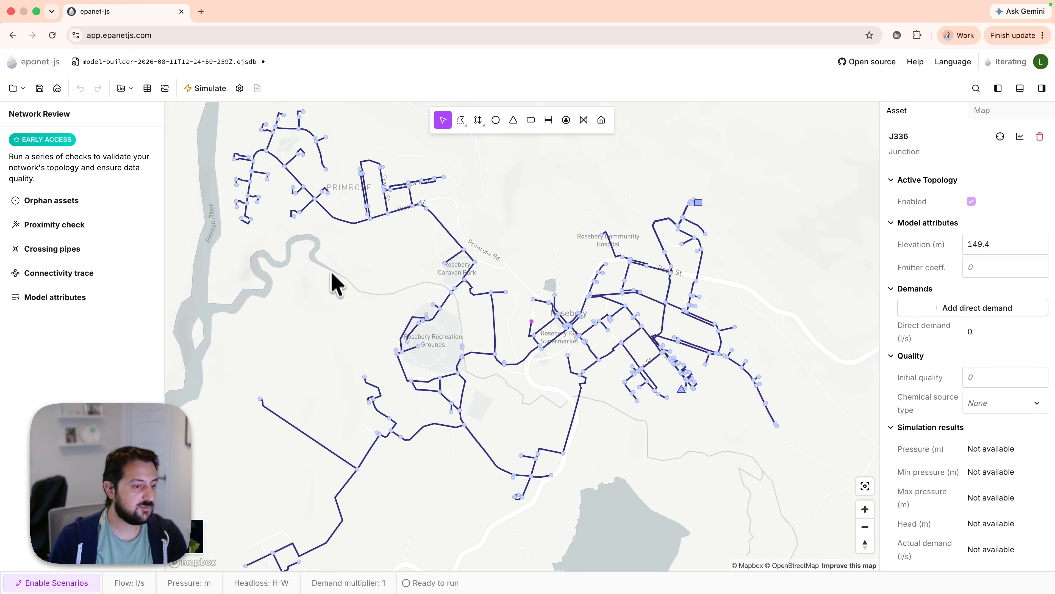
Step: Clear the junction selection, run the connectivity trace, and highlight sub-networks Network 1 and Network 2 on the map
left_click(347, 266)
scroll(351, 278, "down", 2)
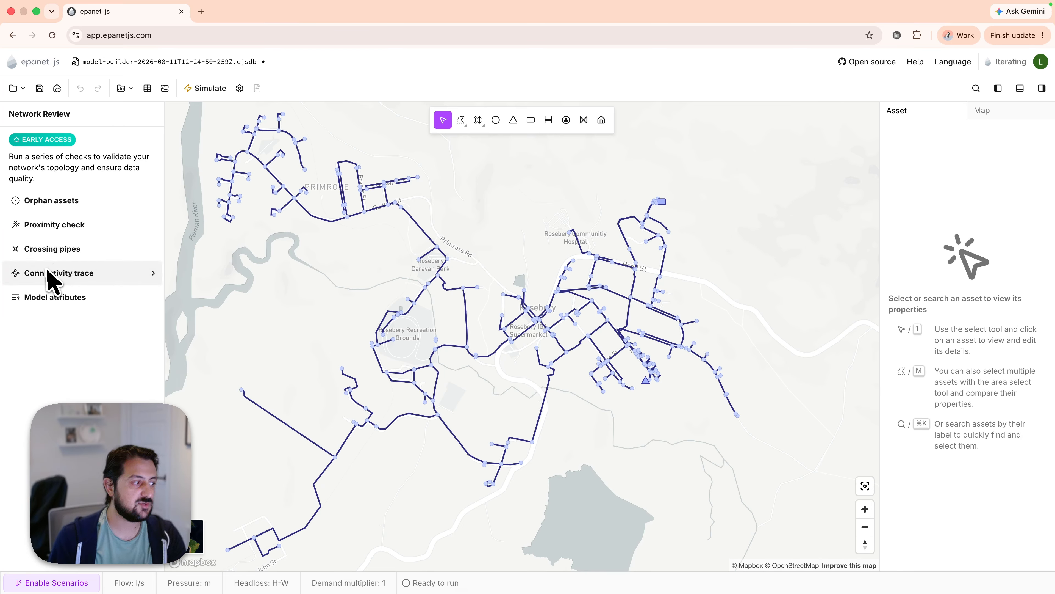
left_click(80, 288)
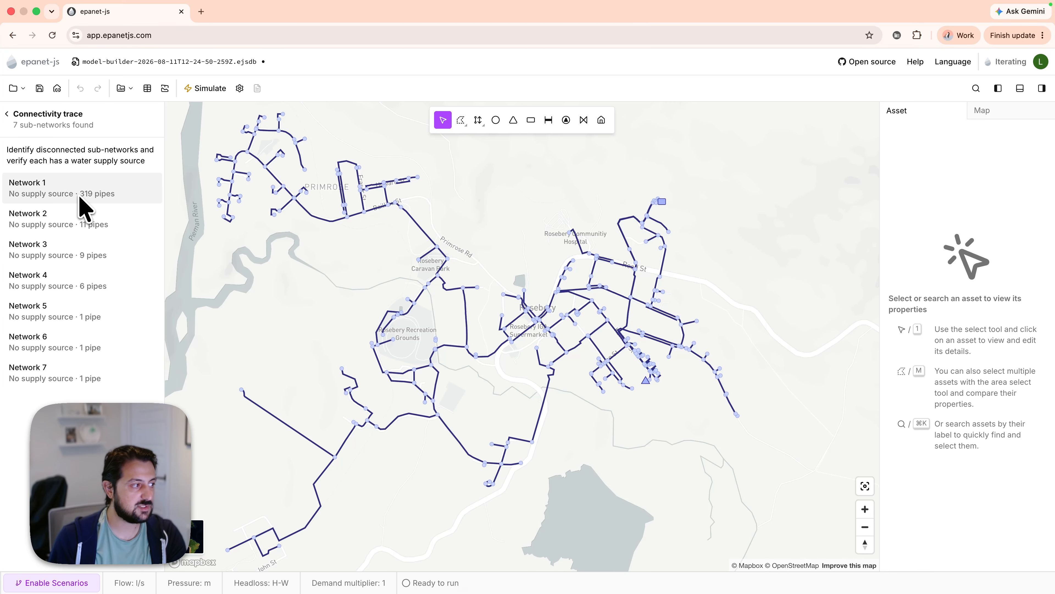
left_click(87, 206)
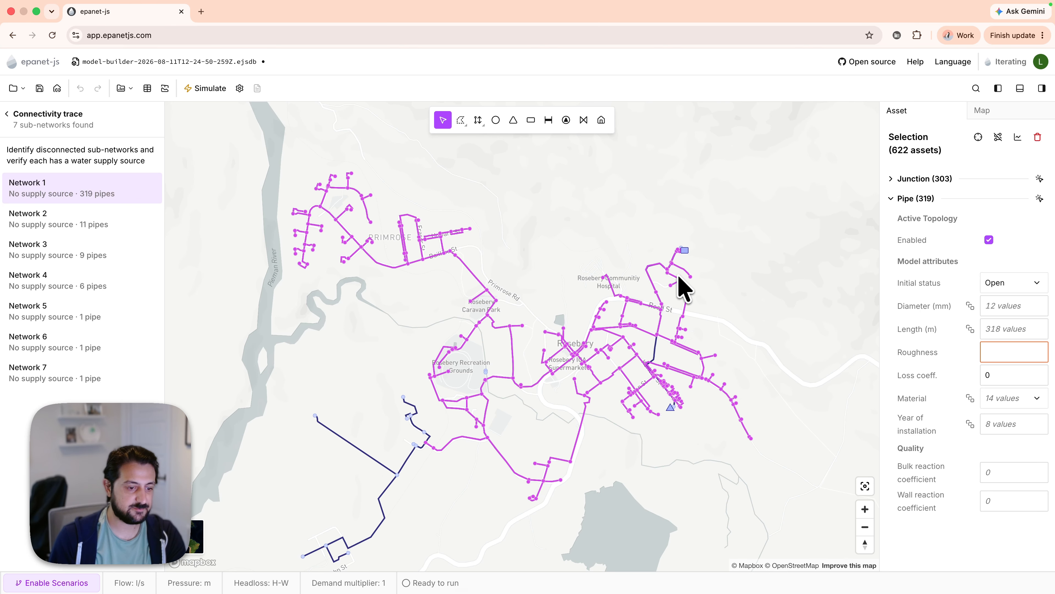
left_click(108, 216)
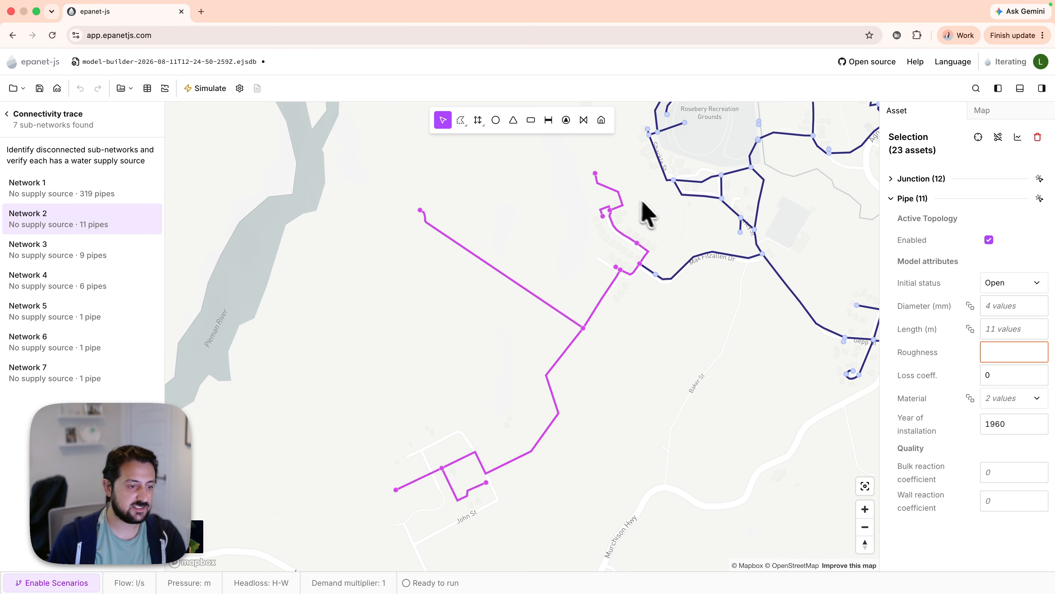
Step: Join Network 2 to Network 1 by moving the loose end junction of the Max Fitzallen Dr main onto the adjacent Network 2 junction
scroll(650, 254, "up", 3)
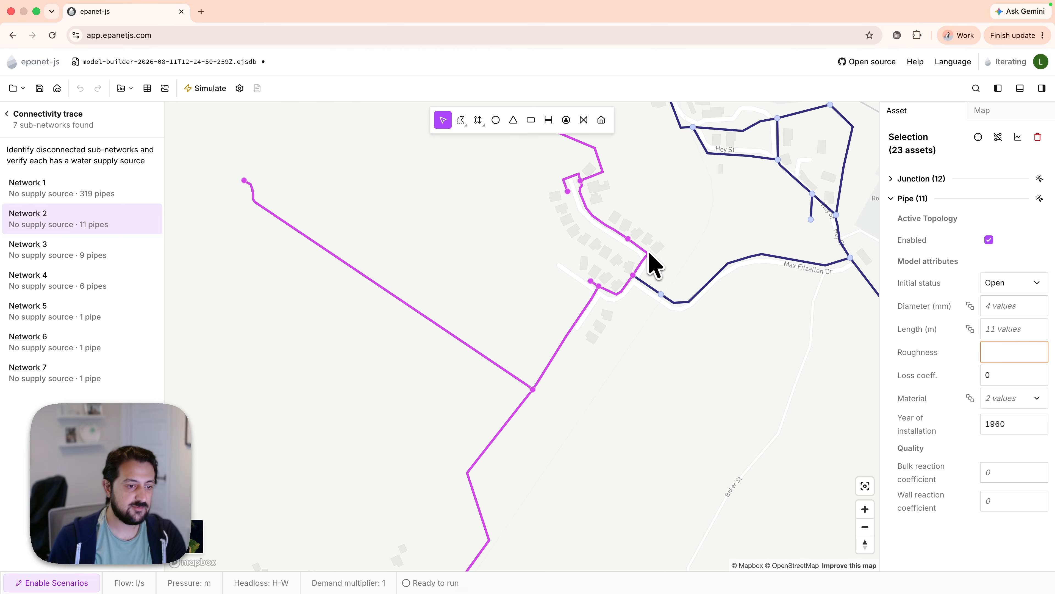
scroll(649, 259, "up", 6)
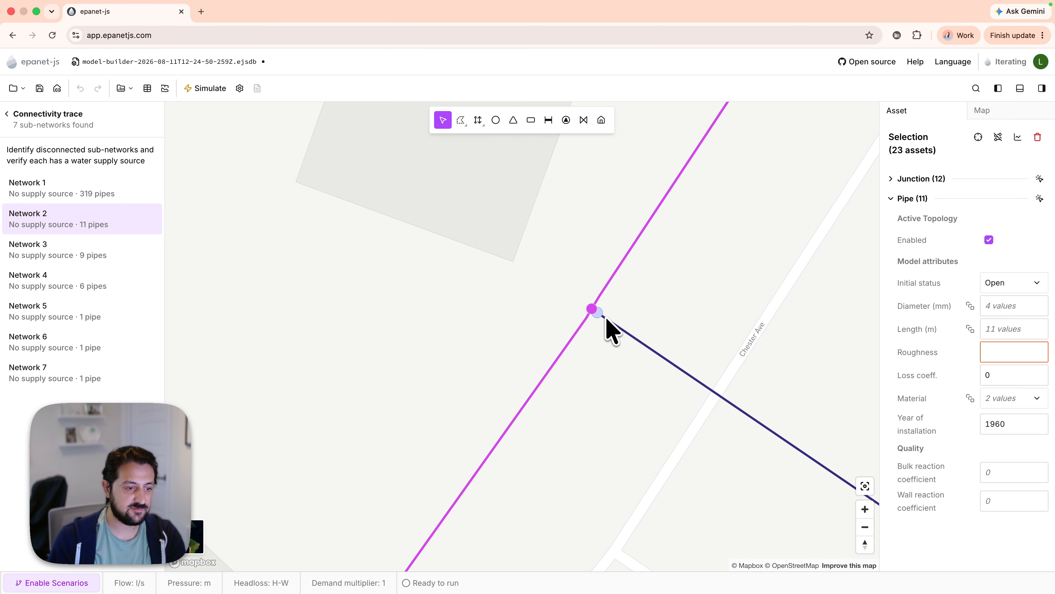
scroll(609, 330, "up", 3)
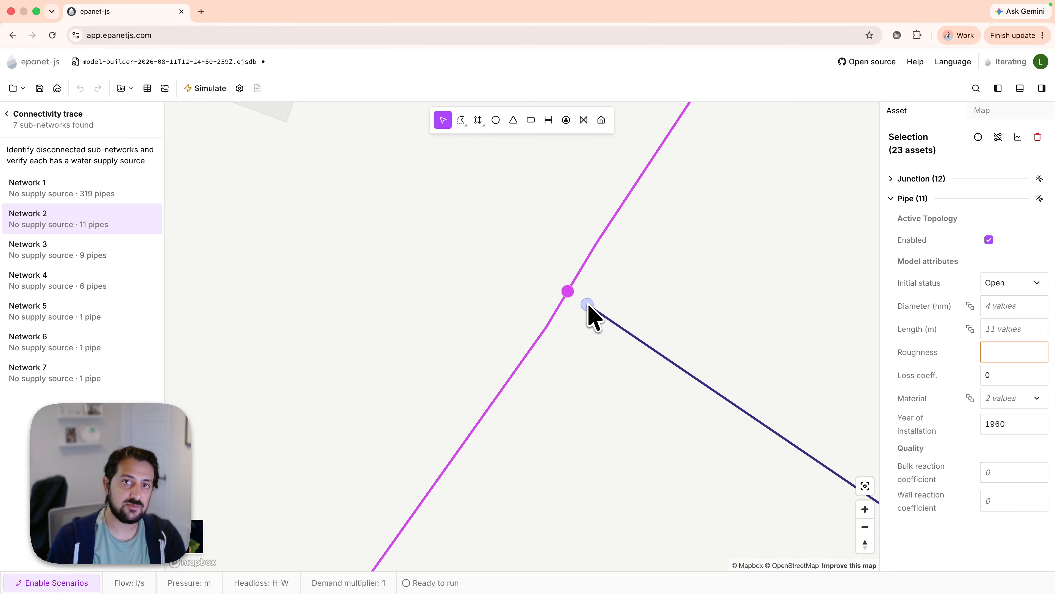
left_click(587, 305)
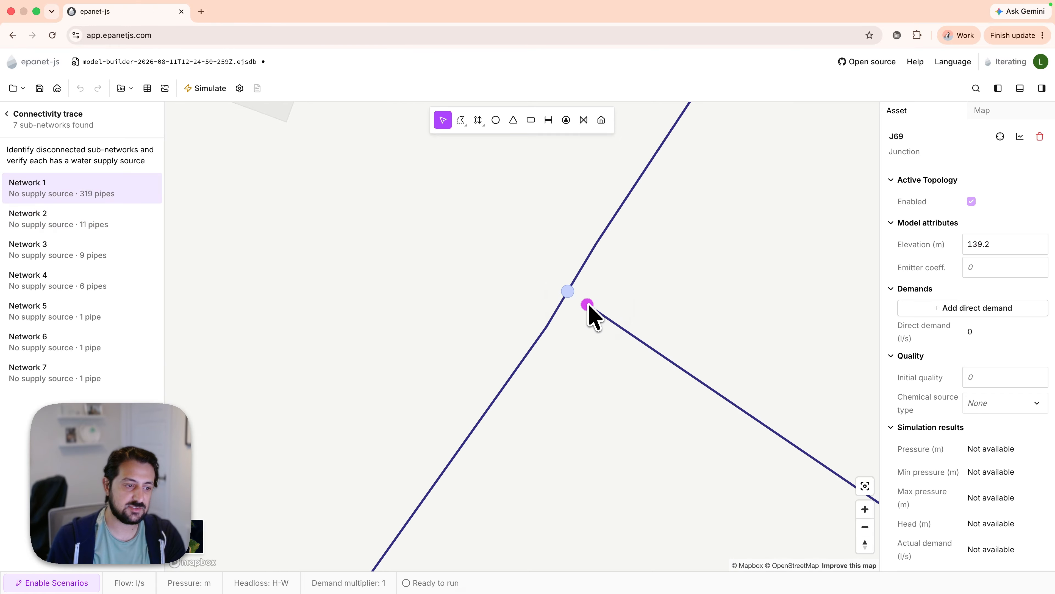
left_click_drag(588, 306, 570, 291)
left_click(581, 276)
left_click(568, 292)
scroll(570, 291, "down", 2)
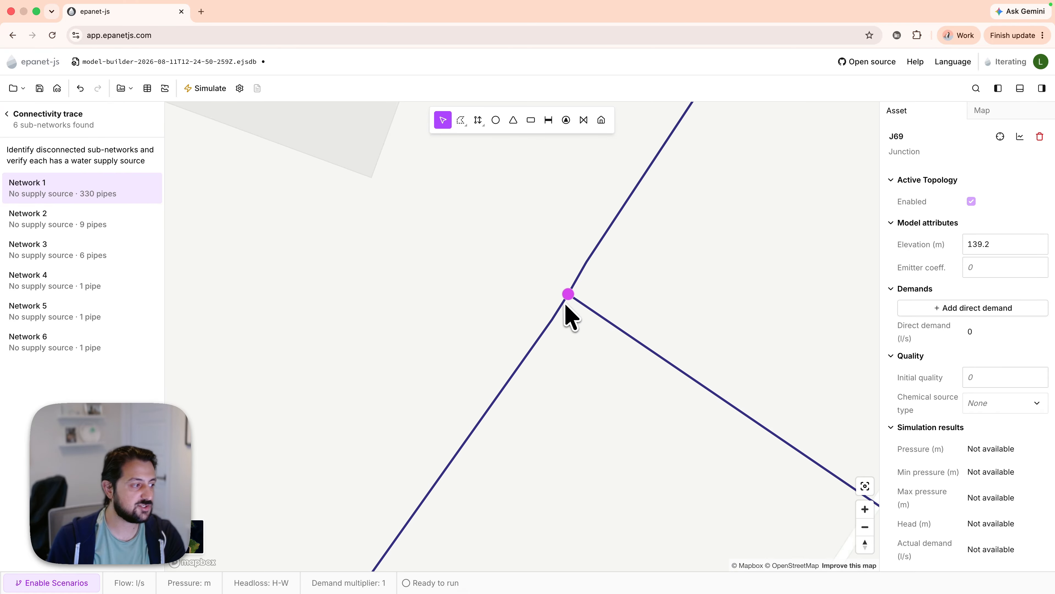
scroll(567, 307, "down", 1)
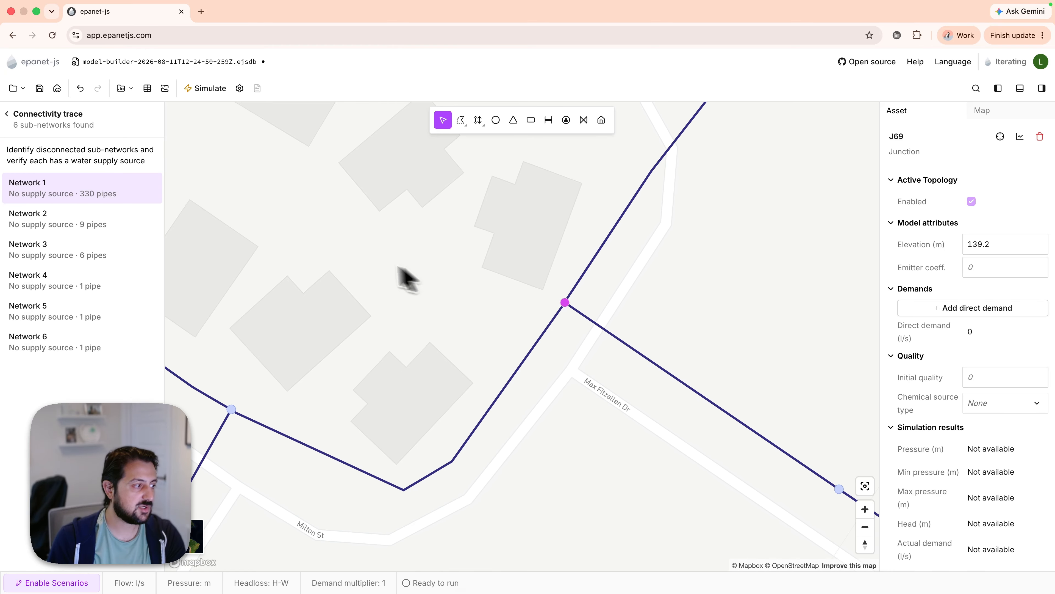
Step: Select the disconnected 9-pipe Network 2 from the connectivity trace and delete all its assets
left_click(125, 226)
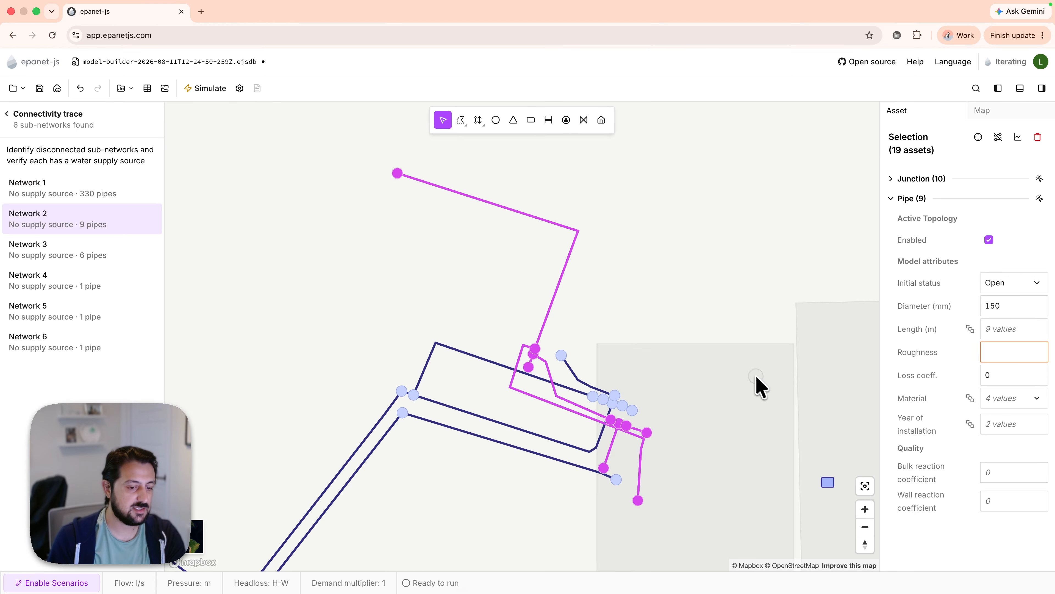
left_click_drag(754, 383, 644, 319)
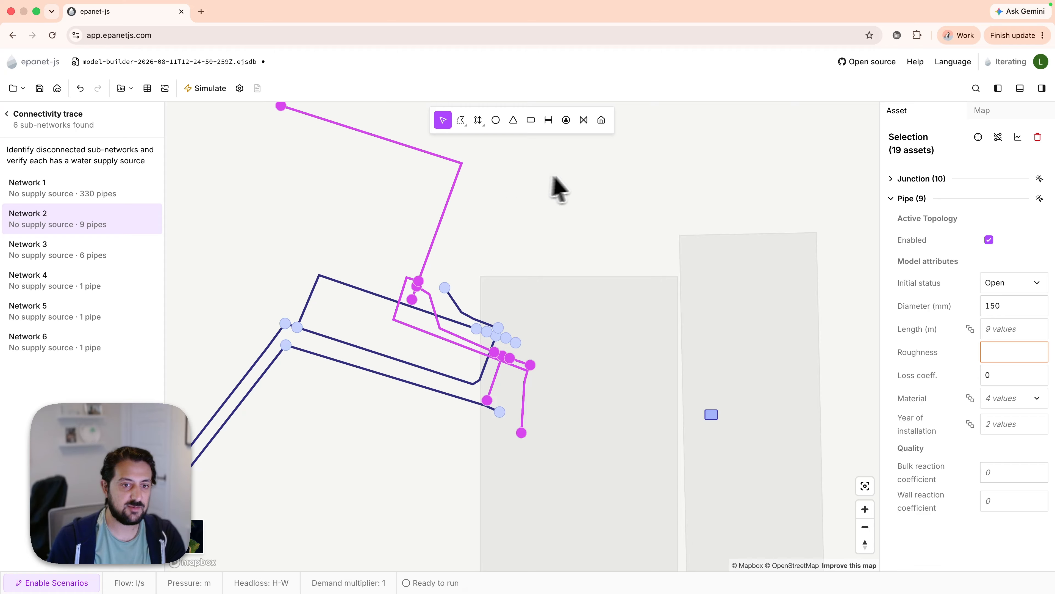
left_click(1038, 137)
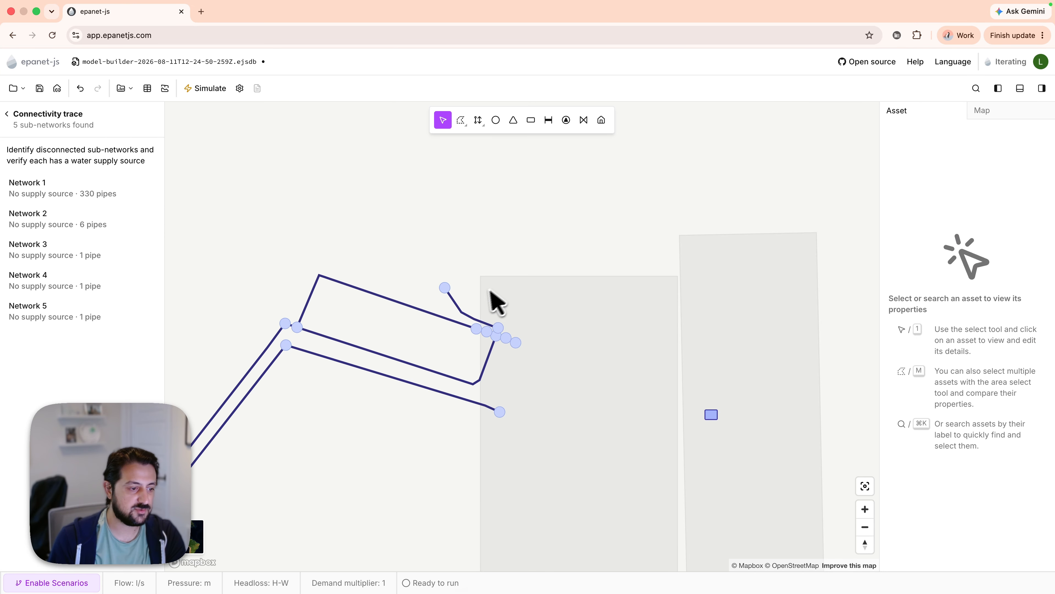
Step: Connect the 6-pipe Network 2 to the reservoir off Karlson St by moving its end junction onto the reservoir
left_click(104, 225)
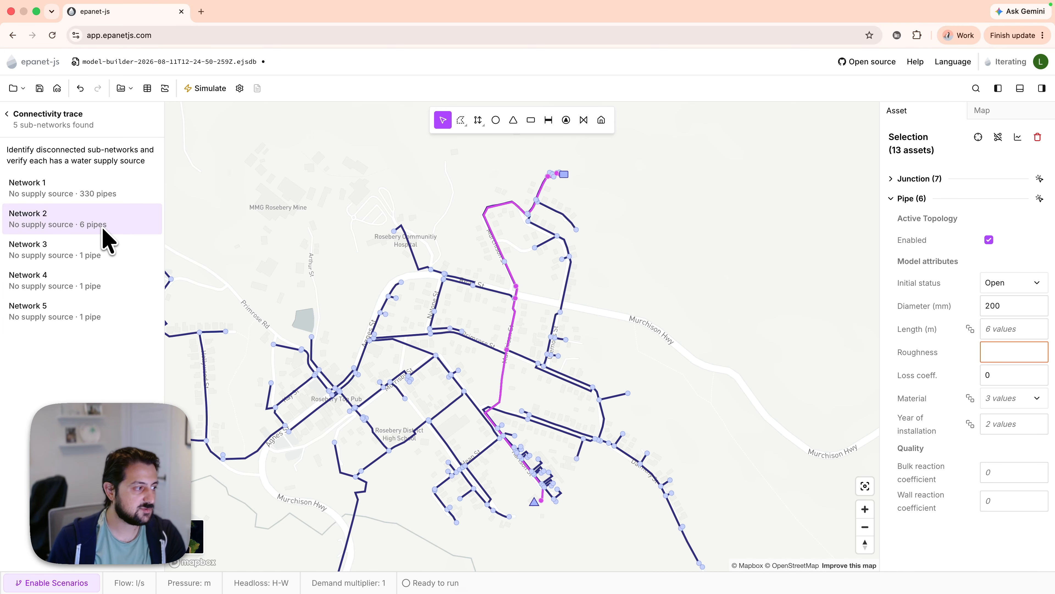
scroll(543, 508, "up", 10)
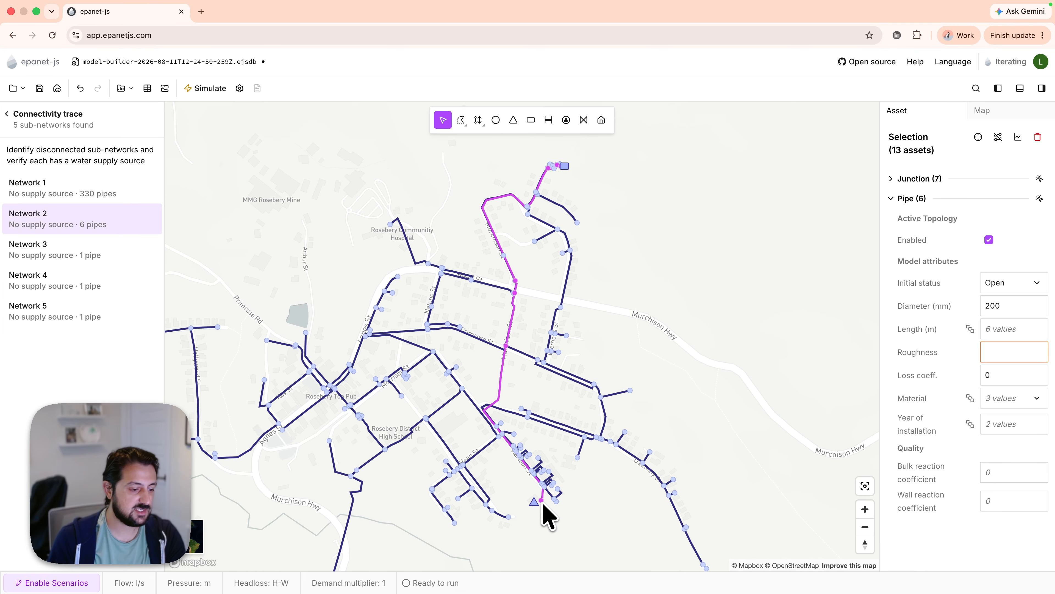
scroll(543, 508, "up", 1)
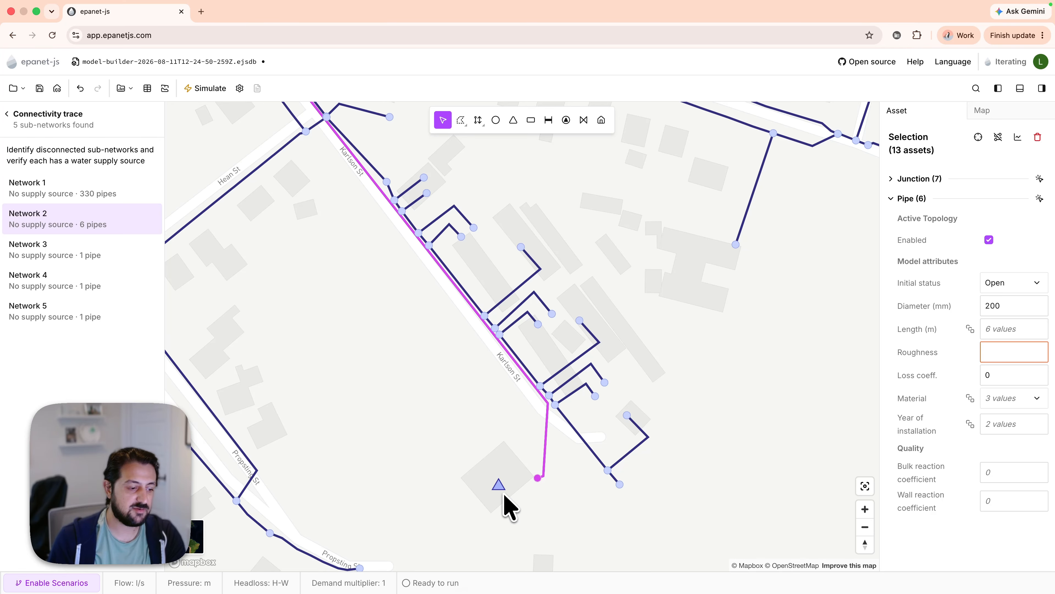
scroll(533, 484, "up", 5)
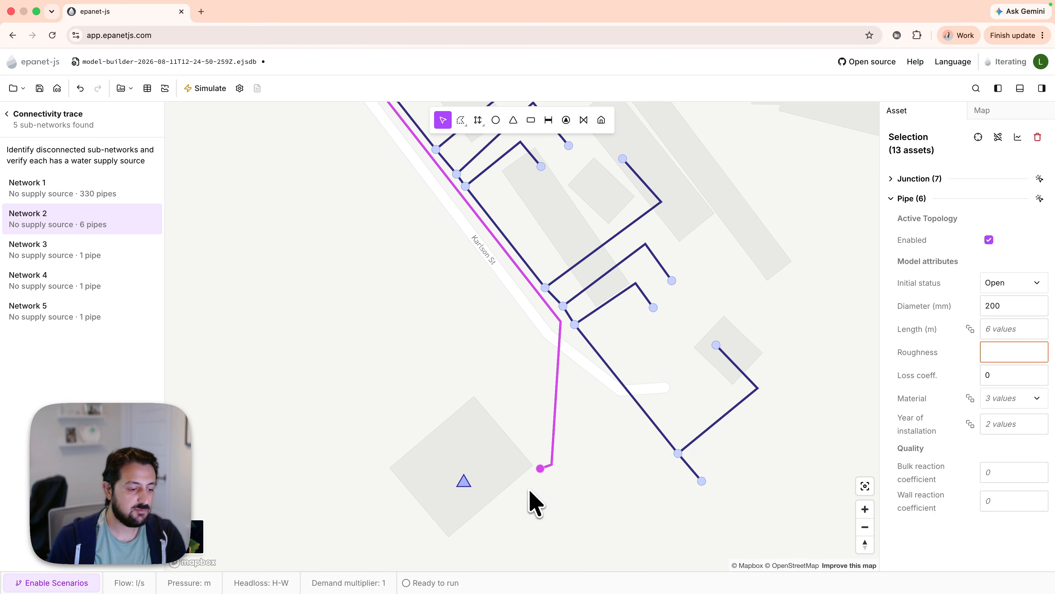
left_click(534, 488)
left_click_drag(541, 472, 465, 483)
scroll(495, 503, "down", 6)
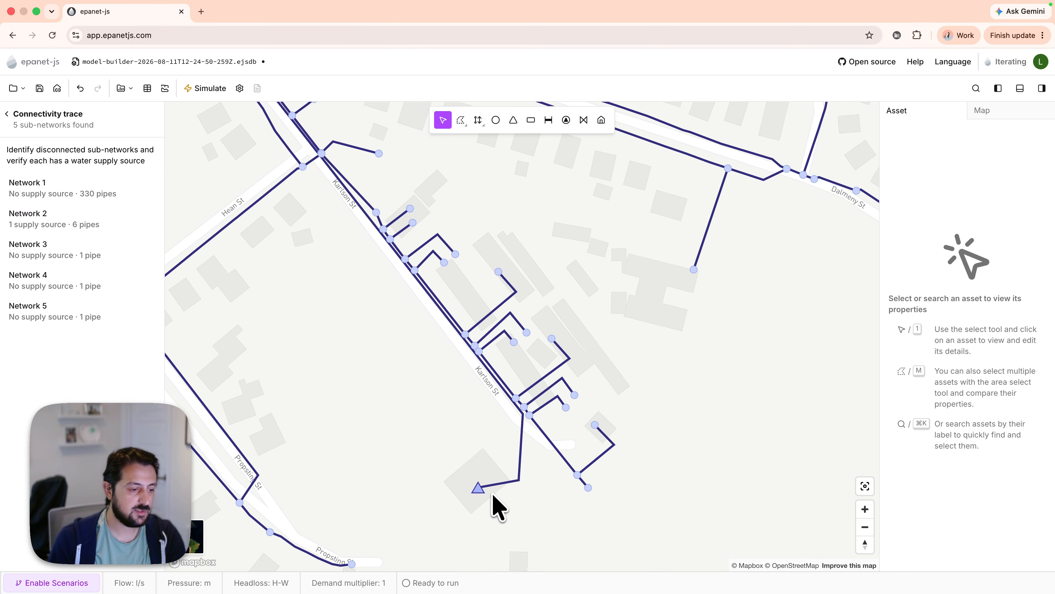
Step: Connect Network 1 and Network 2 to the tank by moving the end junction of each main onto it
scroll(577, 325, "up", 10)
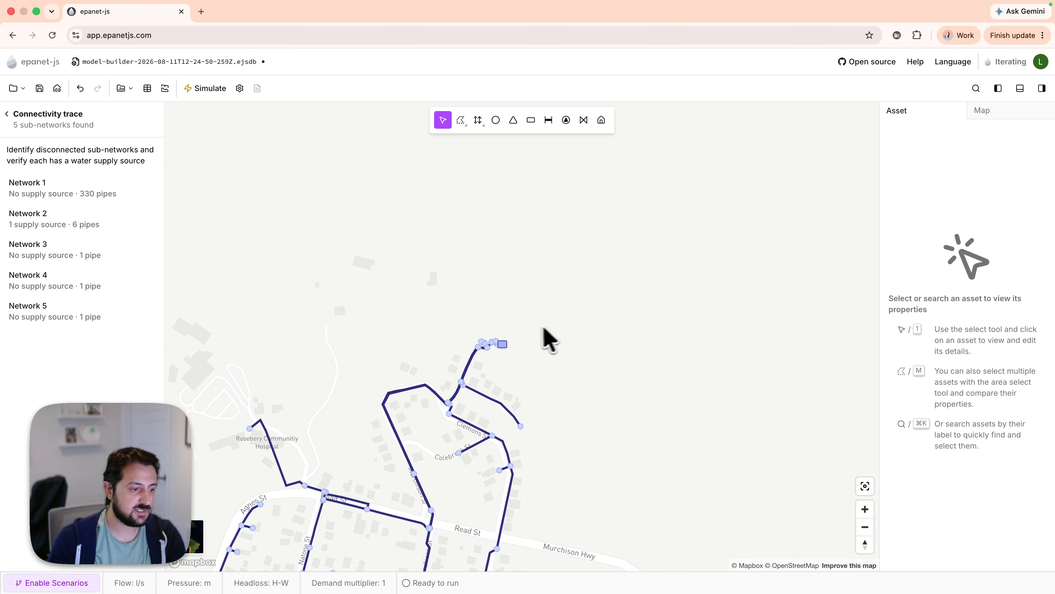
scroll(534, 360, "up", 8)
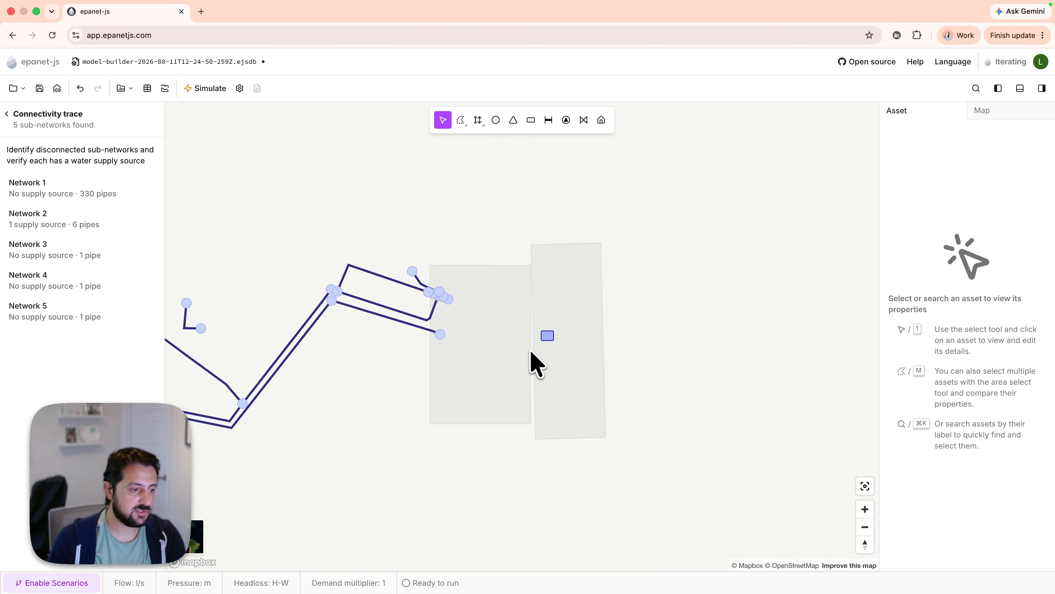
left_click_drag(366, 245, 576, 320)
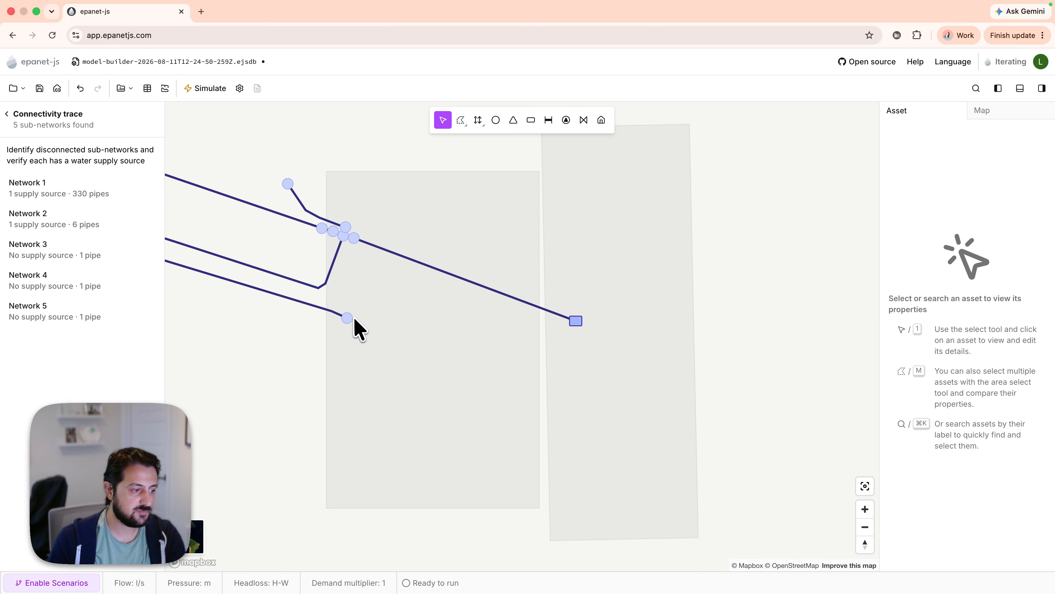
left_click_drag(351, 318, 564, 321)
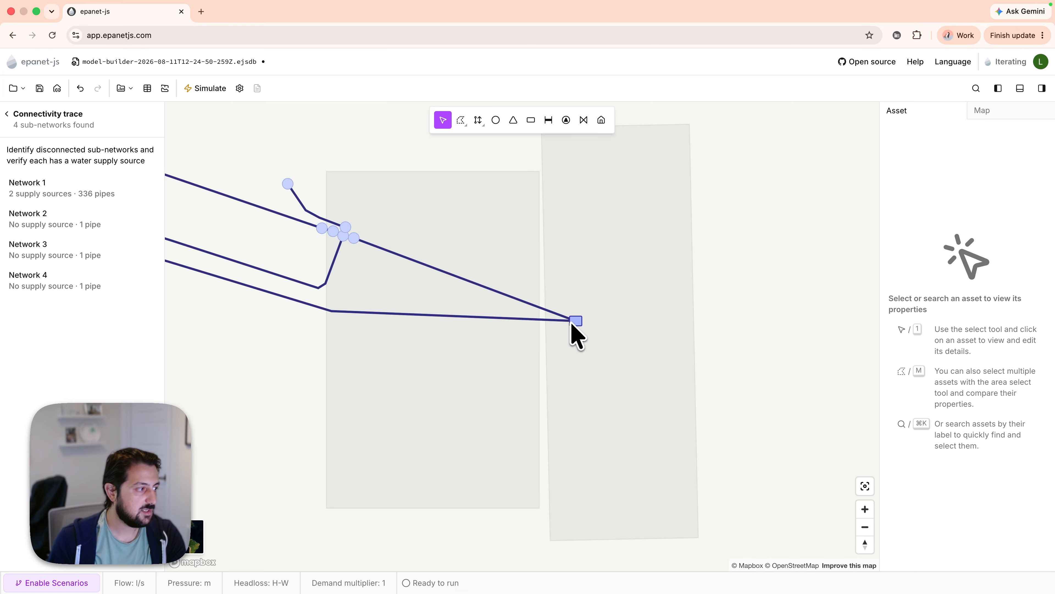
Step: Delete the isolated 25 mm GWI pipe and its junctions beside Stitt River, found as Network 2
left_click(118, 228)
scroll(397, 366, "down", 10)
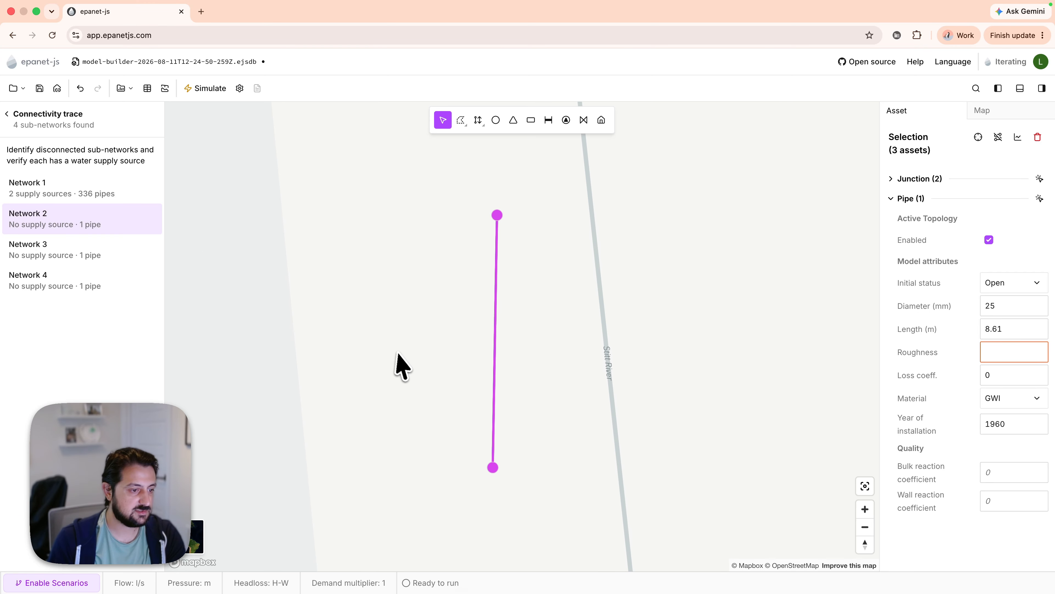
scroll(404, 357, "down", 8)
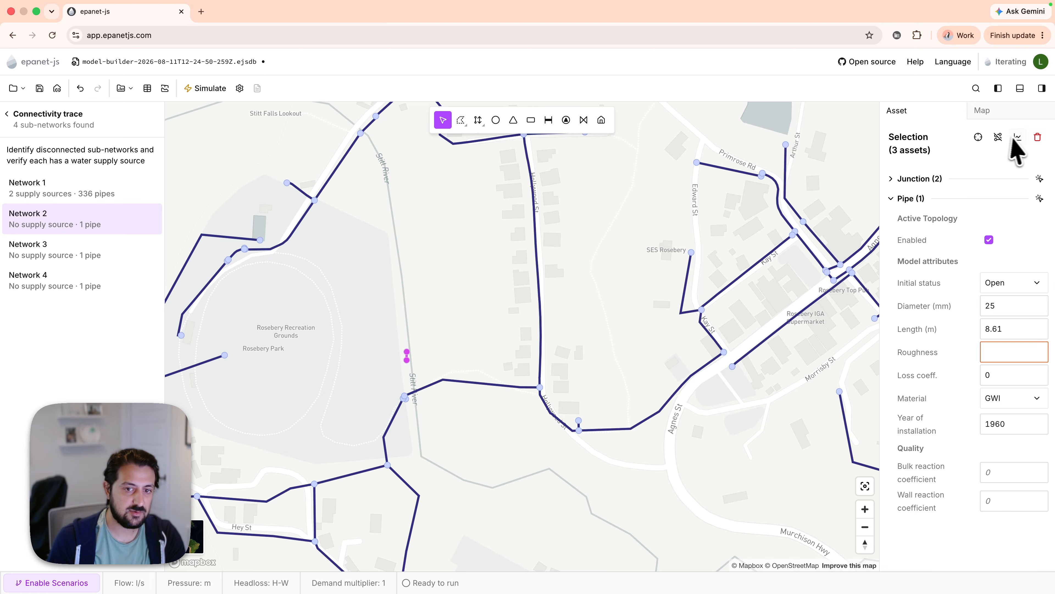
left_click(1038, 138)
Step: Delete the two remaining single-pipe sub-networks near the tank: the 100 mm DI pipe and the 150 mm pipe of unknown material
left_click(87, 223)
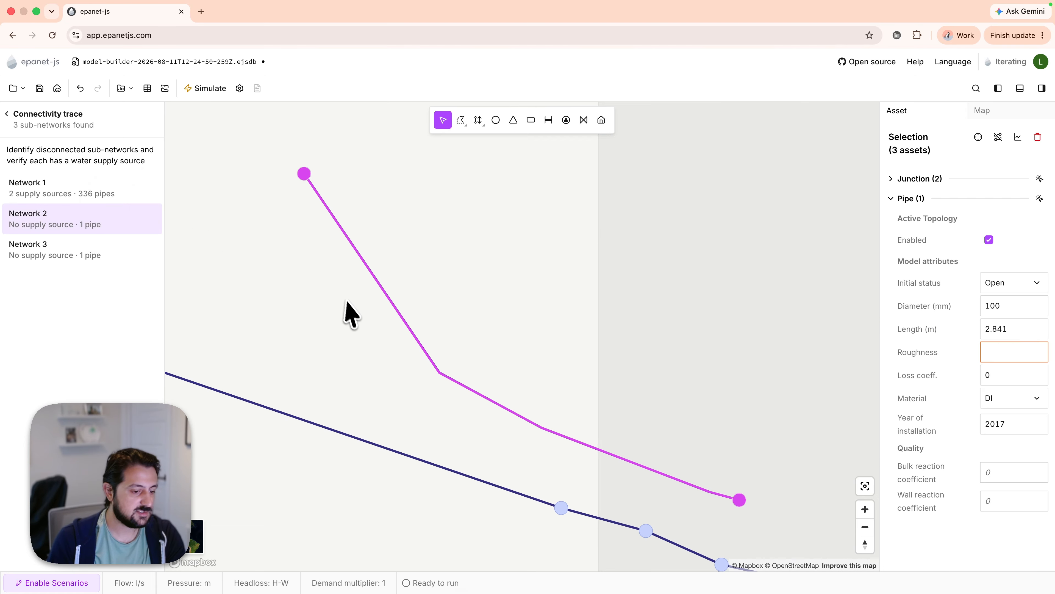
scroll(357, 326, "down", 10)
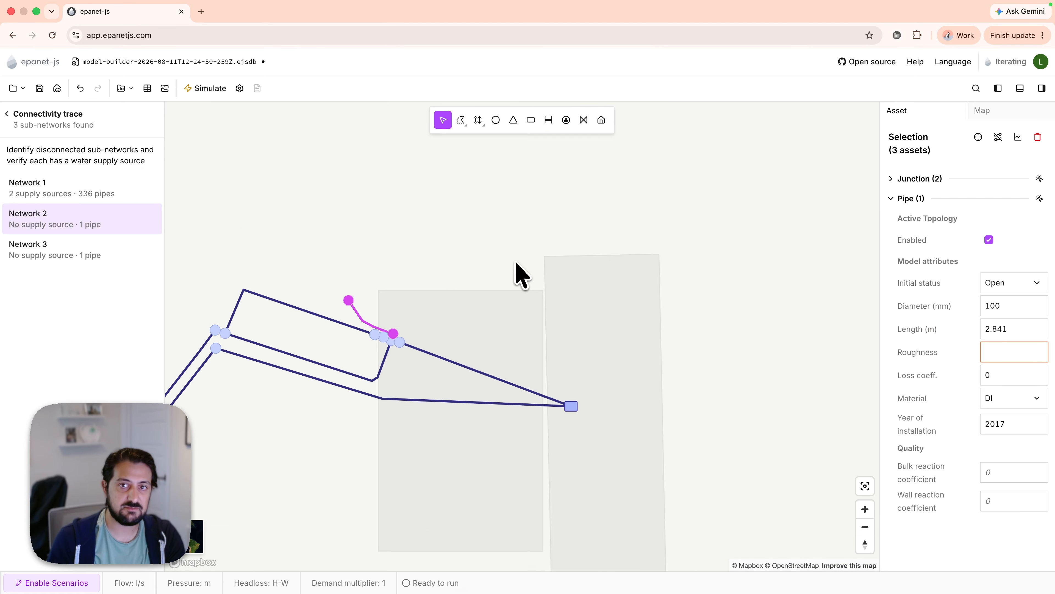
left_click(1039, 139)
left_click(84, 224)
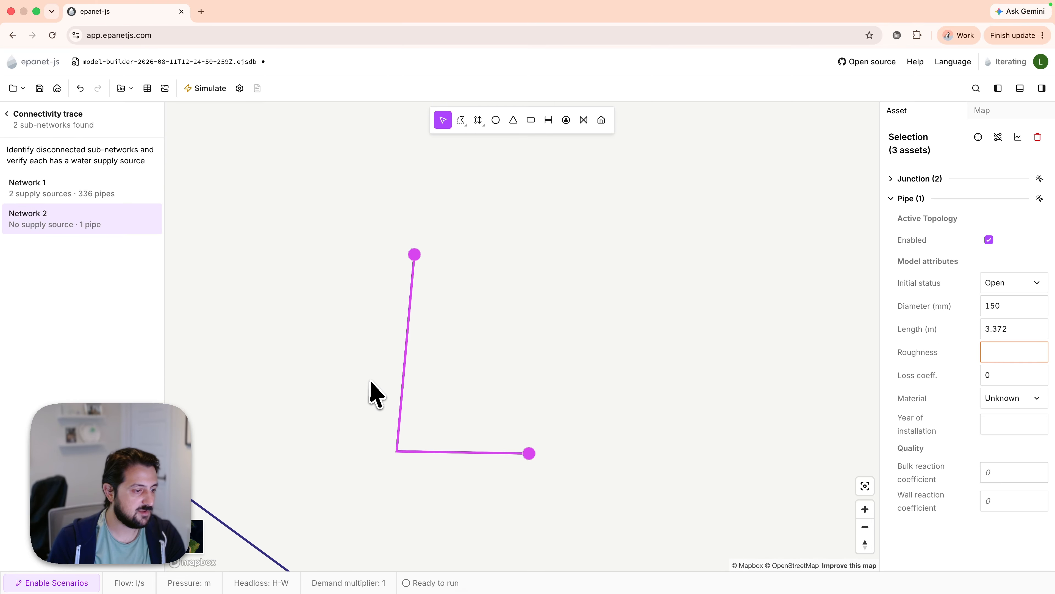
scroll(372, 385, "down", 10)
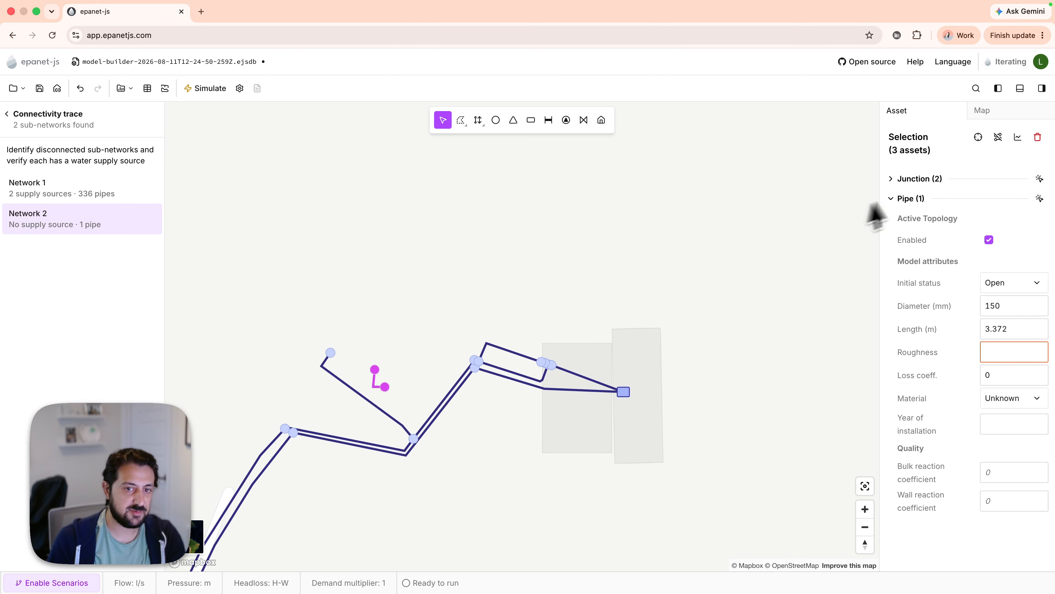
left_click(1038, 138)
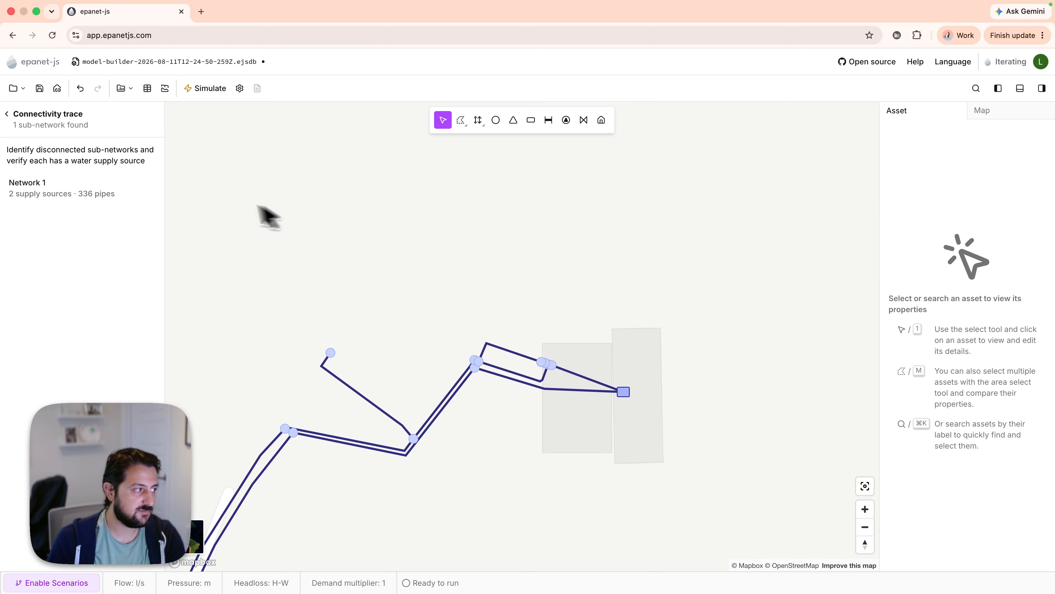
Step: Highlight the full extent of Network 1 and inspect the attributes of the reservoir and the tank
left_click(109, 196)
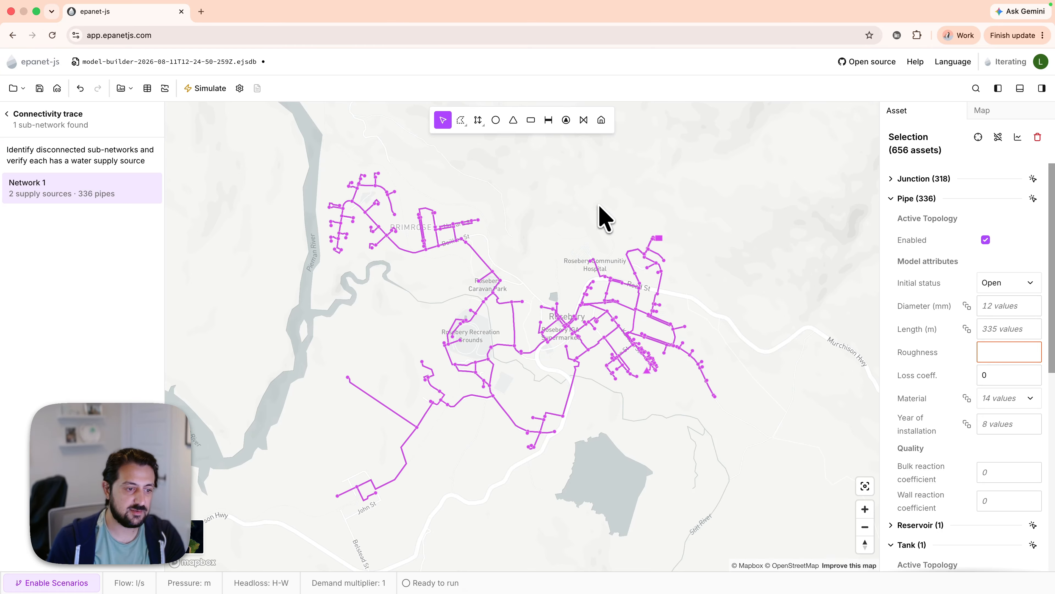
key("Escape")
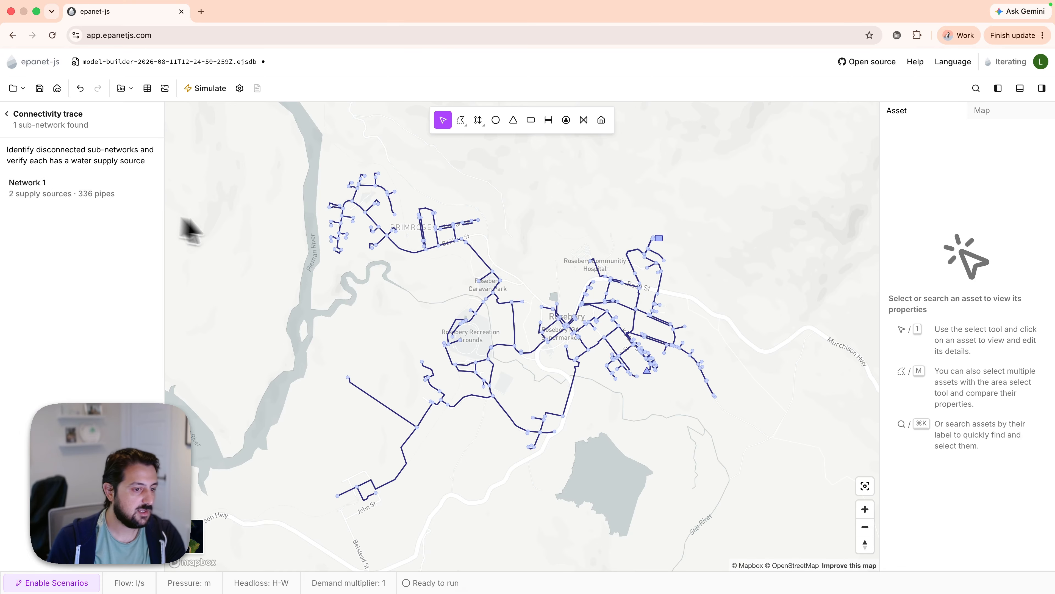
scroll(652, 366, "up", 3)
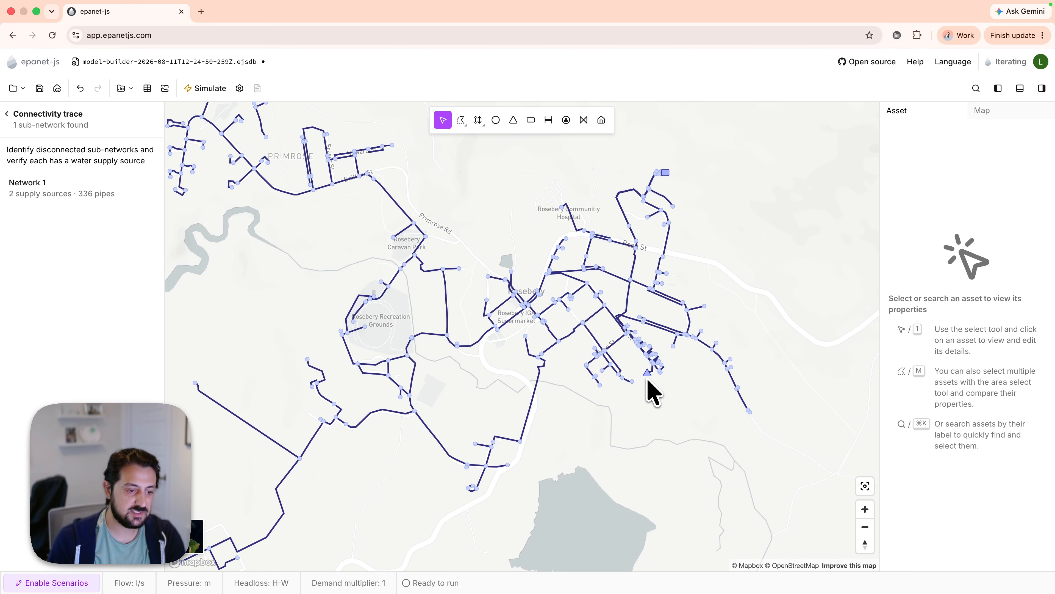
left_click(648, 374)
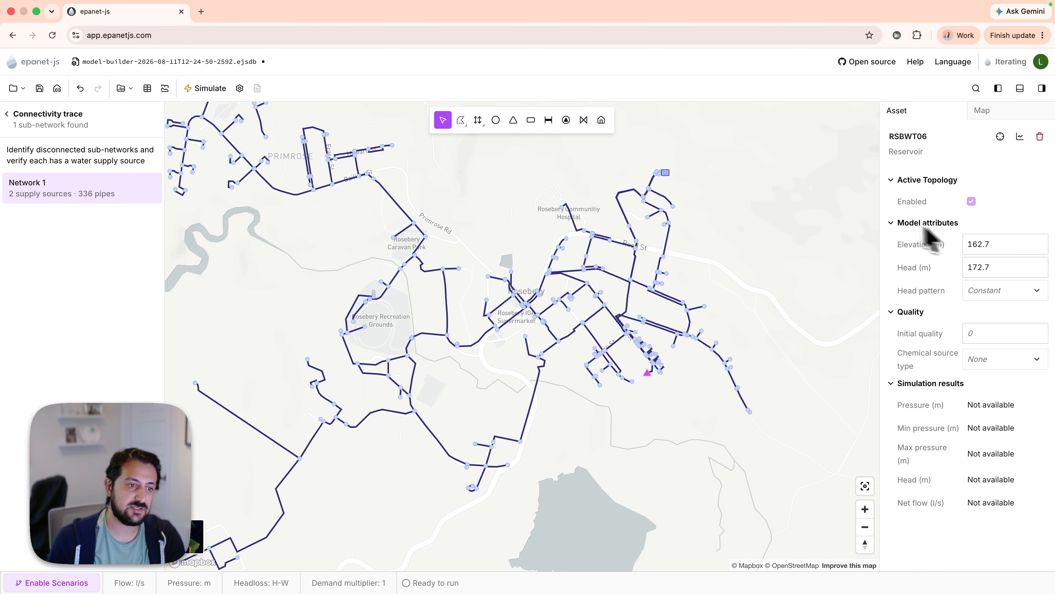
left_click(665, 172)
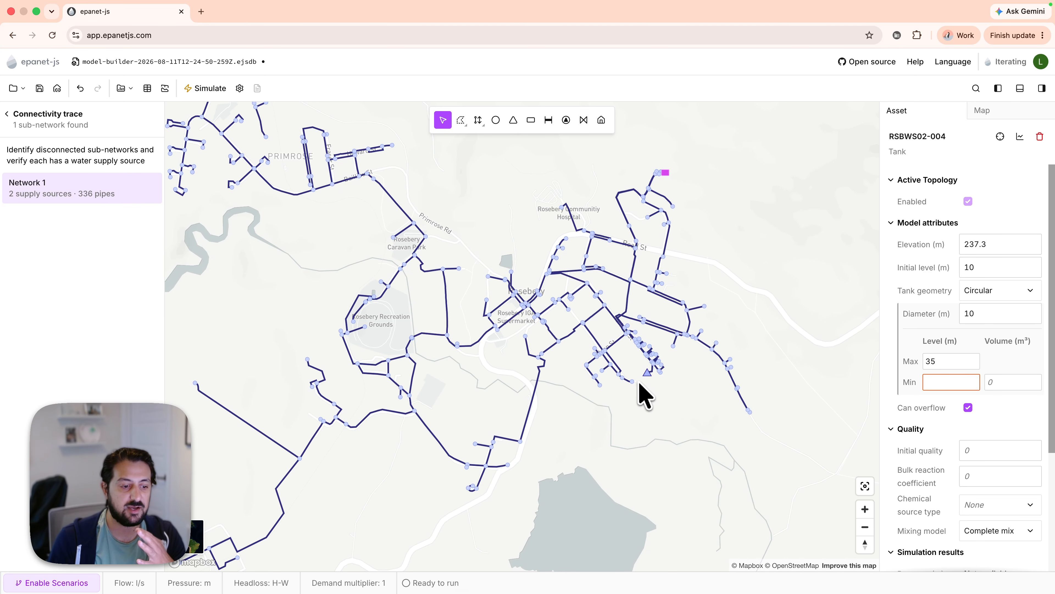
Step: Draw a pump along the reservoir's outlet pipe off Karlson St, from near the reservoir towards the pipe's bend
scroll(640, 385, "up", 10)
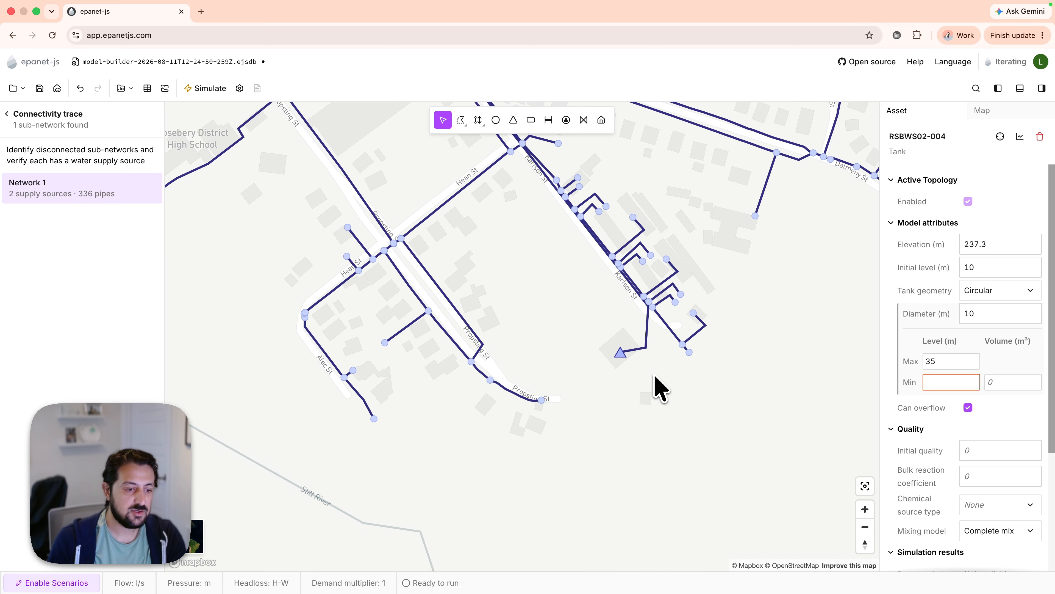
scroll(660, 388, "up", 3)
left_click(648, 368)
scroll(640, 374, "up", 3)
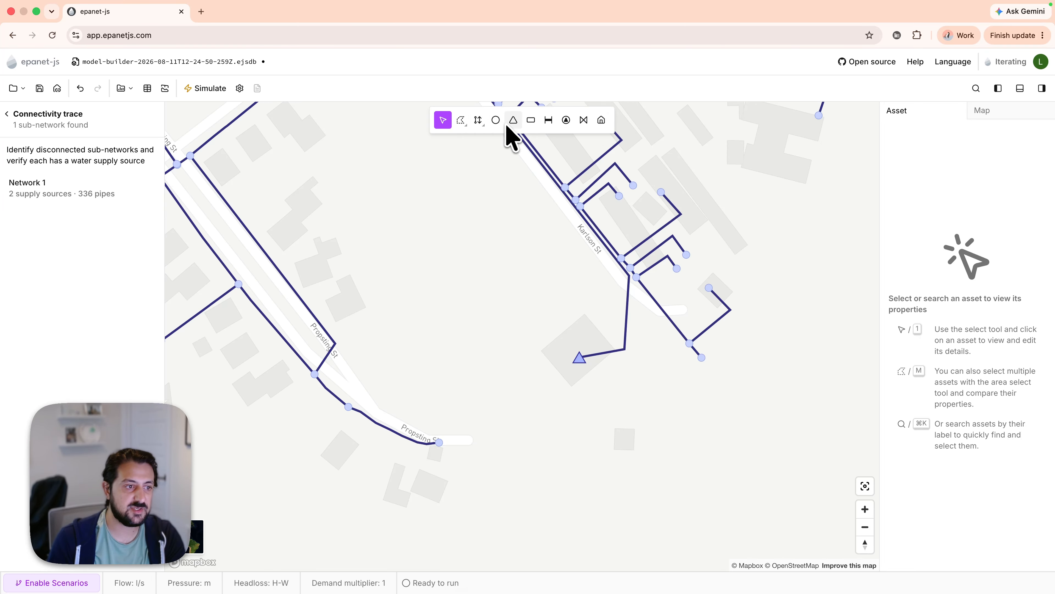
left_click(566, 121)
scroll(634, 377, "up", 2)
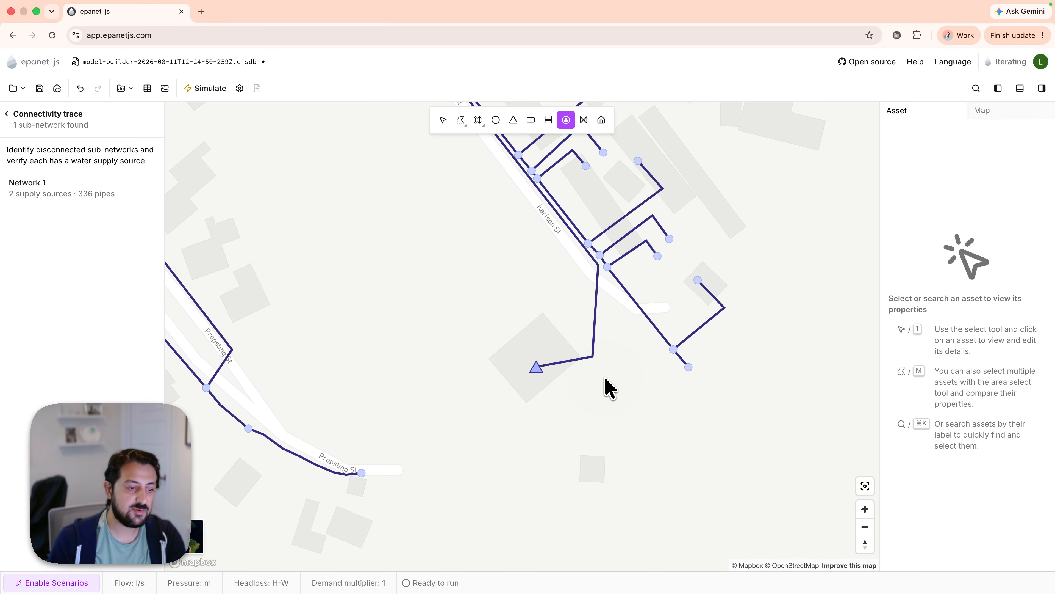
scroll(591, 379, "up", 2)
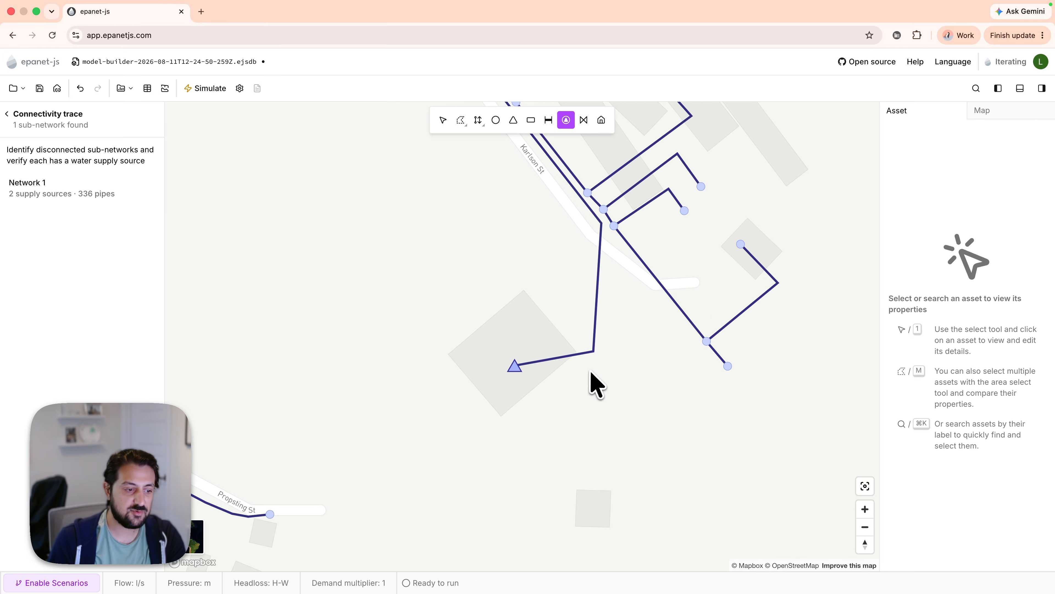
left_click(538, 362)
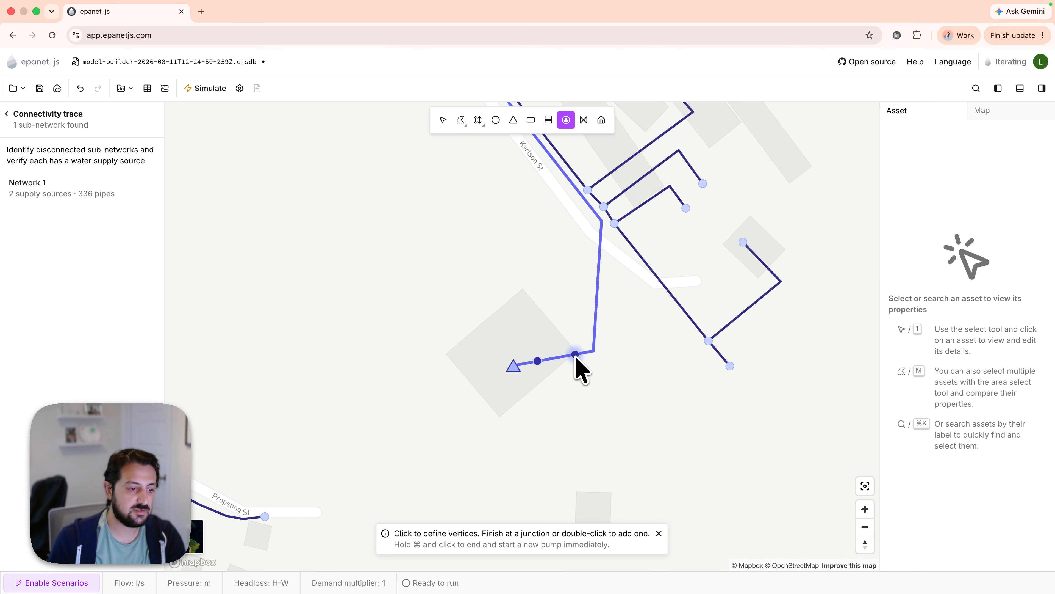
left_click(575, 354)
scroll(570, 368, "up", 2)
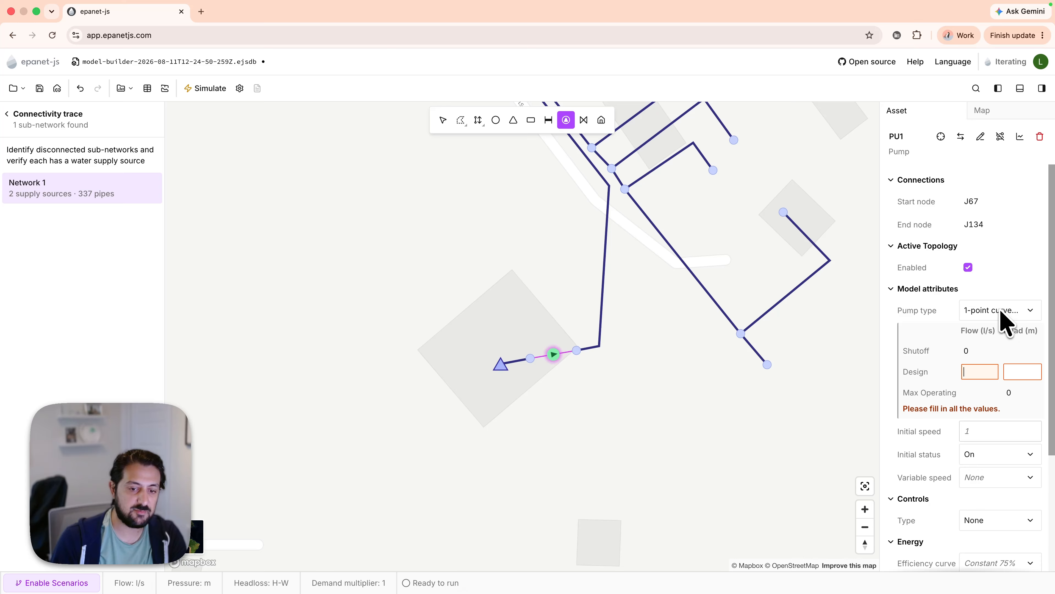
Step: Set the pump's 1-point curve design values to 1 l/s flow and 1 m head, with its initial status Off
left_click(1017, 374)
type("1")
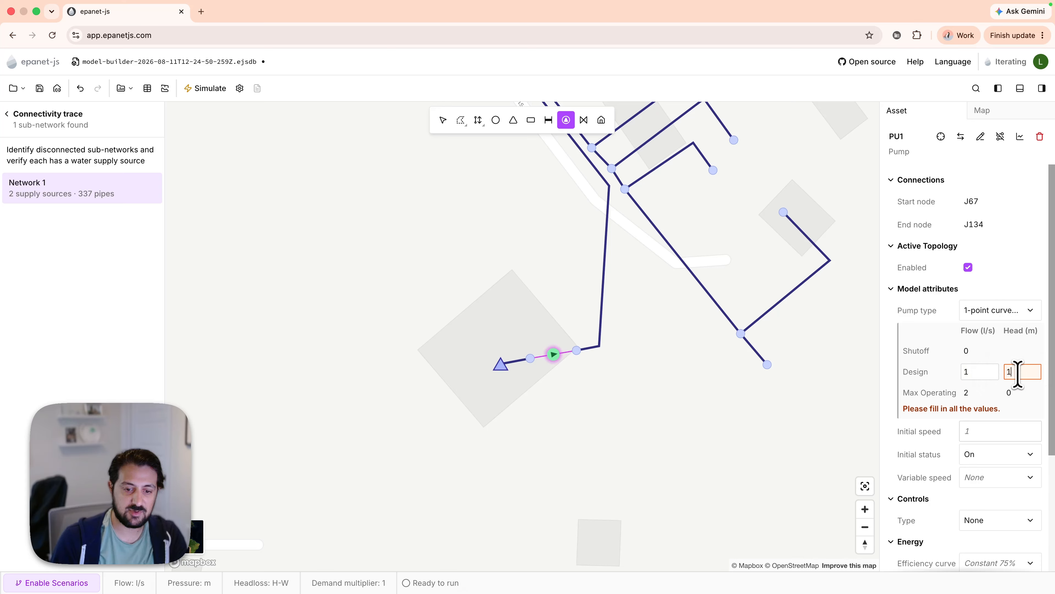
left_click(981, 441)
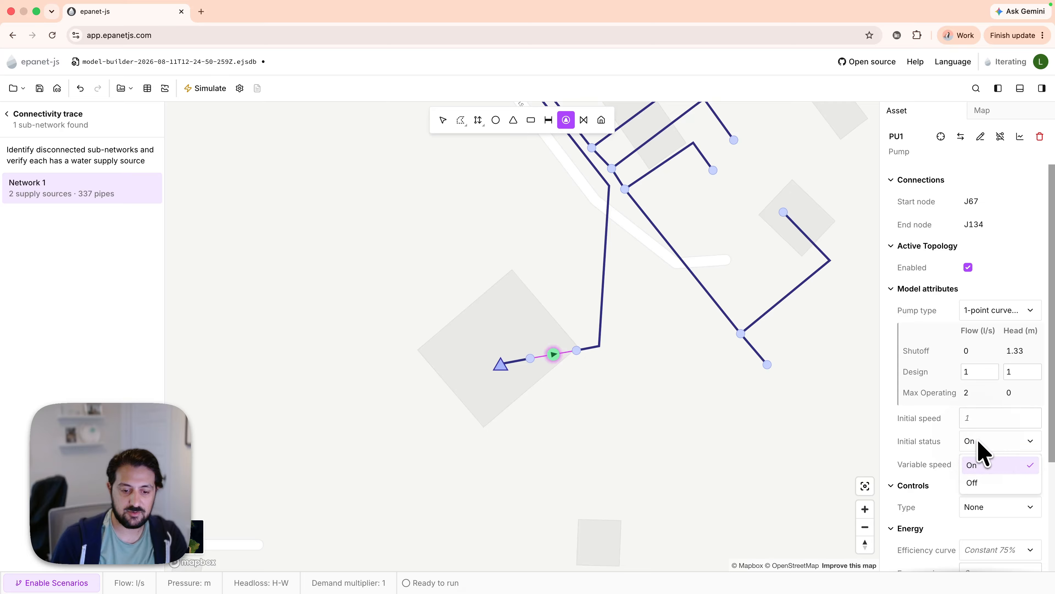
left_click(989, 484)
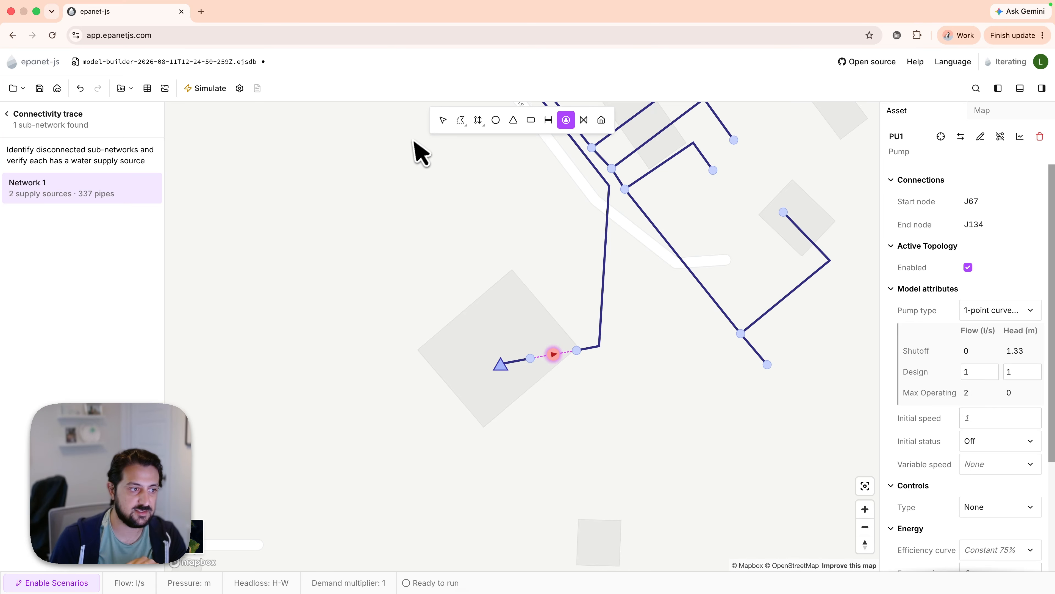
left_click(443, 121)
scroll(455, 358, "up", 5)
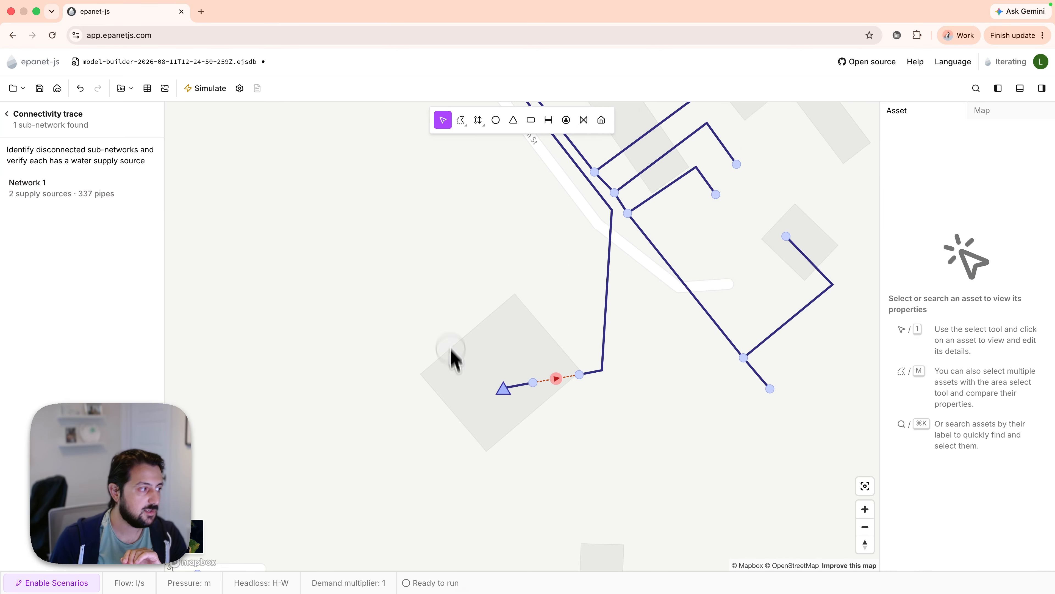
scroll(332, 232, "down", 5)
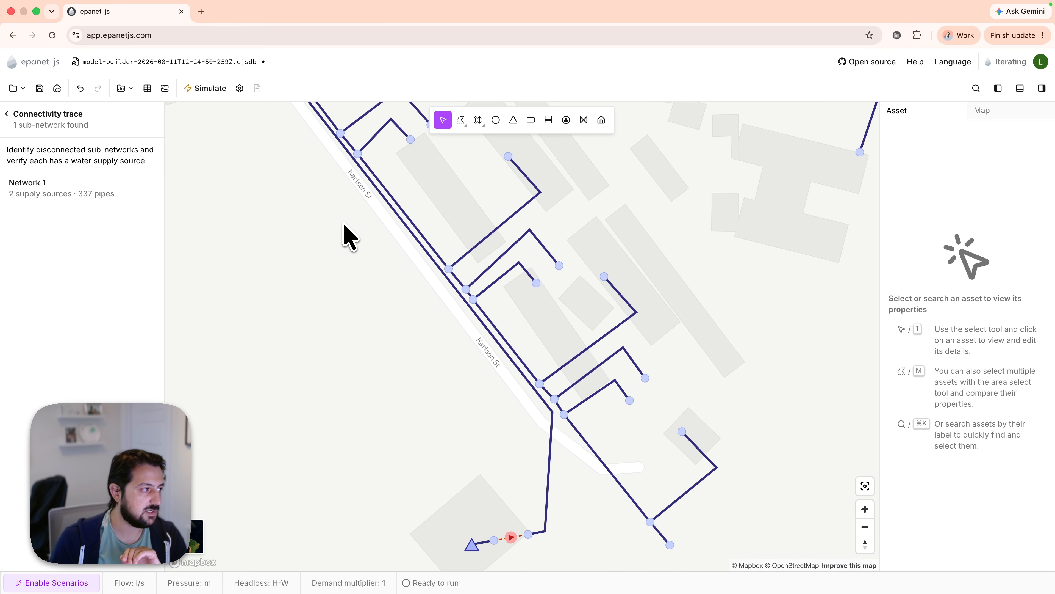
Step: Leave the connectivity trace and run the orphan assets check and the proximity check with a 0.5 m distance
left_click(7, 114)
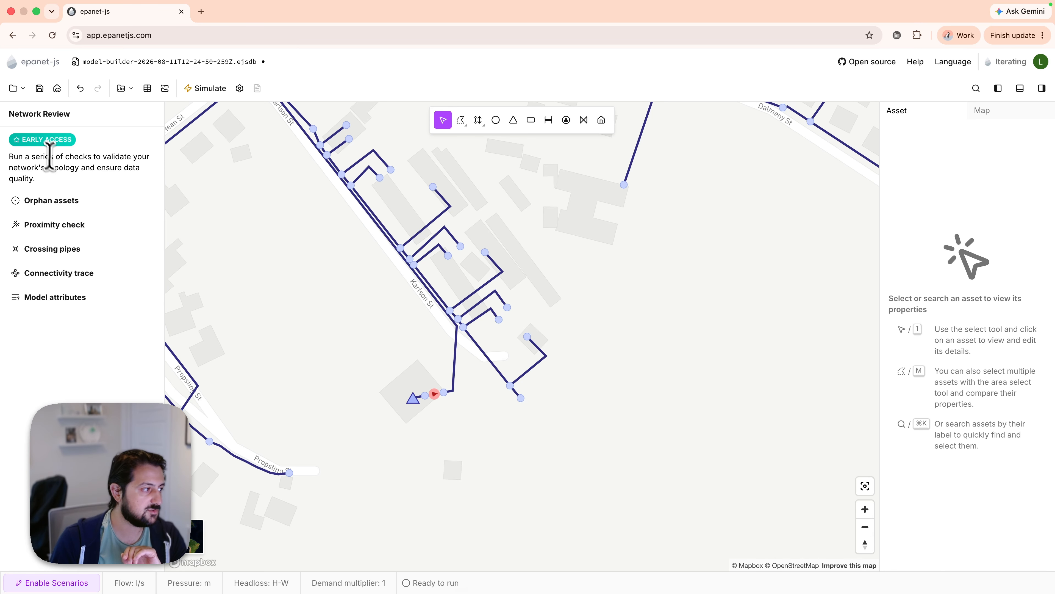
left_click(78, 202)
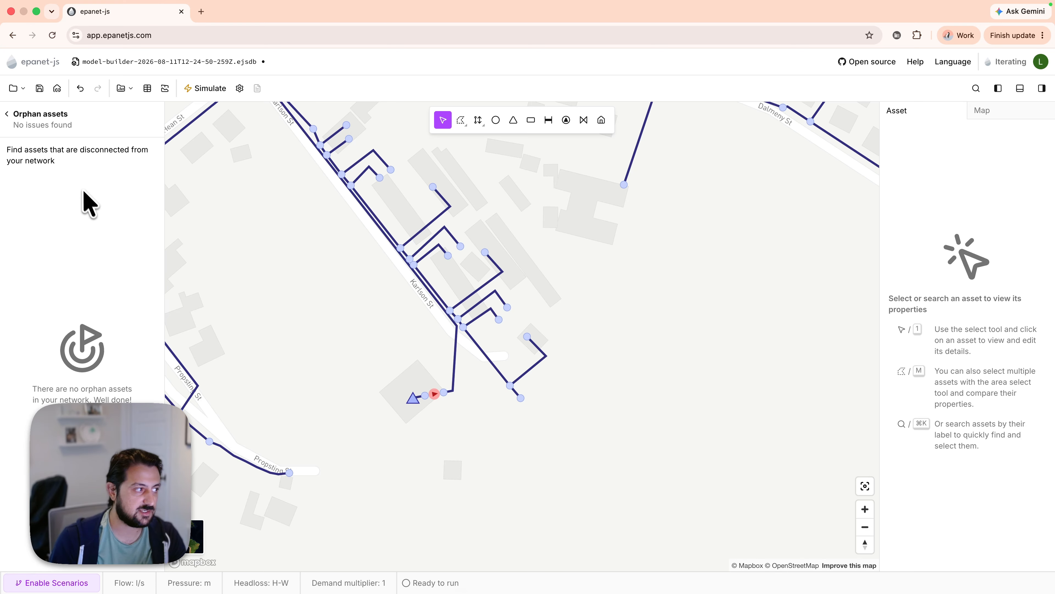
left_click(8, 115)
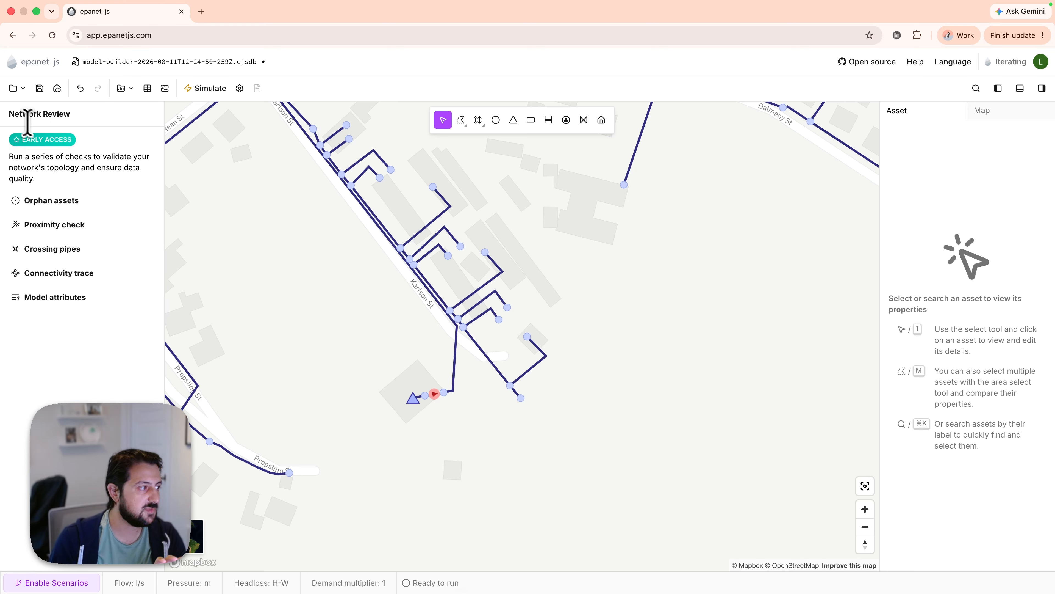
left_click(95, 233)
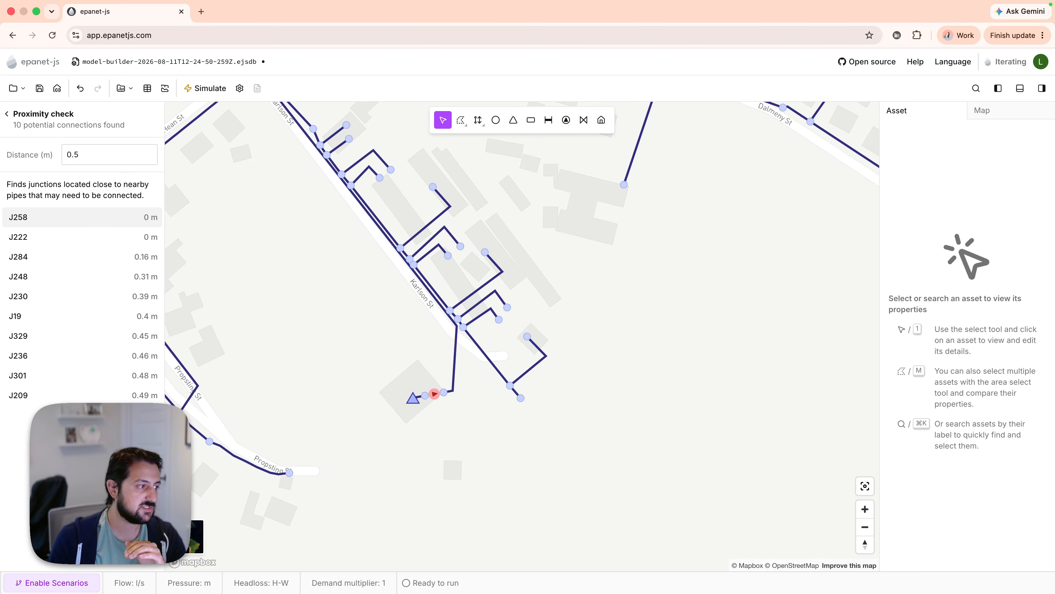
Step: Locate proximity result J258 south of Rosebery District High School and pull that junction away from the adjacent pipe's end
left_click(83, 217)
scroll(349, 314, "down", 5)
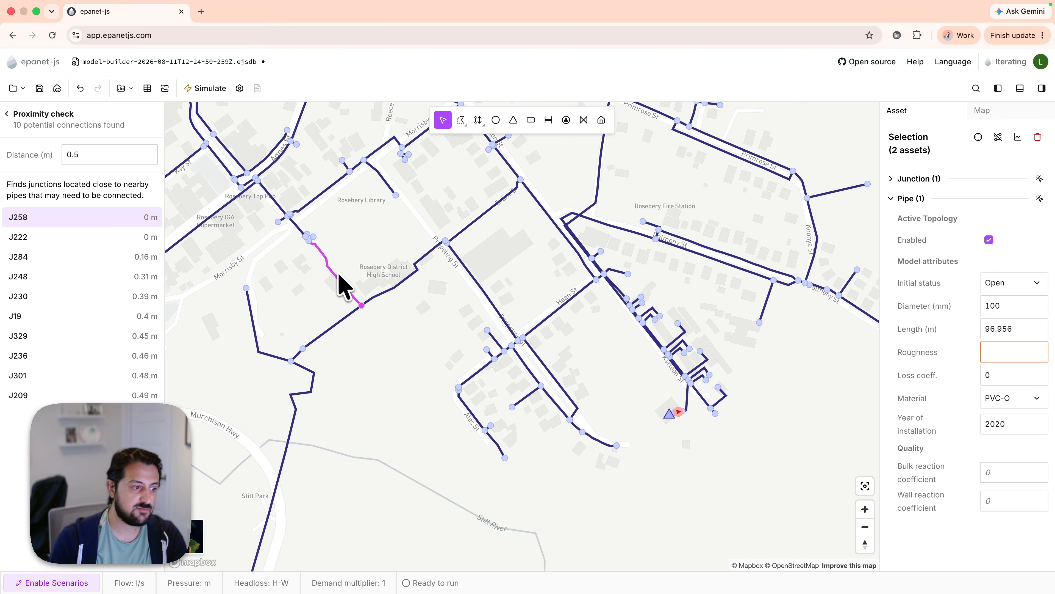
scroll(365, 308, "up", 10)
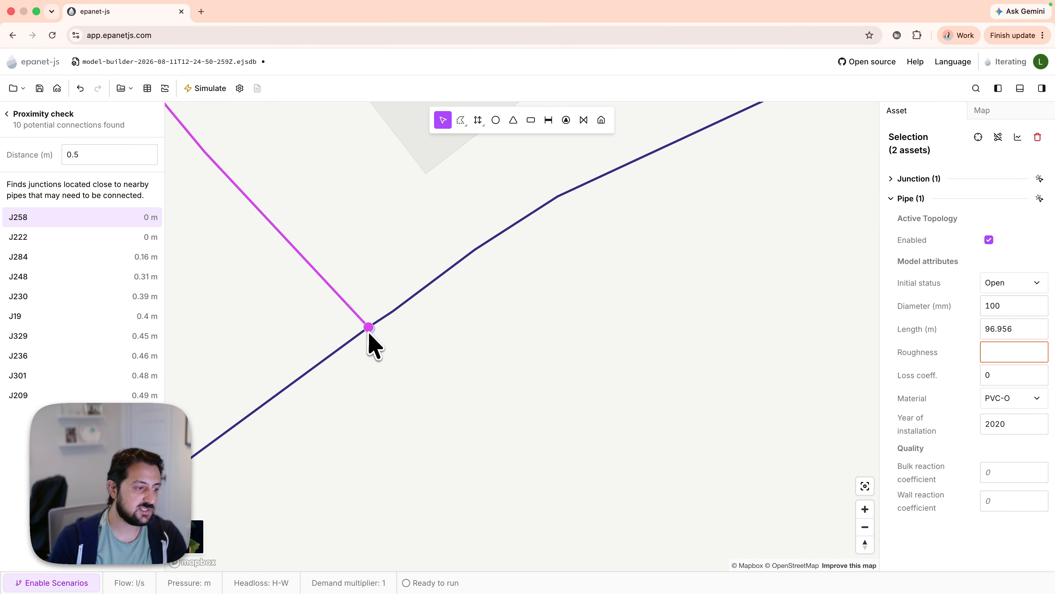
scroll(370, 331, "up", 3)
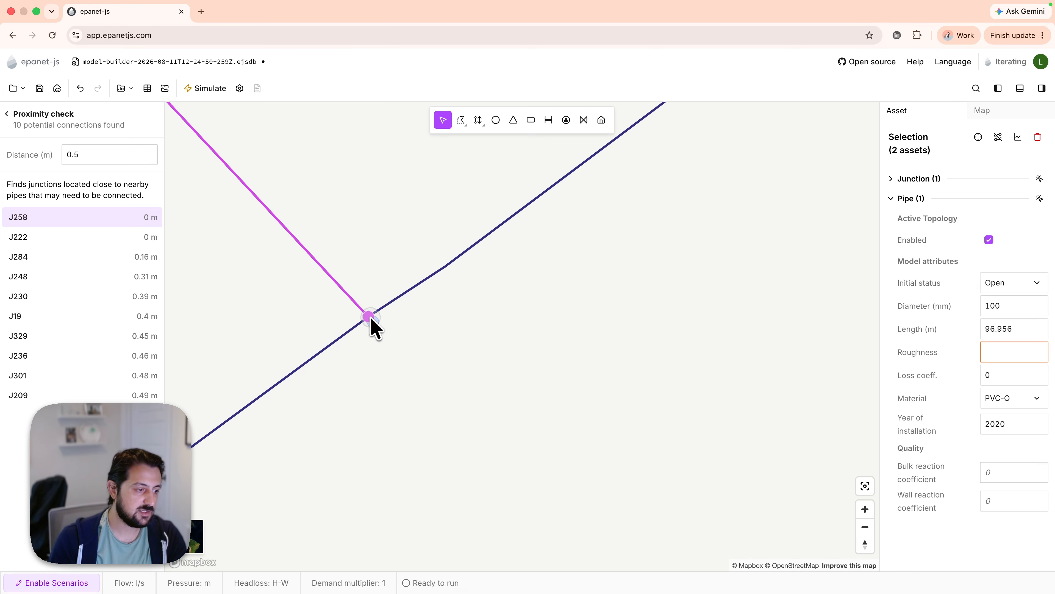
left_click(369, 318)
left_click_drag(370, 318, 404, 358)
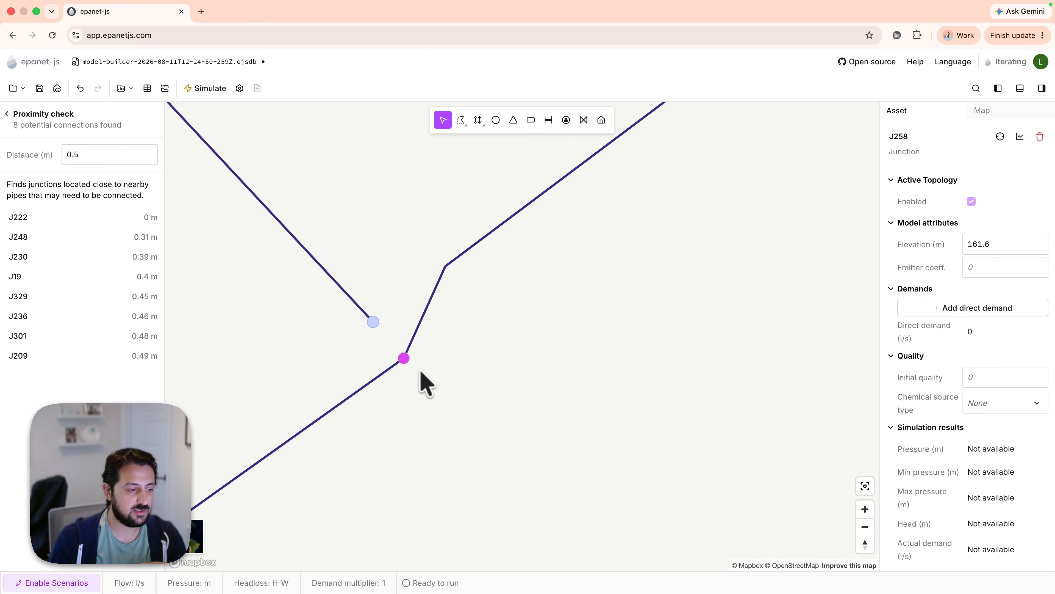
Step: Move junction J258 back onto the neighbouring pipe's end junction so that the pipes join there
left_click(405, 361)
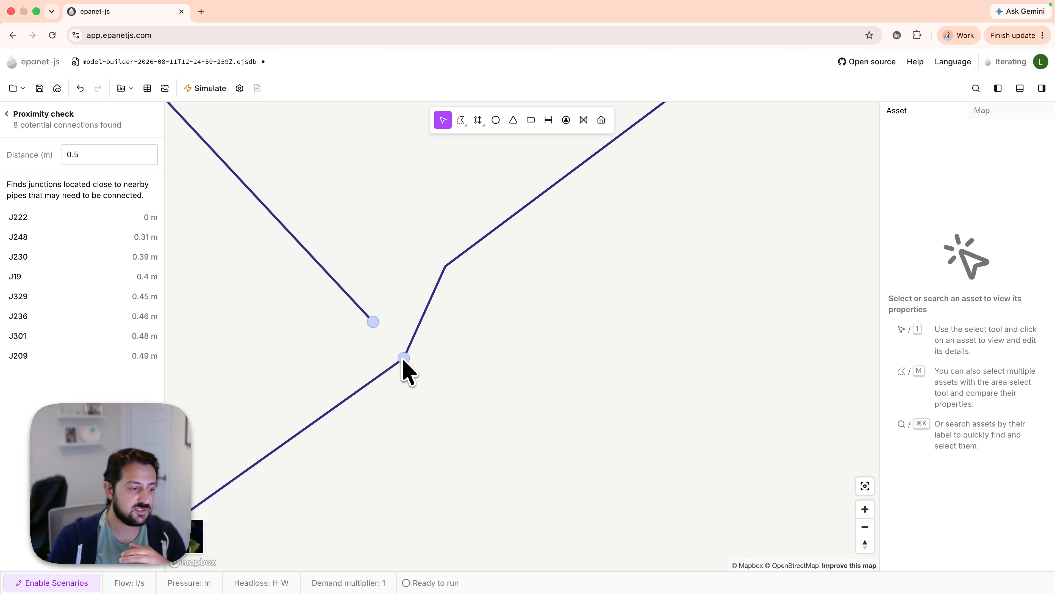
left_click(406, 360)
left_click_drag(405, 360, 373, 325)
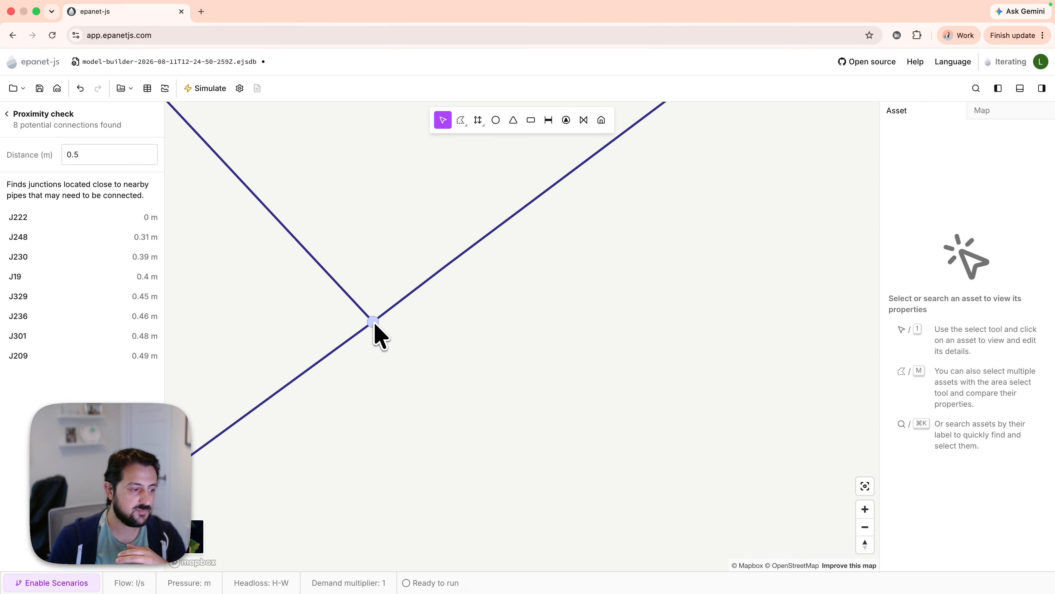
Step: Locate proximity result J222 near Primrose St and move the junction down along its pipe, clear of the crossing 100 mm pipe
scroll(370, 342, "down", 1)
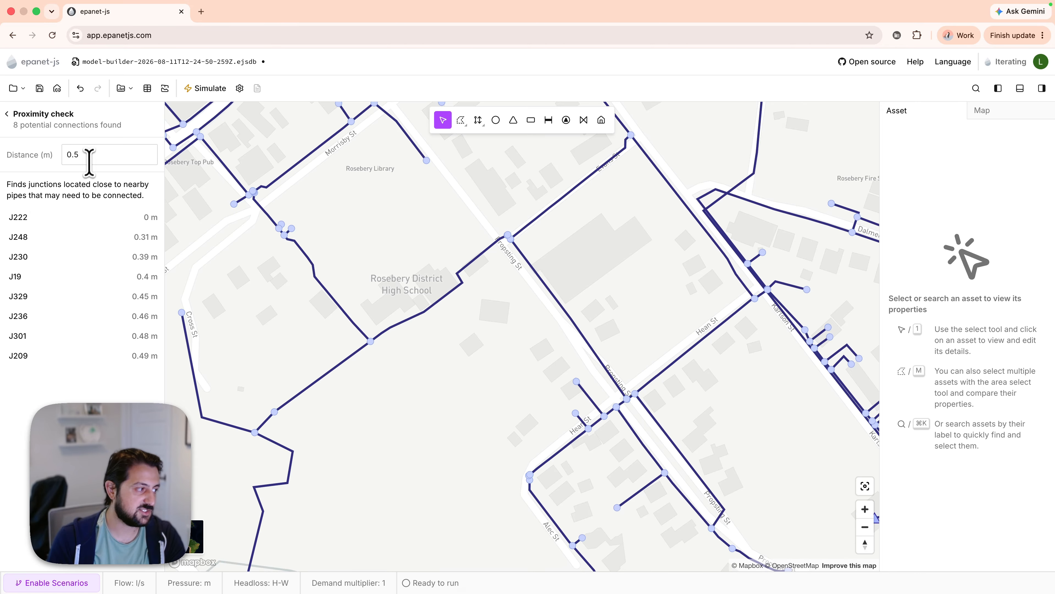
left_click(74, 221)
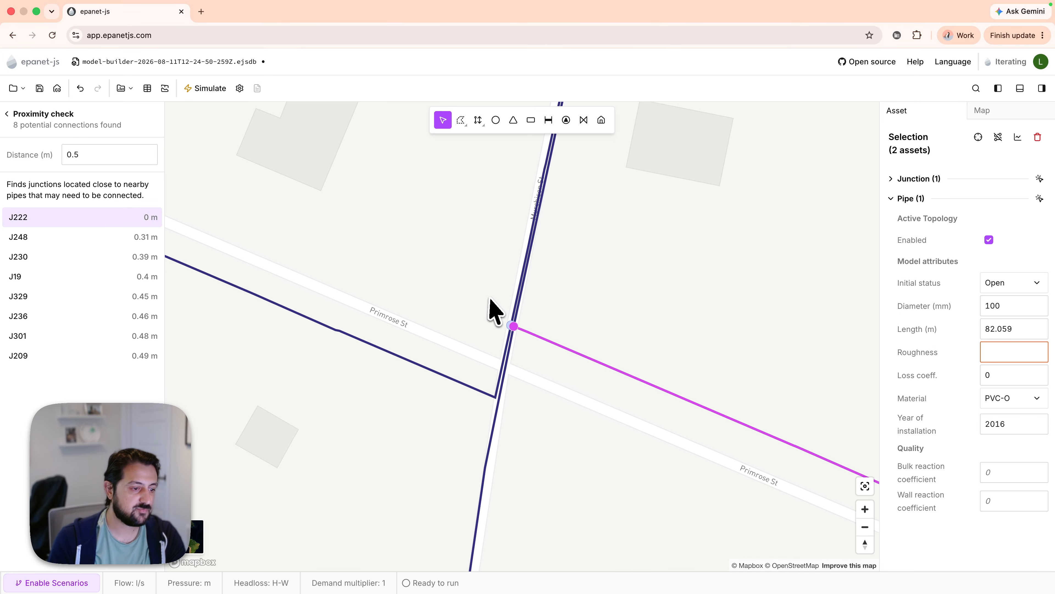
scroll(494, 312, "down", 10)
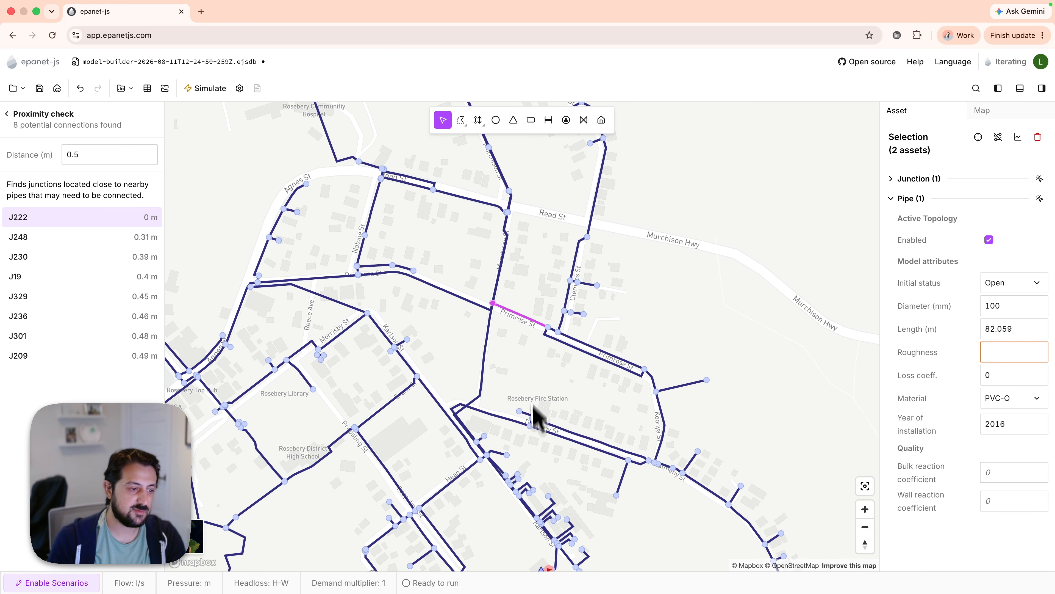
scroll(499, 303, "up", 10)
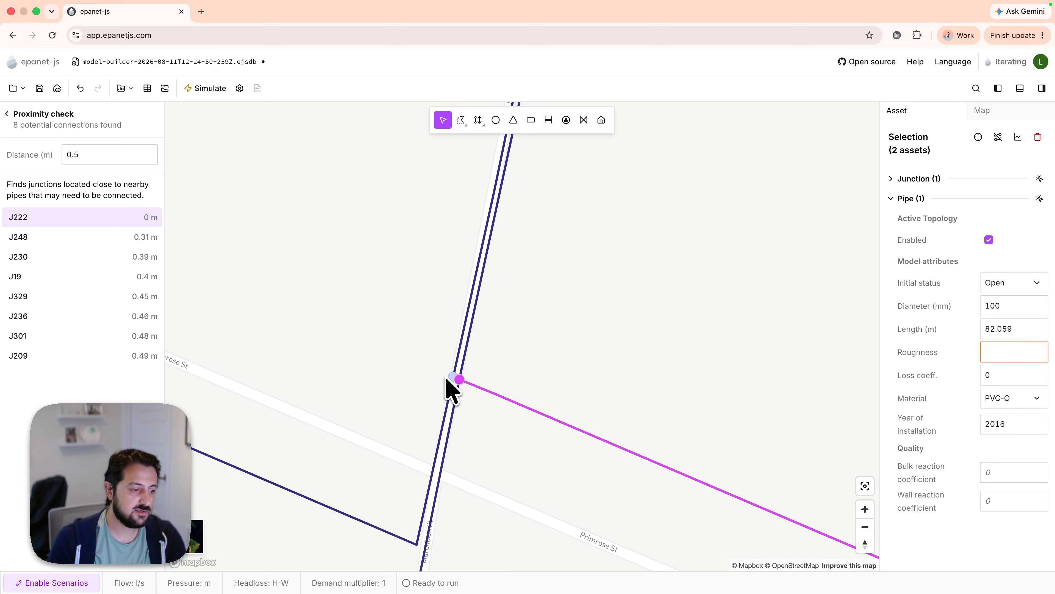
scroll(450, 388, "up", 5)
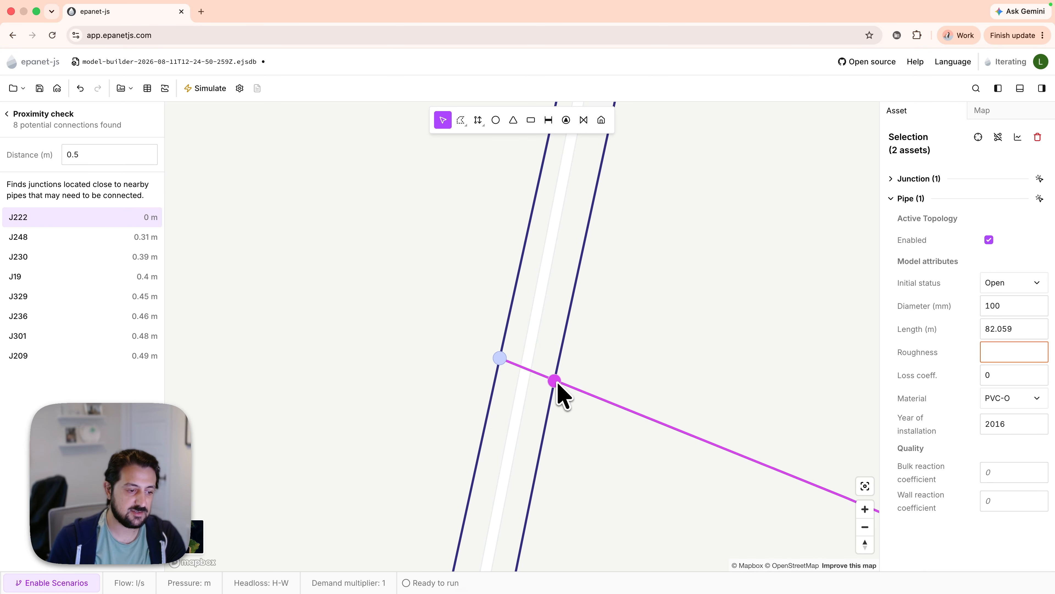
left_click_drag(558, 384, 559, 435)
left_click(573, 394)
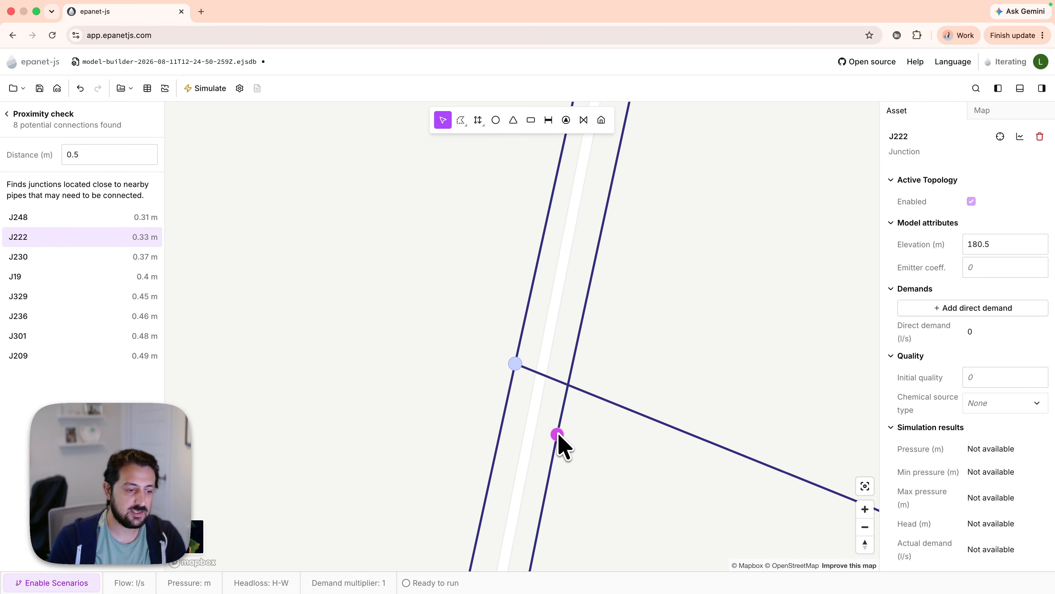
scroll(571, 400, "down", 1)
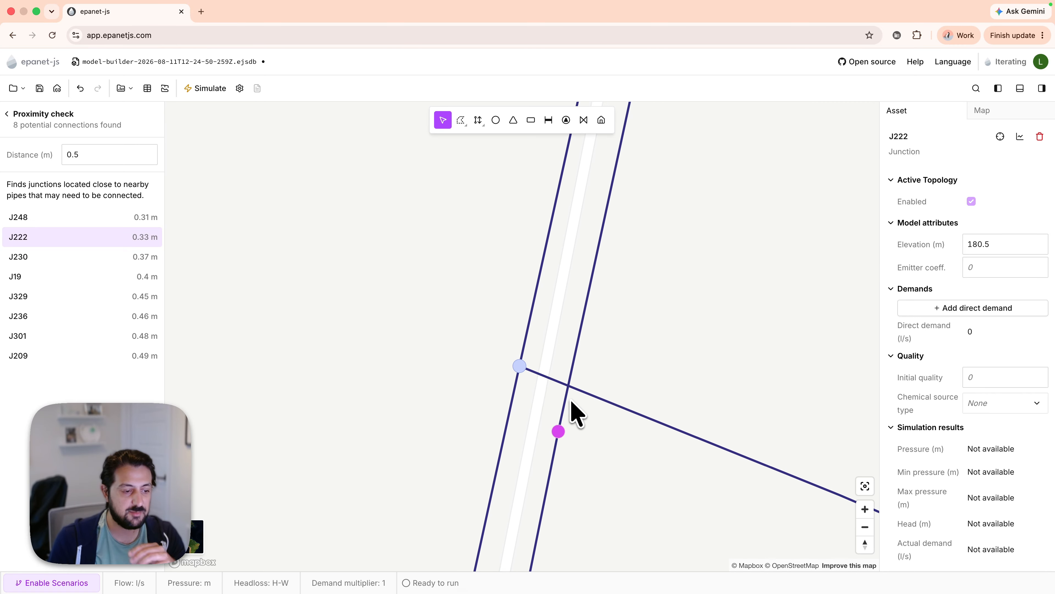
scroll(576, 414, "down", 3)
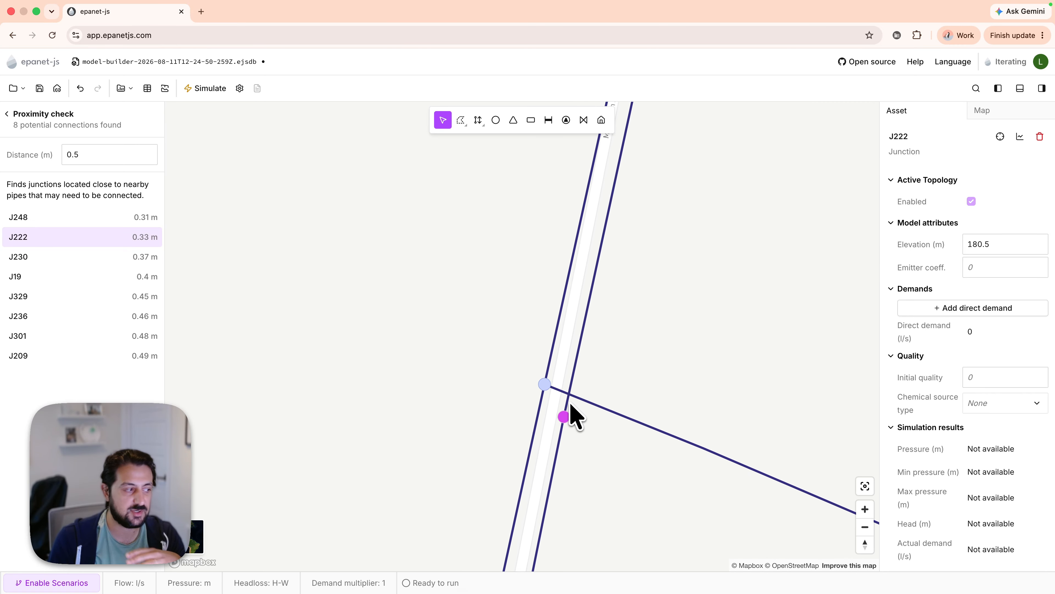
Step: Examine the proximity results J248, J222, J230 and J19 on the map
left_click(104, 219)
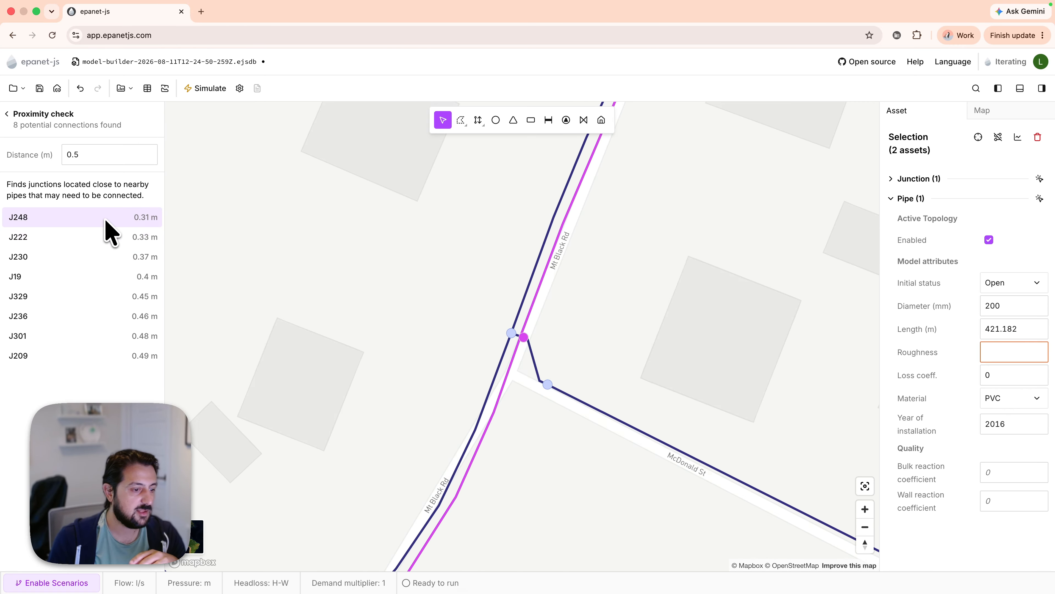
left_click(101, 237)
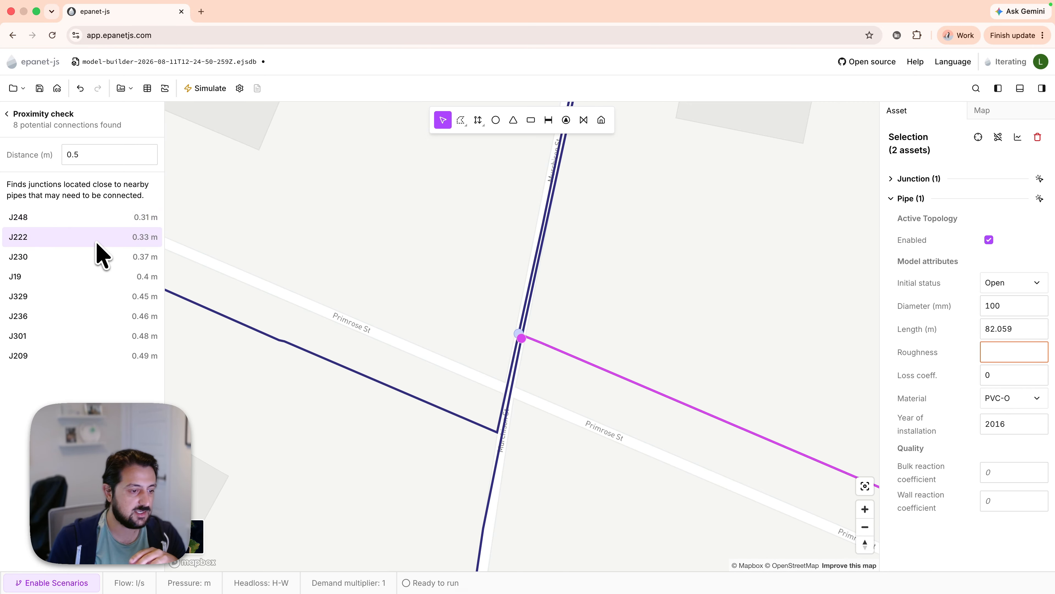
left_click(100, 258)
left_click(111, 277)
scroll(480, 339, "up", 5)
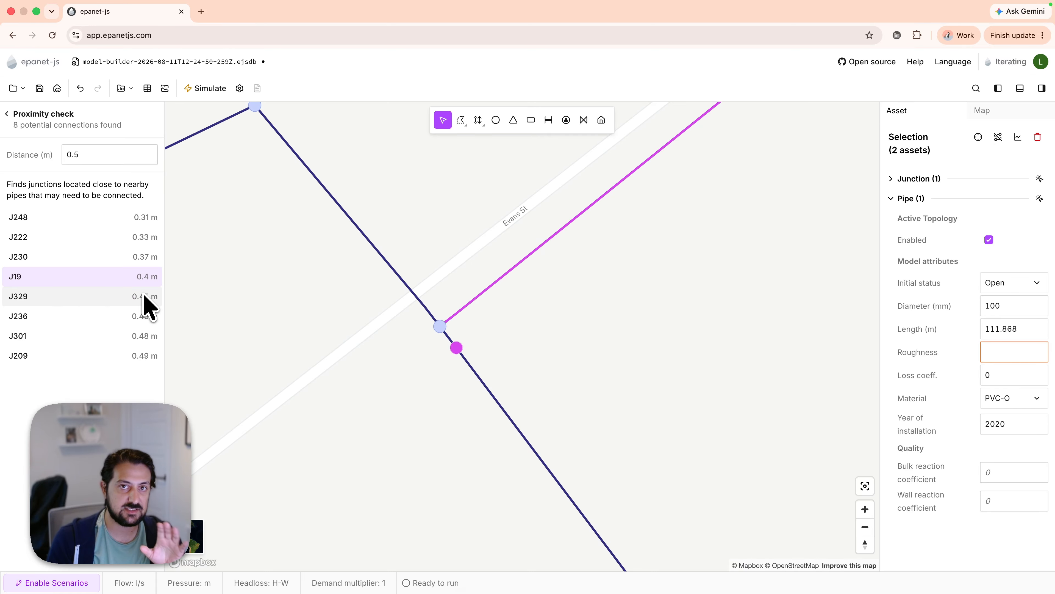
Step: Leave the proximity check, start a simulation of the whole network and choose to fix the model issues first
left_click(7, 114)
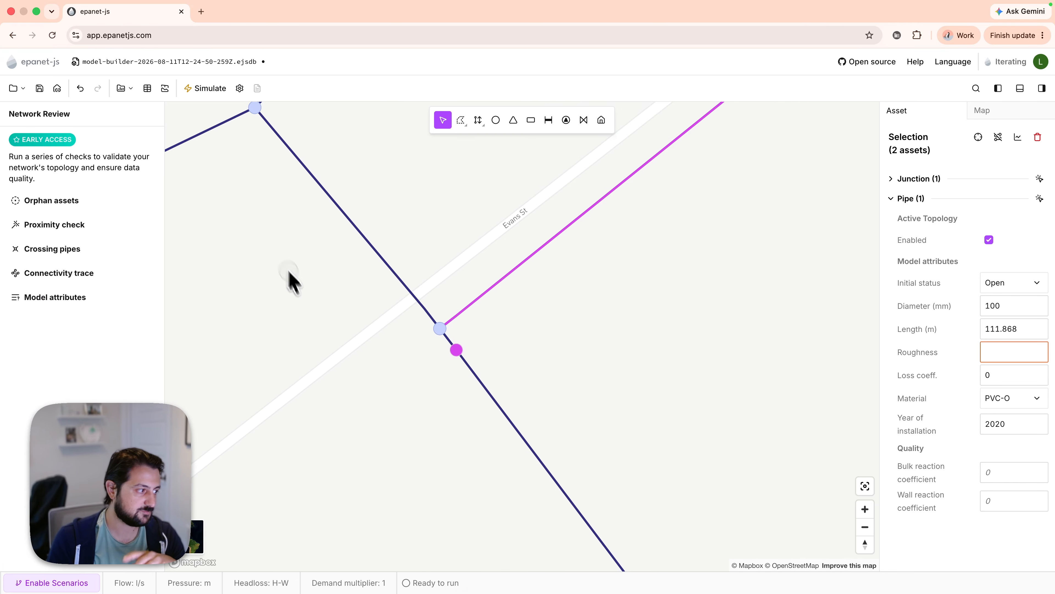
scroll(296, 291, "down", 5)
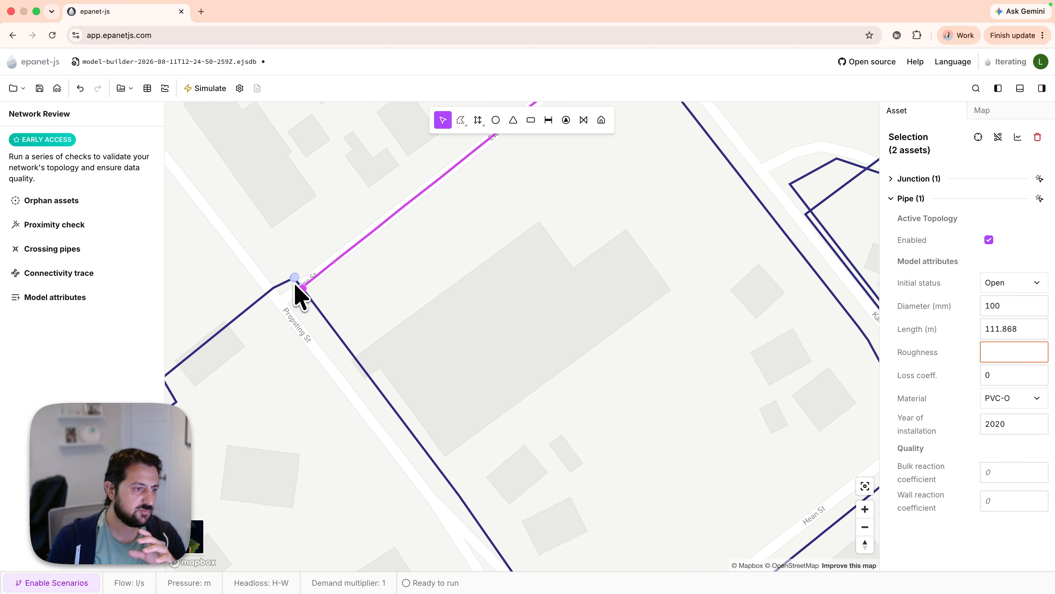
scroll(291, 268, "down", 8)
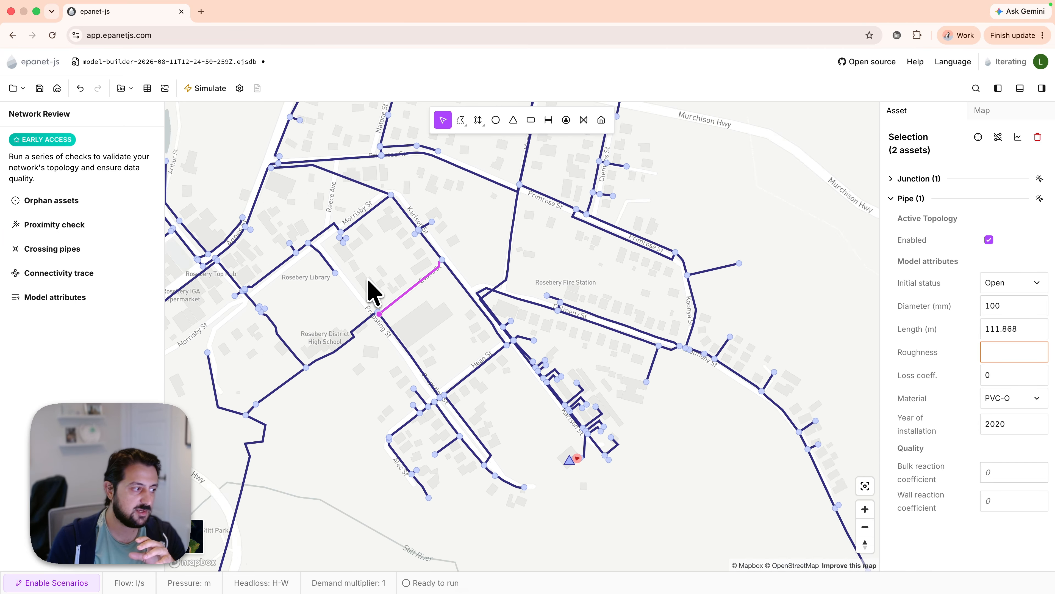
scroll(291, 225, "down", 5)
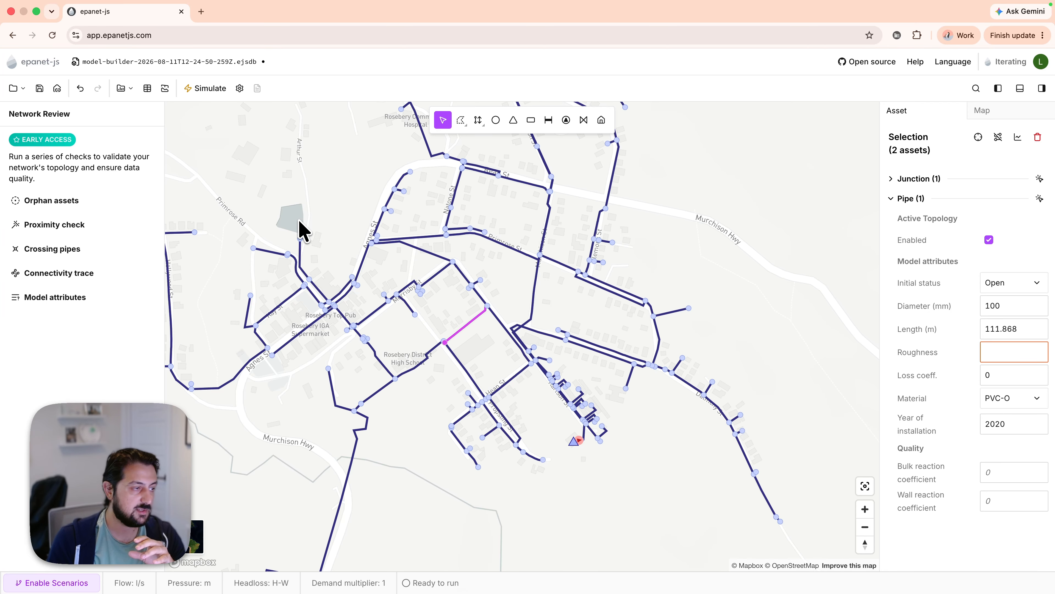
left_click(200, 92)
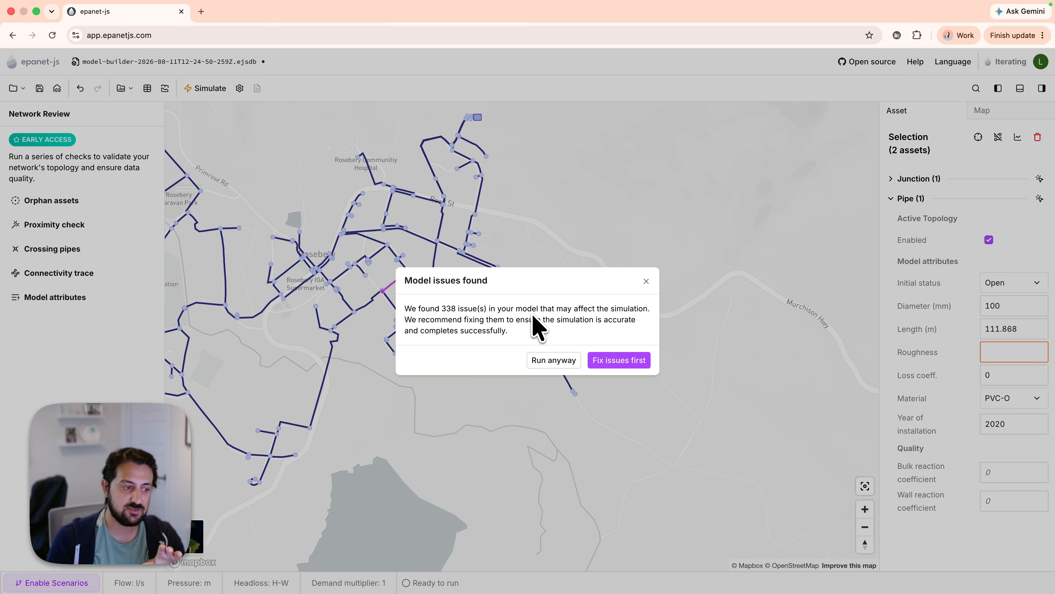
double_click(456, 308)
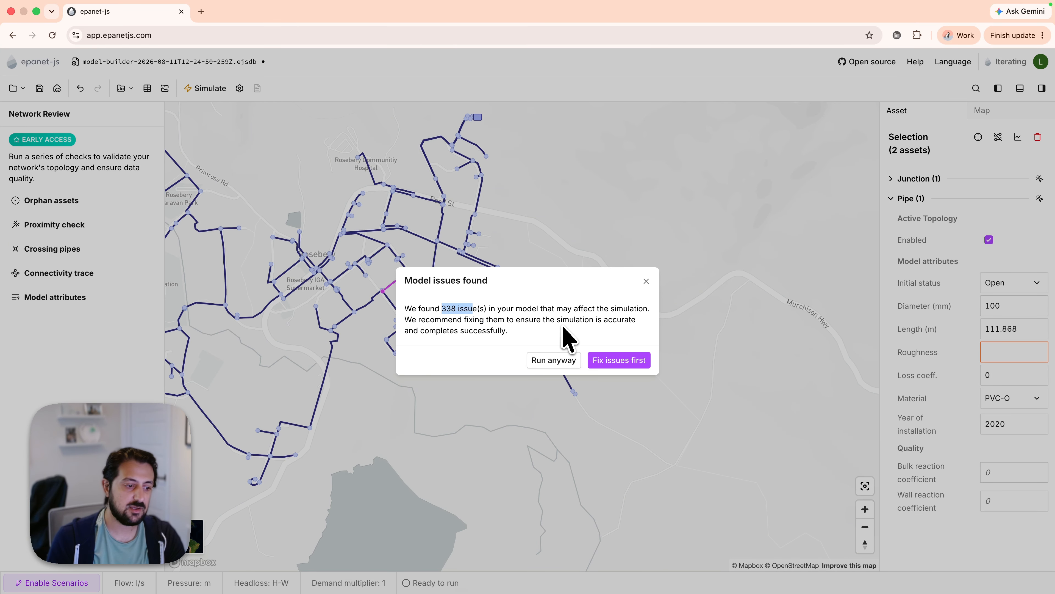
left_click(619, 360)
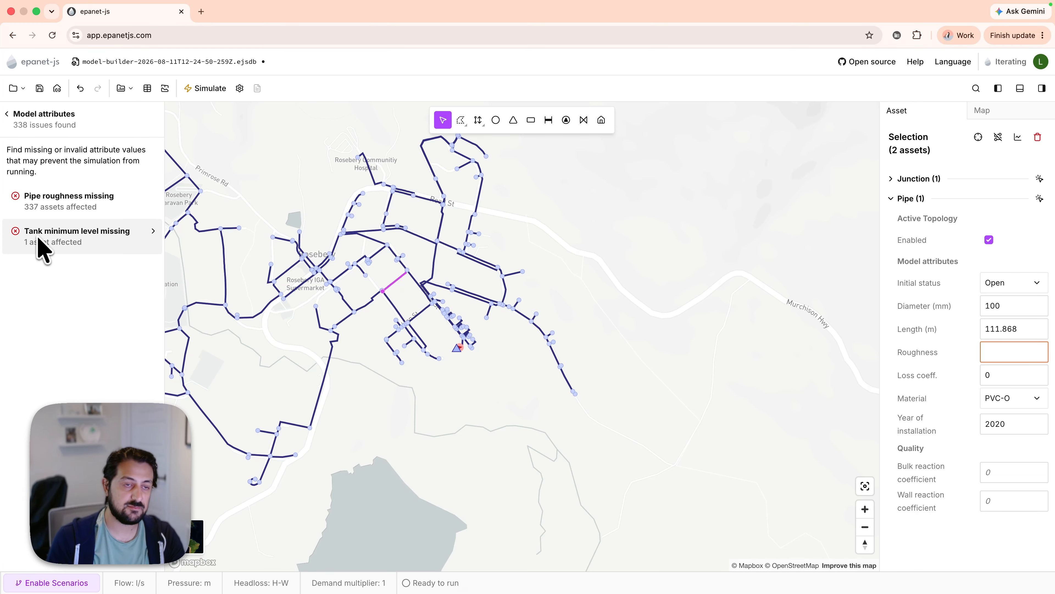
Step: Open the tank with the missing minimum level and switch the basemap to satellite imagery to compare its footprint
left_click(88, 245)
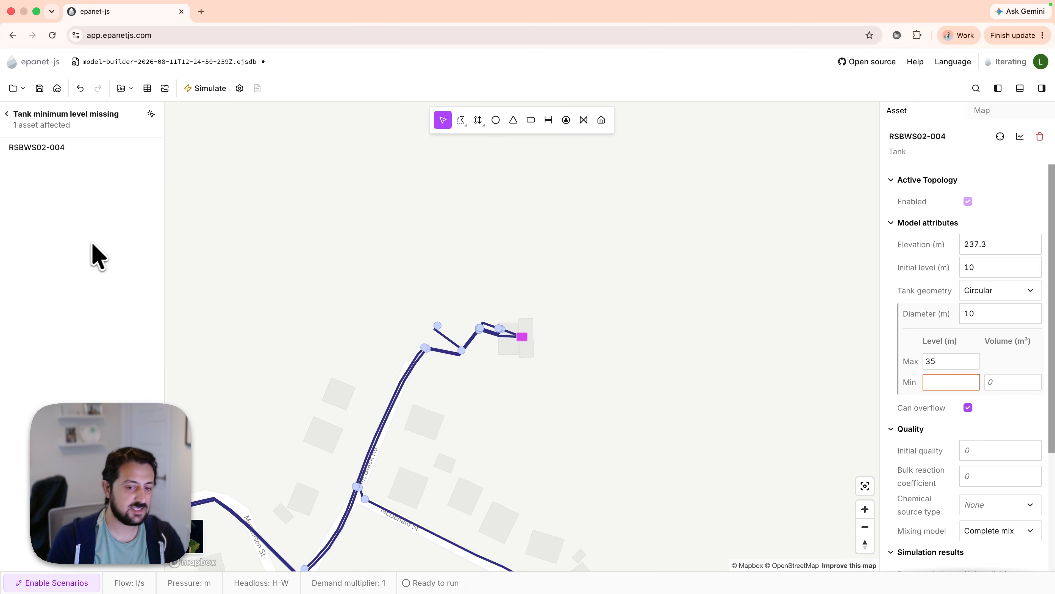
scroll(515, 333, "up", 5)
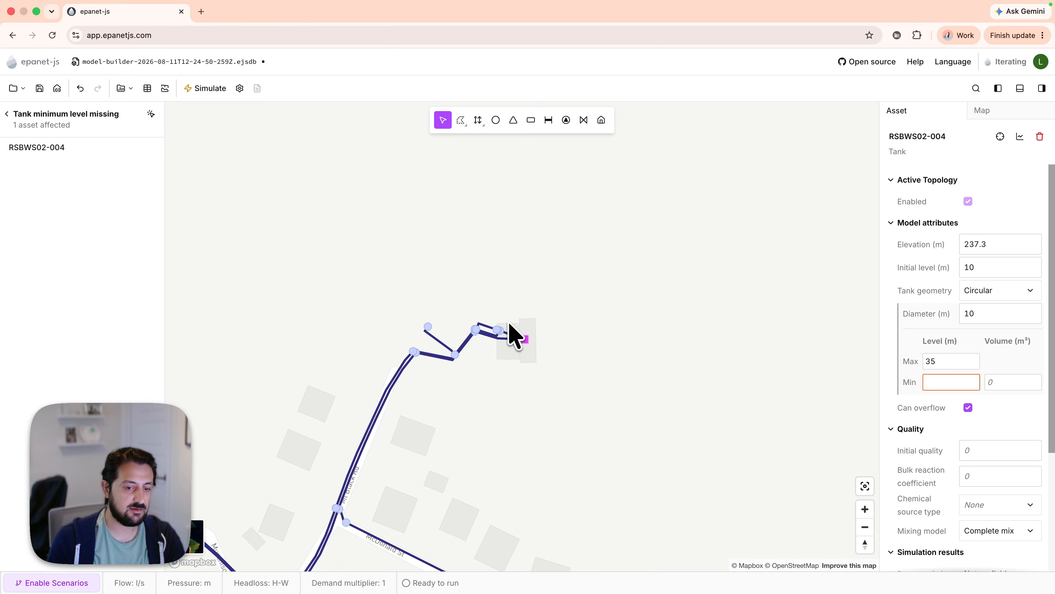
left_click(958, 382)
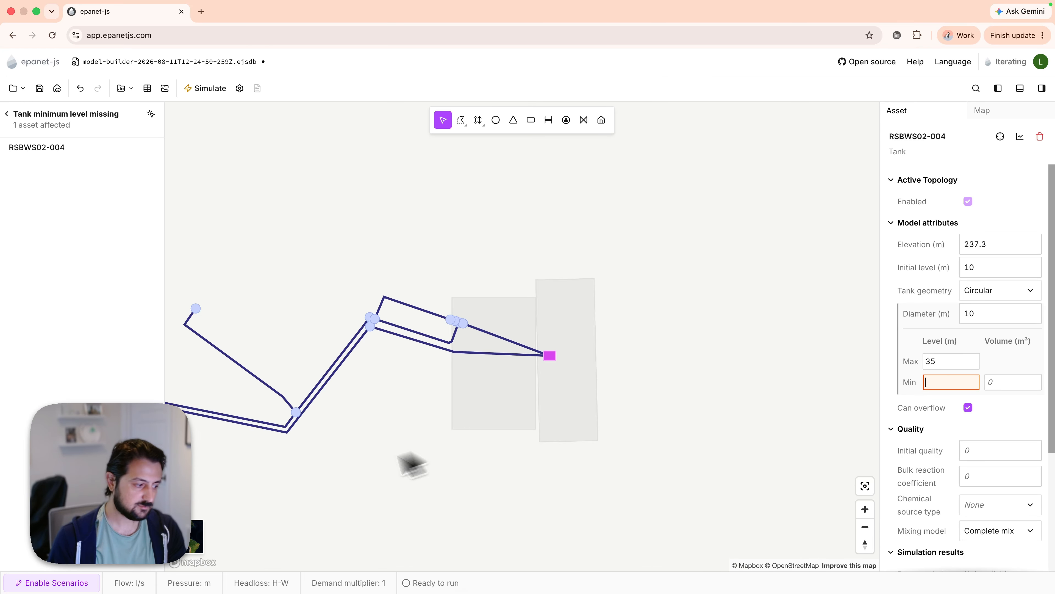
left_click(191, 532)
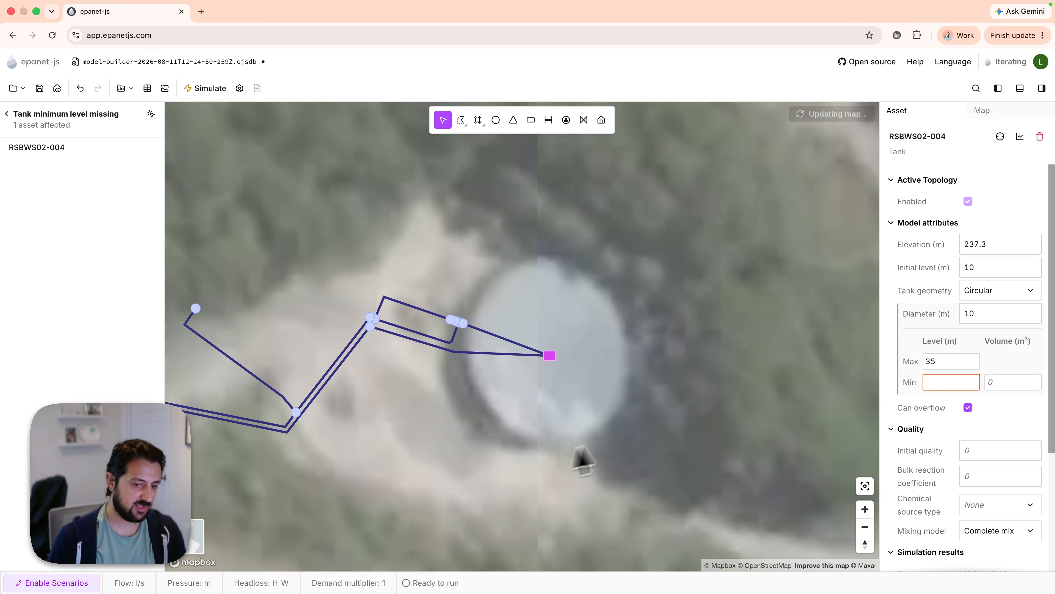
Step: Set the circular tank's diameter to 25 m, its maximum level to 5 m and its minimum level to 0 m
double_click(950, 360)
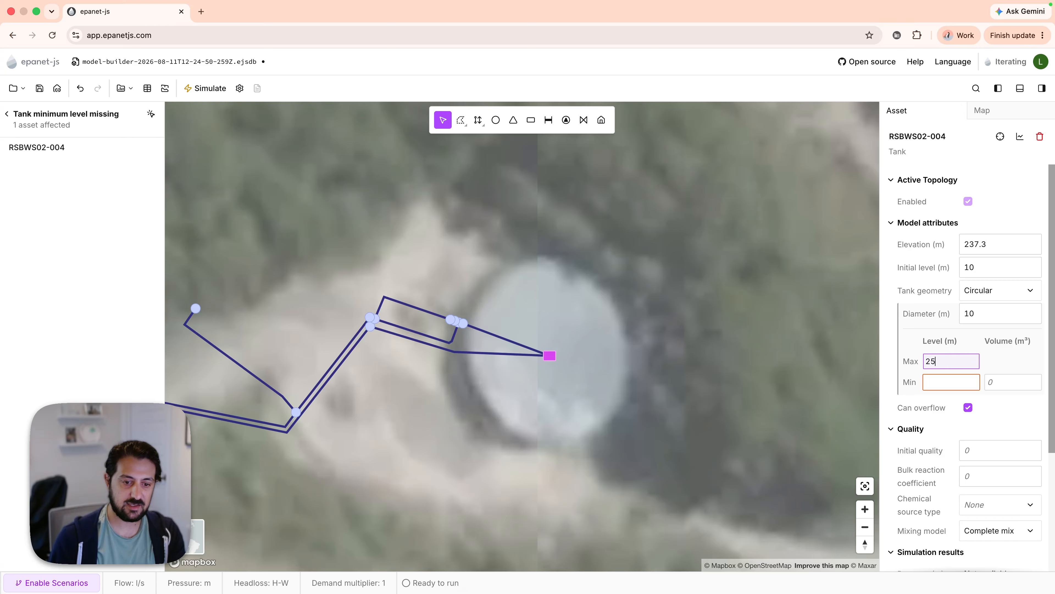
type("25")
double_click(950, 360)
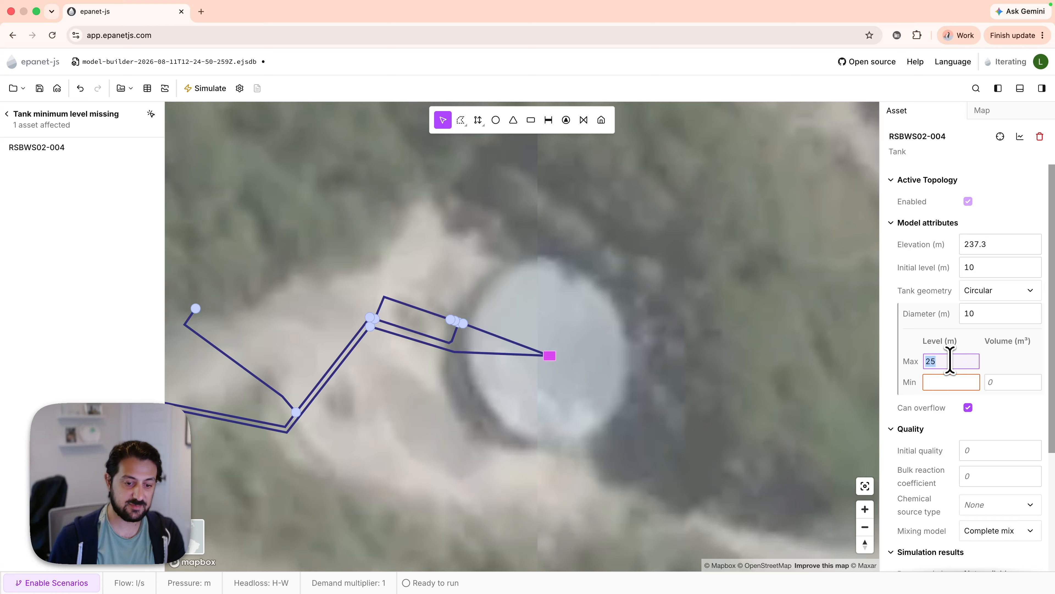
type("5")
double_click(984, 314)
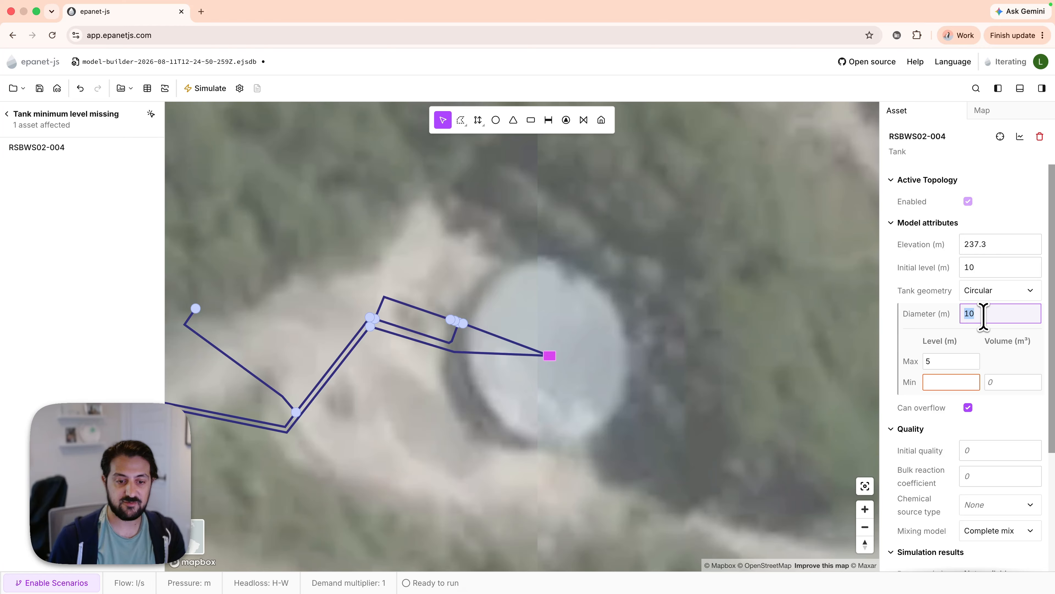
type("25")
left_click(945, 382)
type("0")
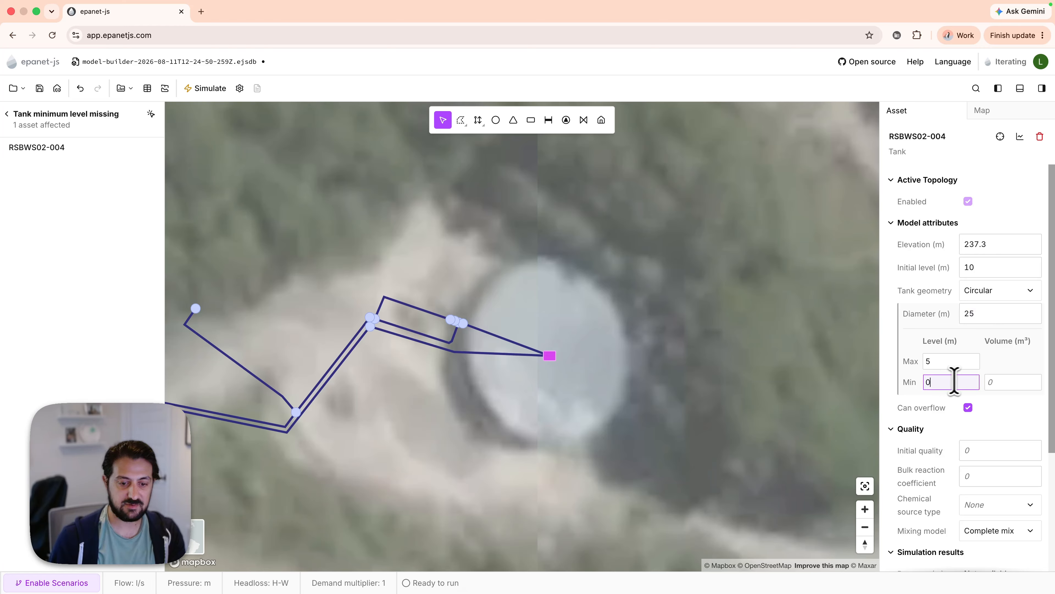
left_click(996, 381)
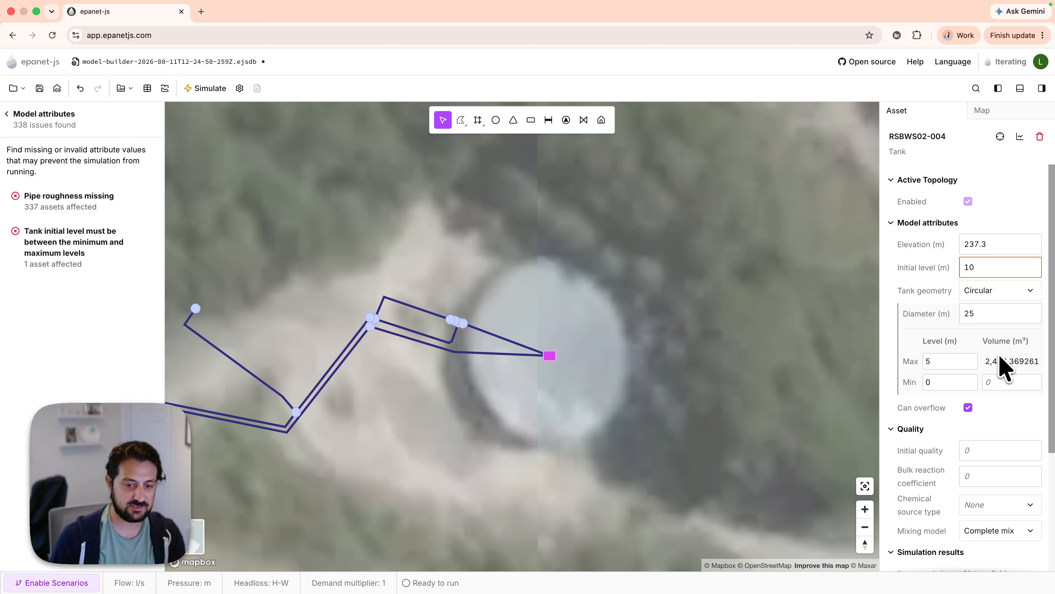
Step: Look through the tank geometry options, keep Circular, and set the tank's initial level to 4.5 m
left_click(993, 296)
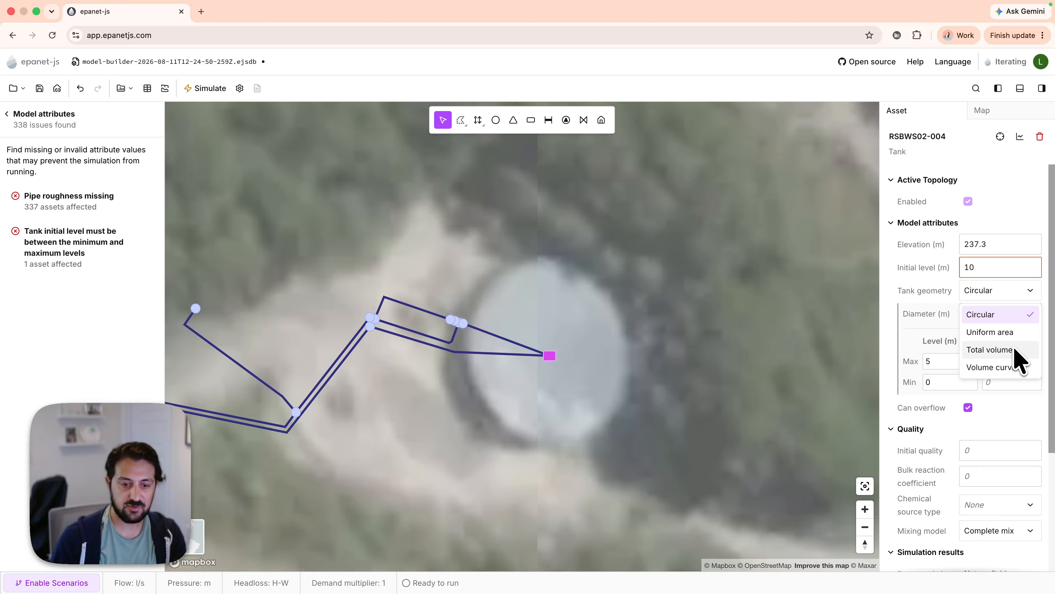
left_click(994, 292)
double_click(977, 268)
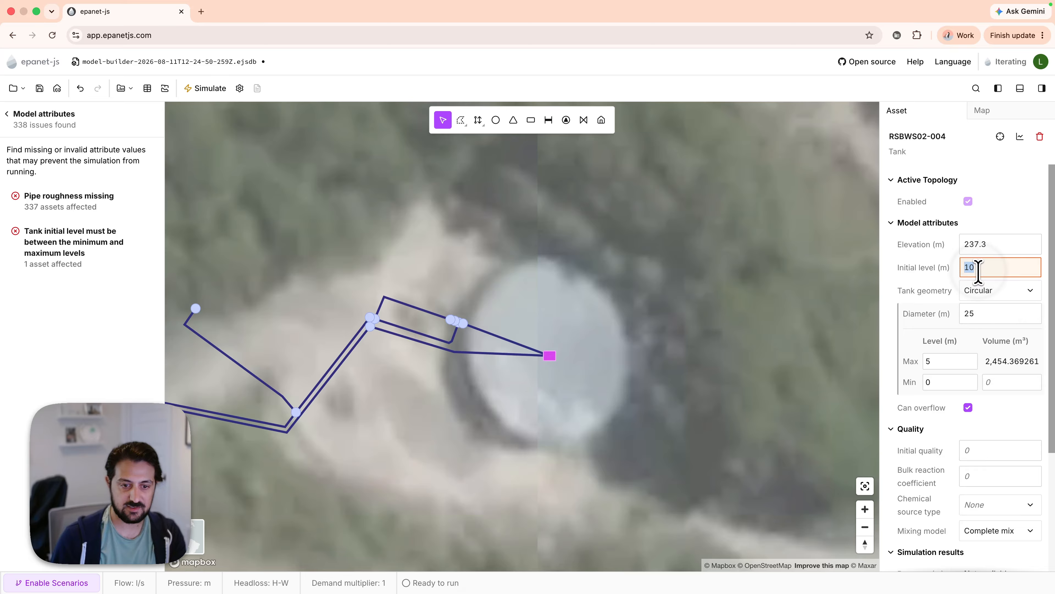
left_click(974, 268)
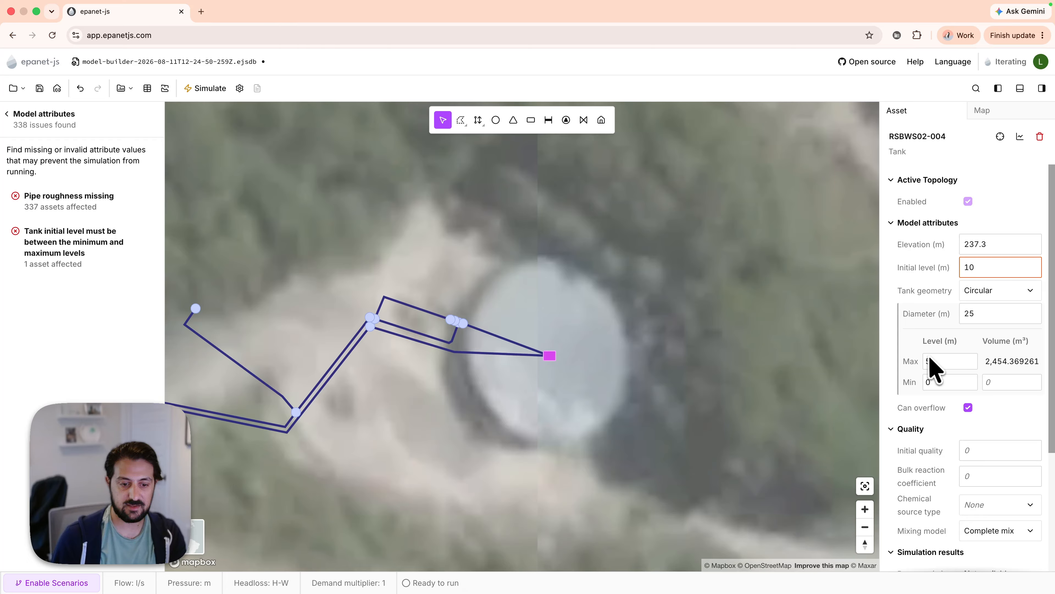
left_click(984, 268)
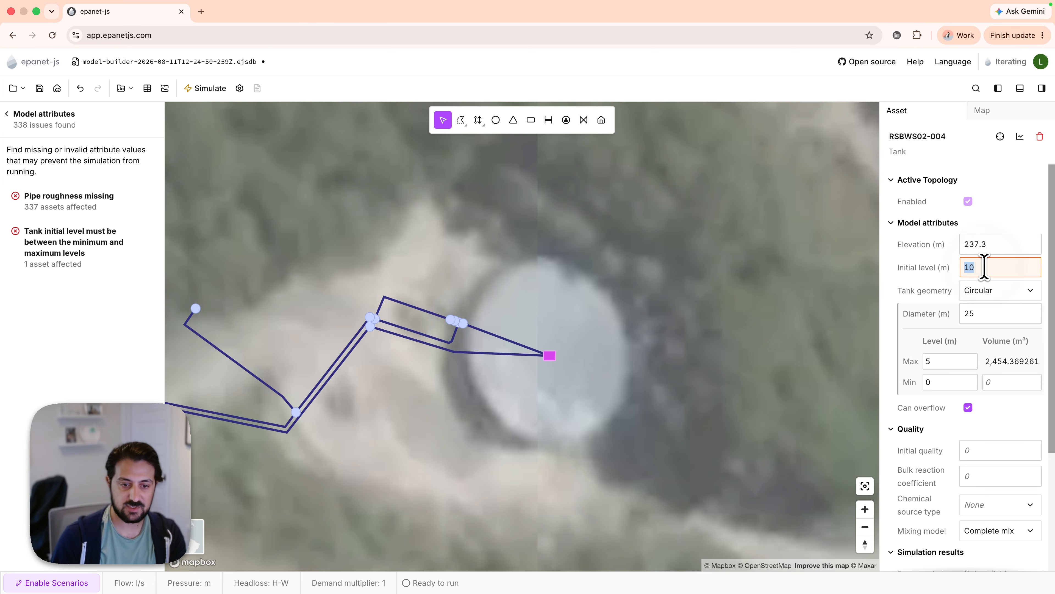
type("4.")
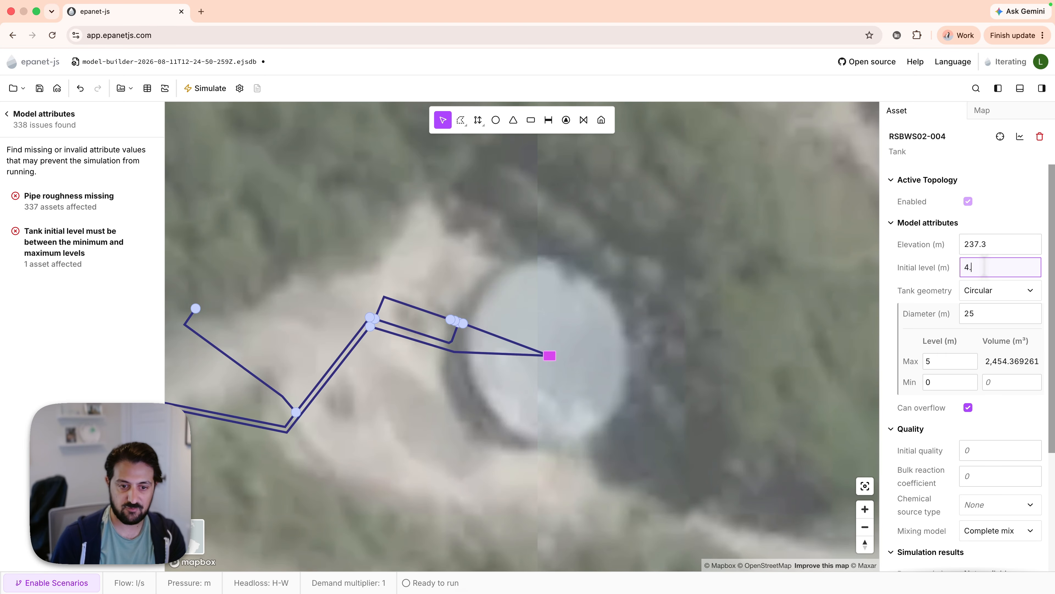
type("5")
key("Return")
Step: Select the 100 mm CI pipe running between J85 and J86, southwest of the tank, to inspect its attributes
scroll(671, 379, "down", 2)
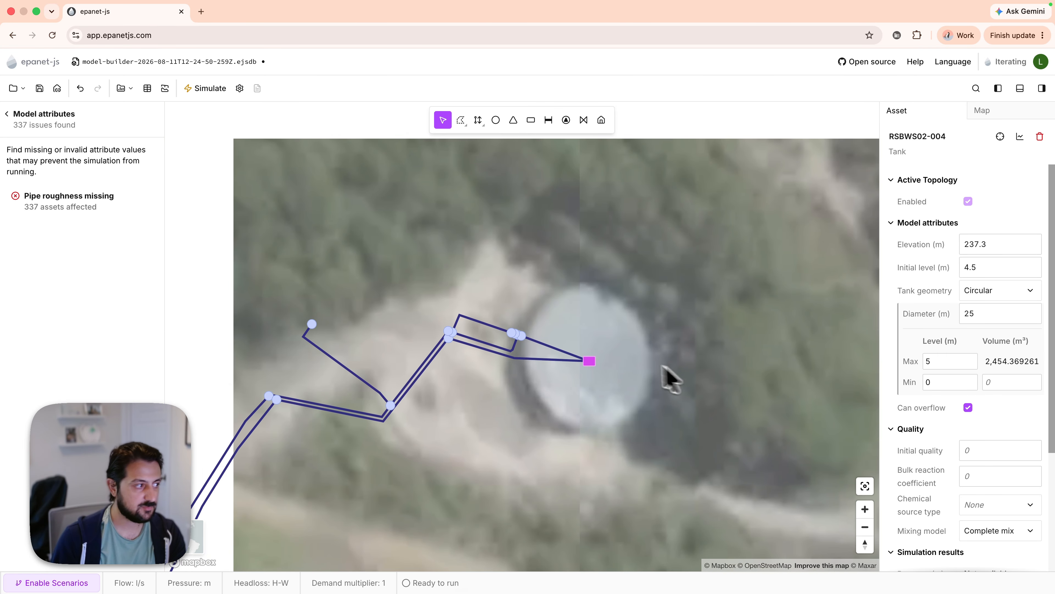
scroll(532, 339, "down", 5)
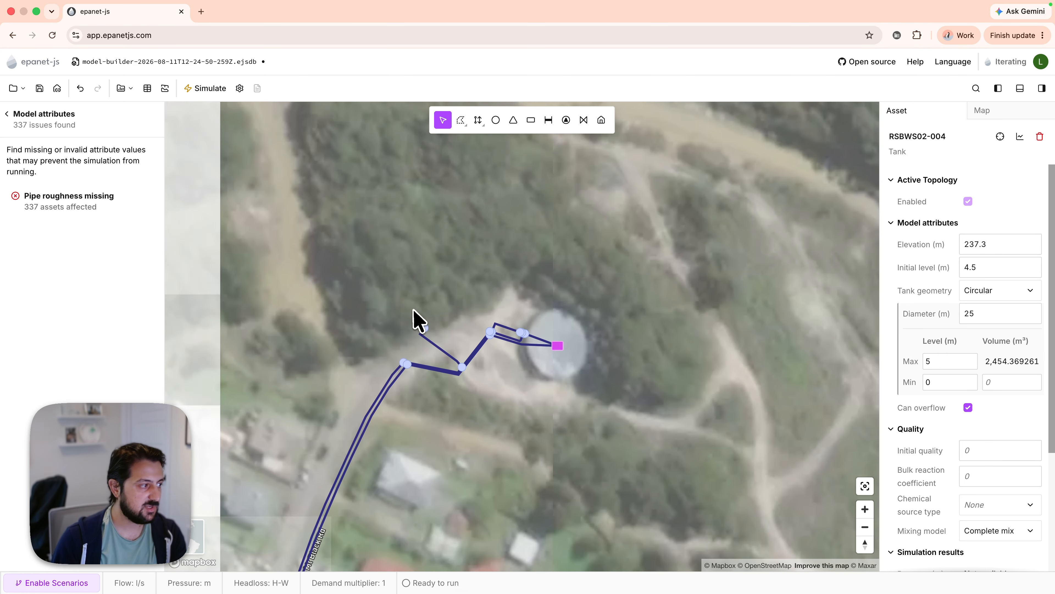
left_click_drag(414, 320, 519, 283)
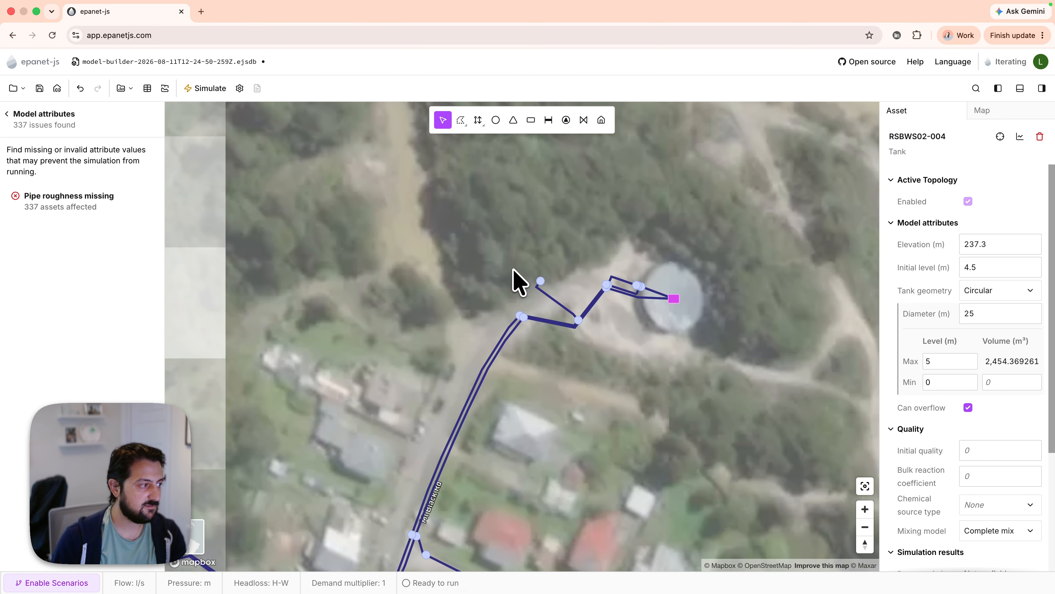
scroll(515, 287, "down", 3)
left_click(518, 434)
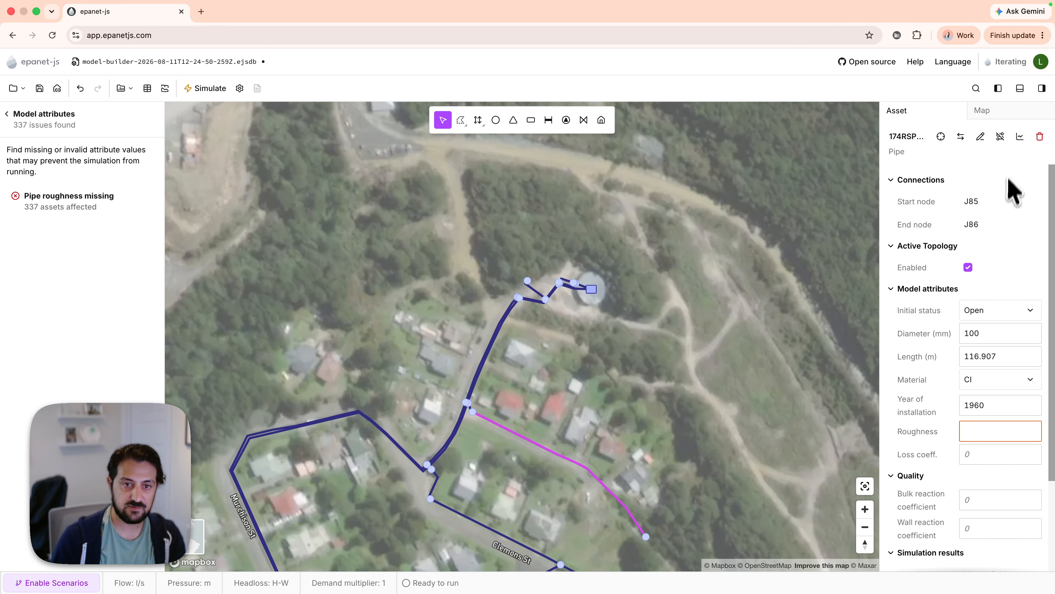
Step: Show the pipe data table and examine its material, year of installation and roughness columns
left_click(1020, 89)
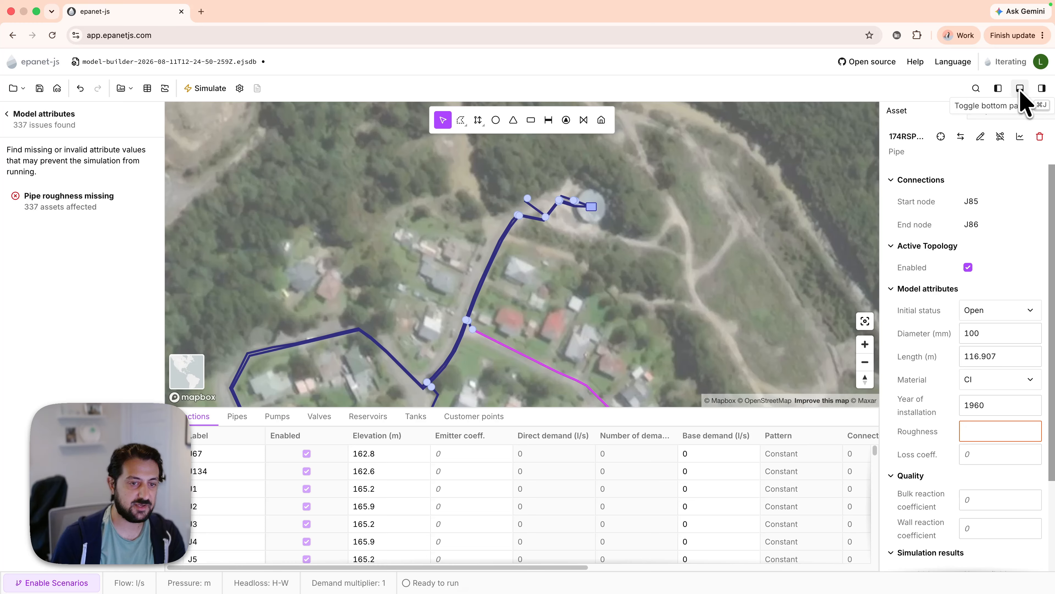
left_click(239, 416)
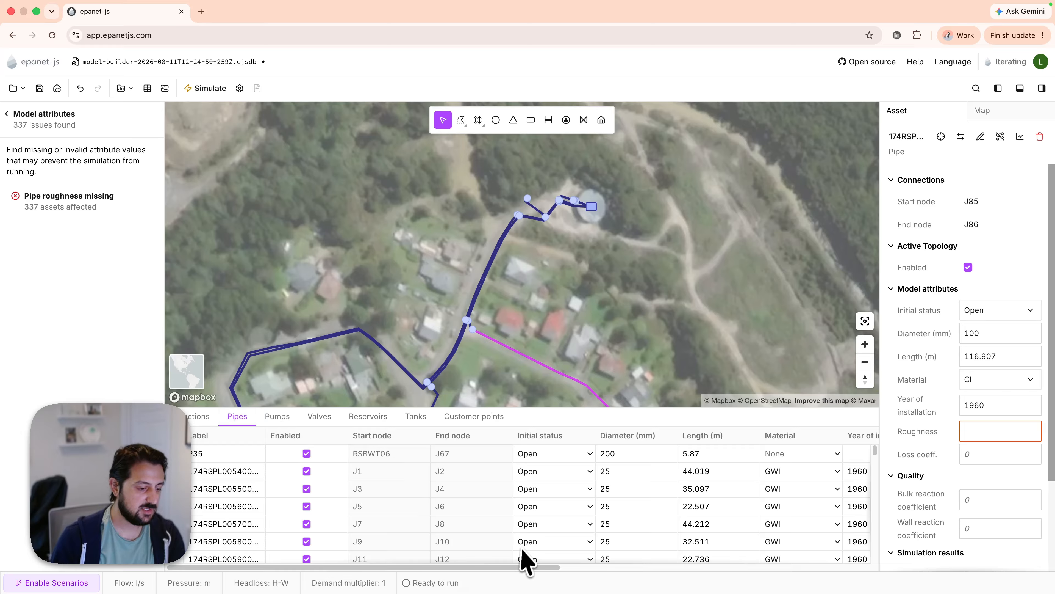
left_click_drag(516, 567, 671, 568)
scroll(638, 468, "down", 3)
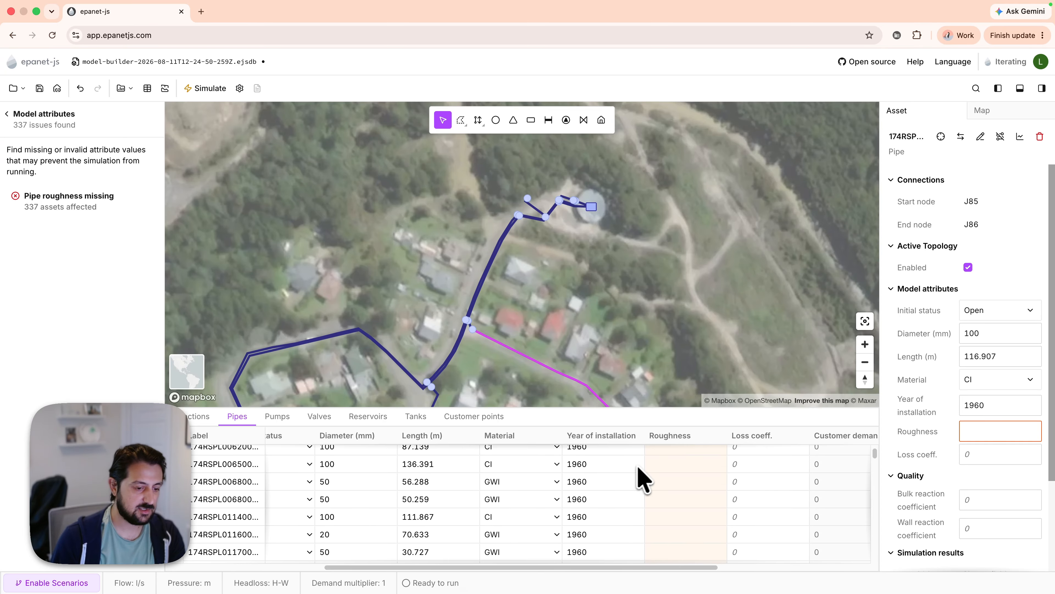
scroll(648, 469, "up", 5)
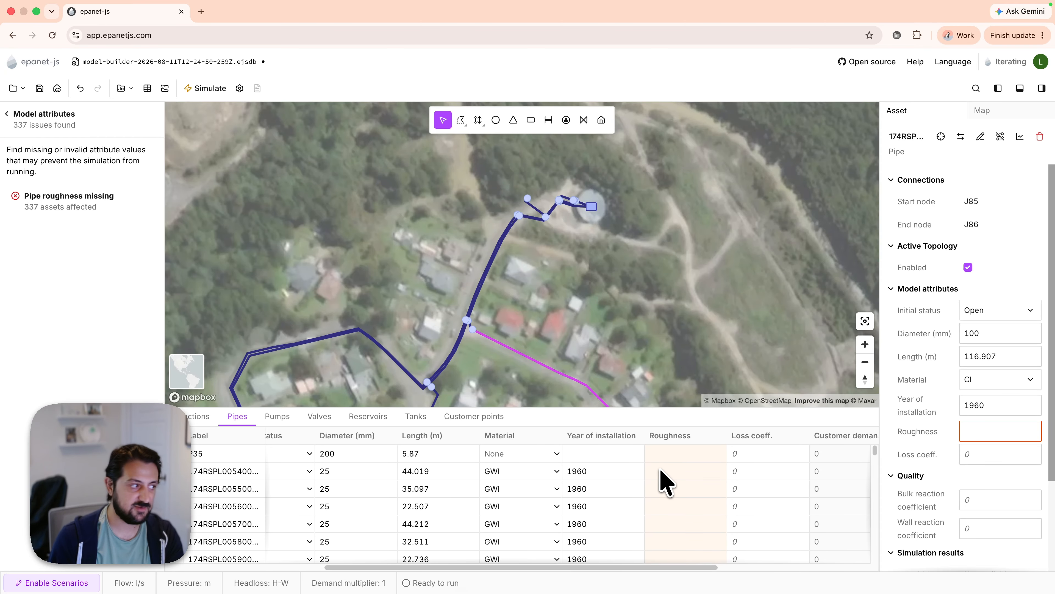
Step: Select all pipes with missing roughness from the model attributes check and switch the basemap from satellite back to the plain map
left_click(48, 202)
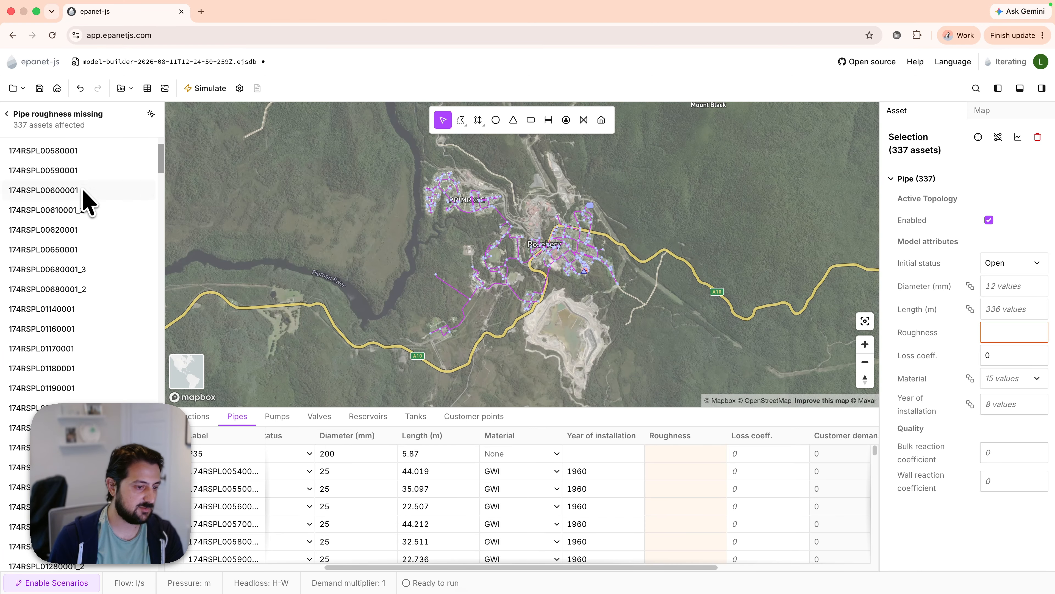
scroll(85, 249, "down", 6)
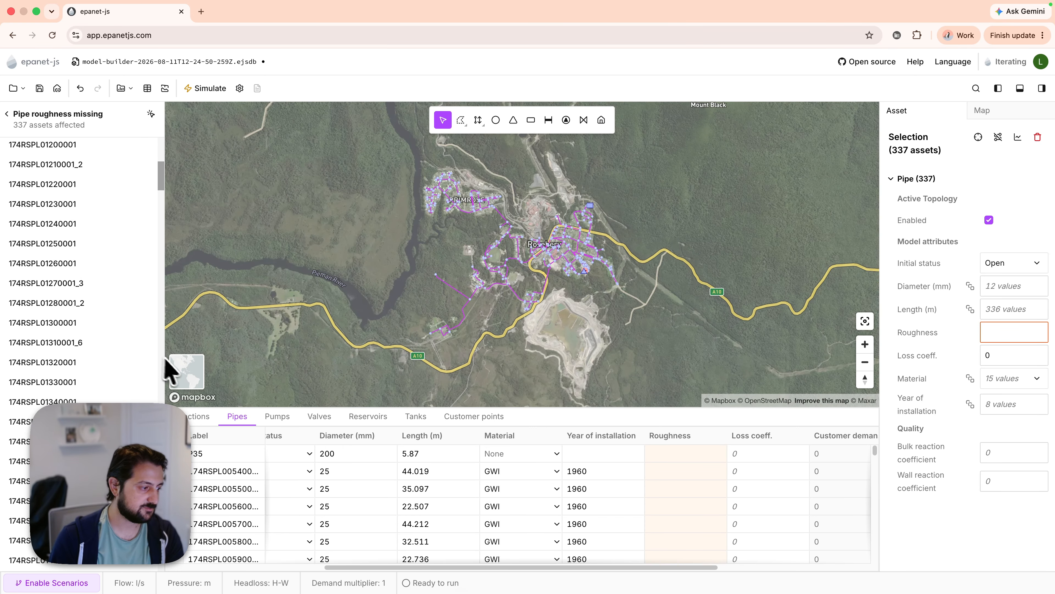
left_click(194, 374)
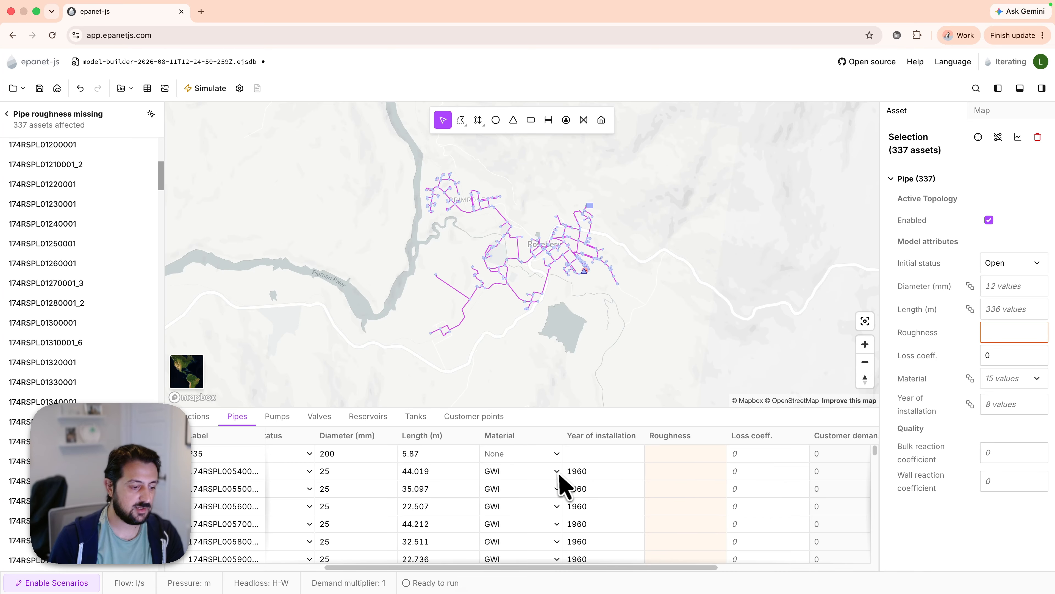
scroll(555, 488, "down", 2)
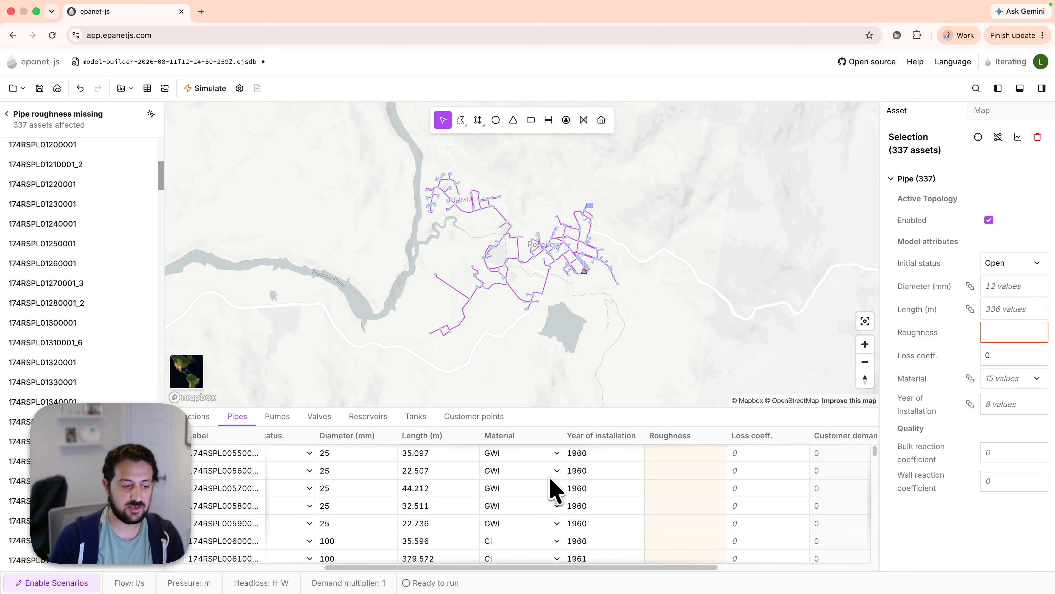
scroll(555, 491, "down", 2)
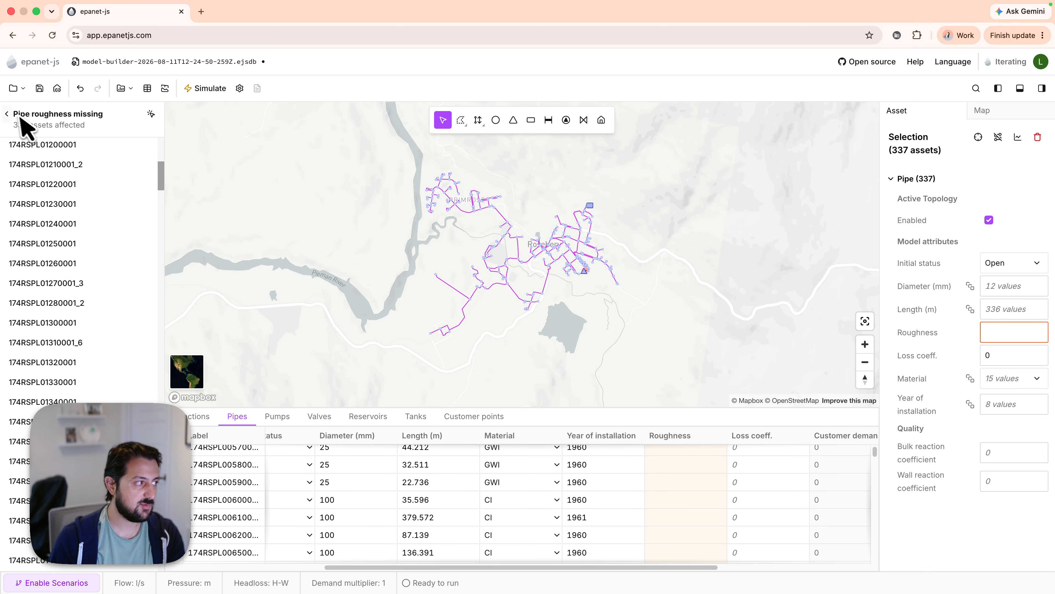
Step: Leave the model attributes check, open the pipe library and import the pipe materials from the model
left_click(7, 114)
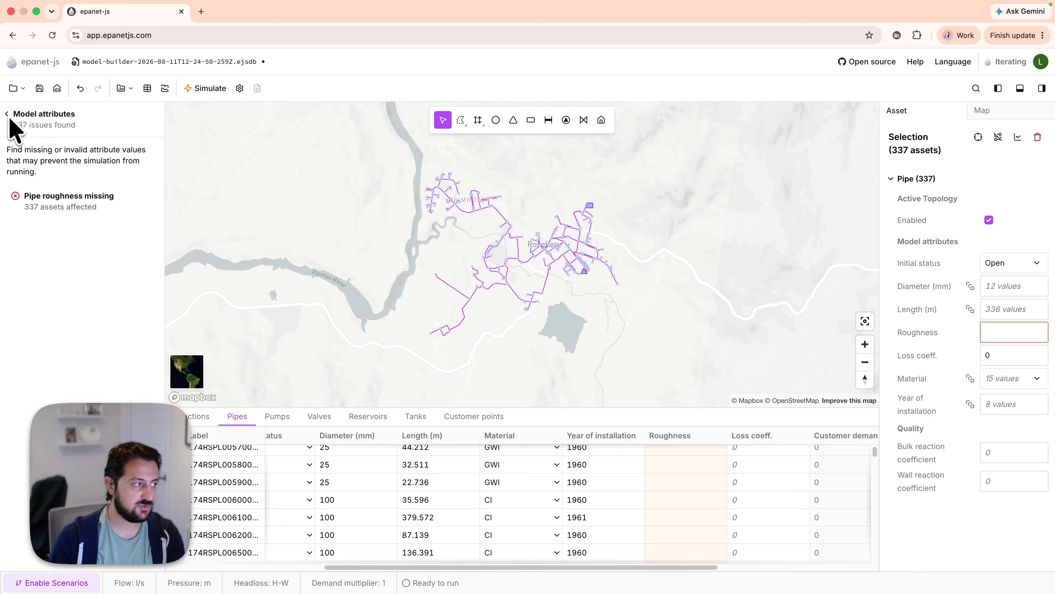
left_click(7, 115)
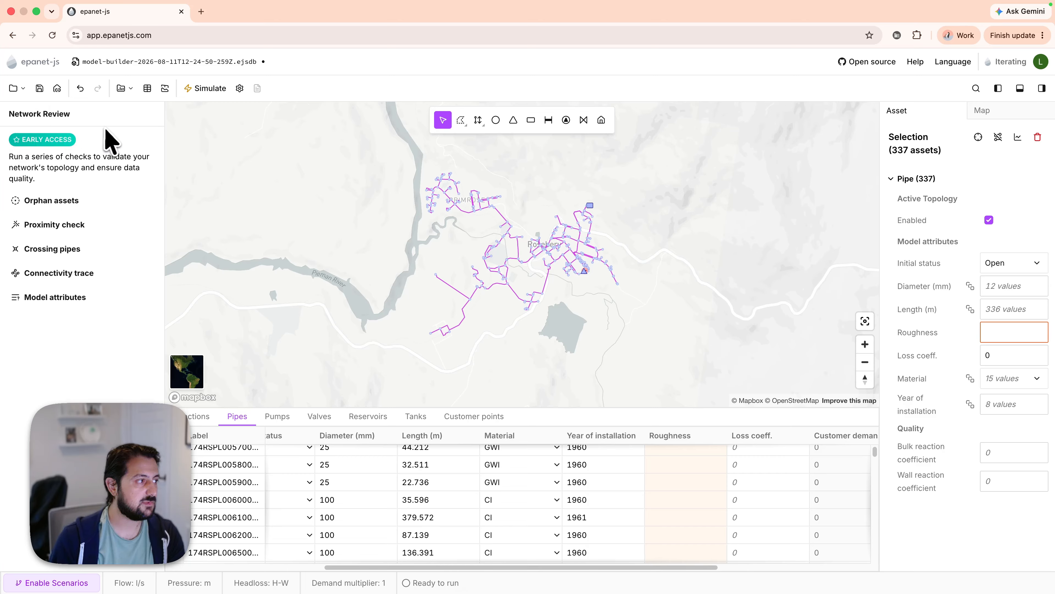
left_click(128, 93)
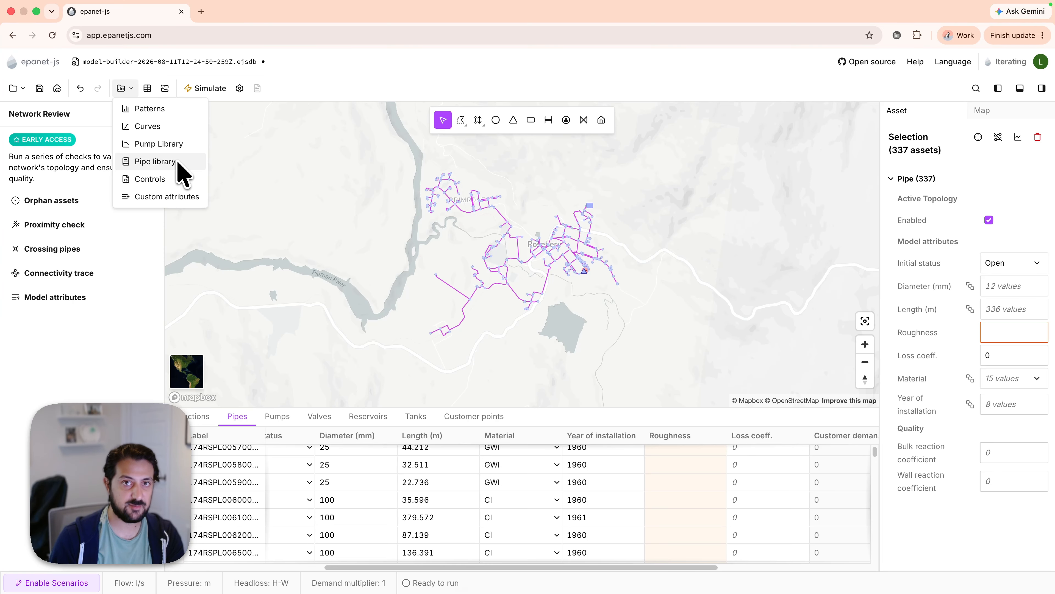
left_click(181, 172)
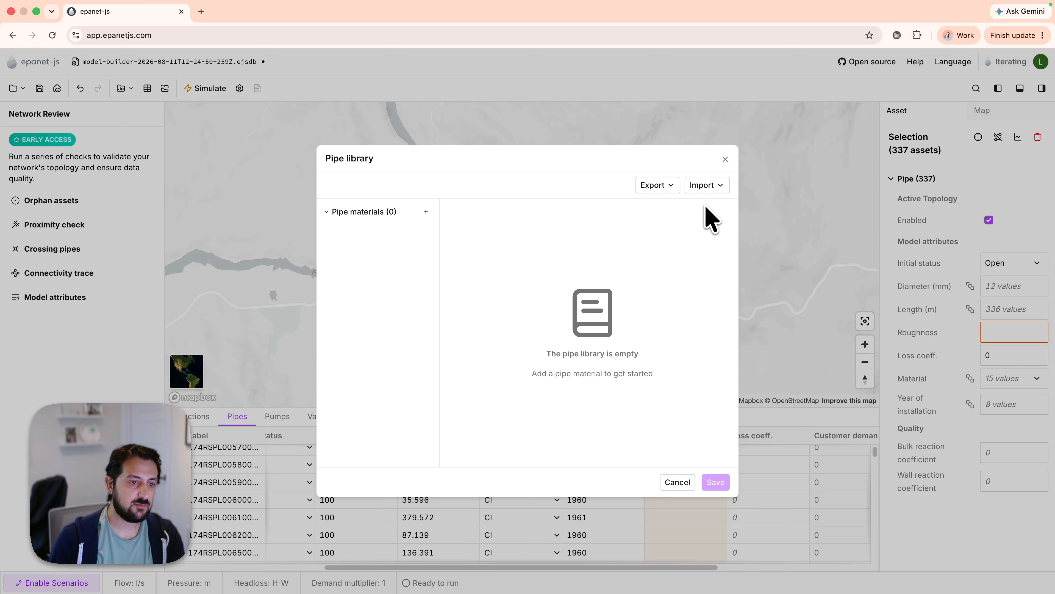
left_click(708, 190)
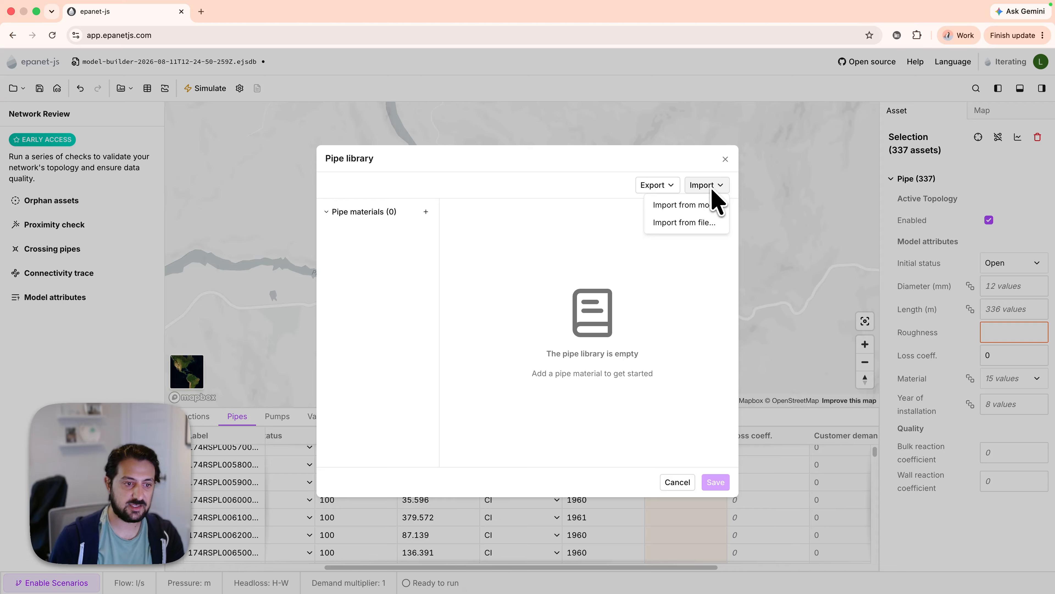
left_click(690, 209)
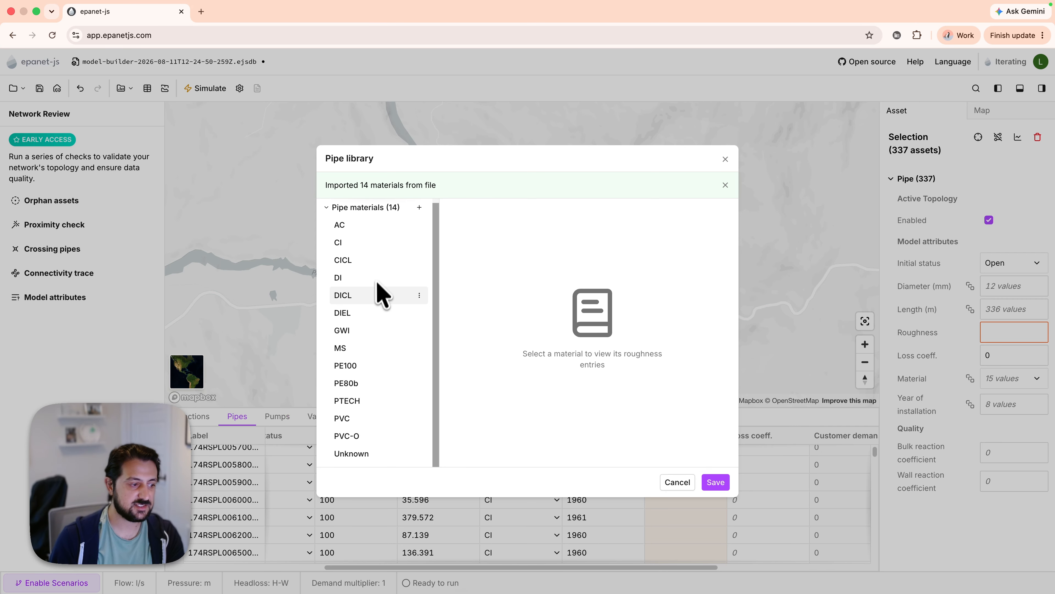
Step: Examine the age and roughness entries of imported materials such as CI, GWI, MS, PE100, PE80b and PTECH
left_click(380, 225)
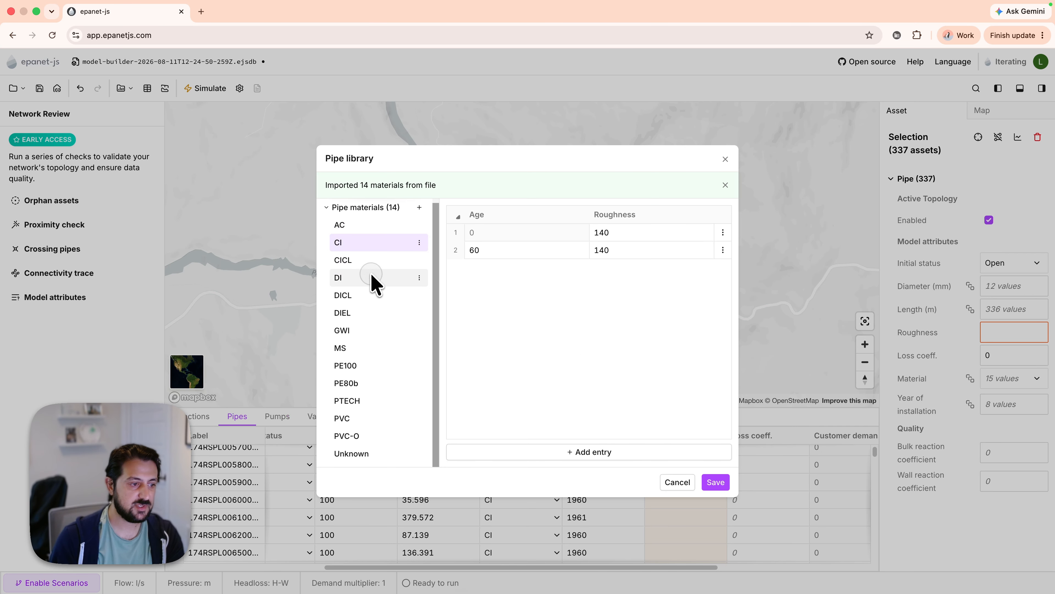
left_click(374, 331)
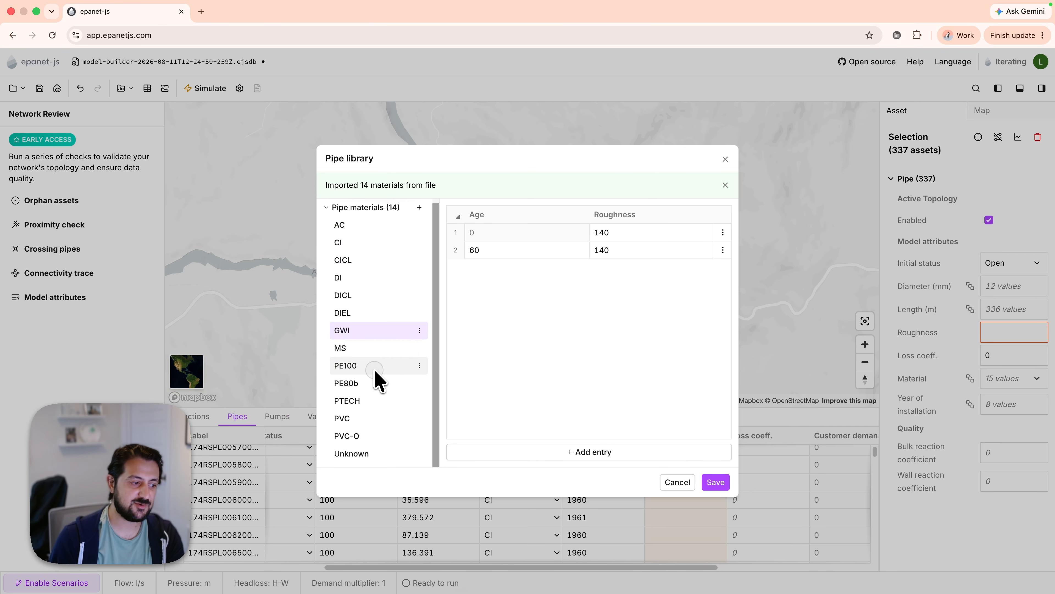
left_click(380, 400)
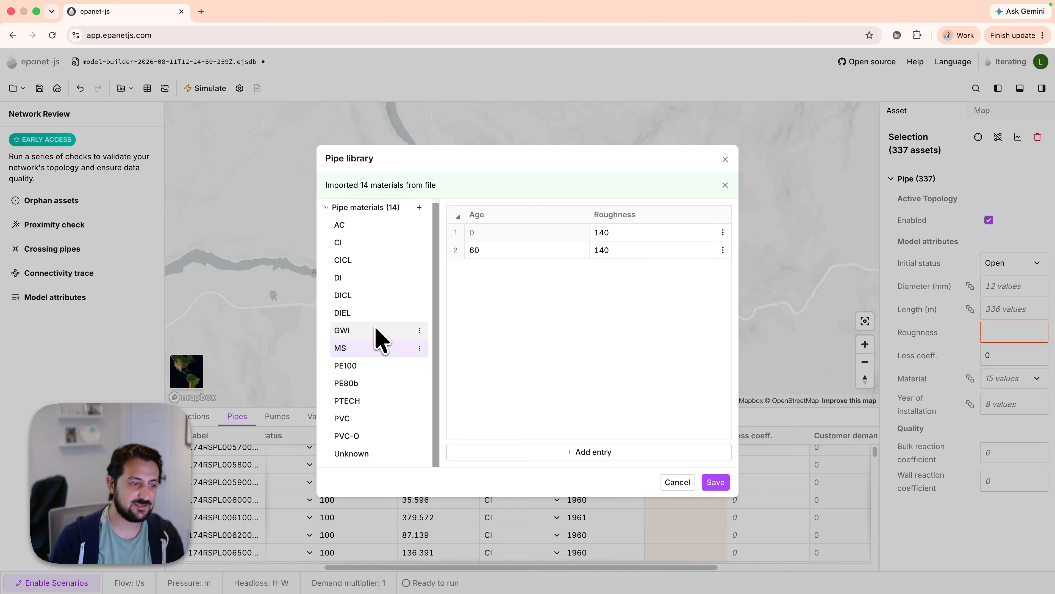
left_click(386, 313)
left_click(386, 366)
left_click(386, 383)
left_click(385, 401)
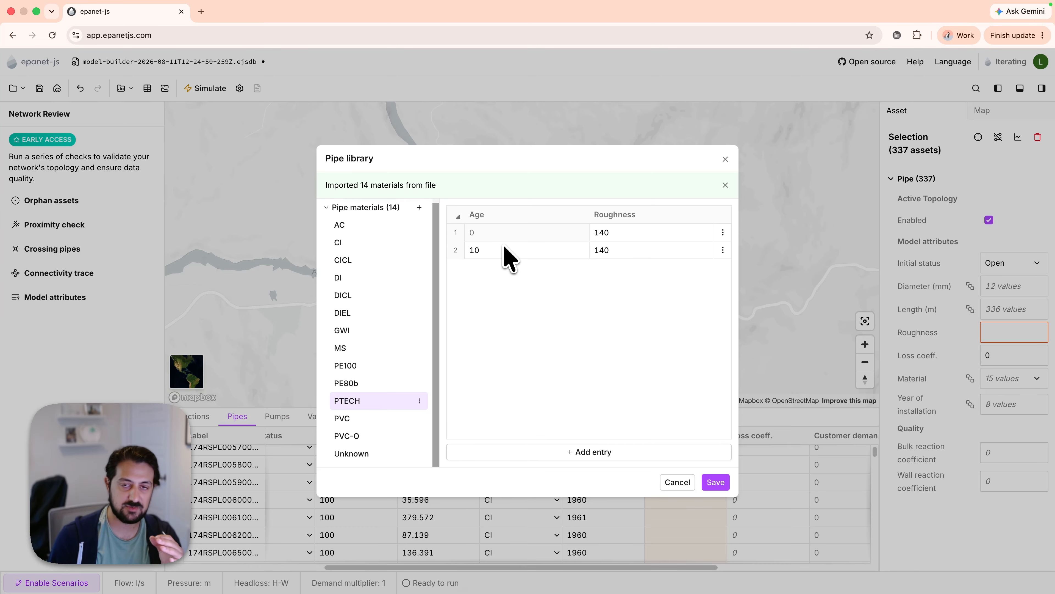
scroll(393, 306, "up", 1)
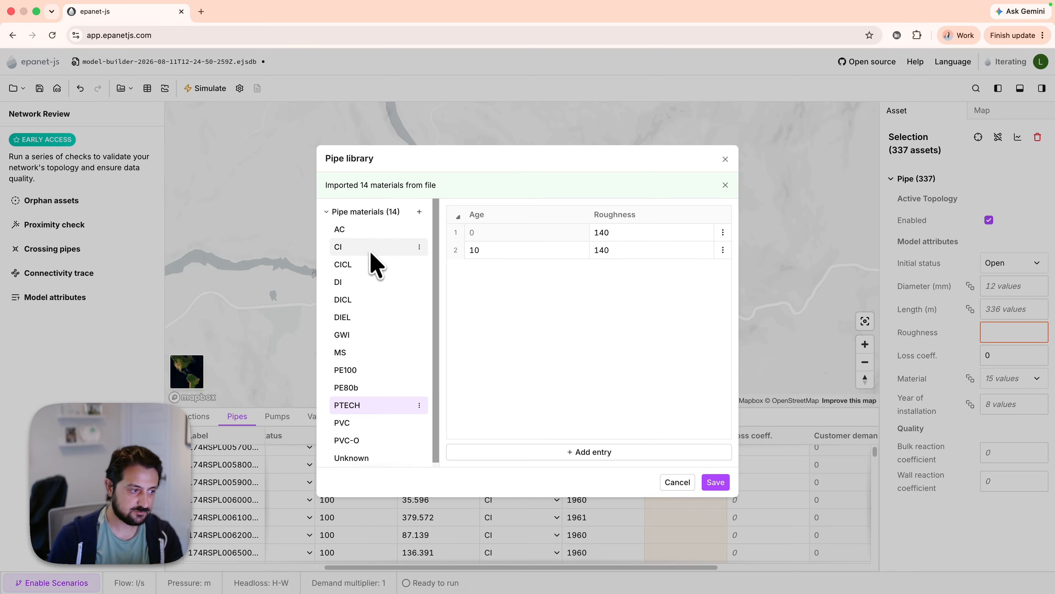
Step: Set the AC material's roughness at age 60 to 130 and review the PVC and PVC-O entries
left_click(367, 229)
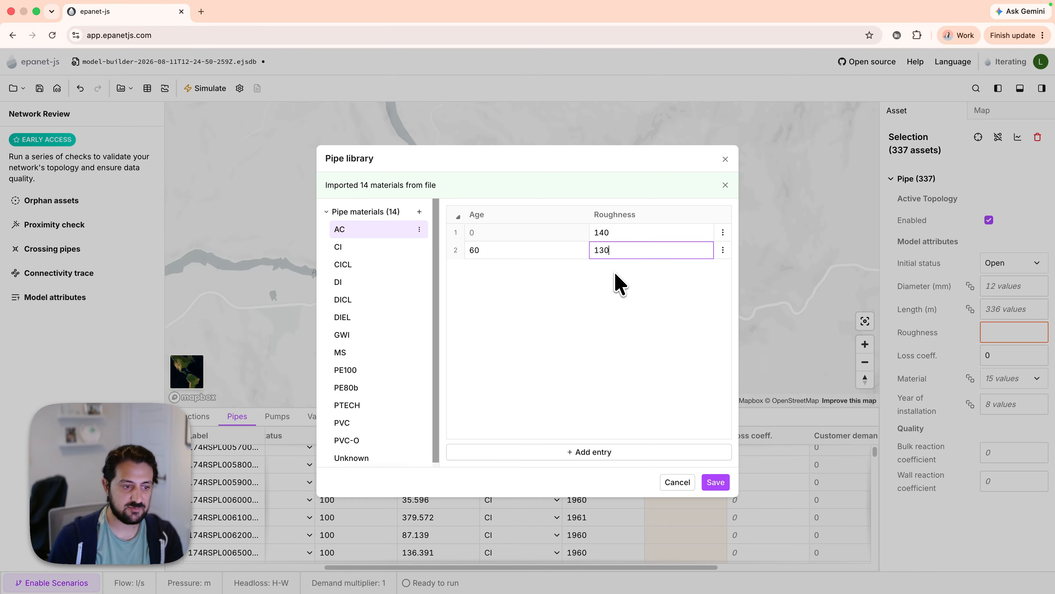
left_click(620, 284)
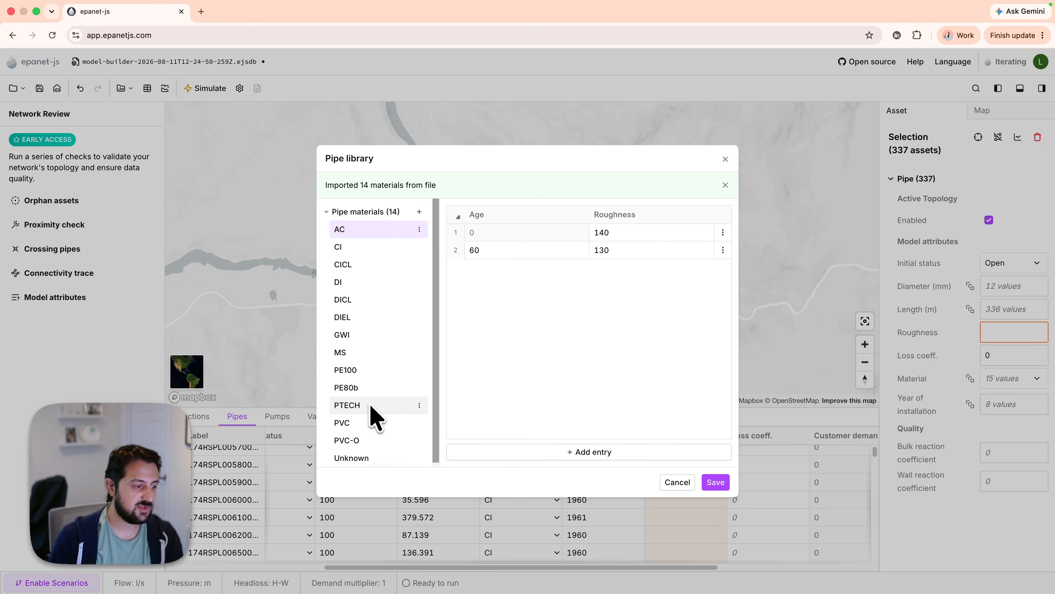
left_click(366, 422)
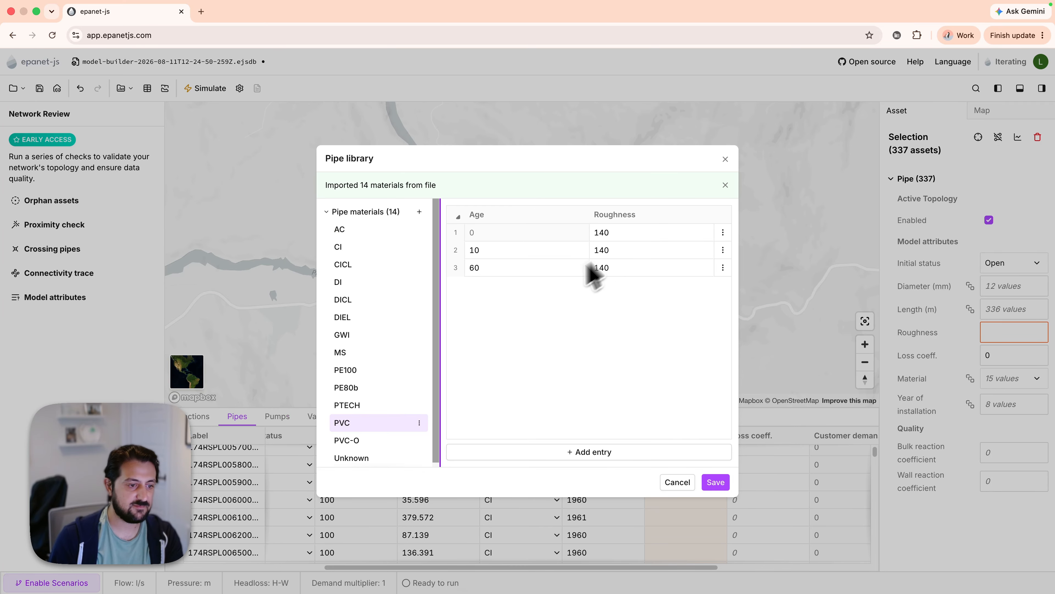
left_click(386, 441)
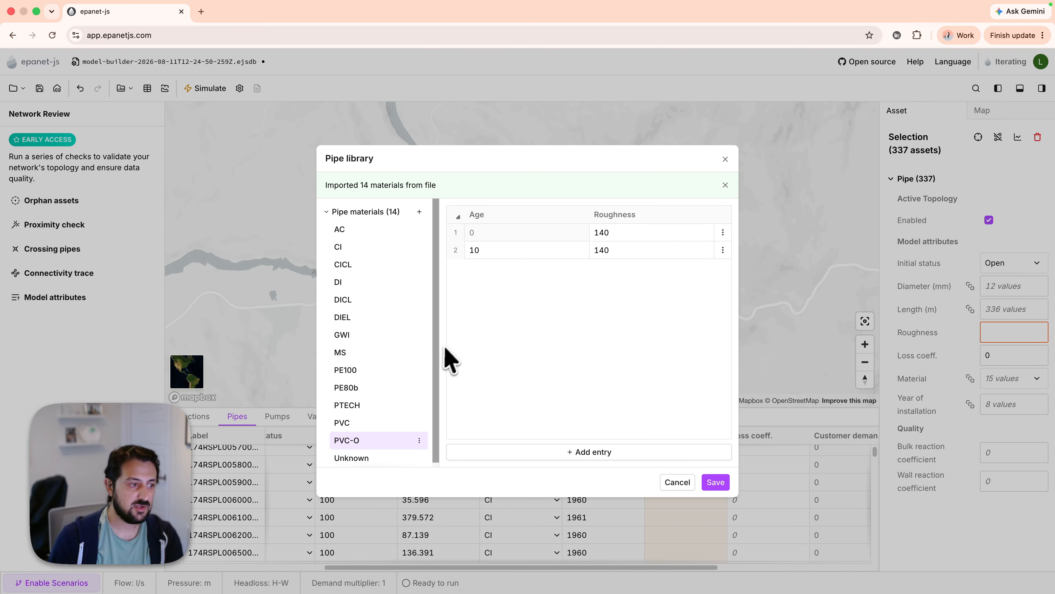
Step: View the pipe library's CSV and Excel export options, leave them unused and save the library
left_click(725, 185)
left_click(667, 185)
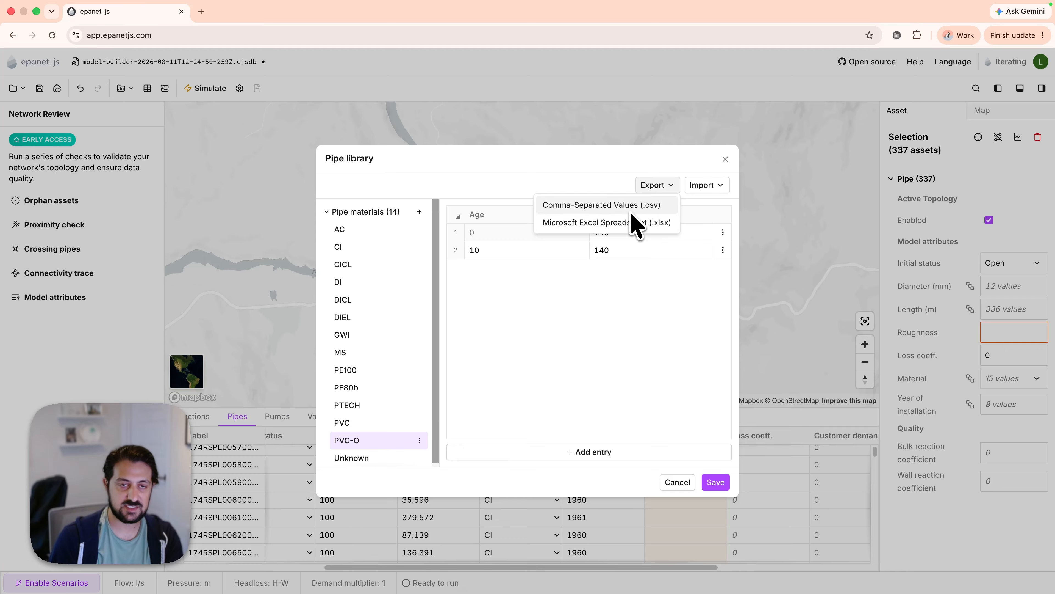
left_click(522, 182)
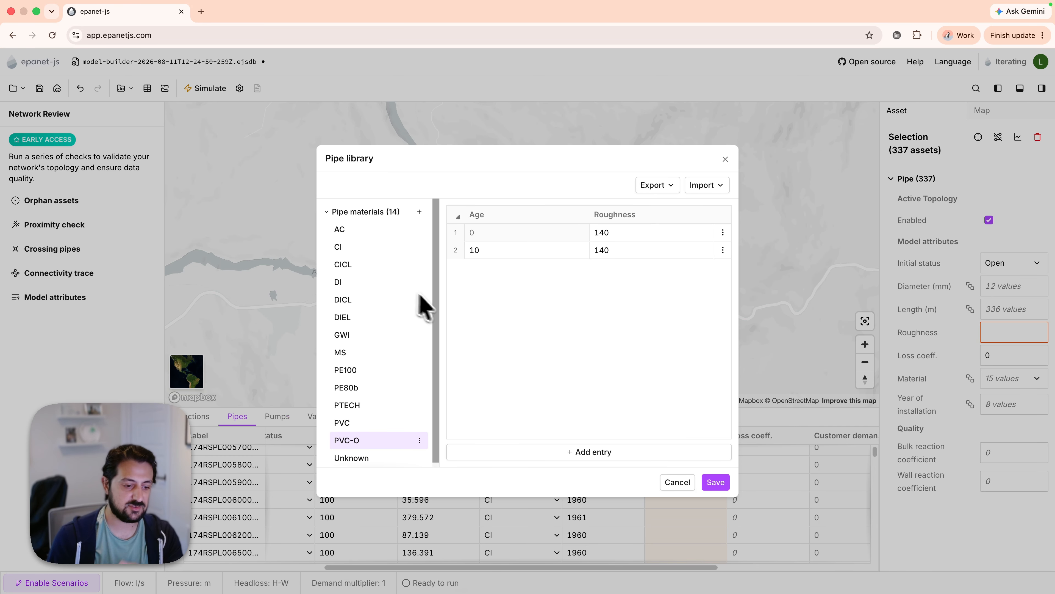
left_click(715, 482)
Step: Override the first GWI pipe's roughness with 130 in the pipe table and clear the override again
scroll(702, 489, "up", 3)
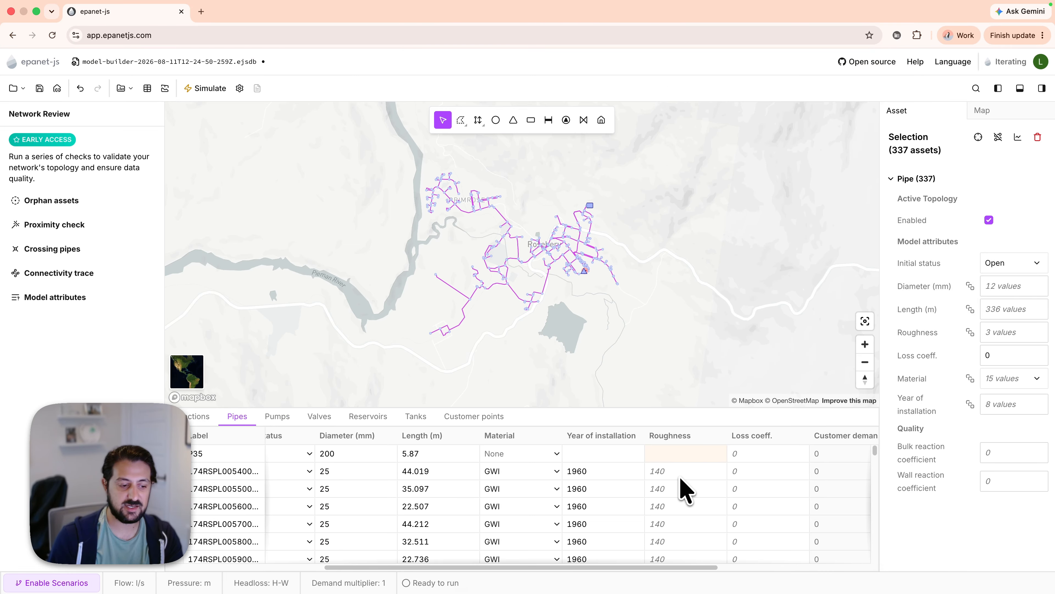
scroll(686, 491, "down", 1)
scroll(685, 491, "up", 1)
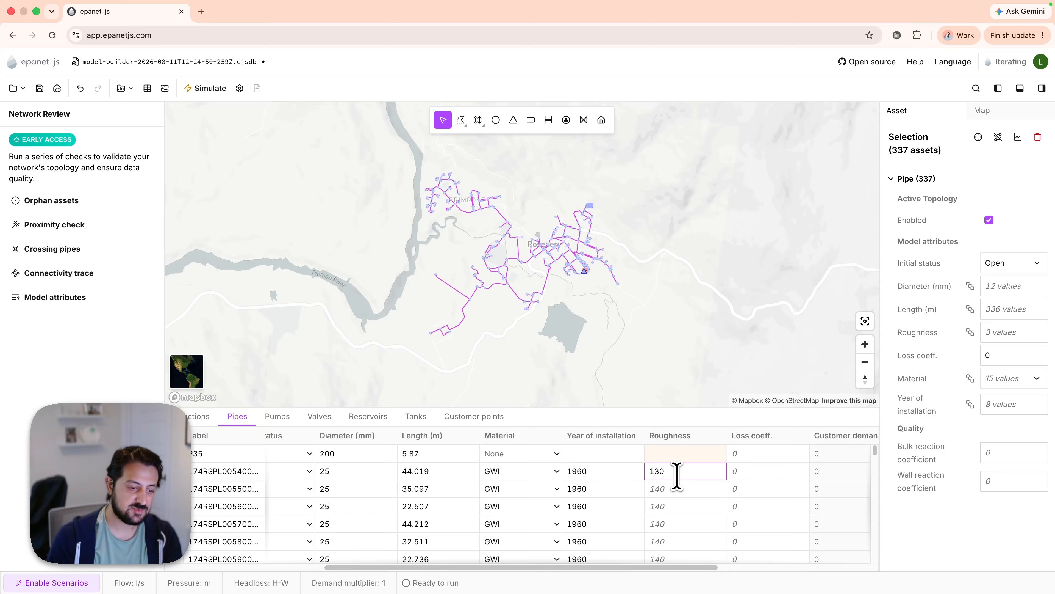
left_click(680, 485)
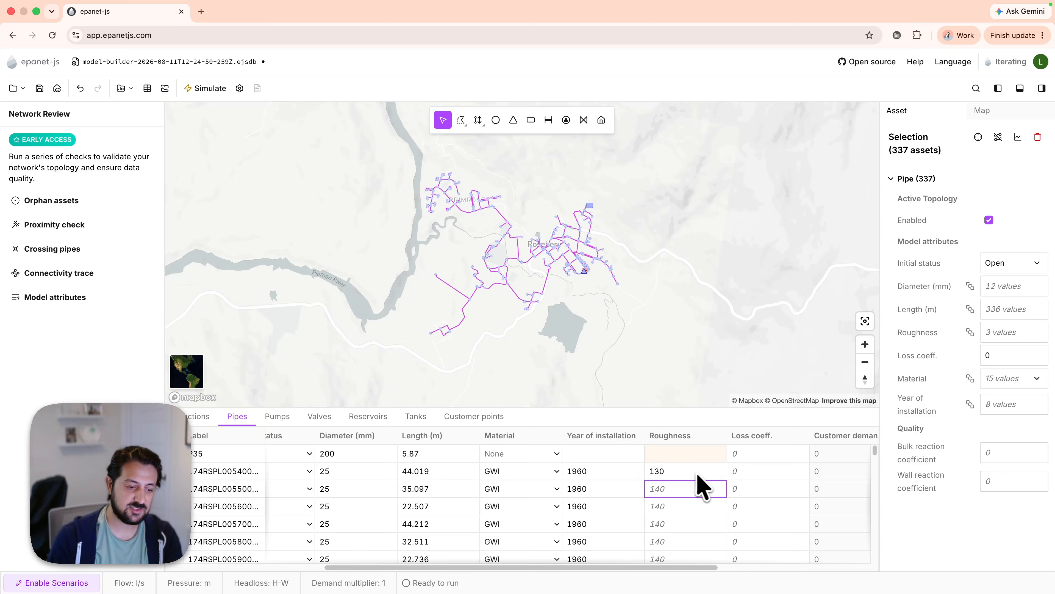
left_click(673, 475)
key("BackSpace")
left_click(678, 483)
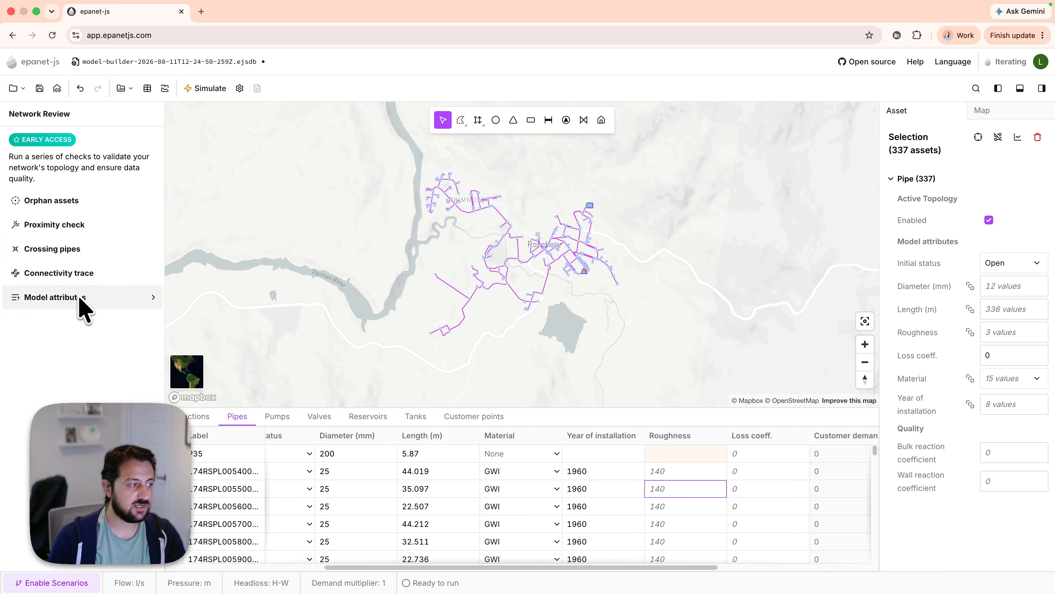
Step: Run the model attributes check for missing pipe roughness and examine the material and installation year of P83, P116 and P117
left_click(108, 310)
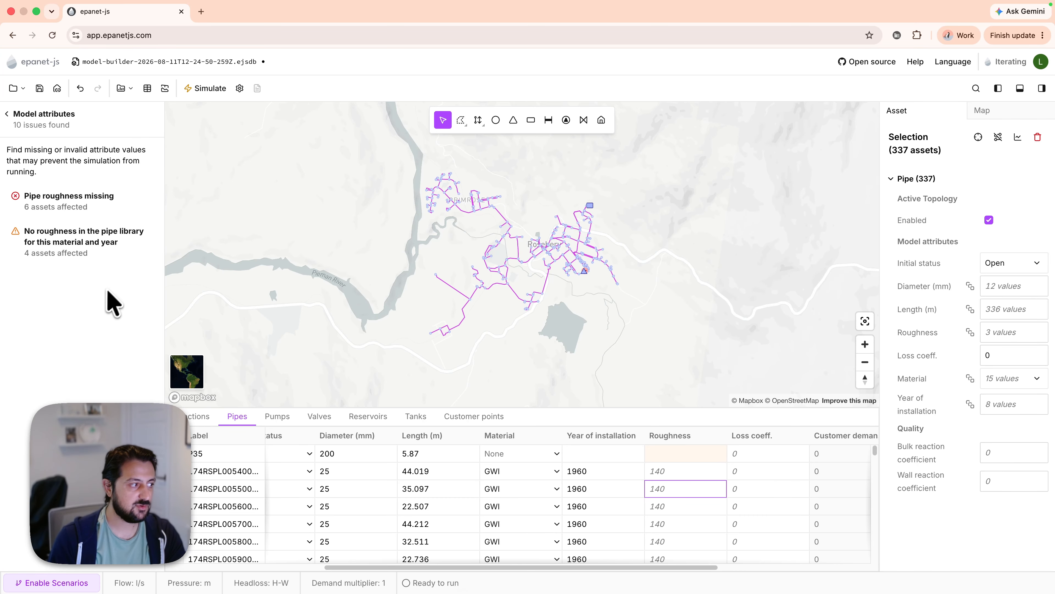
left_click(110, 207)
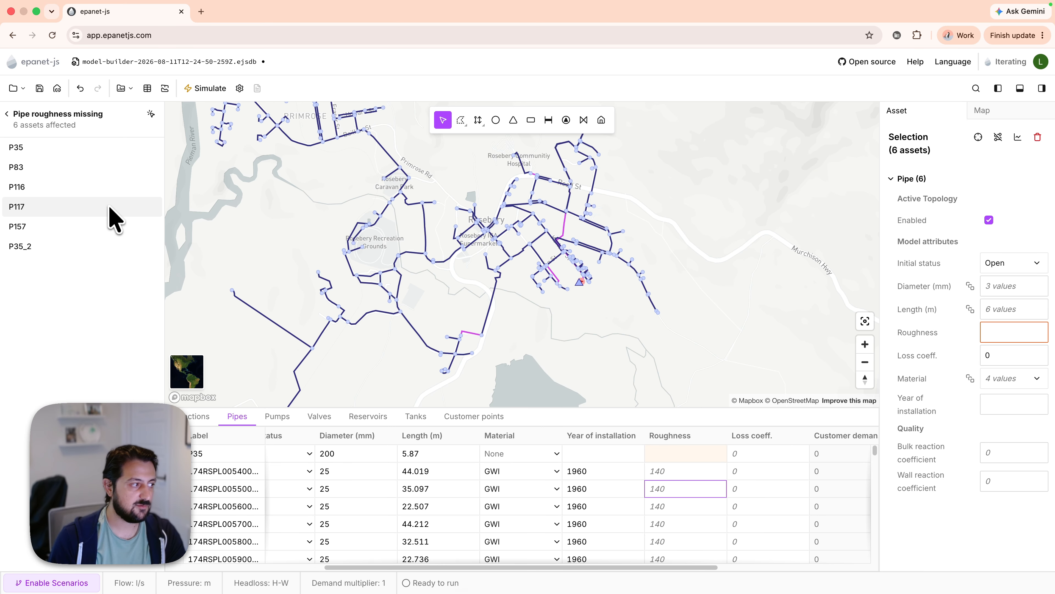
left_click(94, 164)
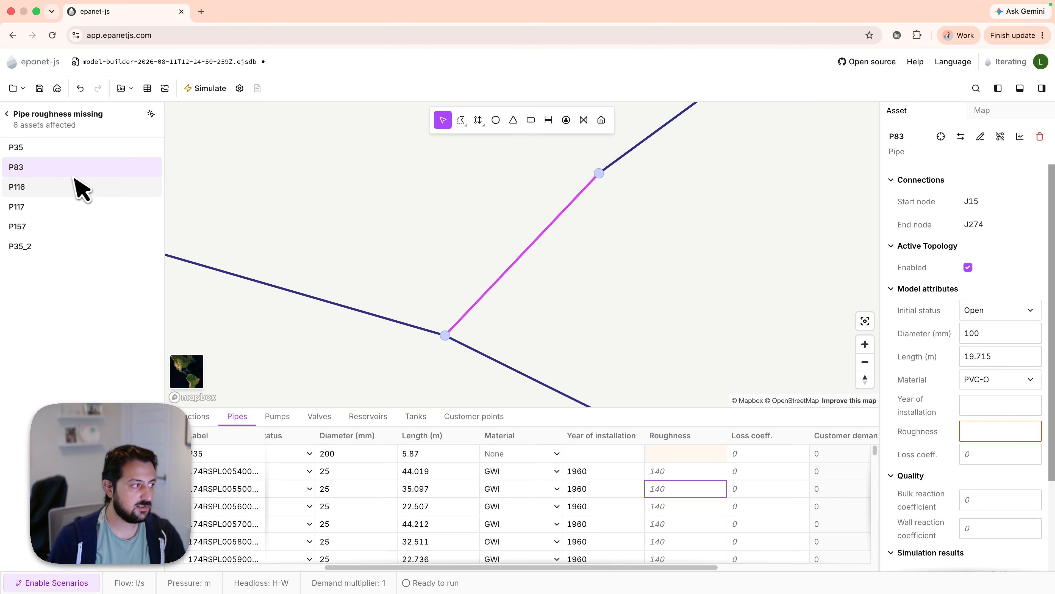
left_click(70, 187)
left_click(71, 168)
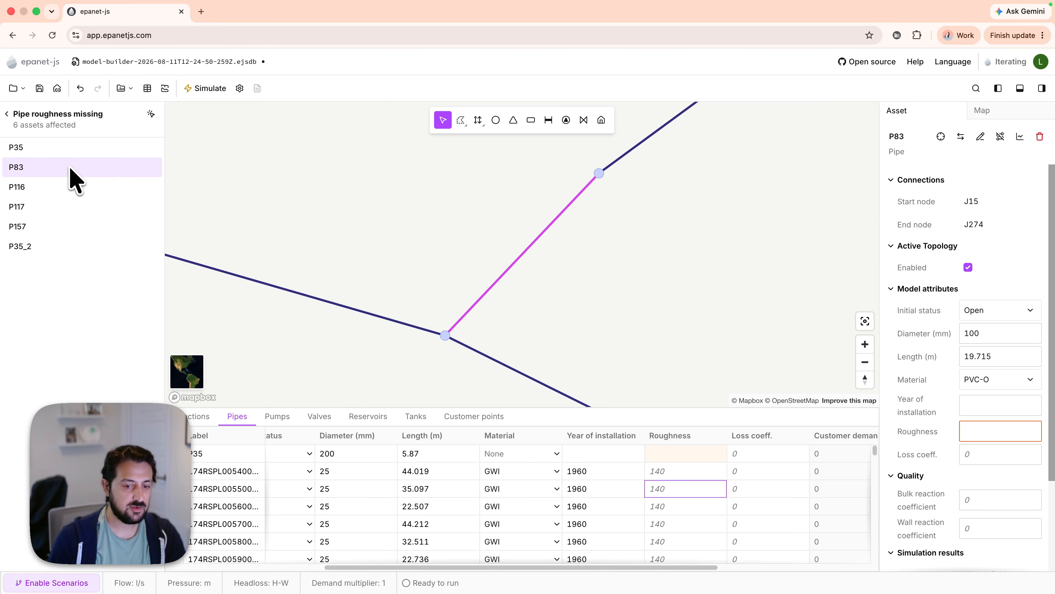
left_click(72, 187)
left_click(70, 207)
left_click(71, 188)
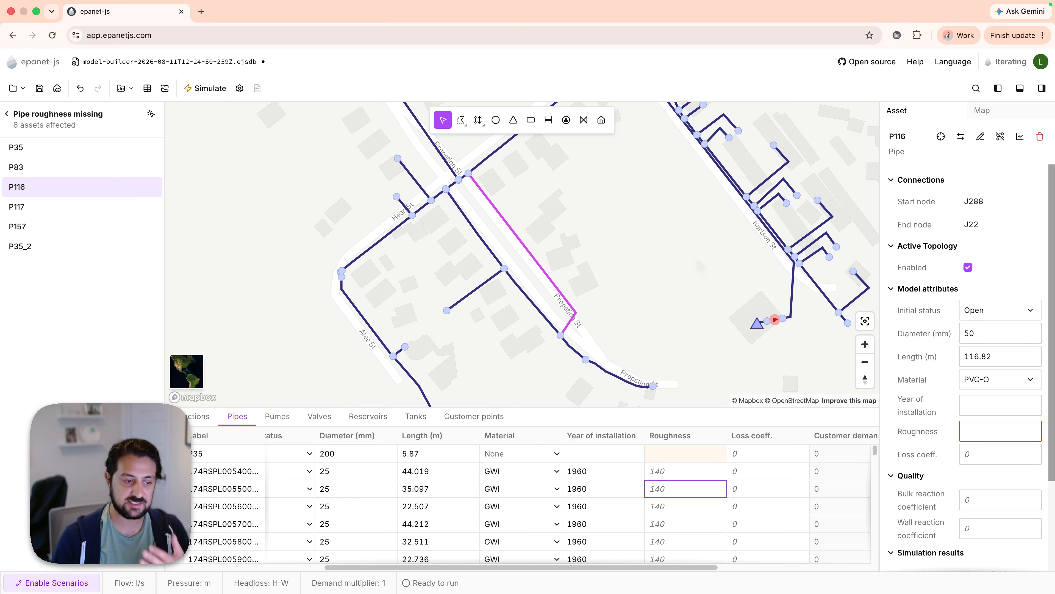
Step: Delete the age 10 entry from the PVC-O material in the pipe library and save
left_click(126, 90)
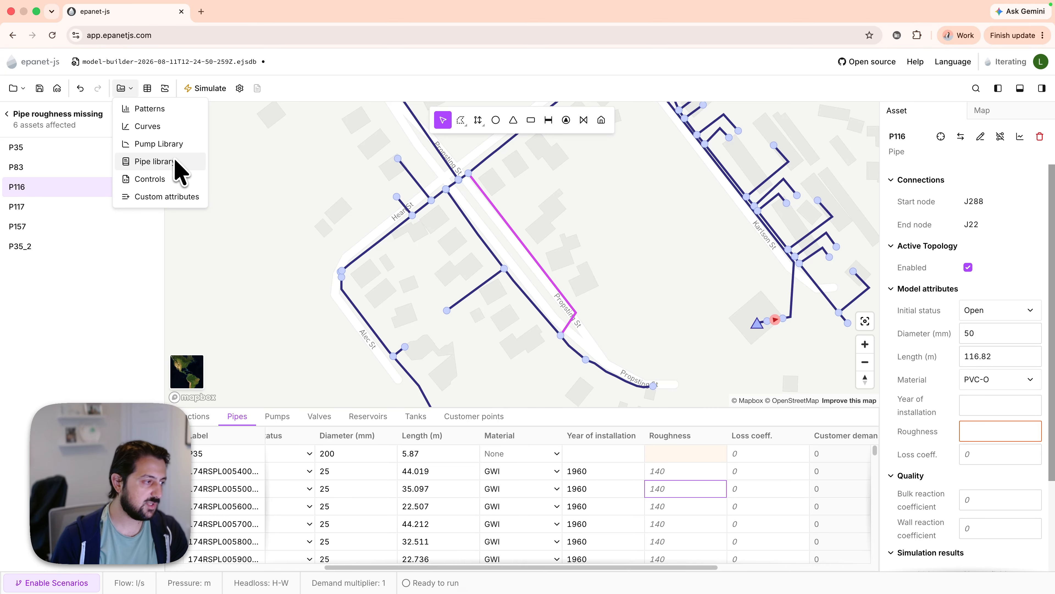
left_click(182, 172)
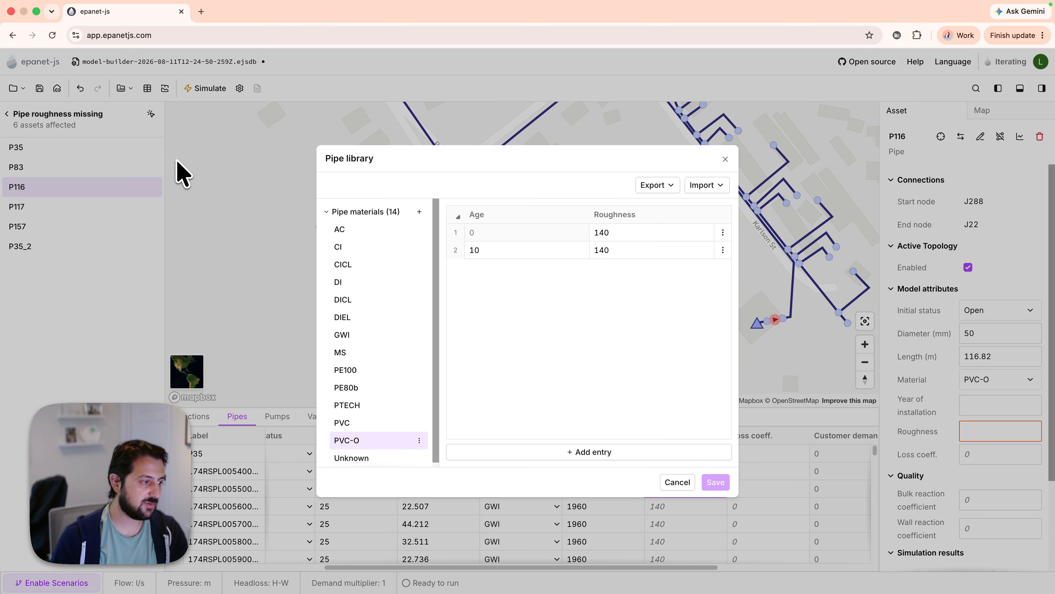
left_click(455, 250)
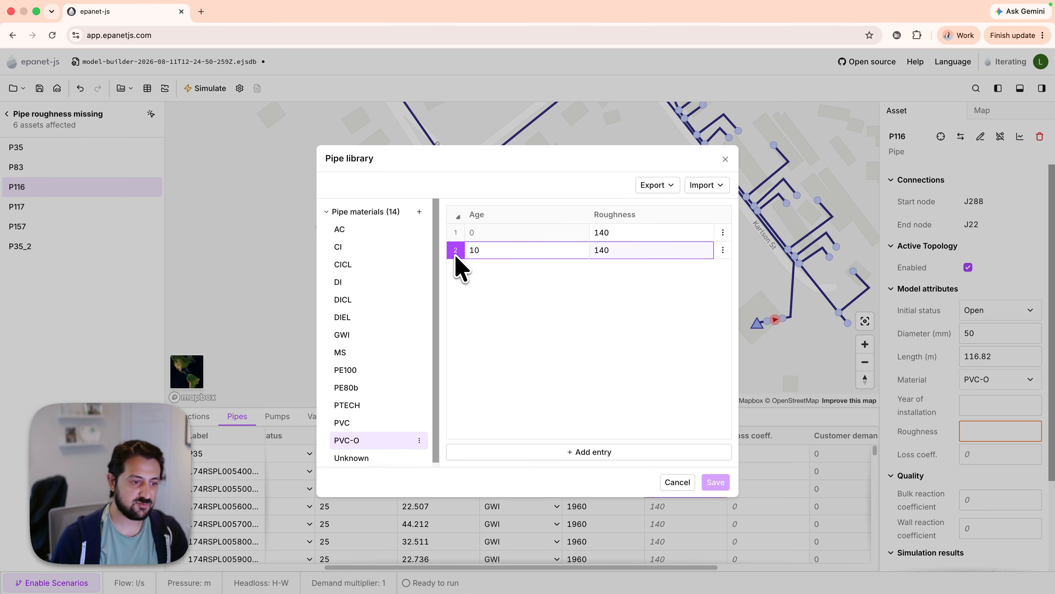
key("Delete")
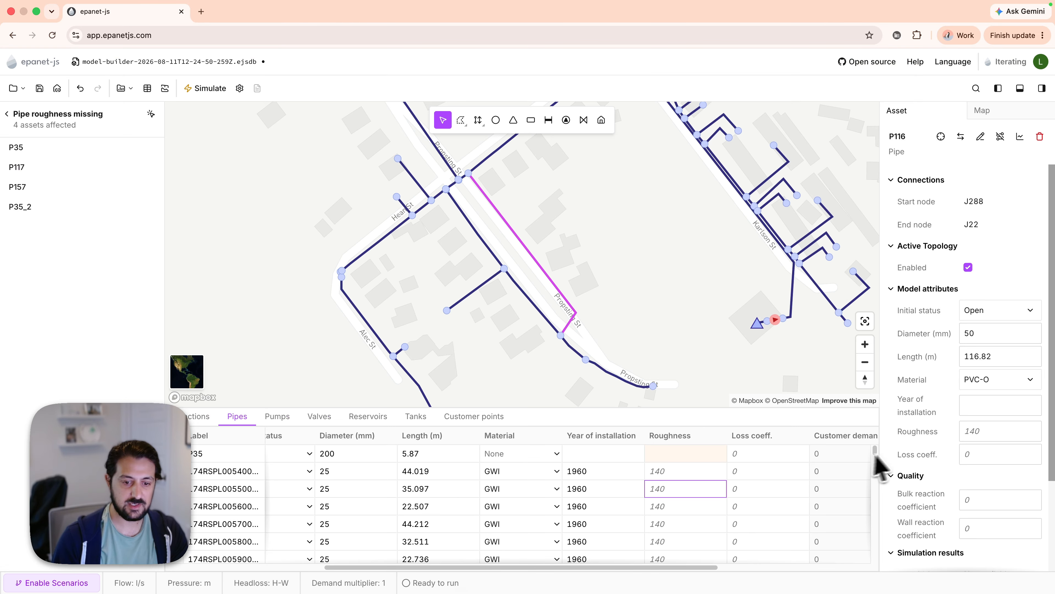
left_click(716, 483)
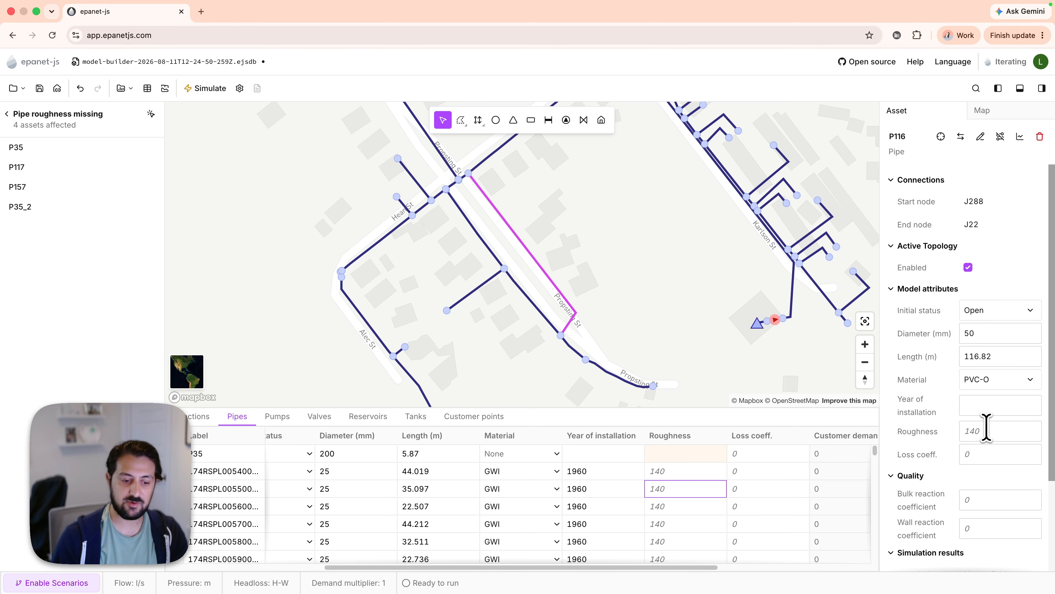
Step: Examine the attributes of the pipes still missing roughness: P35, P117, P157 and P35_2
left_click(59, 149)
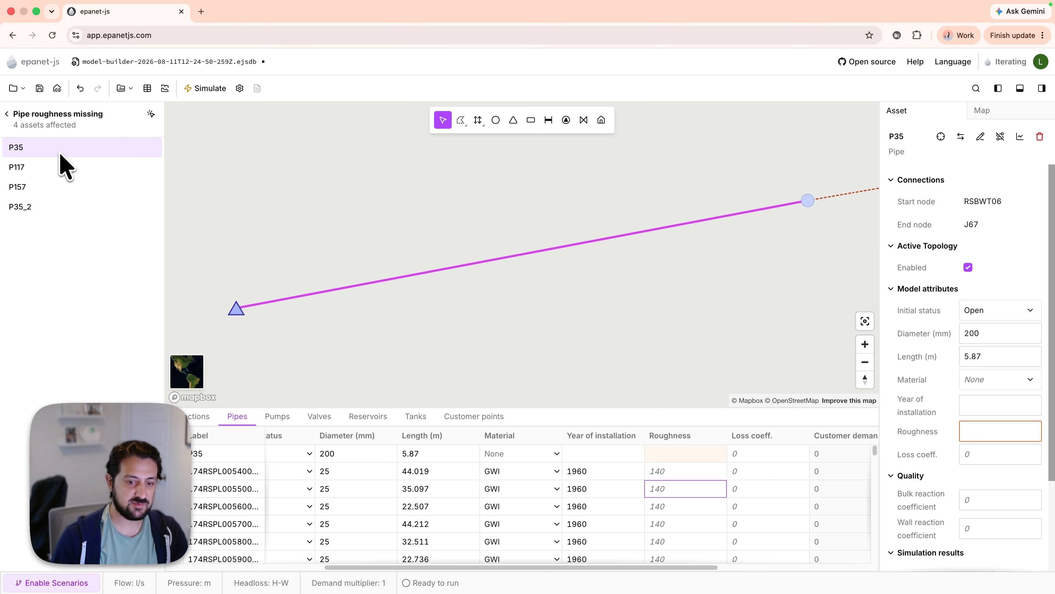
left_click(59, 168)
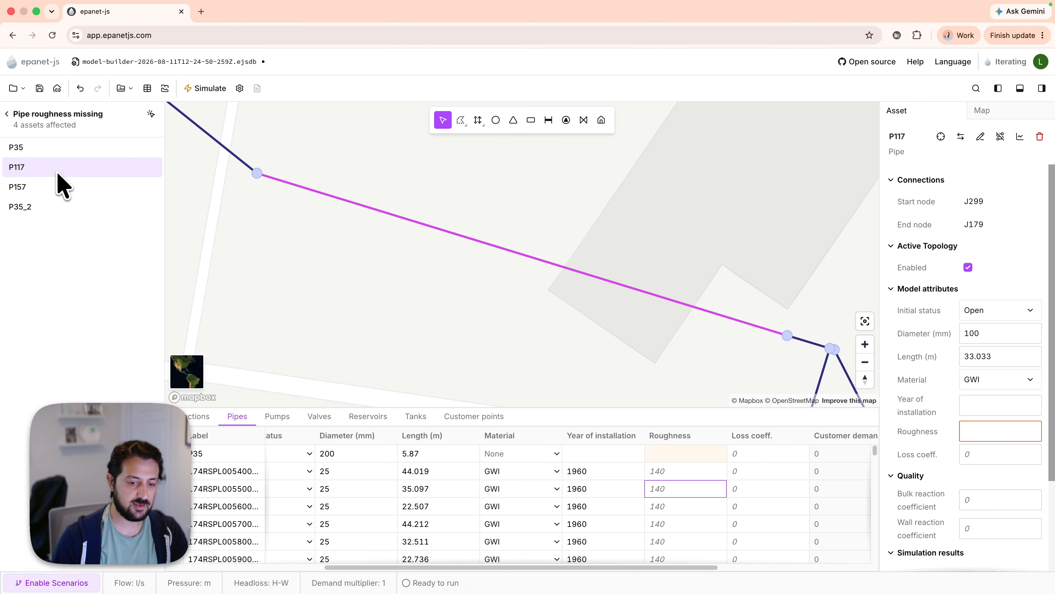
left_click(59, 183)
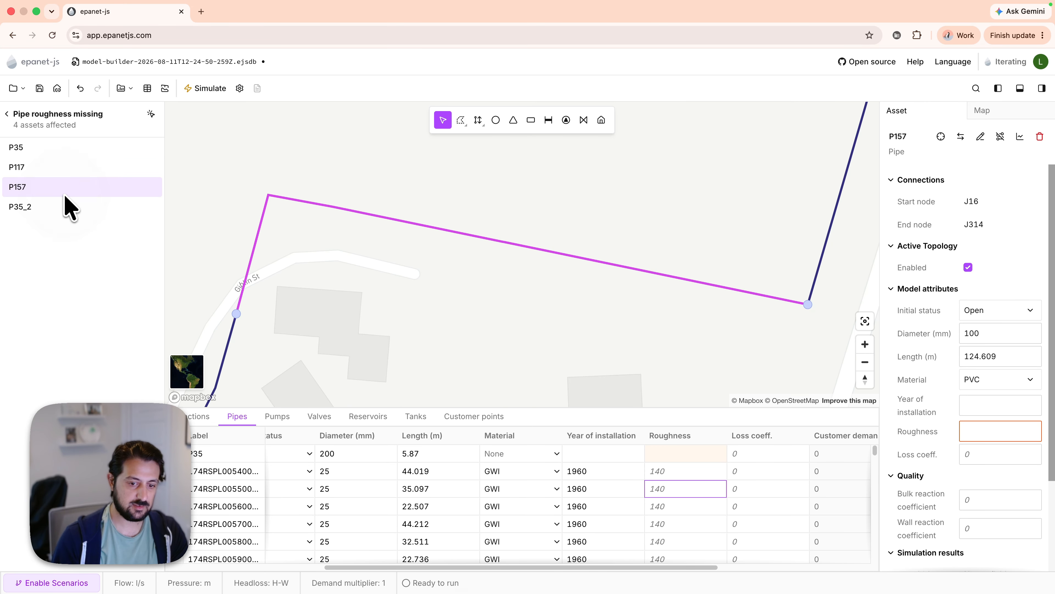
left_click(67, 208)
left_click(66, 190)
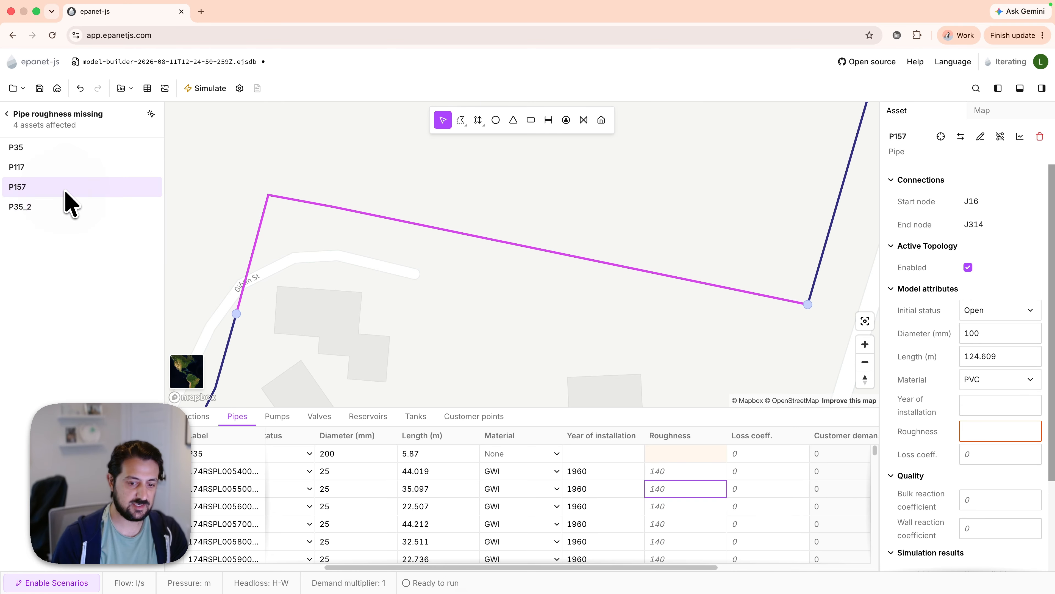
Step: Delete the age 10 and 60 entries from the PVC material in the pipe library and save
left_click(125, 89)
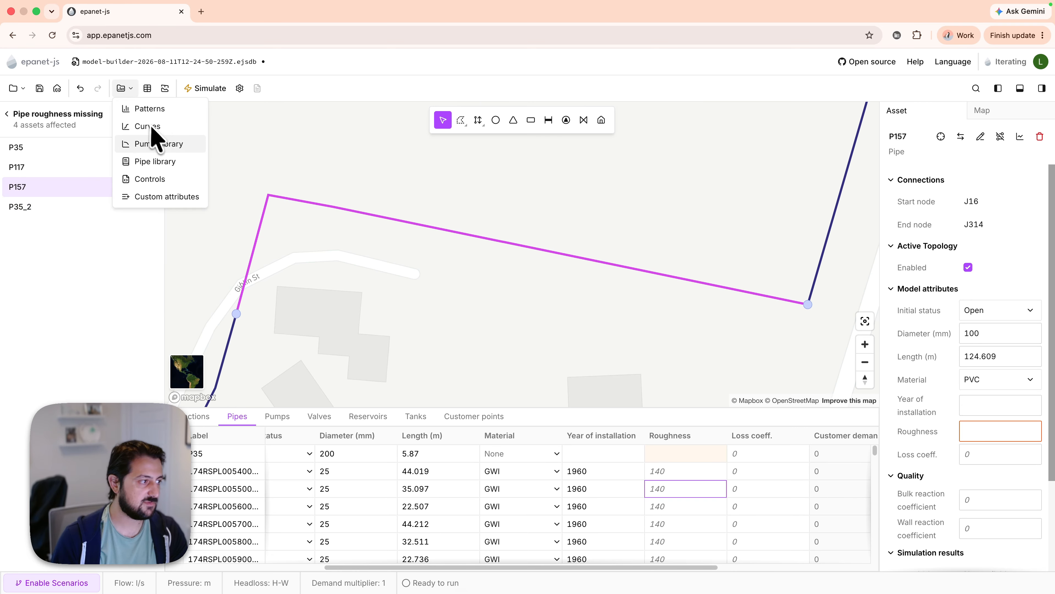
left_click(166, 161)
left_click(366, 422)
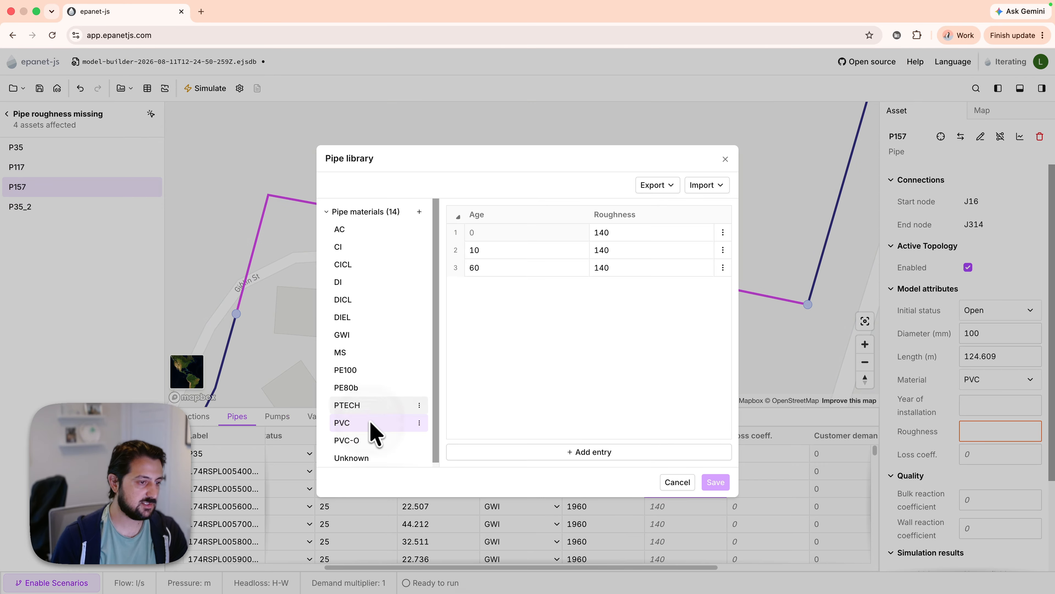
left_click(459, 254)
key("Delete")
key("Delete")
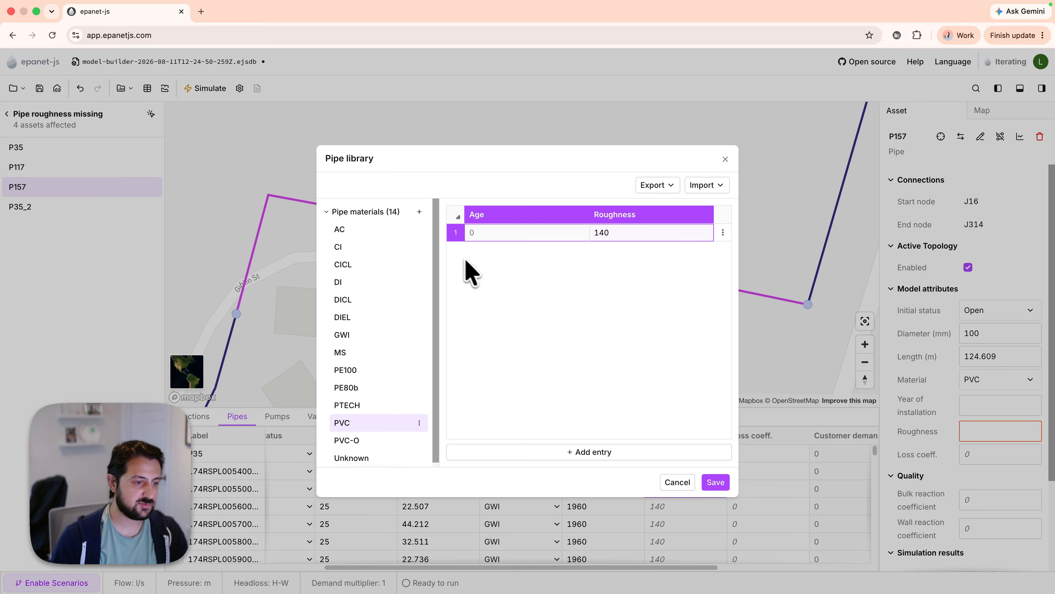
left_click(715, 482)
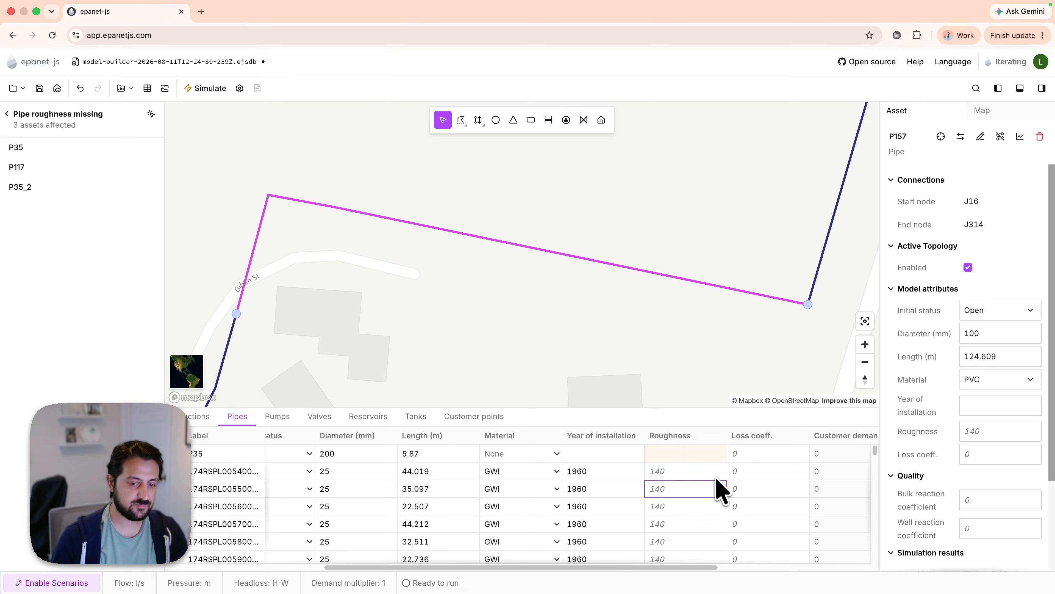
Step: Locate pipe P35 on the map and examine its connection between the tank, the pump and the adjoining pipe
left_click(67, 153)
scroll(707, 309, "down", 3)
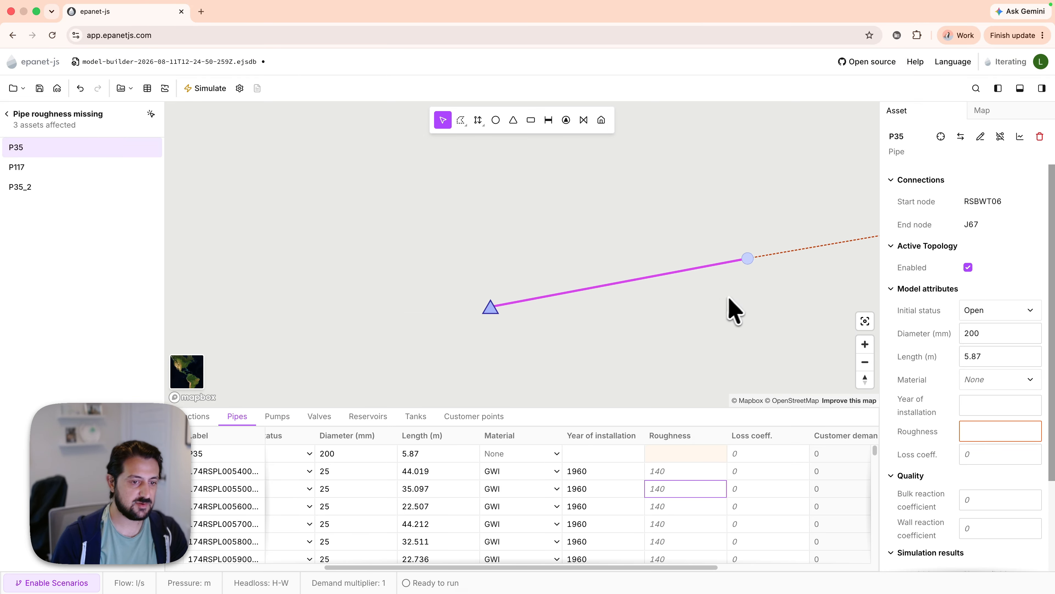
left_click(749, 291)
left_click_drag(754, 301, 566, 330)
scroll(561, 334, "down", 5)
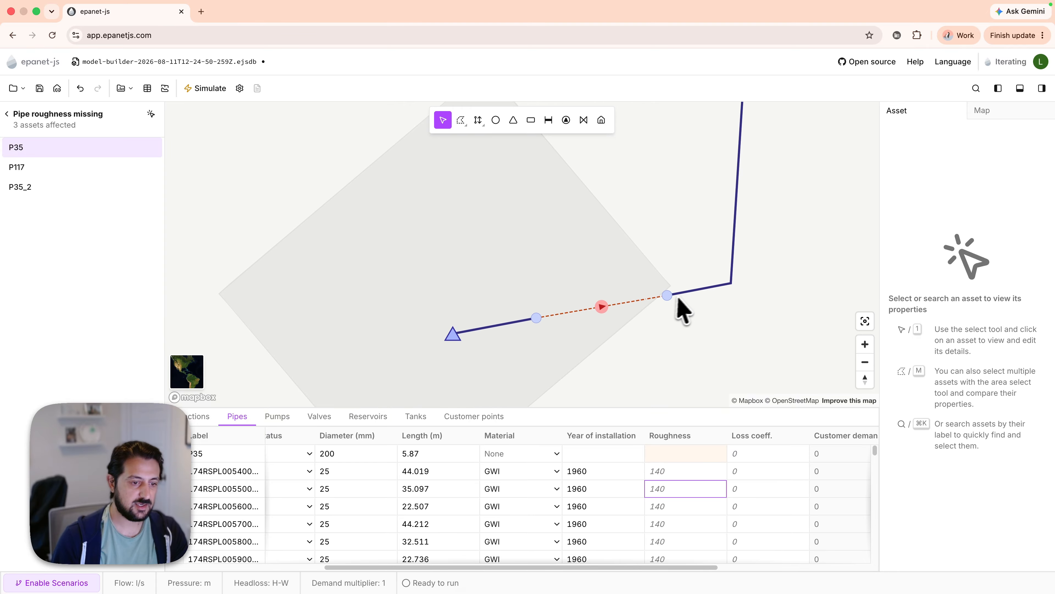
Step: Set the roughness of pipe P35, which connects to the tank, to 140
left_click(703, 293)
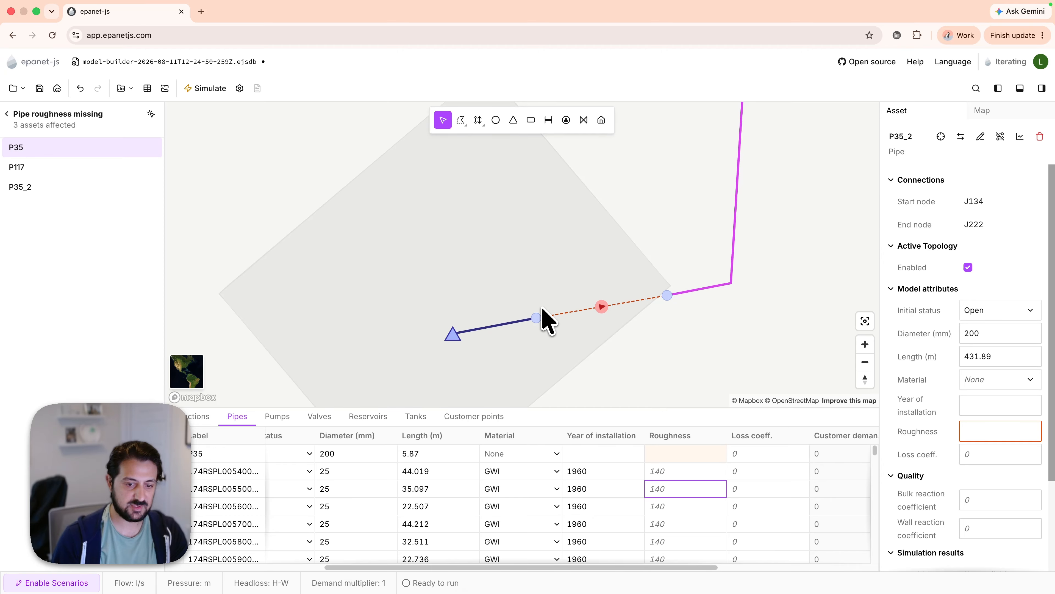
left_click(522, 327)
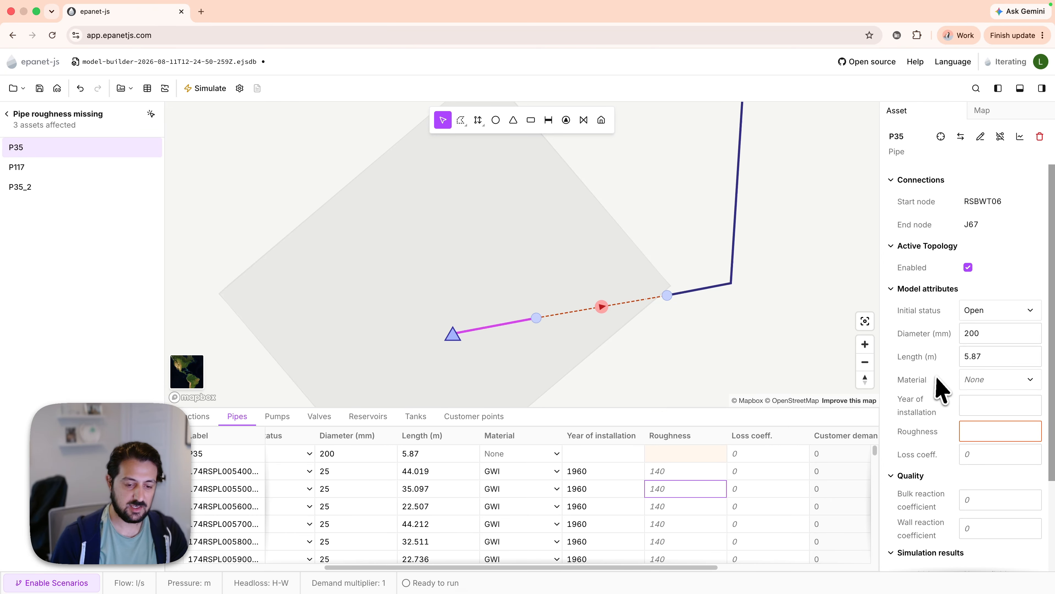
left_click(984, 431)
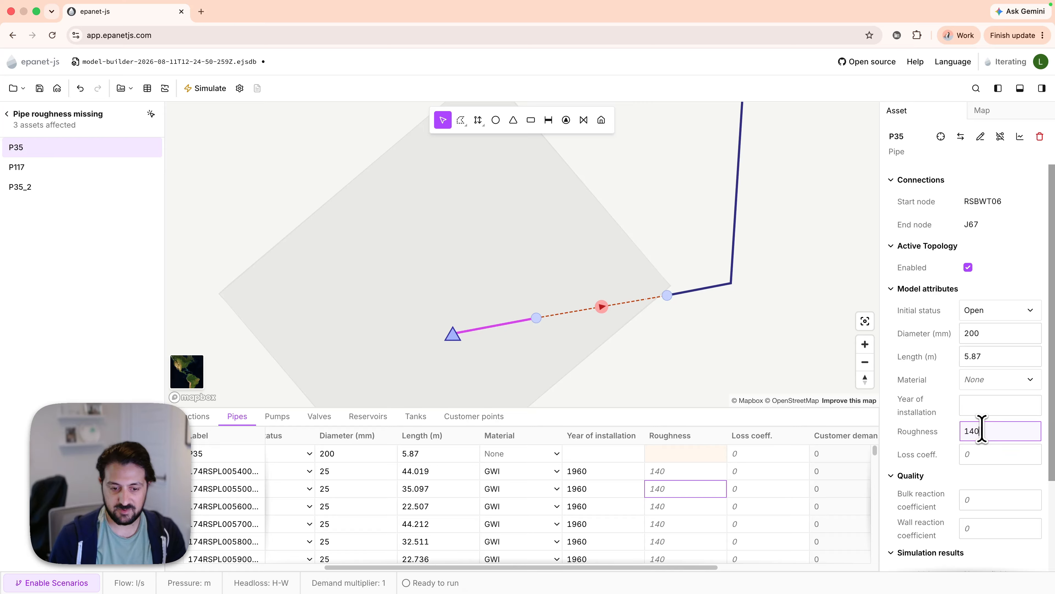
type("140")
Step: Fill in the missing roughness value of pipe P35_2
left_click(722, 287)
left_click(998, 425)
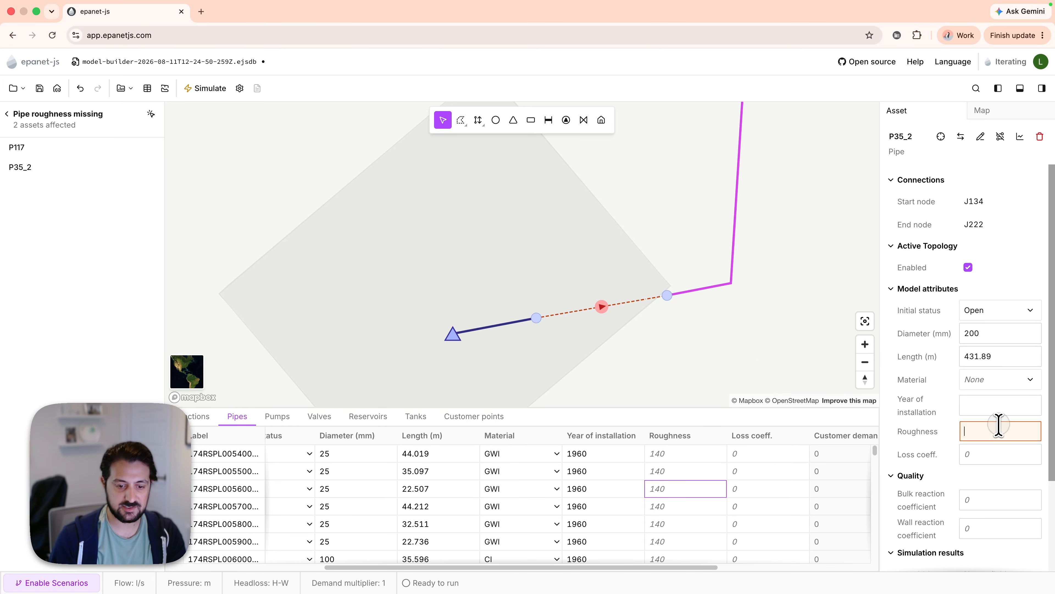
left_click(740, 364)
Step: Set the roughness of pipe P117 to 140 and return to the network review overview
left_click(86, 151)
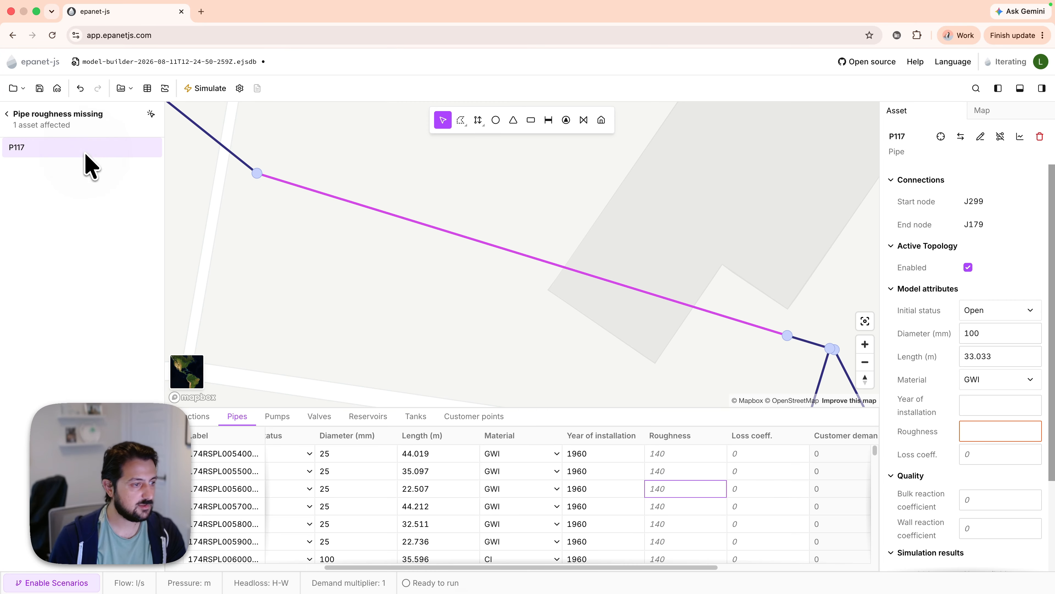
left_click(973, 430)
type("140")
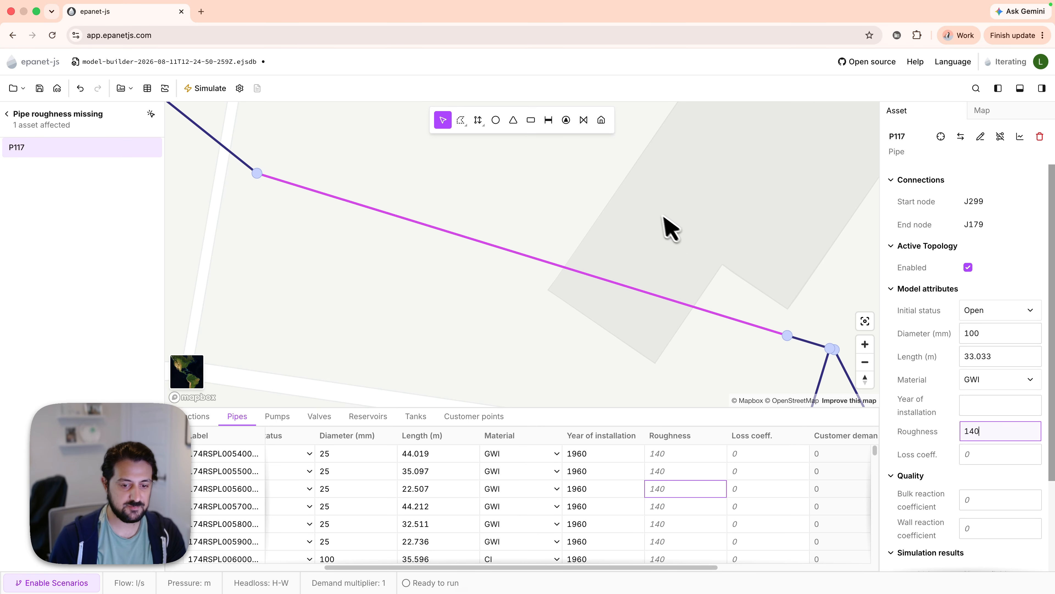
left_click(650, 225)
scroll(650, 225, "down", 5)
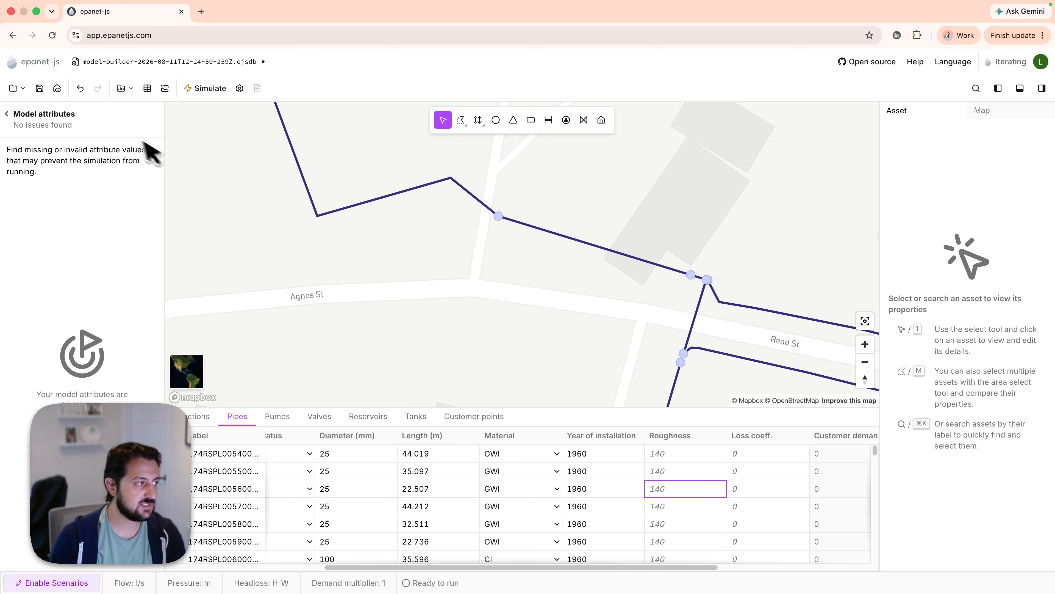
left_click(6, 114)
Step: Show the whole network on the map and hide the attribute table and the network review pane
scroll(416, 287, "down", 10)
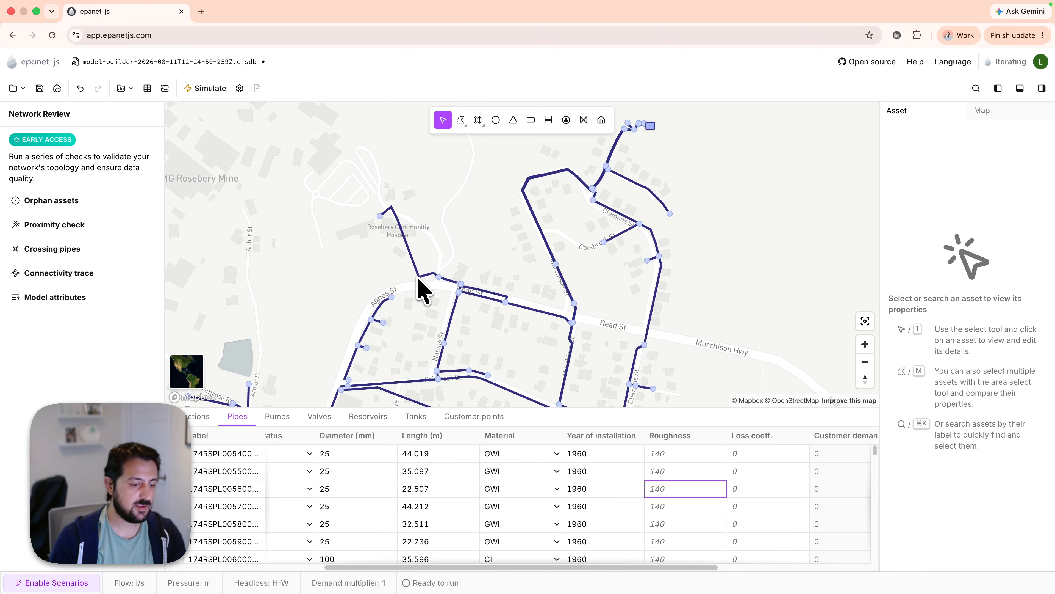
scroll(418, 283, "down", 10)
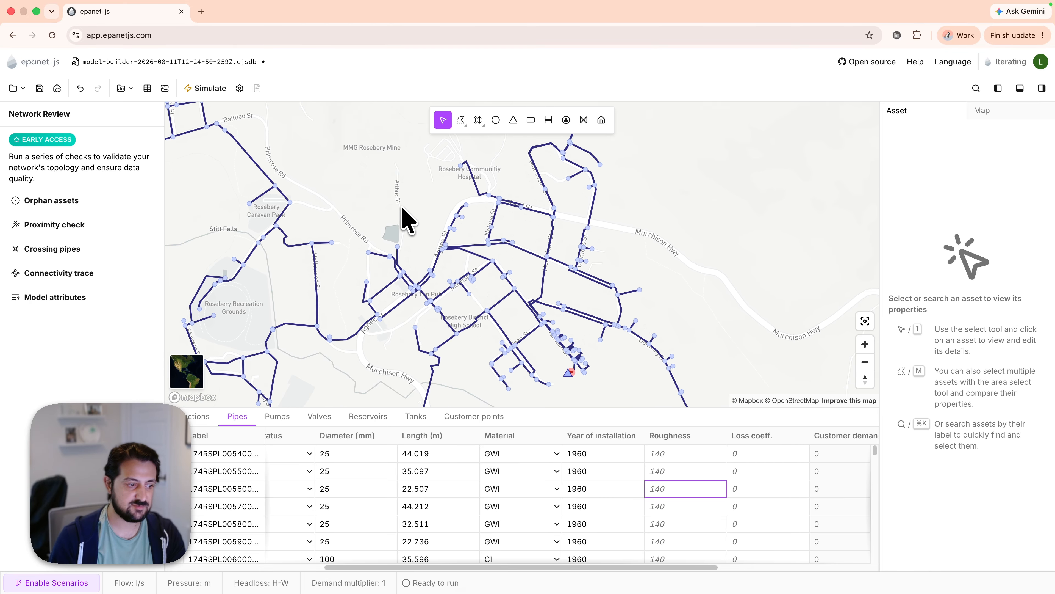
scroll(405, 218, "down", 2)
left_click(1020, 88)
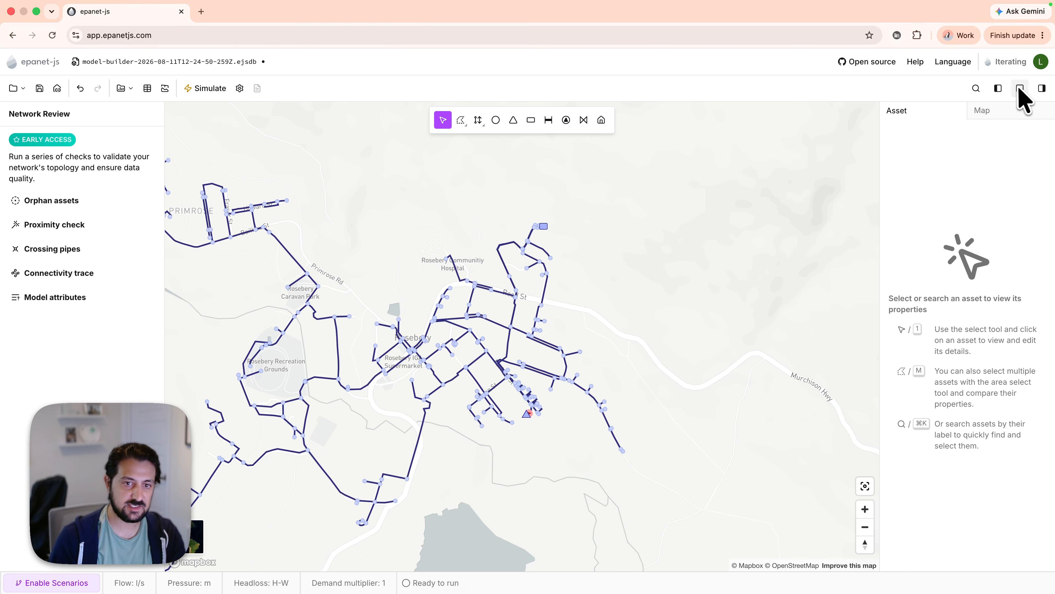
left_click(998, 88)
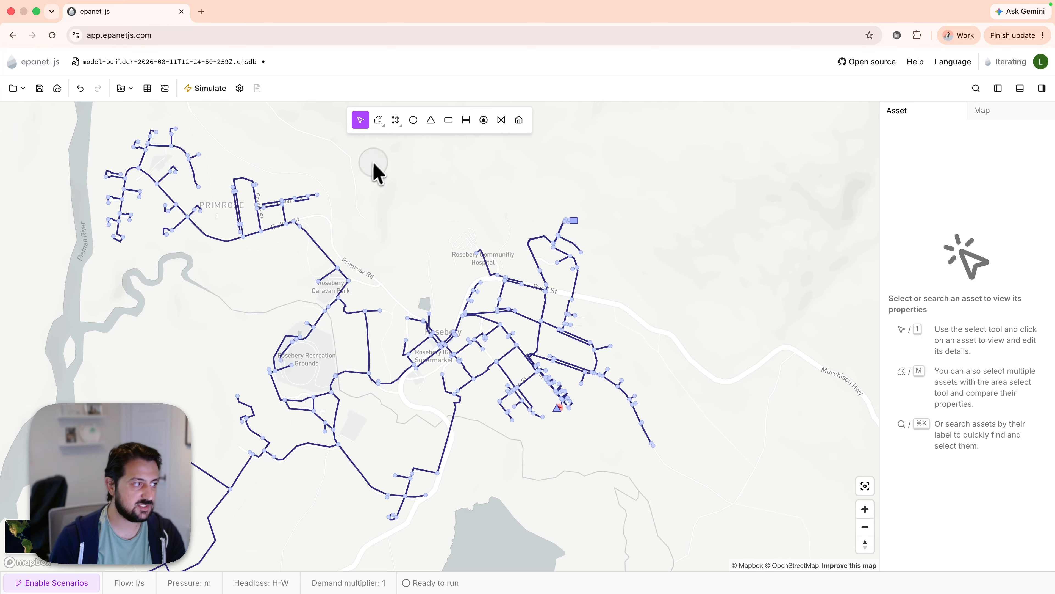
Step: Run the hydraulic simulation, view its simulation report and close the report
left_click(204, 89)
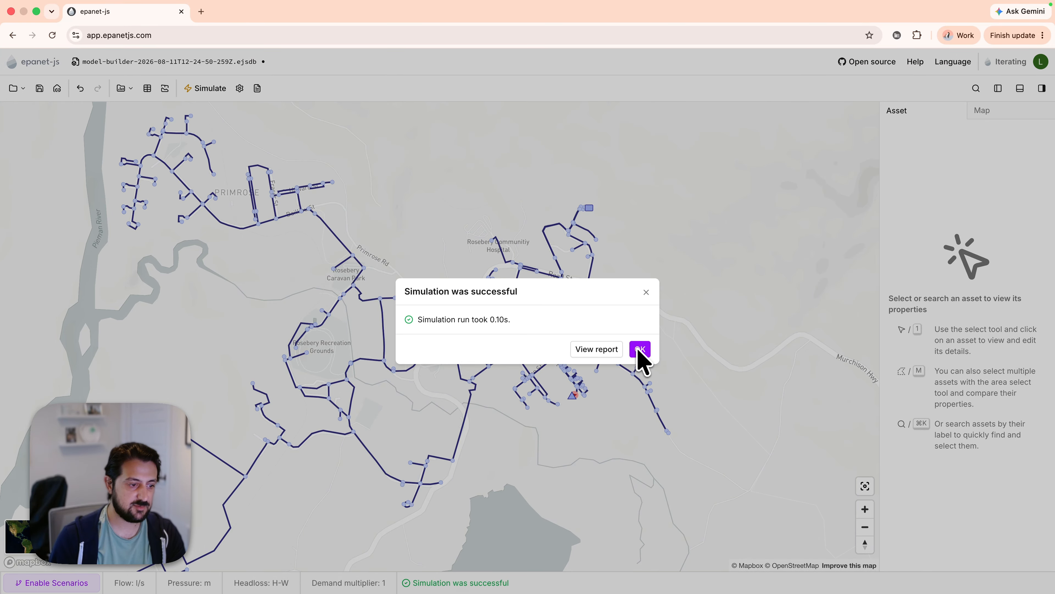
left_click(609, 350)
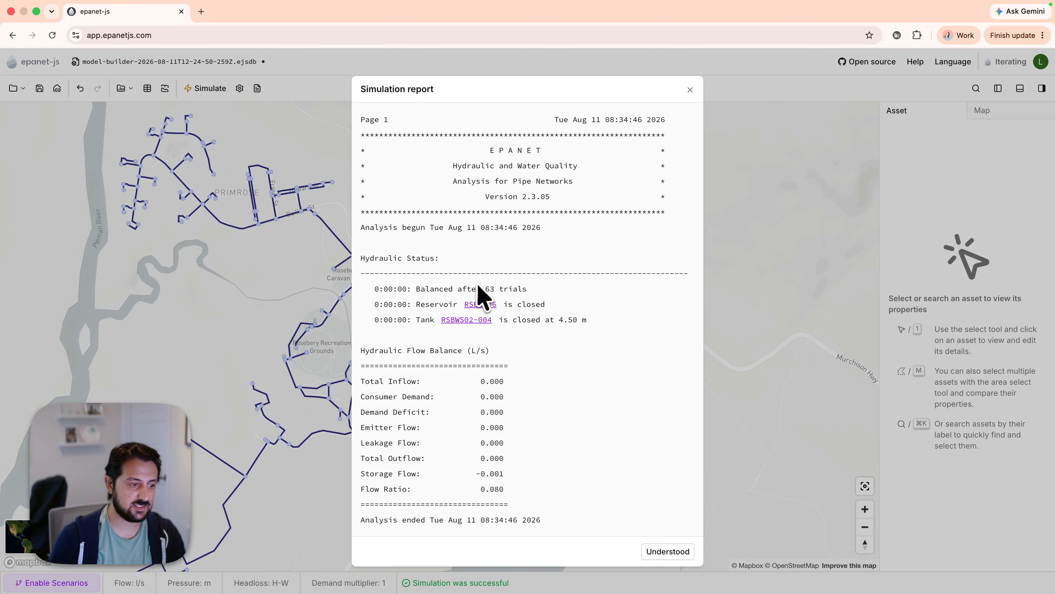
left_click(680, 551)
Step: Inspect the simulation results of junction J226 and pipe P149 in the eastern part of the network
left_click_drag(652, 330, 714, 310)
scroll(714, 291, "down", 1)
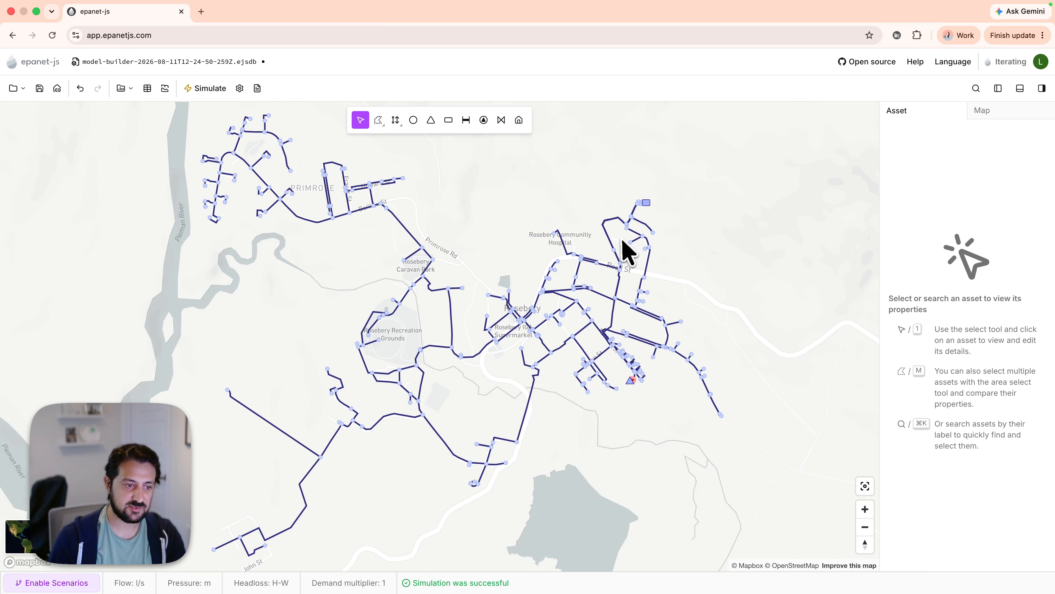
left_click(614, 250)
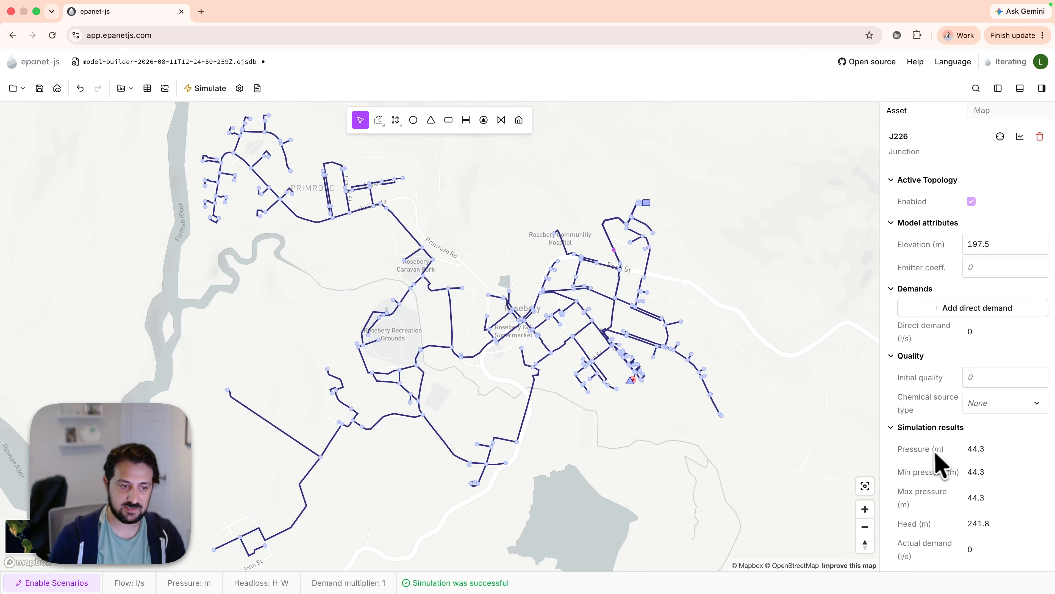
left_click(614, 250)
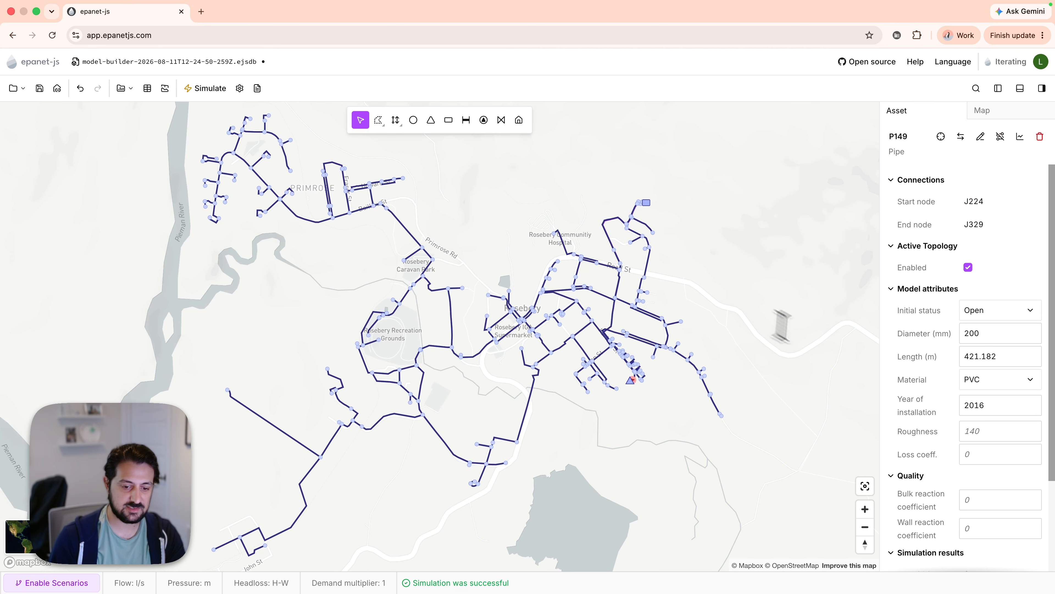
scroll(989, 465, "down", 2)
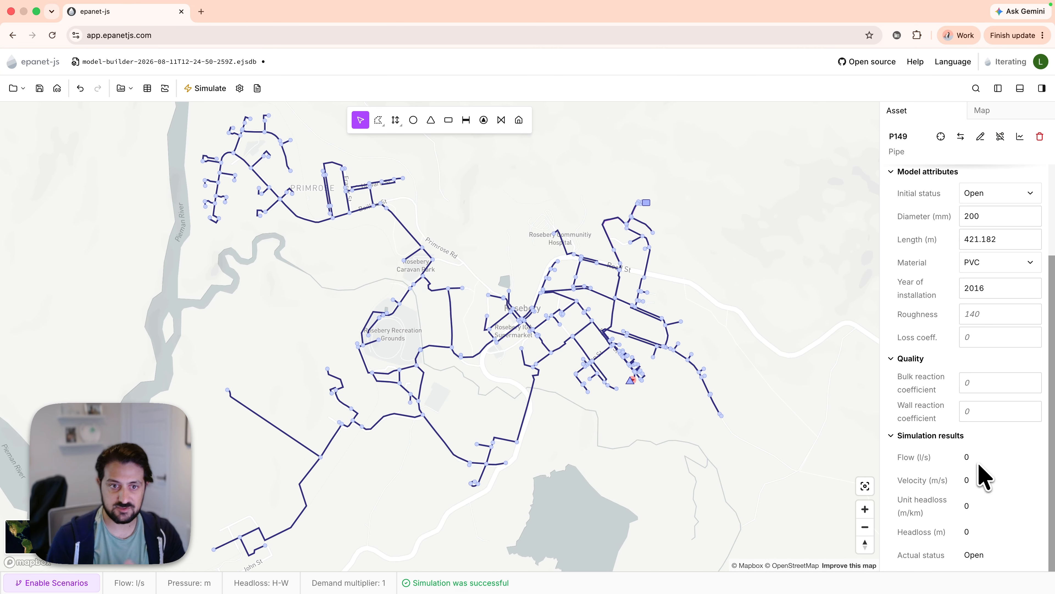
Step: Color the nodes by Pressure (m) and the links by Flow (abs.) (l/s)
left_click(993, 110)
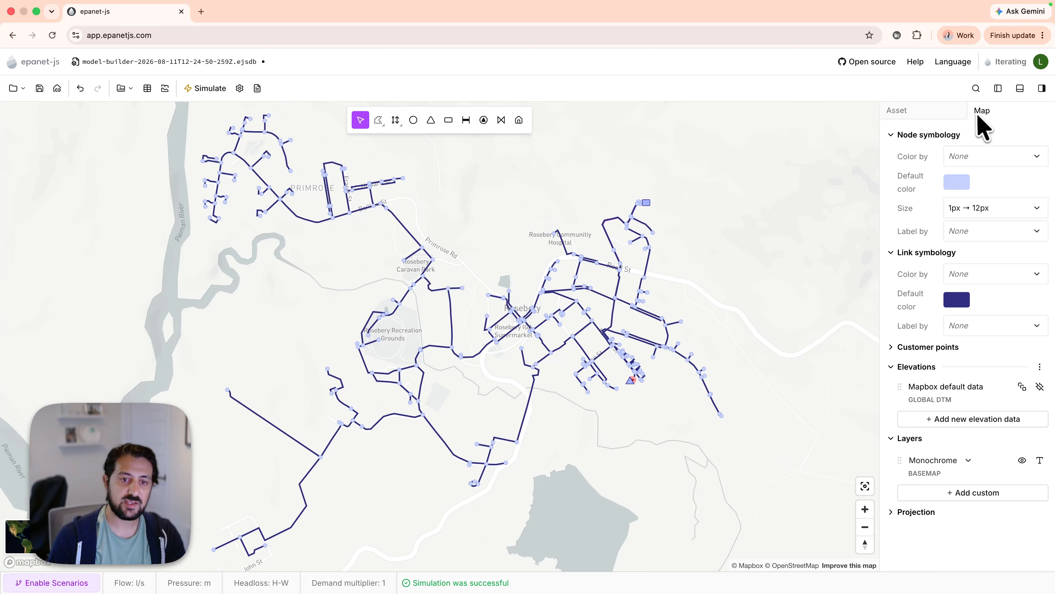
left_click(980, 160)
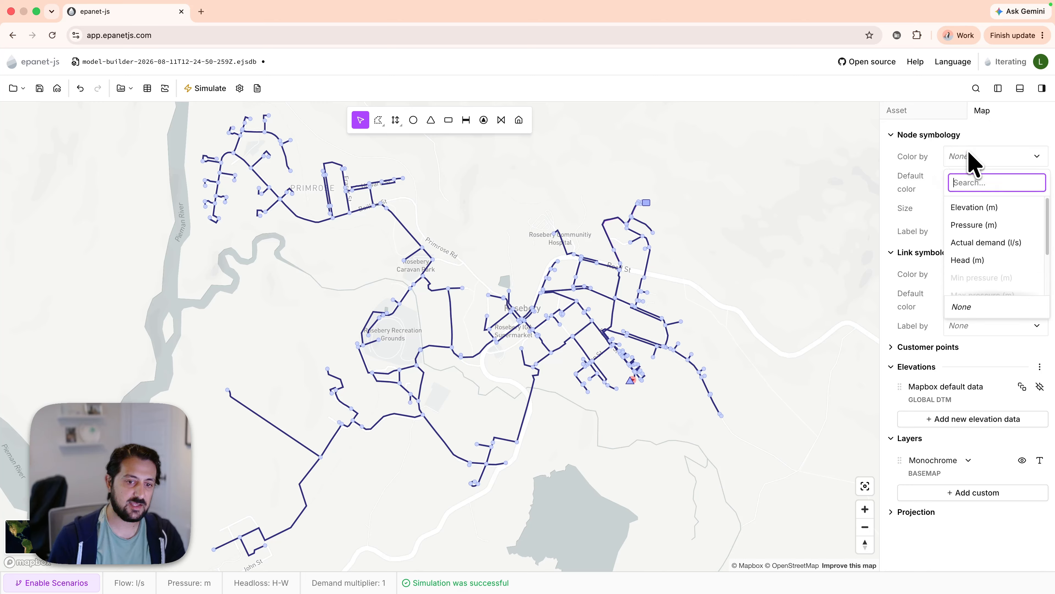
left_click(982, 228)
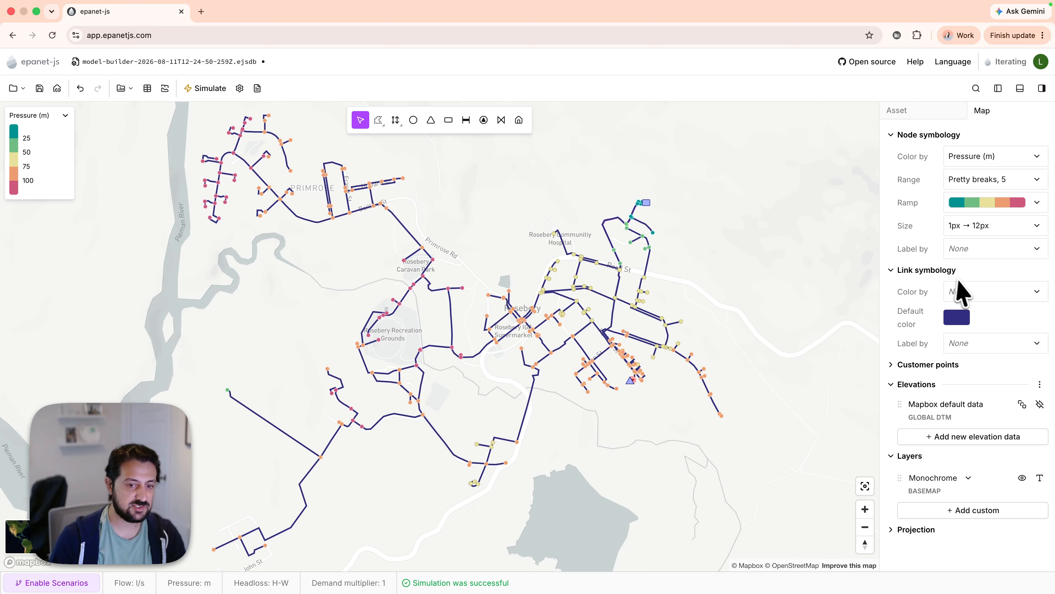
left_click(979, 296)
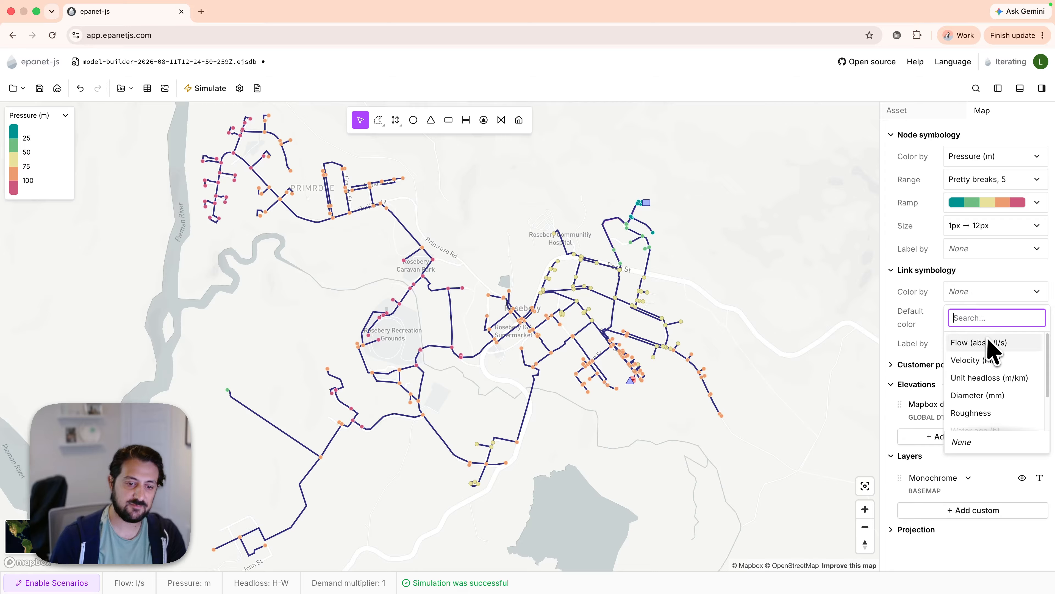
left_click(971, 343)
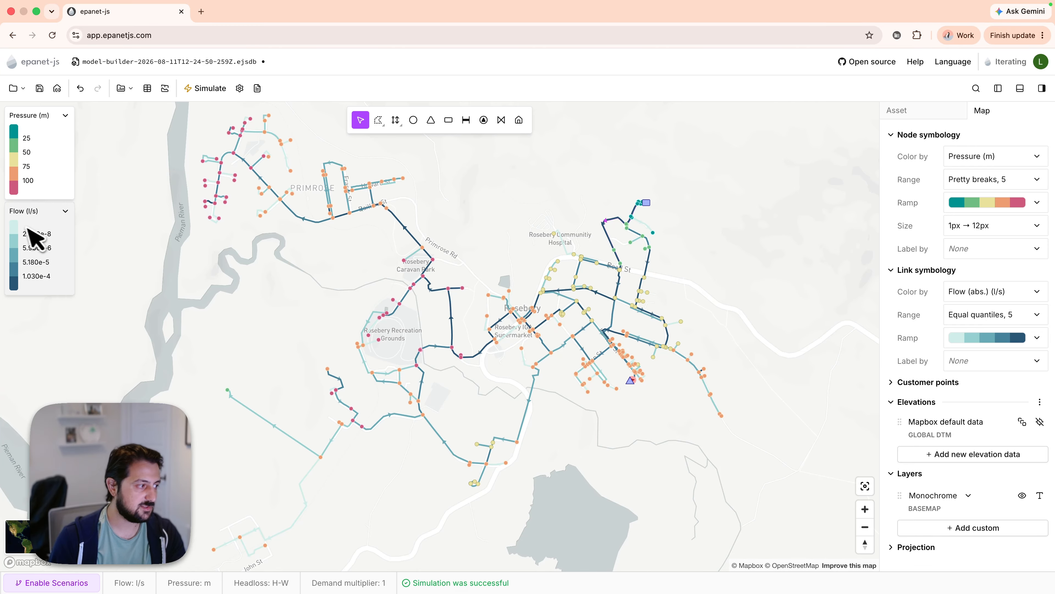
Step: Reset the link and node symbology by setting both color attributes to None
left_click(1016, 295)
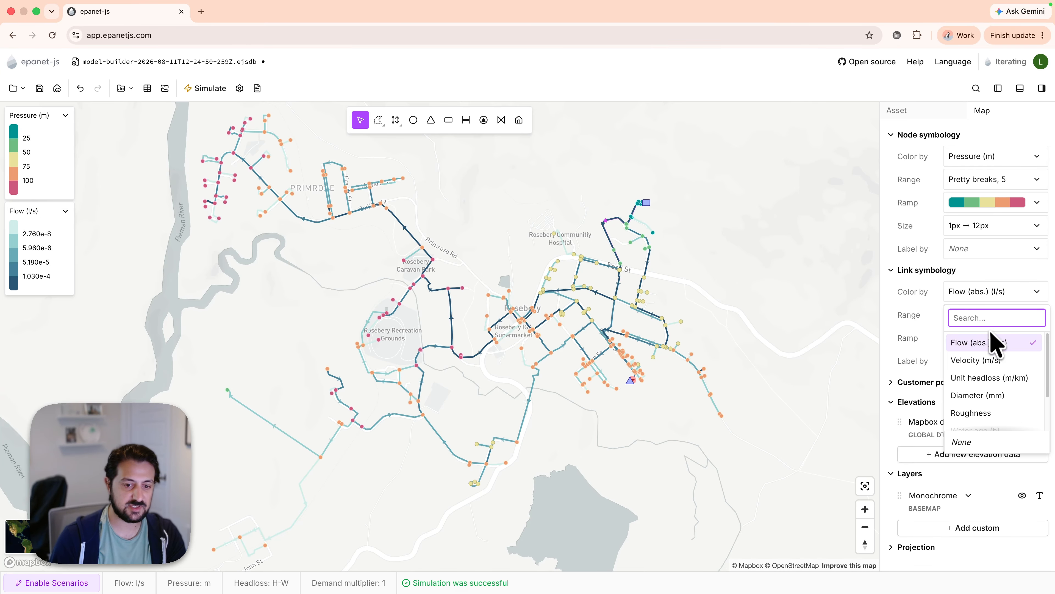
left_click(994, 440)
left_click(1001, 157)
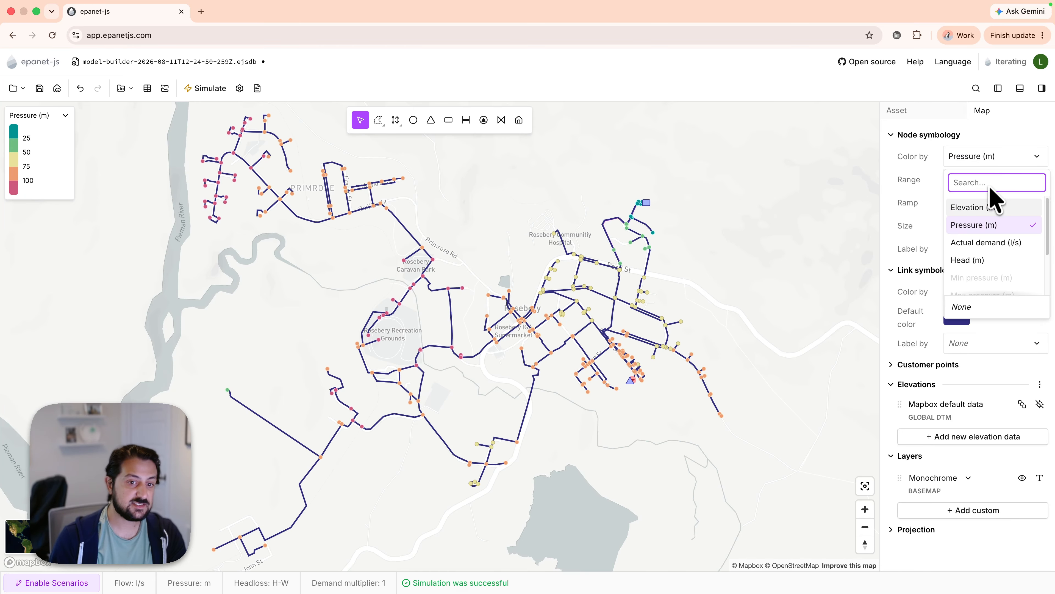
left_click(963, 307)
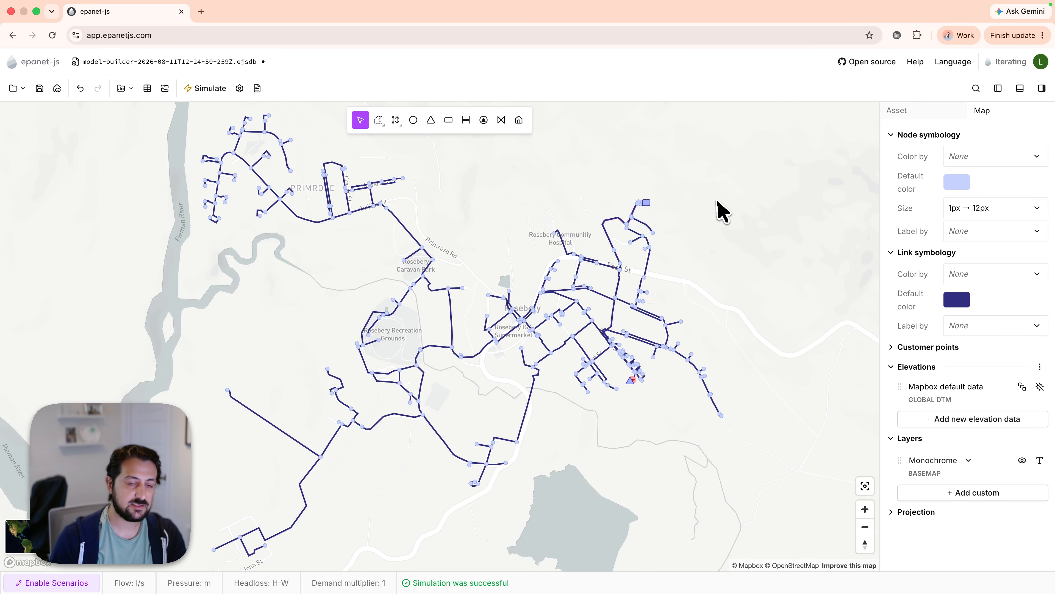
mouse_move(719, 212)
left_mouse_down()
mouse_move(731, 218)
mouse_move(709, 216)
left_mouse_up()
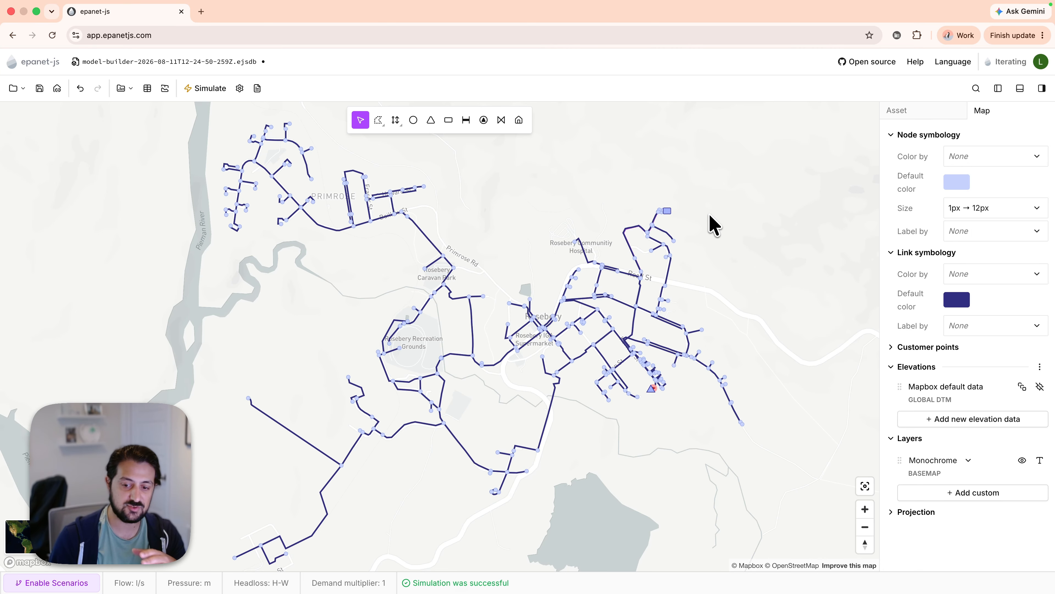
left_click_drag(412, 170, 377, 160)
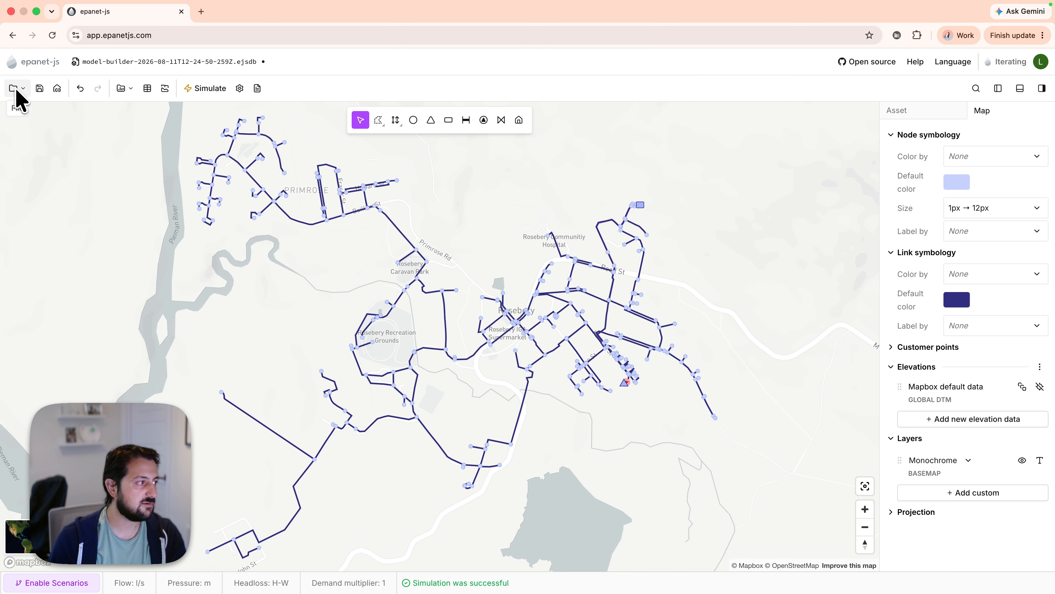
Step: Start a customer points import and load the GIS file with the customer points
left_click(18, 99)
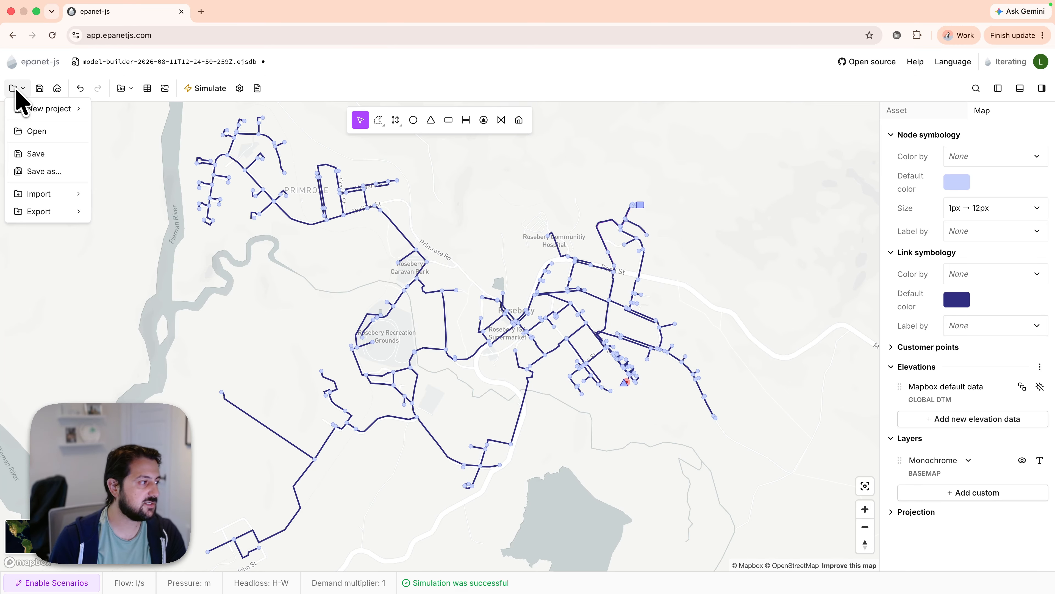
mouse_move(65, 195)
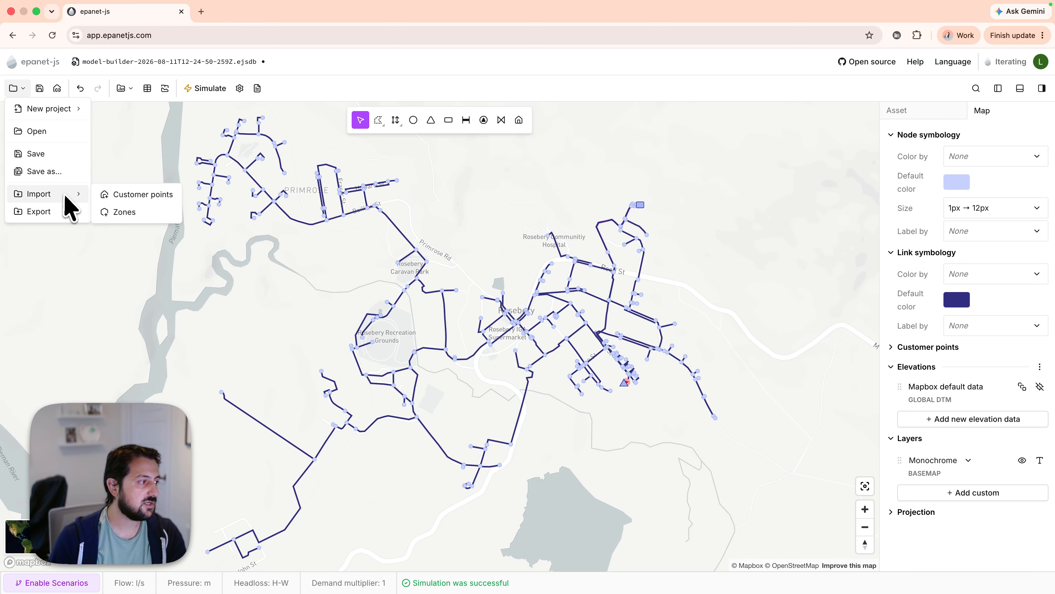
left_click(125, 196)
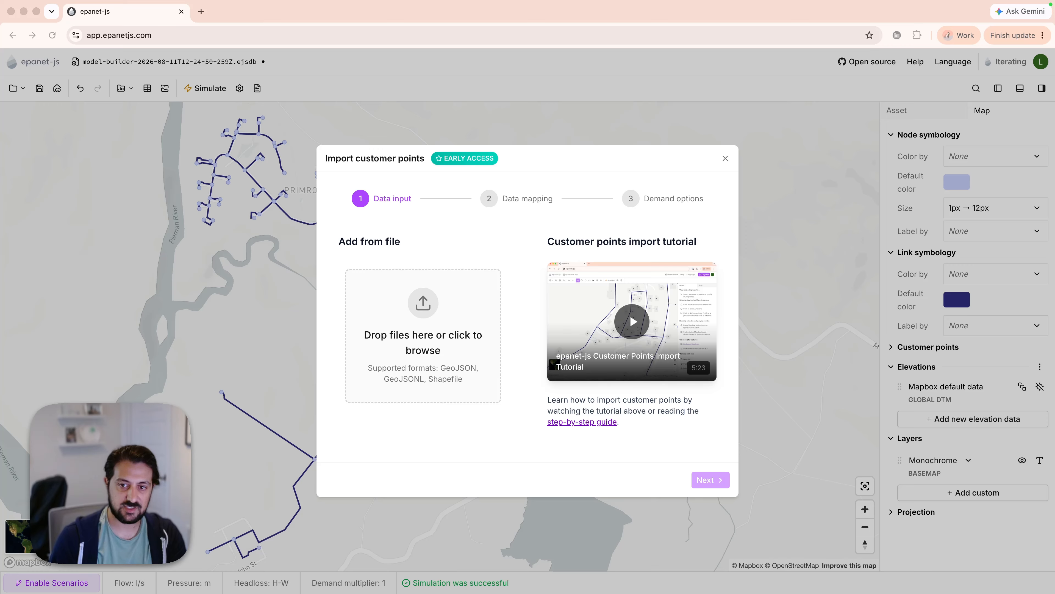
left_click_drag(1054, 277, 449, 322)
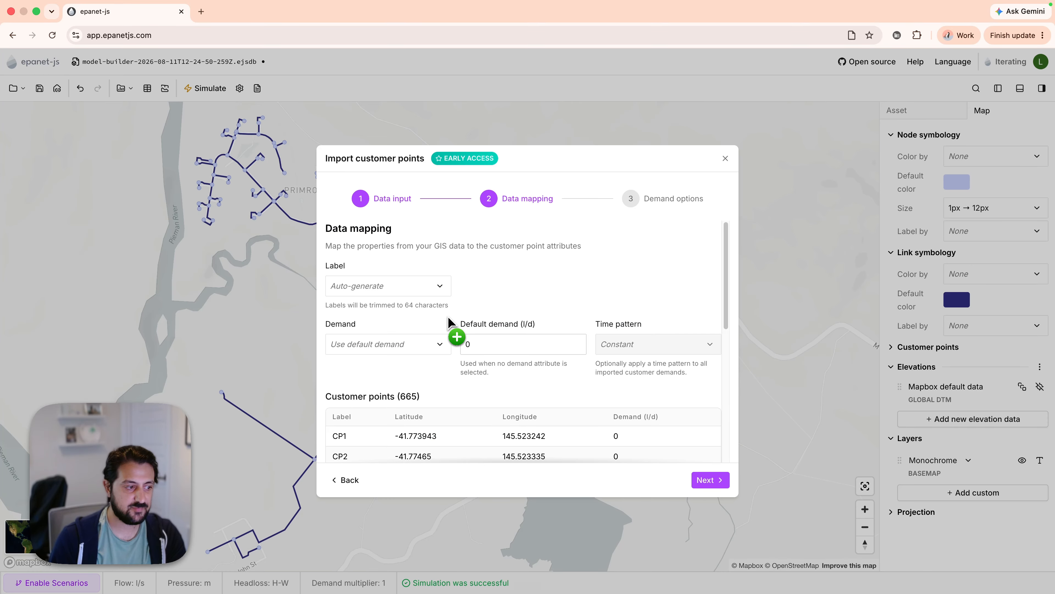
Step: Map the label of the imported customer points to the MXLOCATION attribute
scroll(448, 317, "down", 1)
scroll(448, 317, "up", 1)
scroll(465, 312, "down", 1)
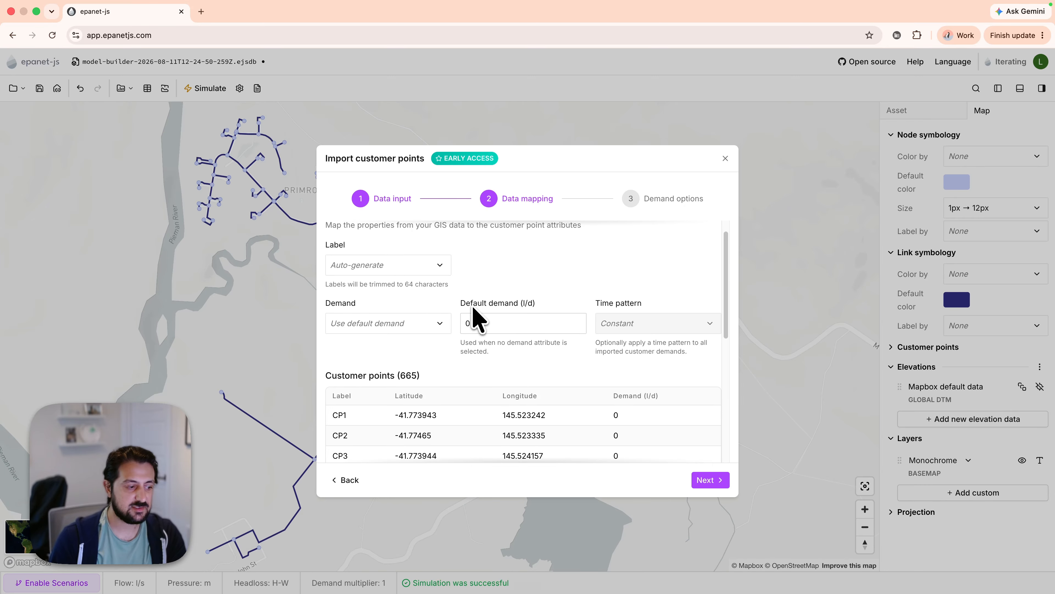
scroll(474, 308, "down", 2)
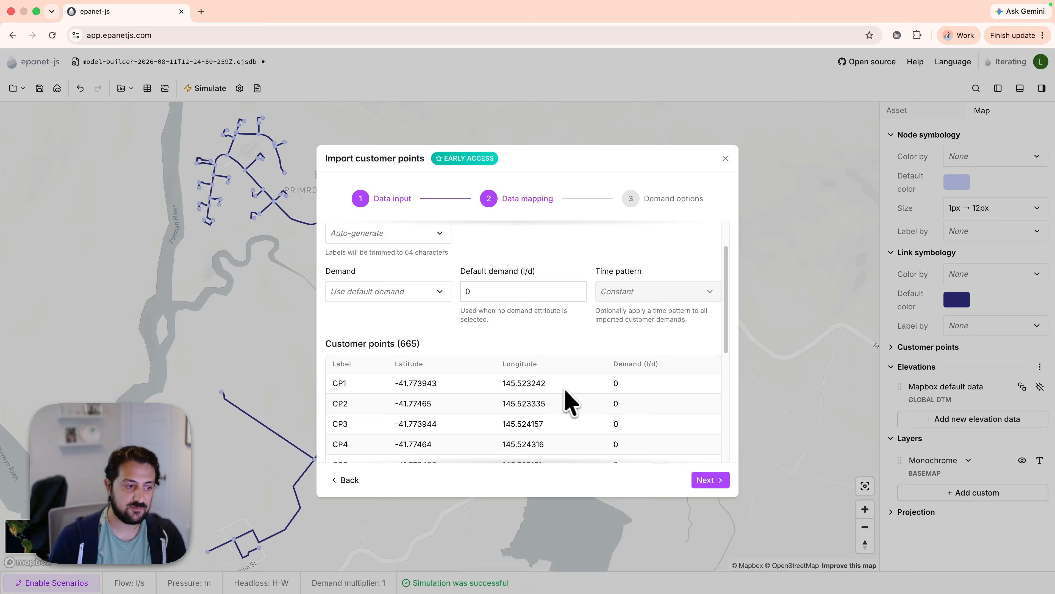
scroll(552, 401, "up", 3)
left_click(396, 286)
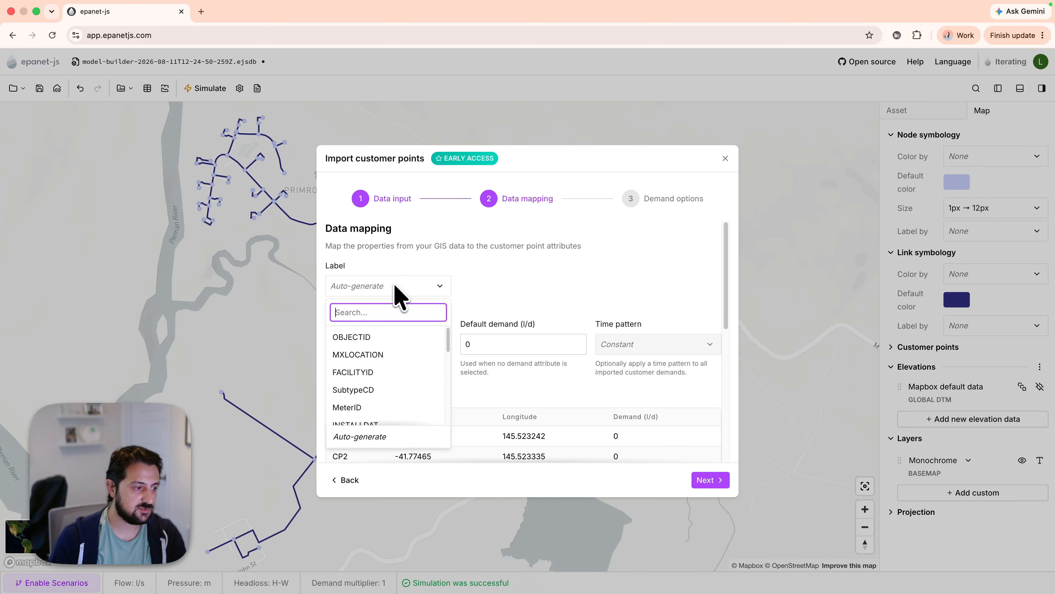
scroll(388, 352, "down", 2)
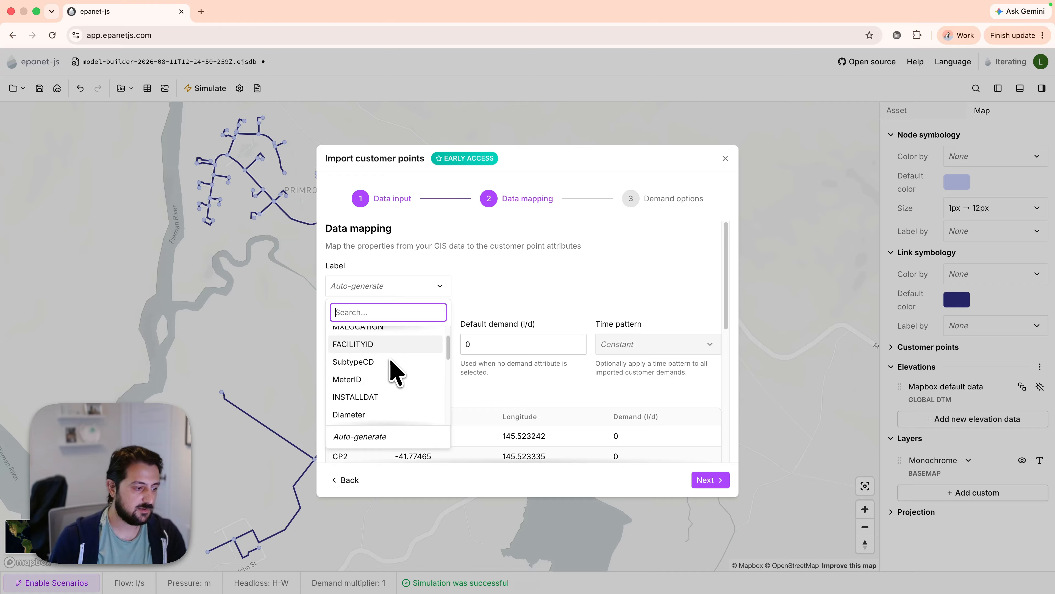
scroll(400, 368, "up", 2)
scroll(411, 381, "down", 2)
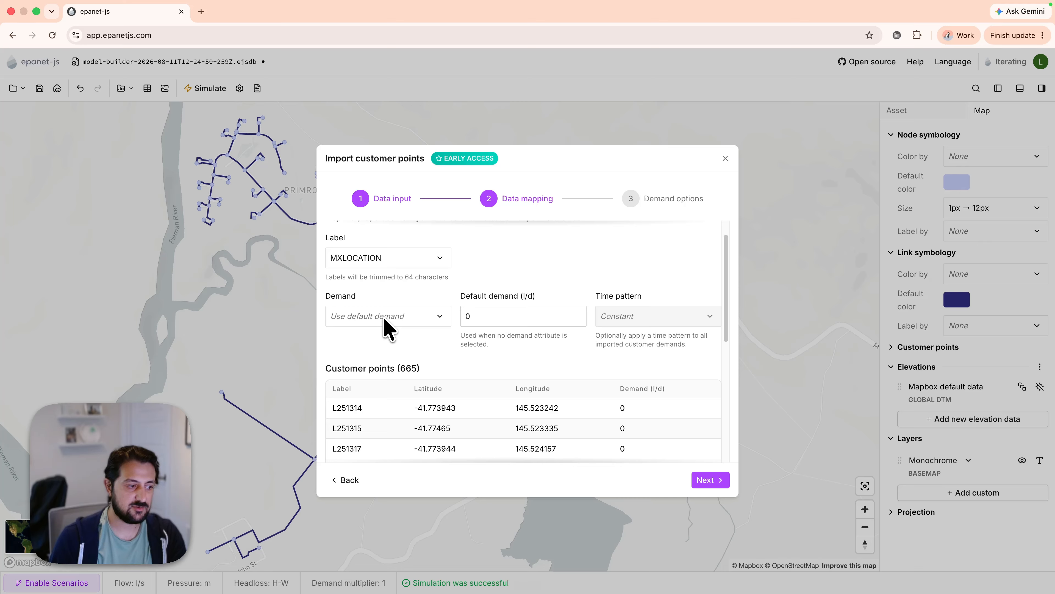
Step: Map the demand to avg_demand and finish the import, adding customer demands on top of existing demands
left_click(386, 320)
scroll(405, 374, "down", 10)
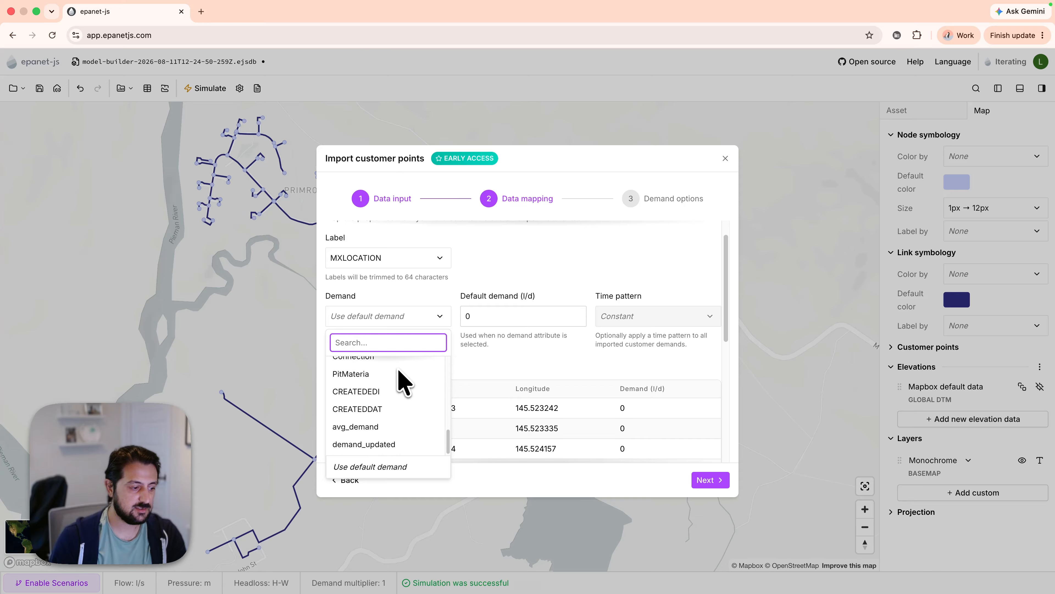
left_click(355, 426)
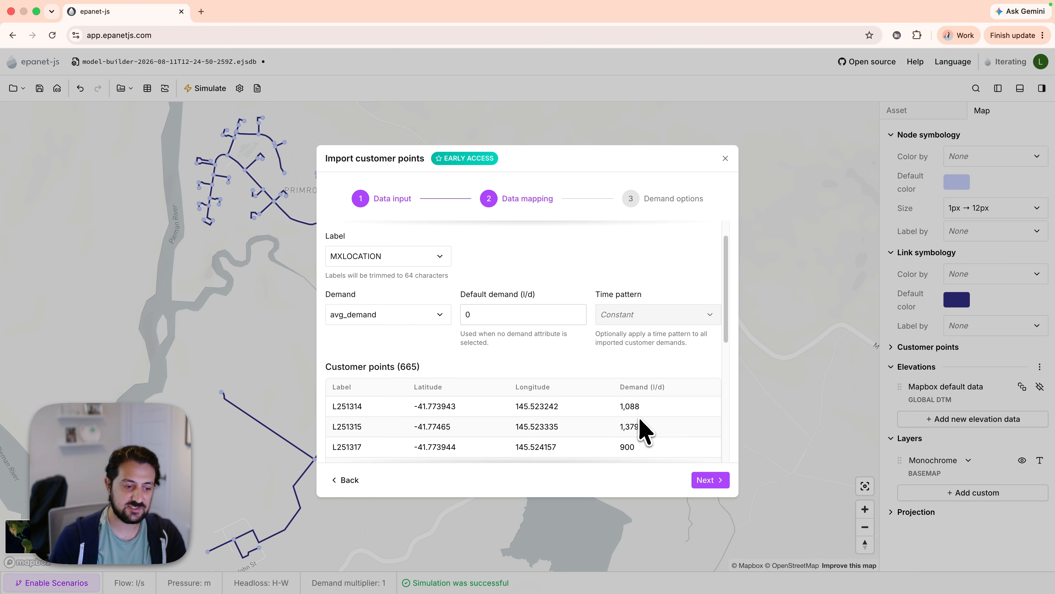
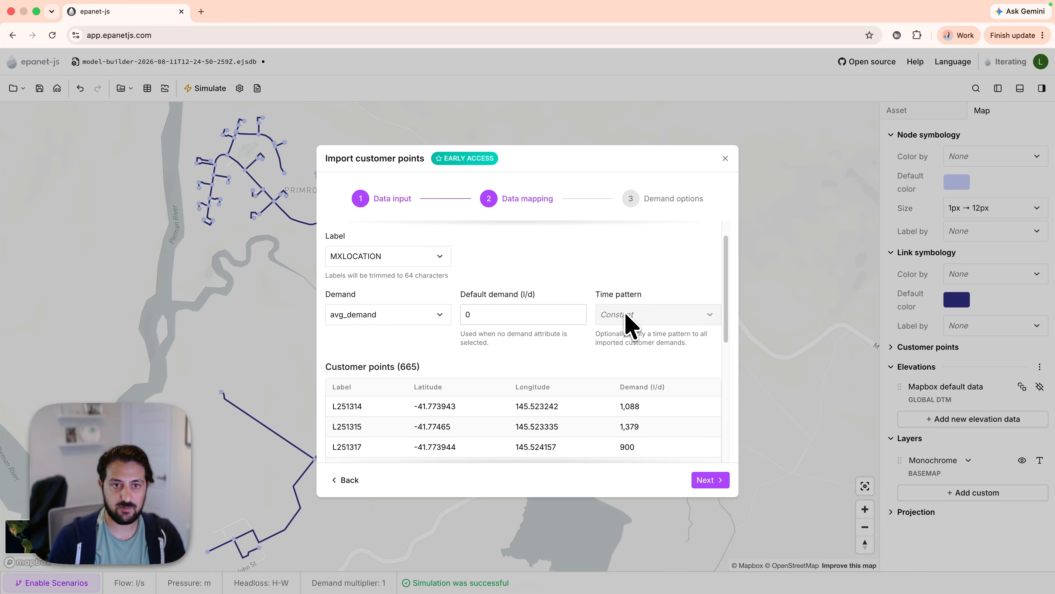
left_click(709, 480)
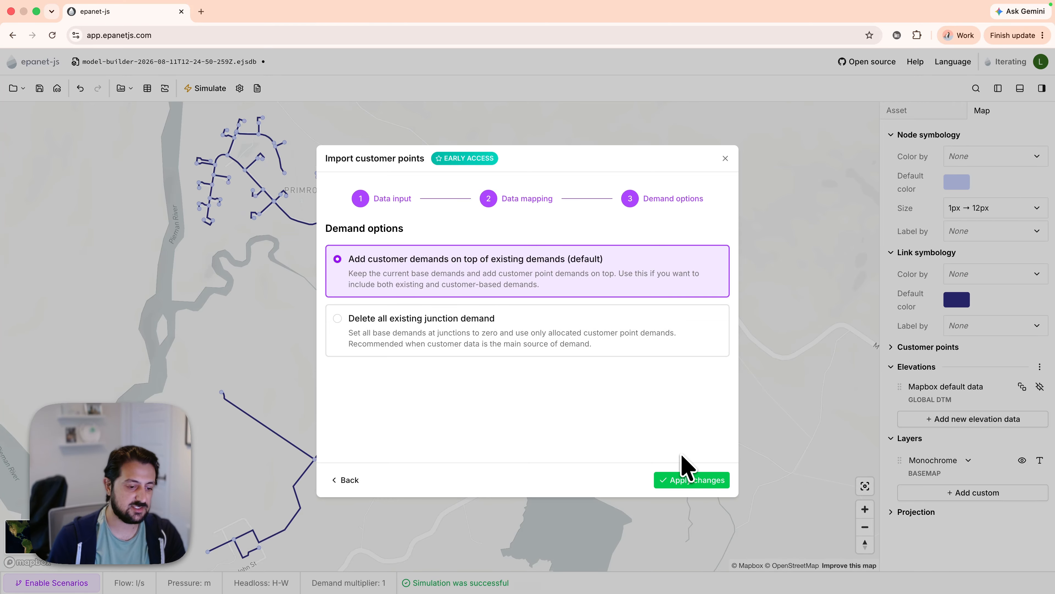
left_click(689, 482)
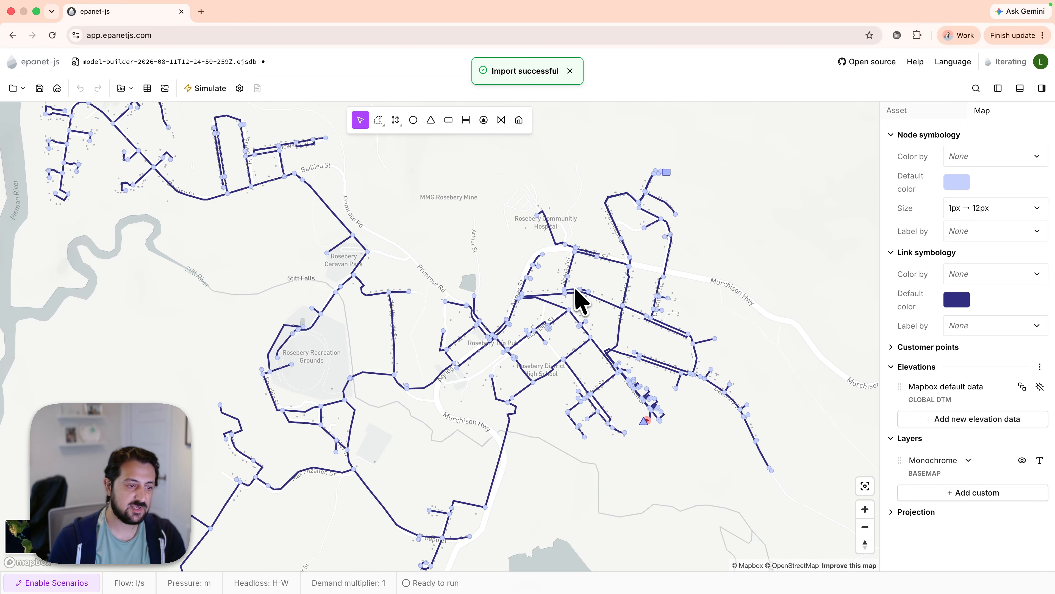
Step: Connect the unconnected customer point inside the Agnes St bend to the nearby pipe ending at junction J143
scroll(581, 300, "up", 10)
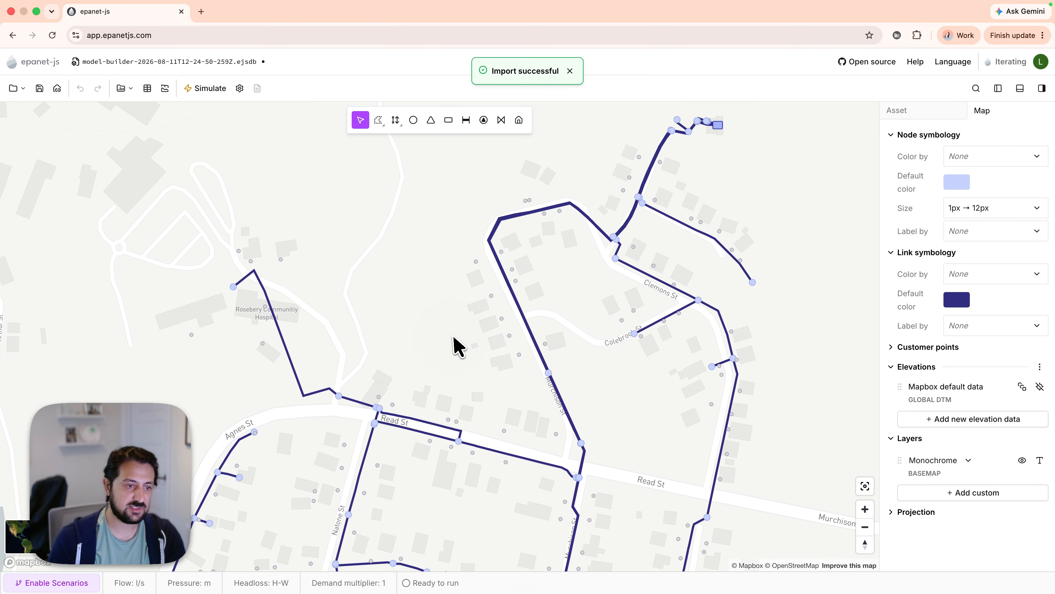
left_click_drag(591, 309, 514, 296)
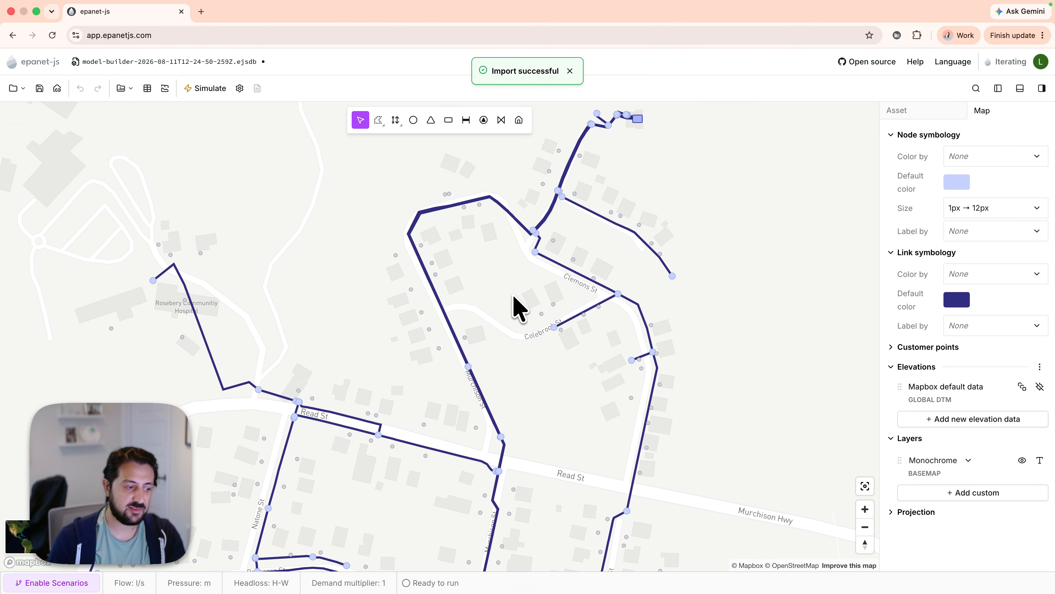
scroll(515, 296, "down", 3)
left_click_drag(382, 328, 455, 267)
scroll(319, 370, "up", 4)
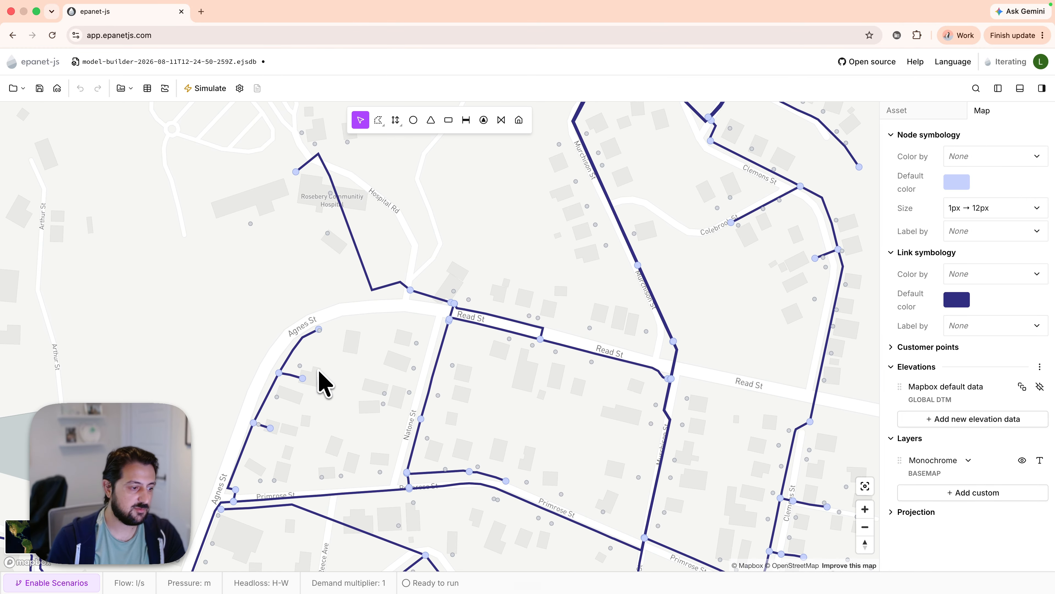
scroll(322, 372, "up", 2)
left_click_drag(323, 372, 439, 362)
scroll(438, 362, "up", 3)
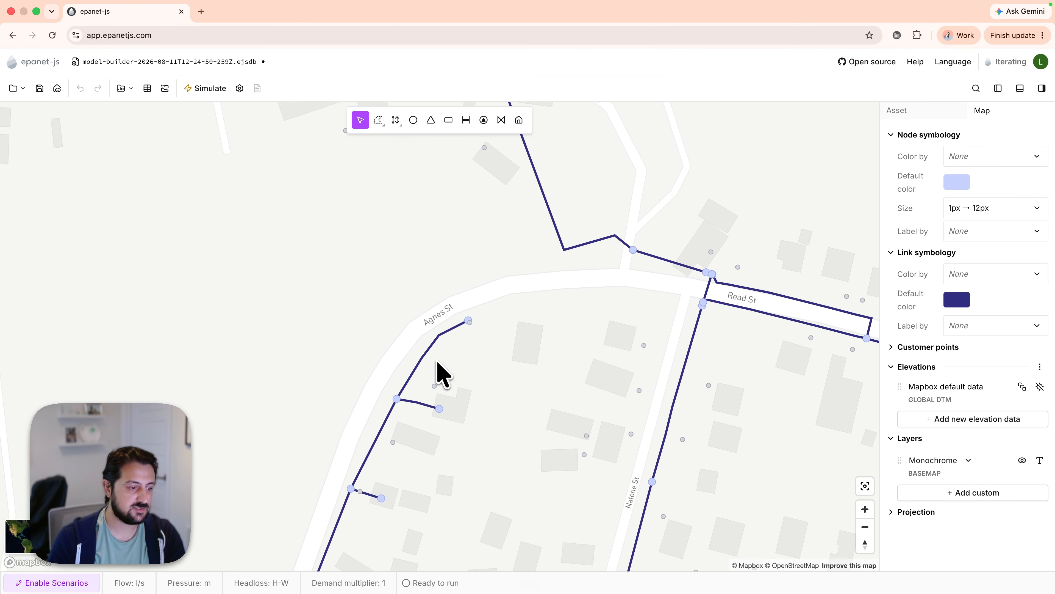
left_click(435, 395)
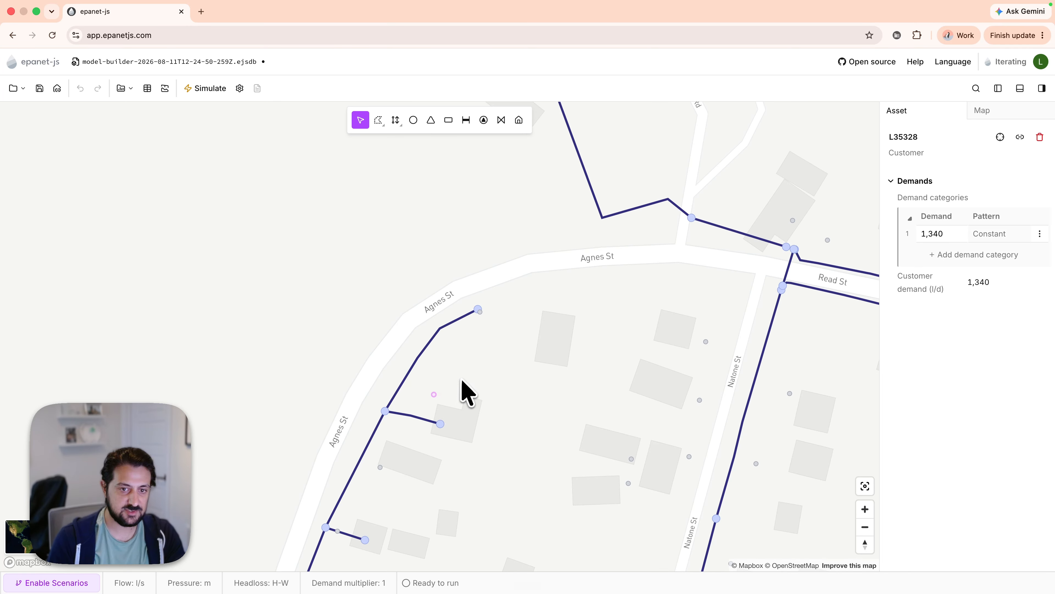
left_click(1020, 137)
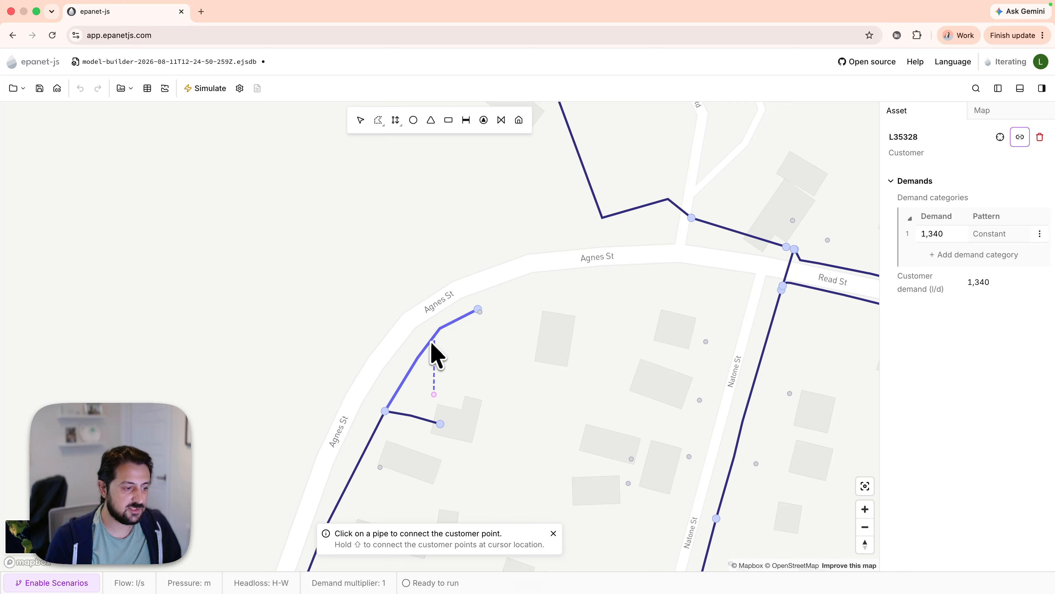
left_click(407, 377)
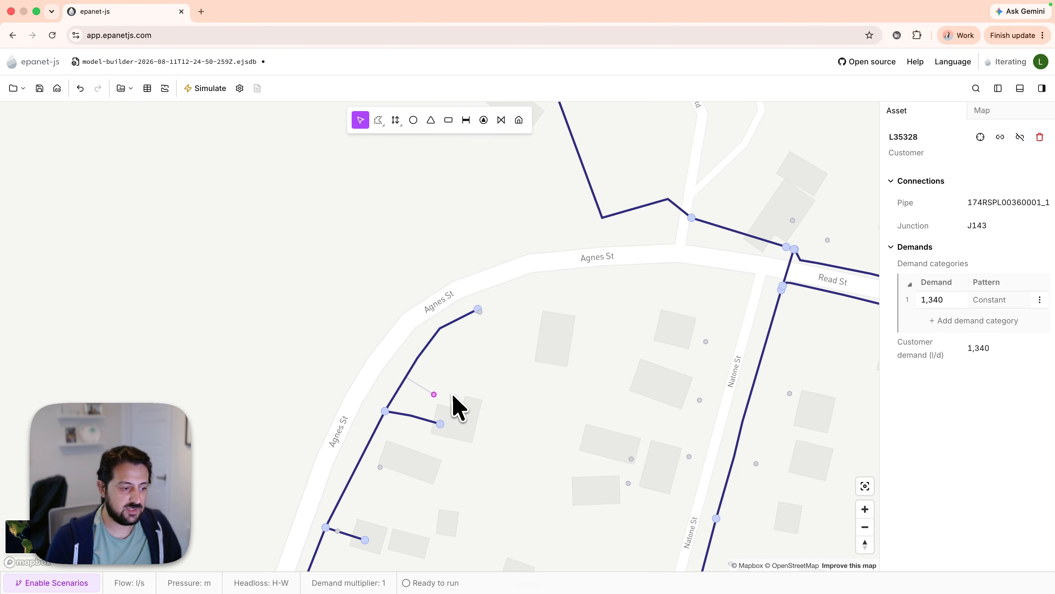
Step: Inspect the customer demand and connected customers of the Agnes St pipe and its junction J143
left_click(419, 365)
scroll(924, 408, "down", 2)
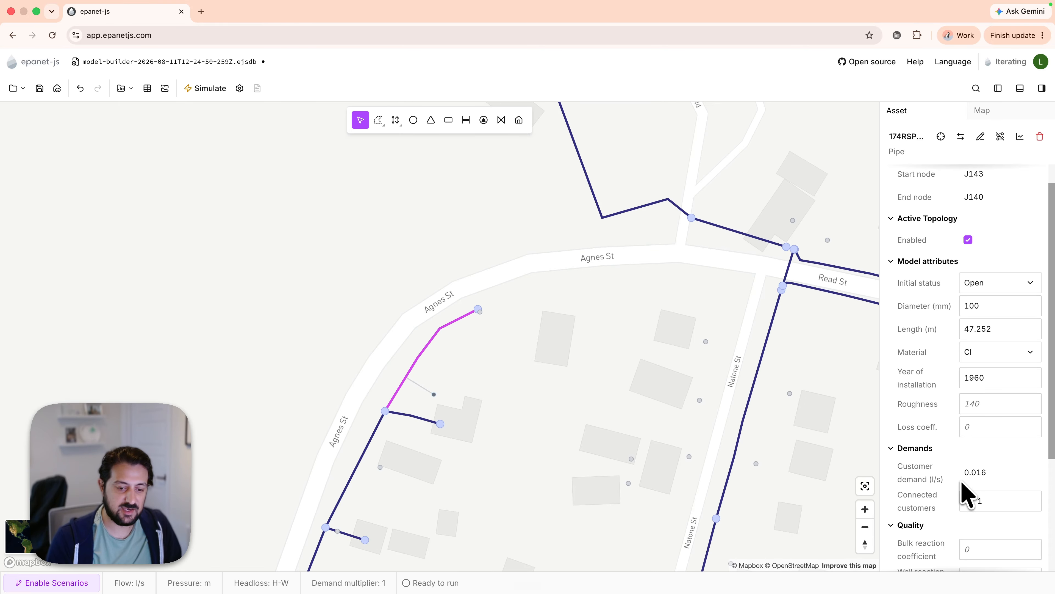
left_click(975, 503)
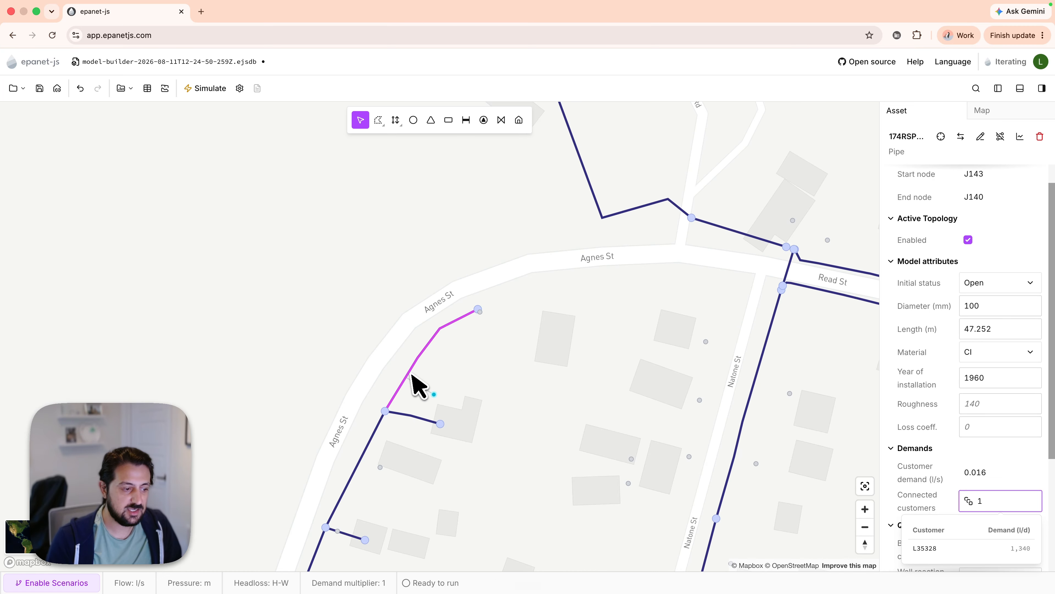
left_click(439, 395)
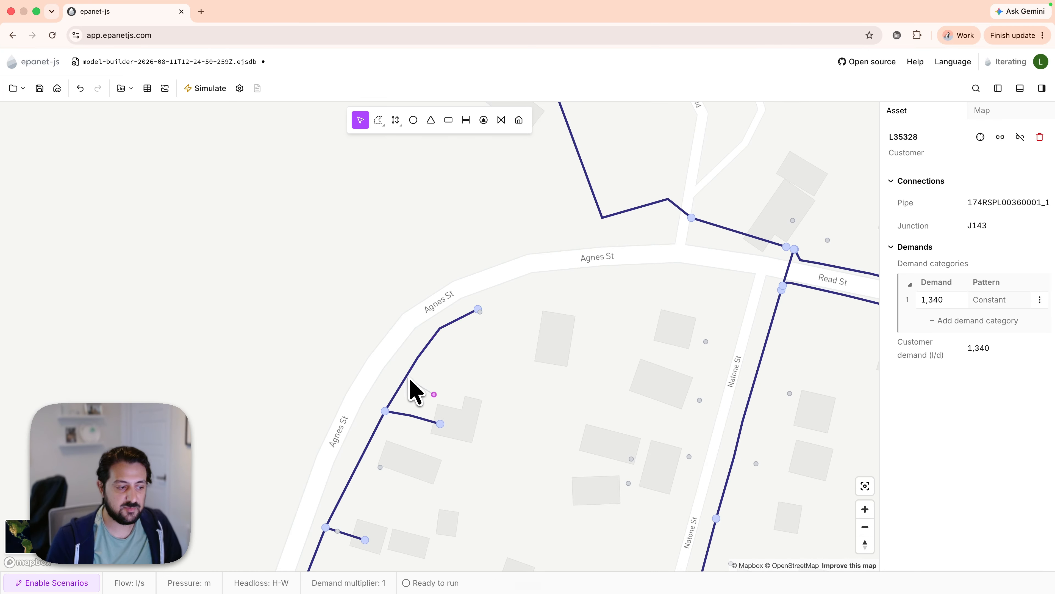
left_click(385, 411)
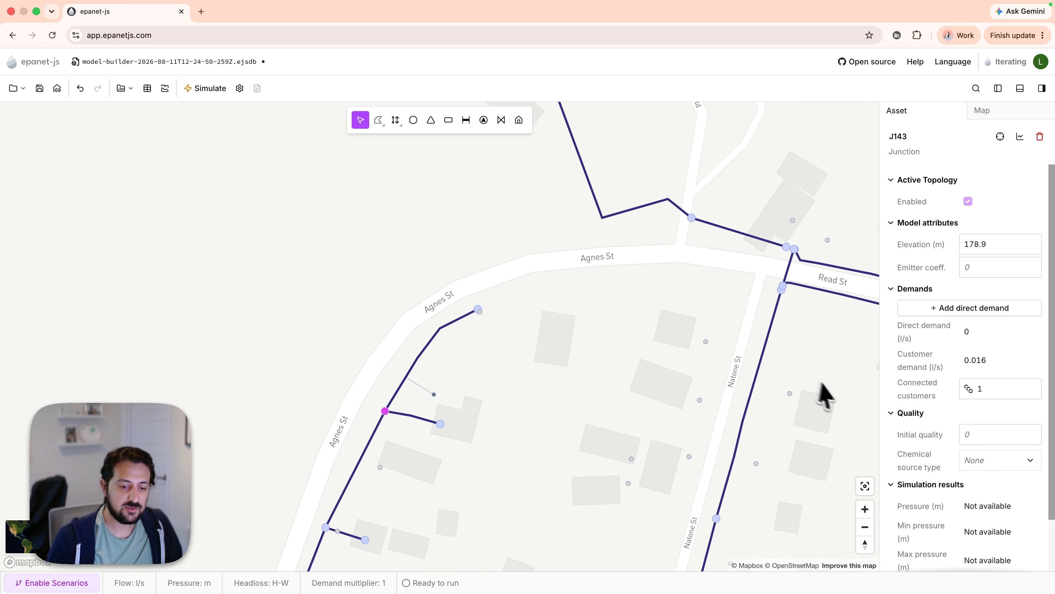
left_click(977, 389)
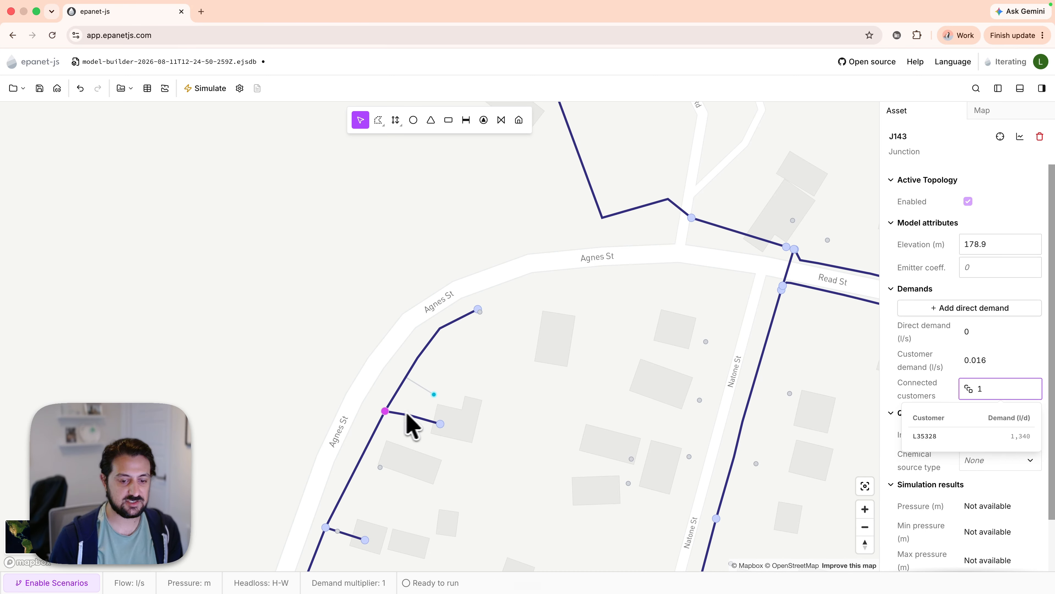
left_click(974, 359)
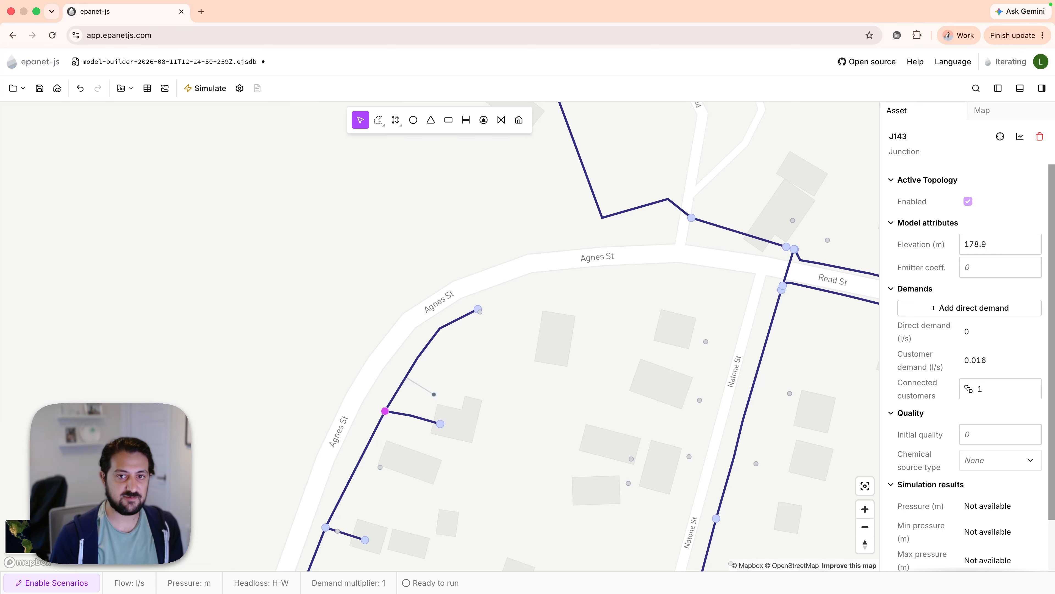
Step: Disconnect the Agnes St customer point from its pipe and clear the selection
left_click(436, 394)
left_click(1020, 137)
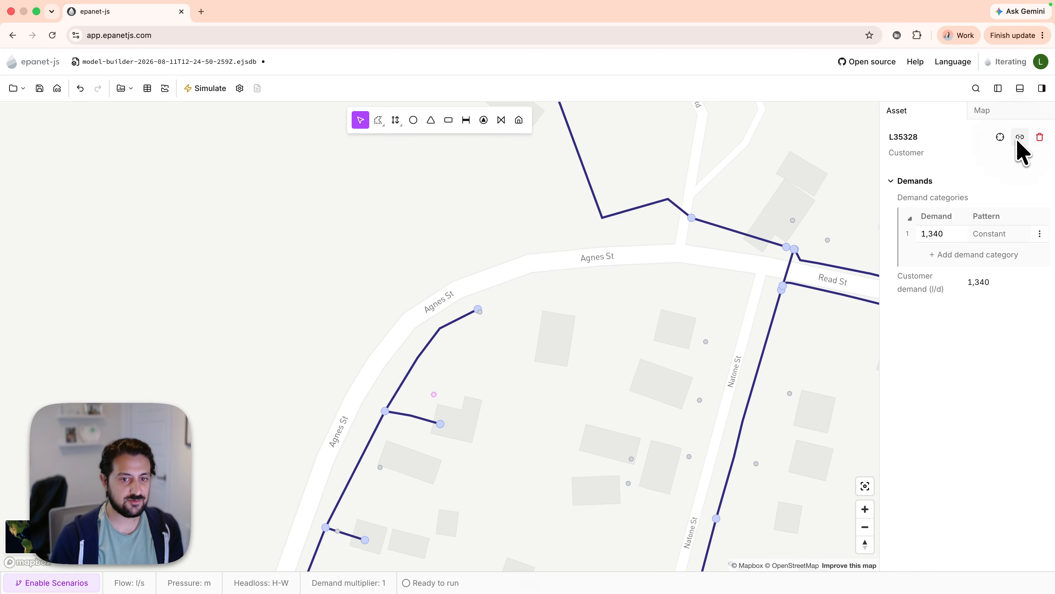
left_click(512, 255)
left_click_drag(511, 254, 481, 275)
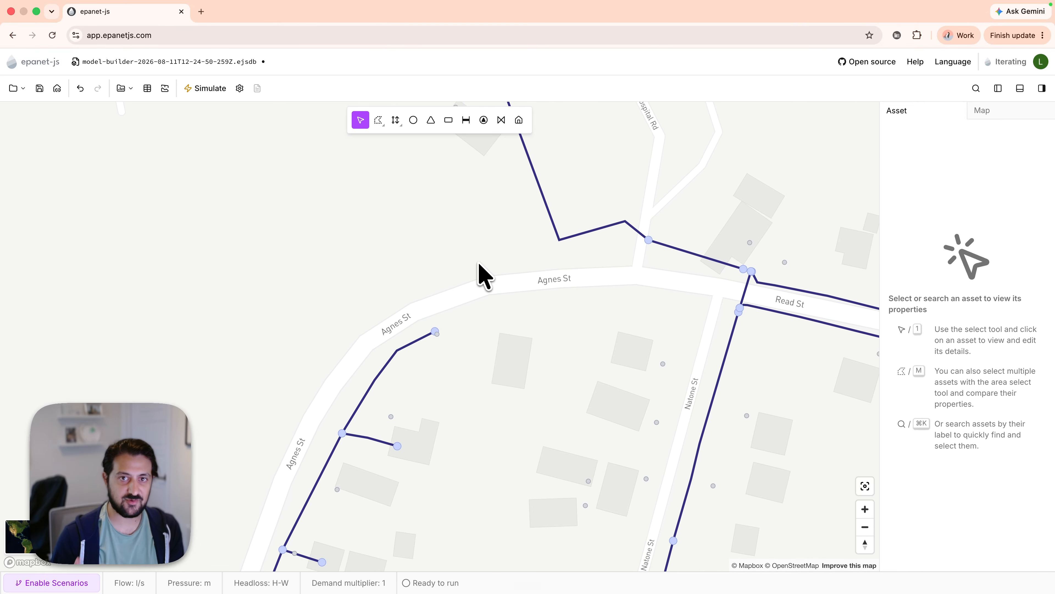
Step: Select the connected network with a boundary trace started from the pipe along Karlson St
scroll(480, 275, "down", 10)
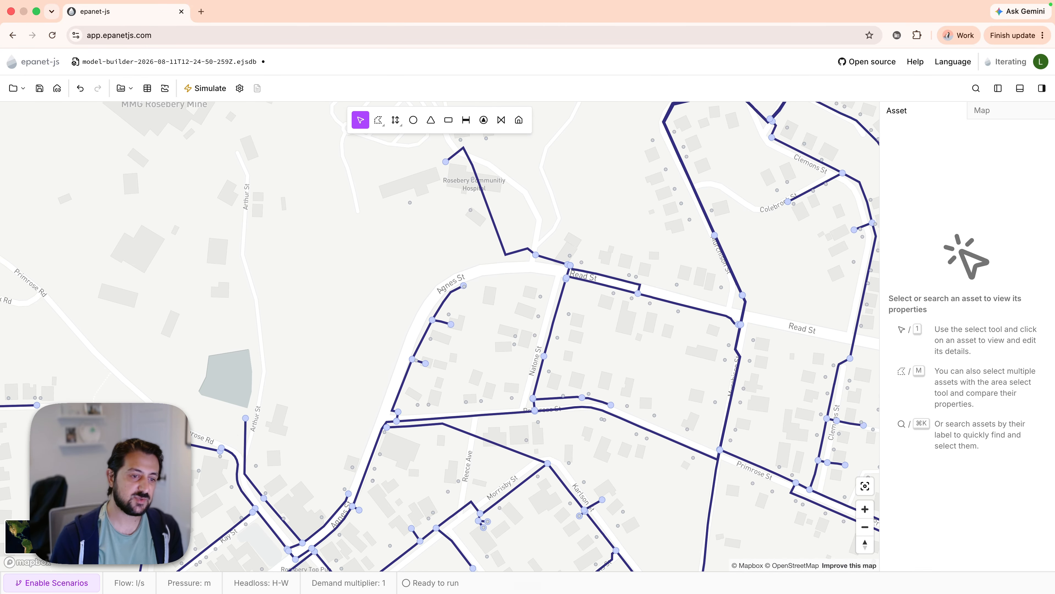
scroll(481, 276, "down", 10)
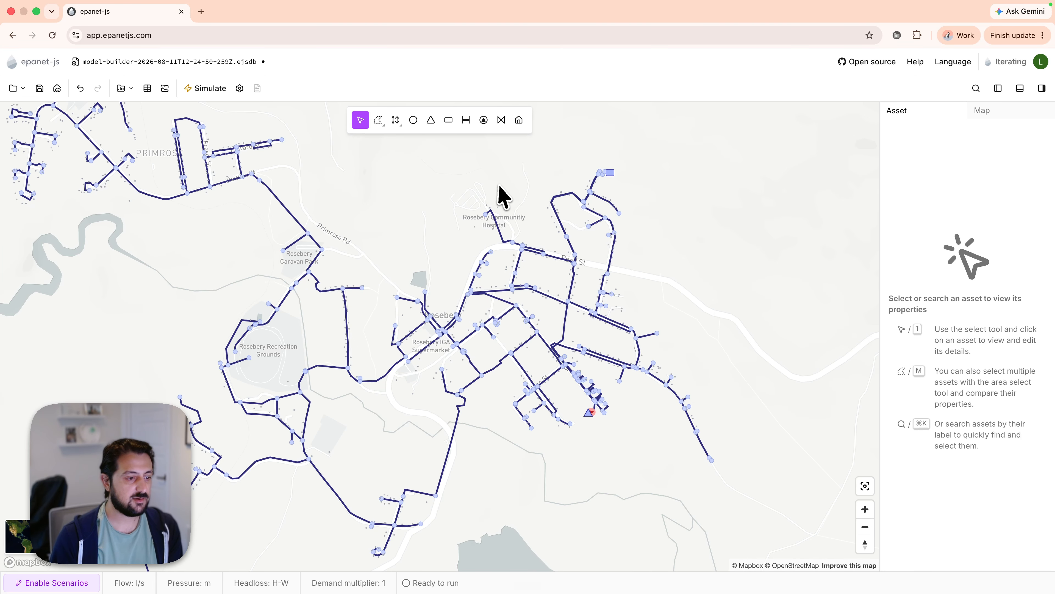
left_click_drag(497, 184, 450, 184)
scroll(519, 351, "up", 10)
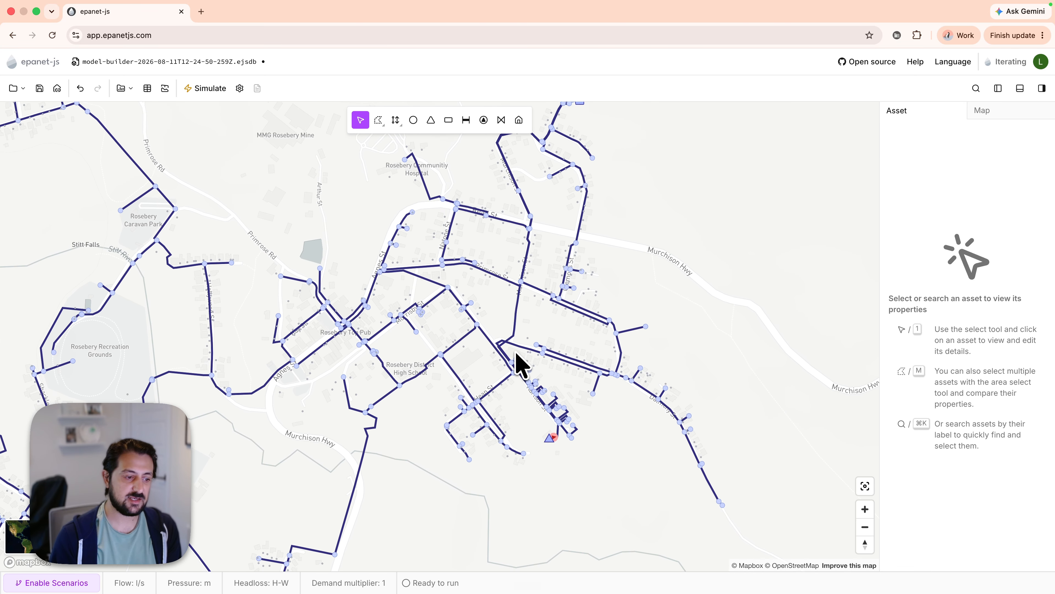
scroll(497, 343, "up", 3)
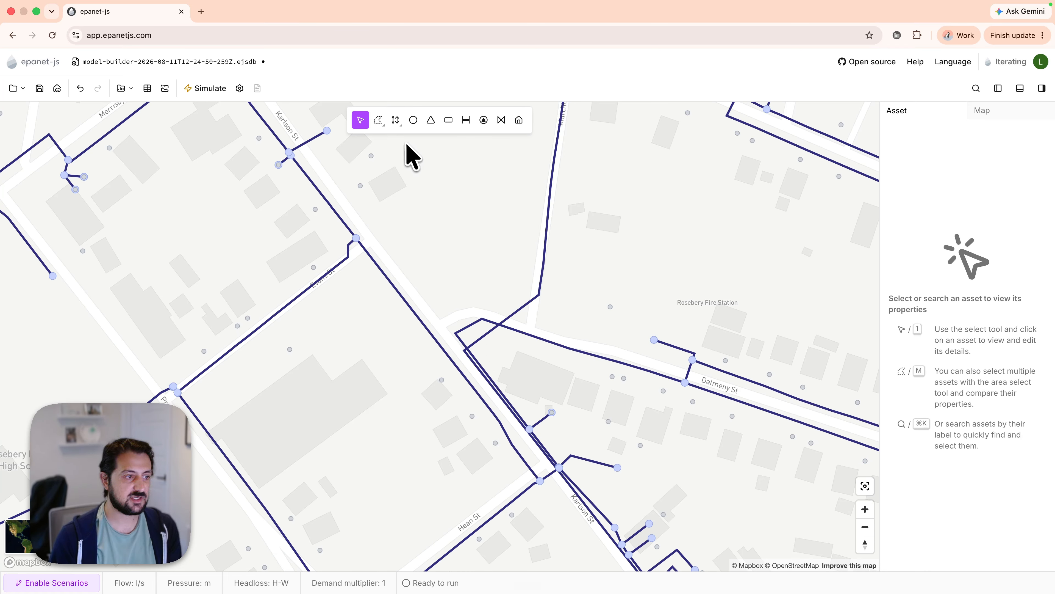
left_click(397, 121)
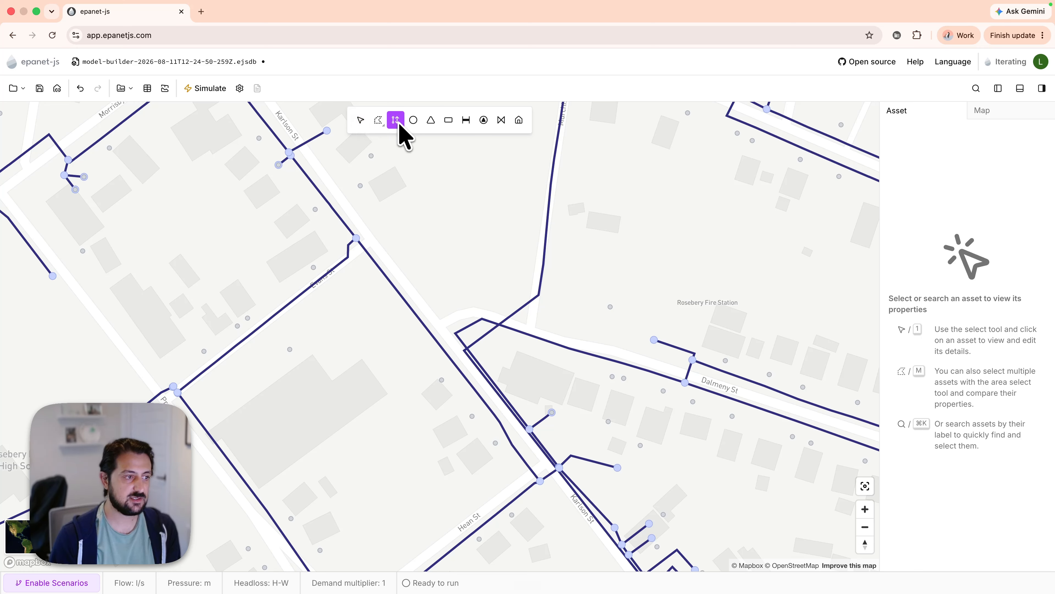
left_click(395, 120)
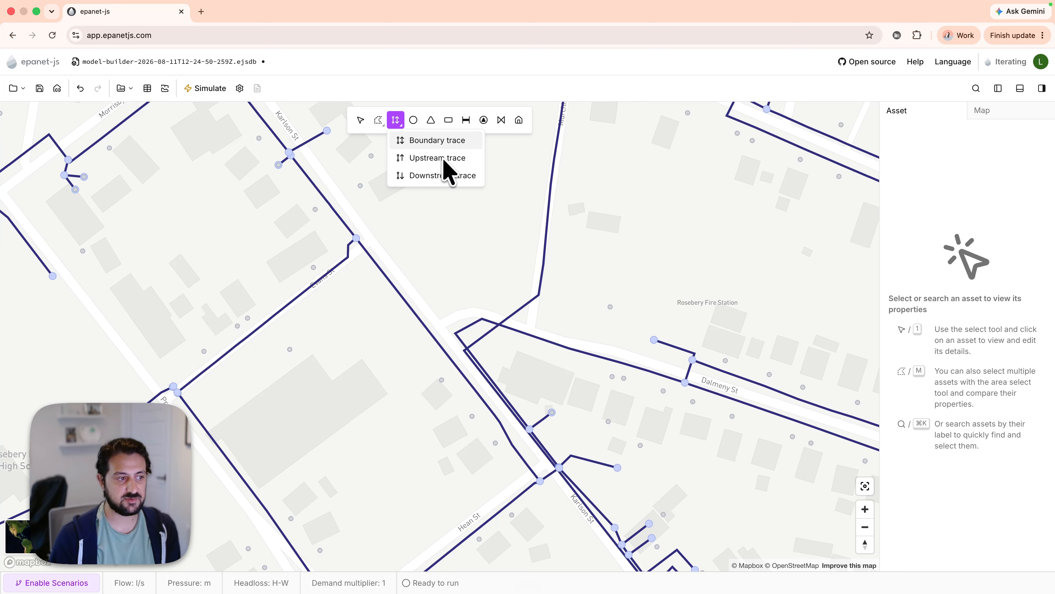
left_click(445, 143)
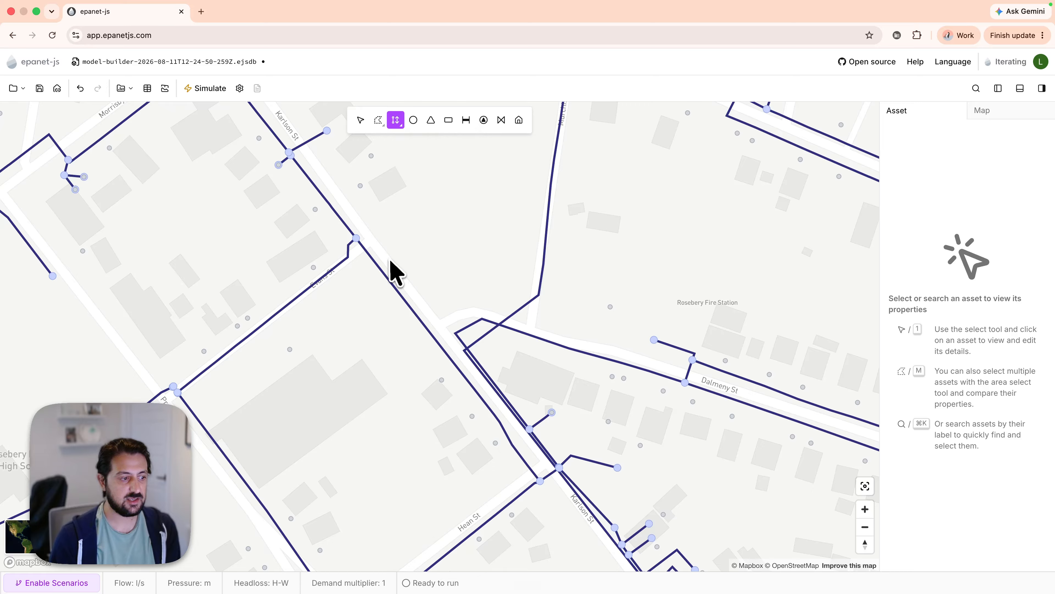
left_click(387, 273)
Step: Examine which pipes and junctions across the network the boundary trace covers
scroll(386, 273, "down", 8)
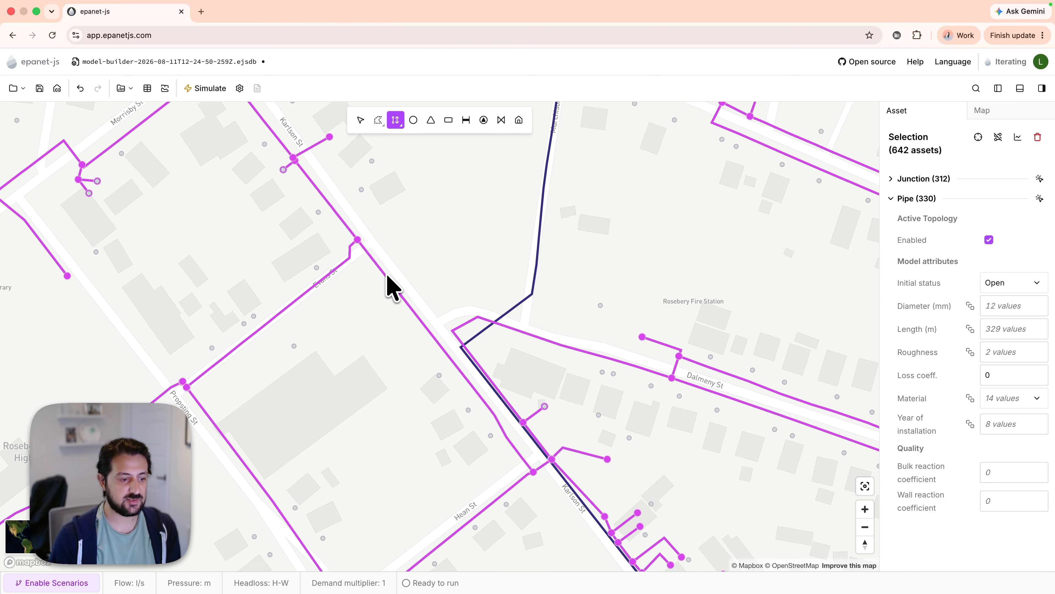
scroll(386, 274, "down", 8)
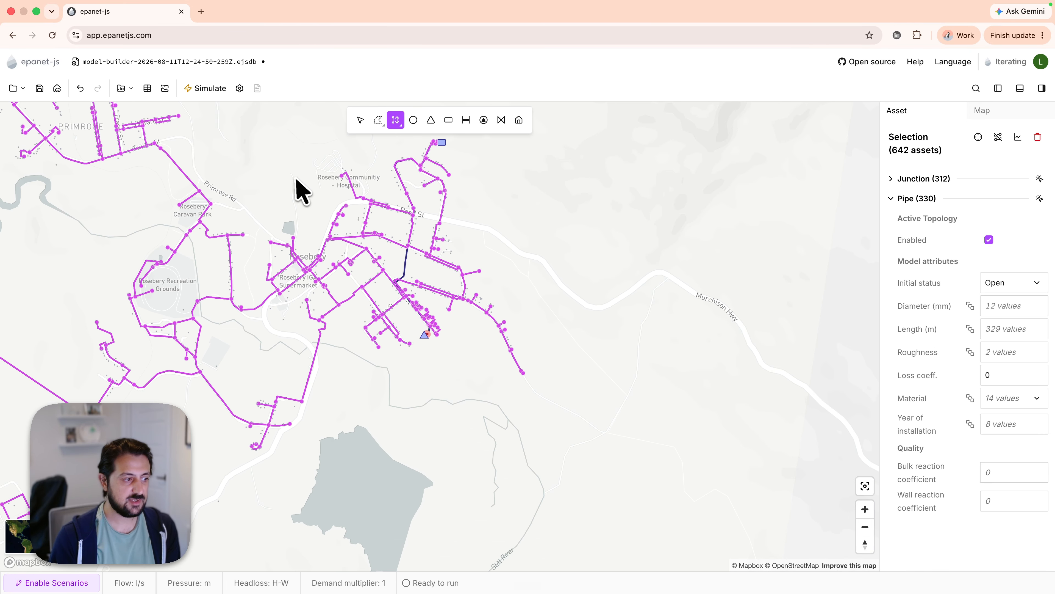
left_click_drag(295, 178, 402, 225)
scroll(464, 225, "down", 3)
scroll(463, 316, "up", 6)
scroll(428, 309, "up", 4)
scroll(428, 309, "down", 3)
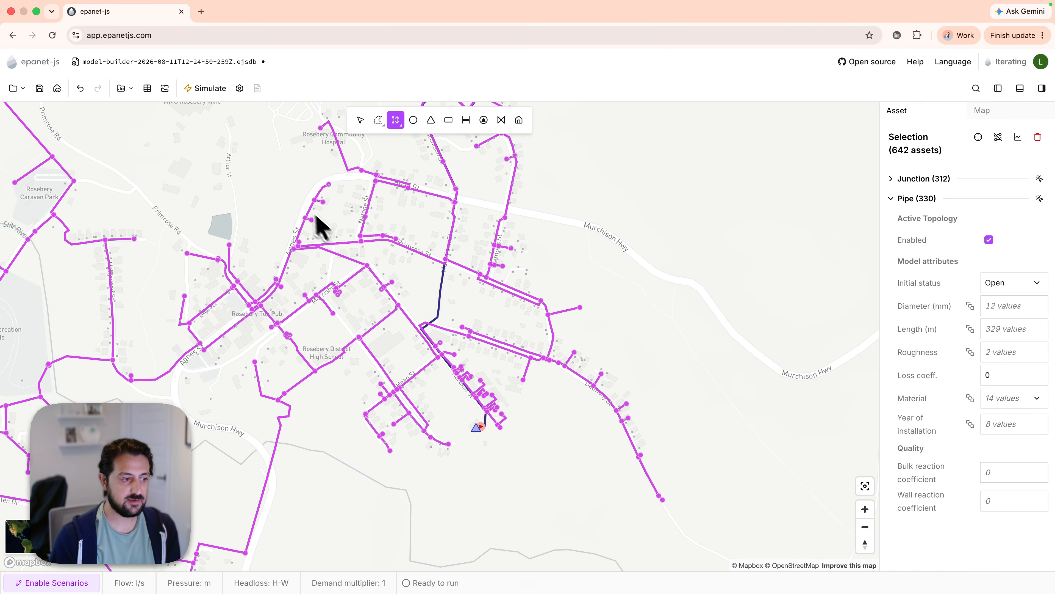
Step: Open the customers allocation for the traced network and restrict its scope to the selected pipes only
left_click_drag(271, 181, 367, 200)
scroll(328, 195, "down", 2)
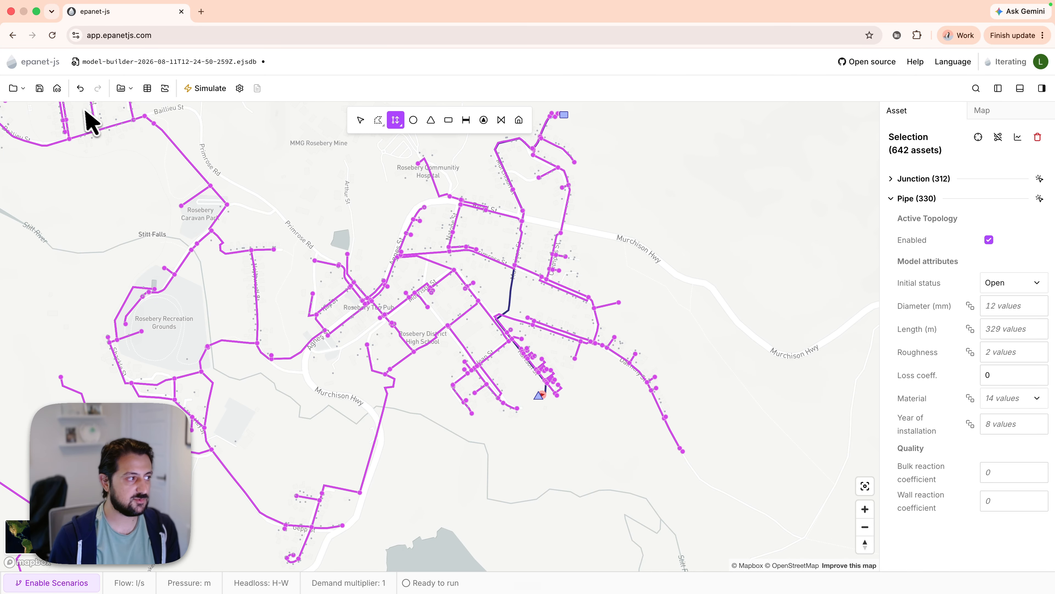
left_click(57, 89)
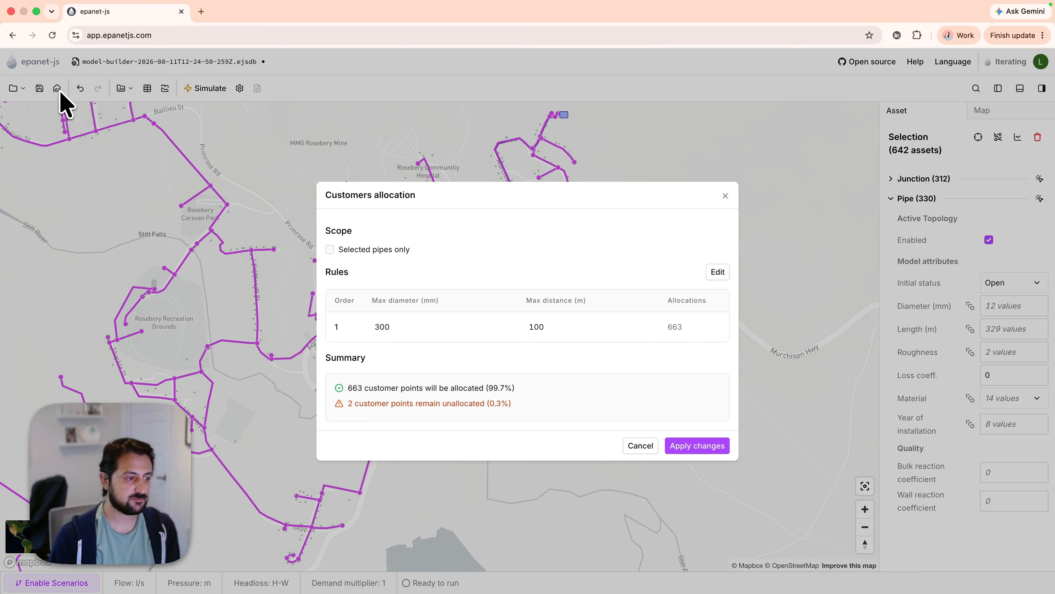
left_click(330, 249)
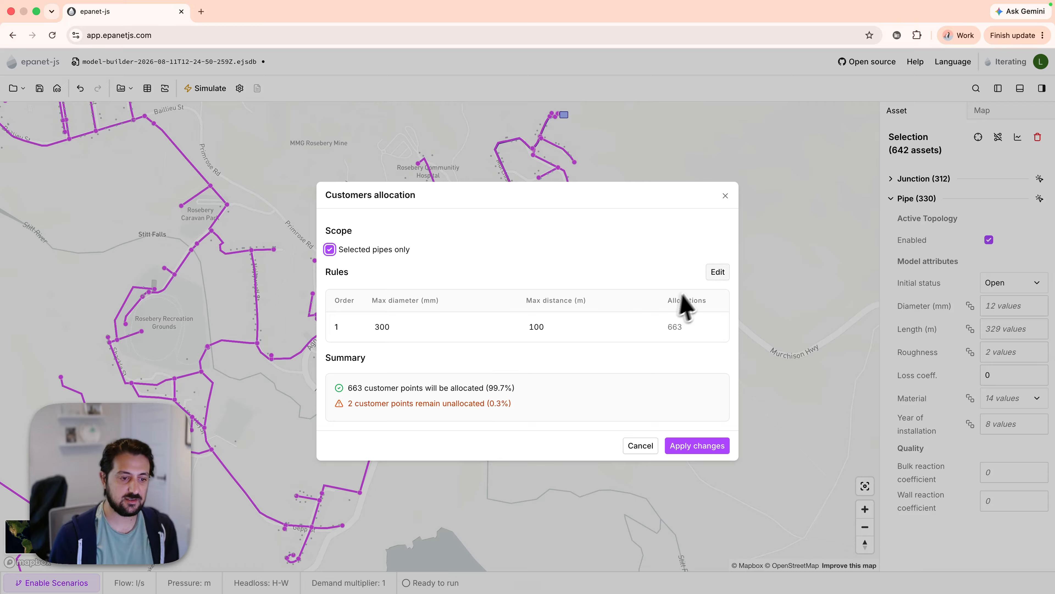
Step: Add a second allocation rule with a maximum diameter of 100 mm and a maximum distance of 50 m
left_click(716, 272)
left_click(552, 384)
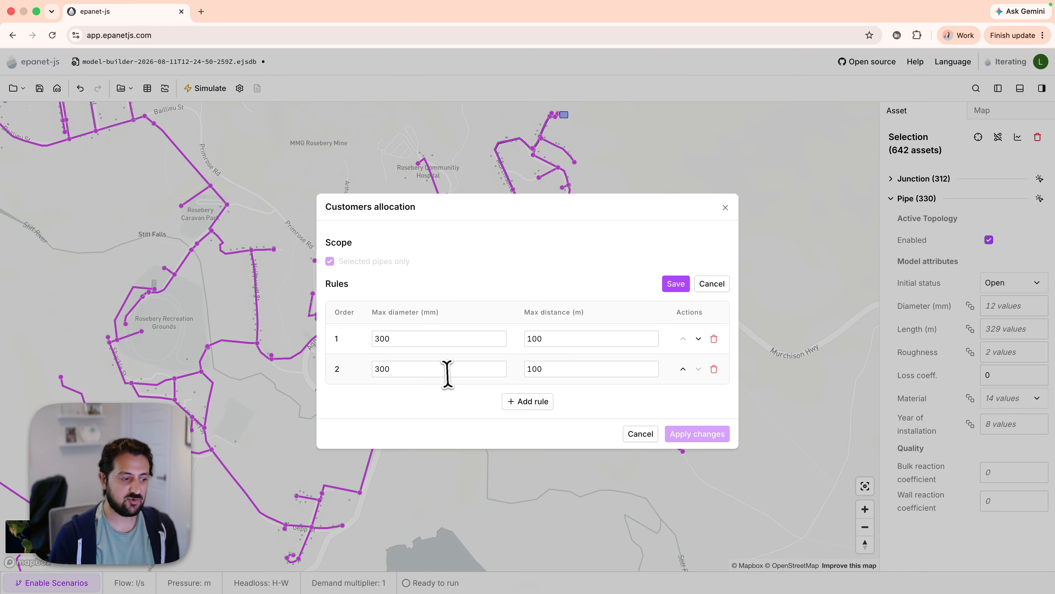
left_click(439, 369)
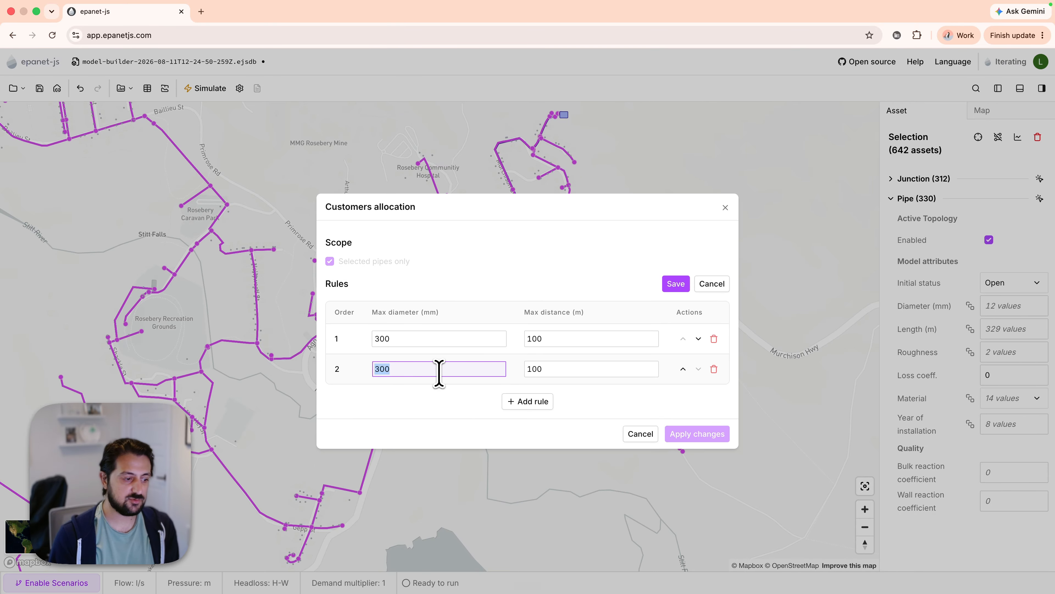
left_click(559, 369)
Step: Add a third allocation rule of 300 mm diameter and 1000 m distance, save the rules and apply the allocation
left_click(543, 404)
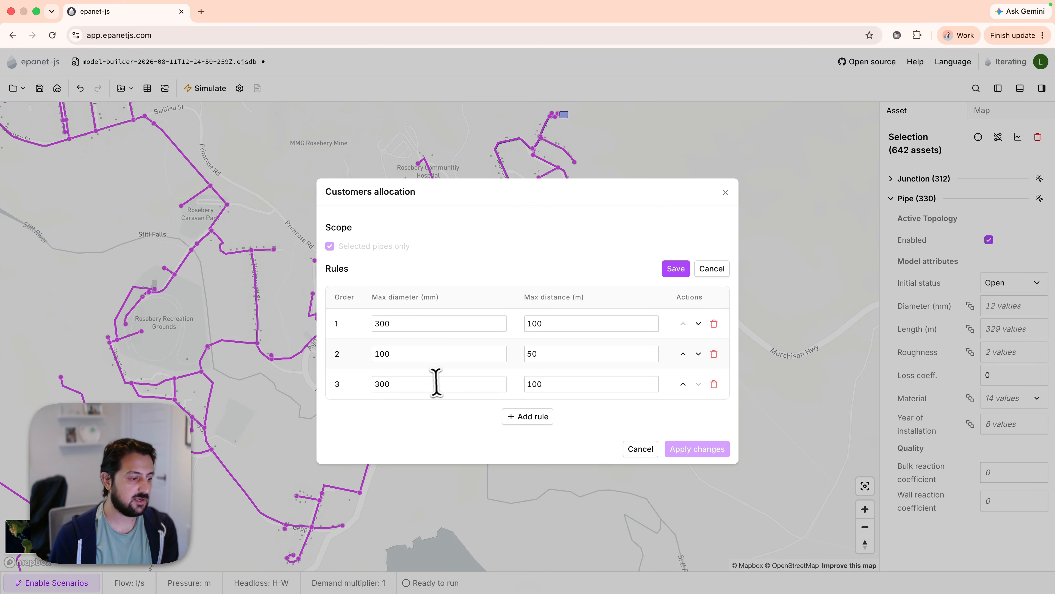
left_click(582, 384)
left_click(603, 383)
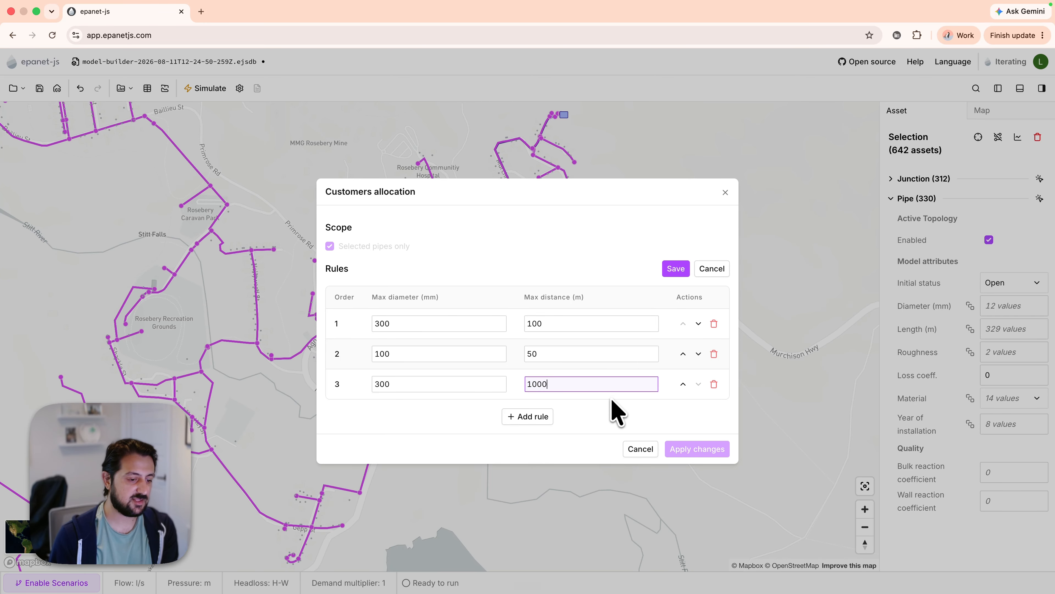
left_click(676, 268)
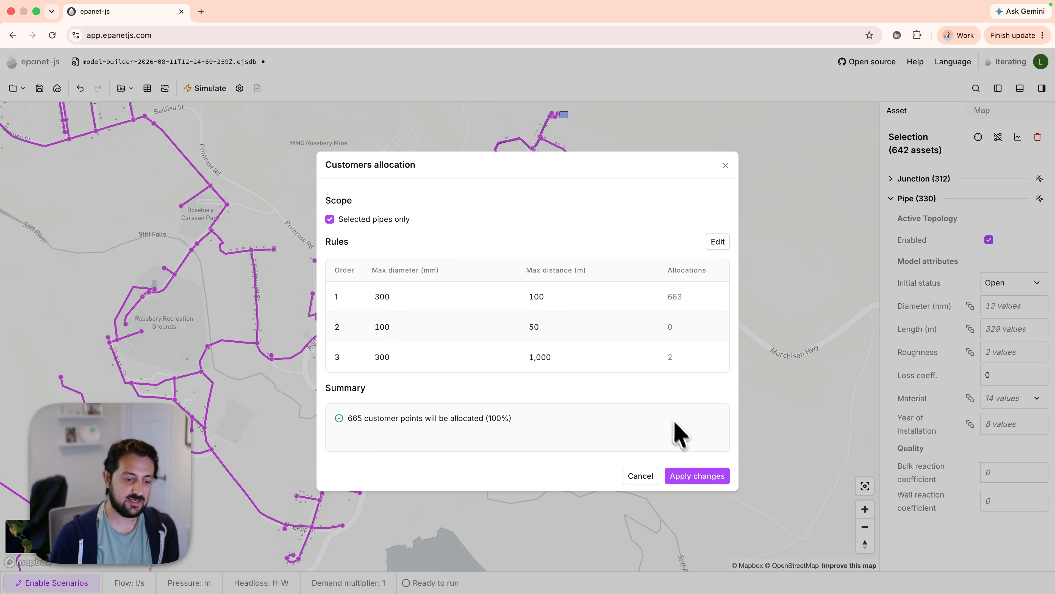
left_click(699, 477)
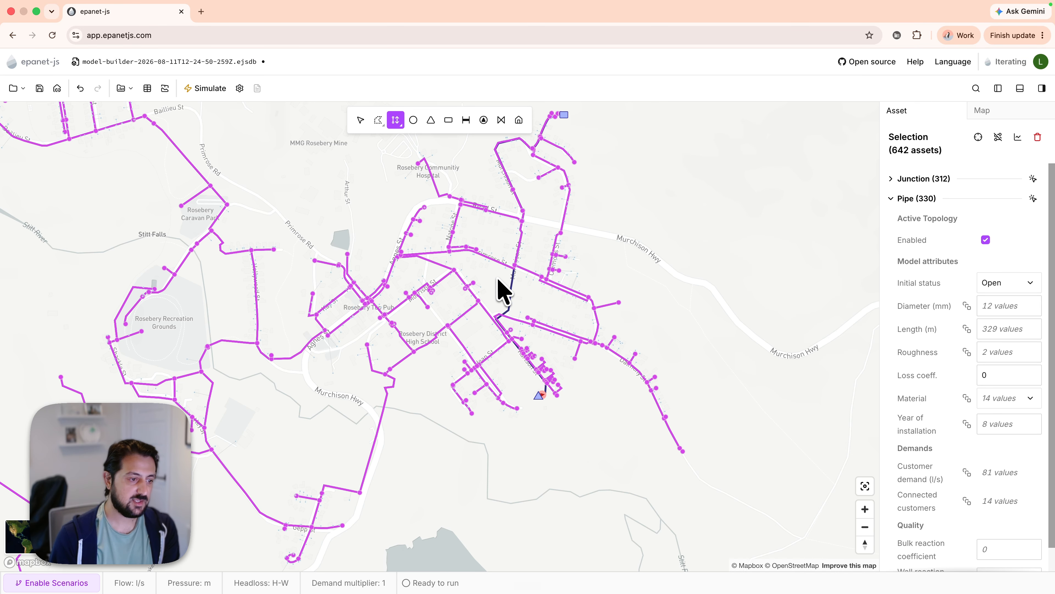
Step: Clear the selection and examine the customer connections to the pipes around Read St and Clemons St
left_click(498, 267)
scroll(499, 277, "up", 10)
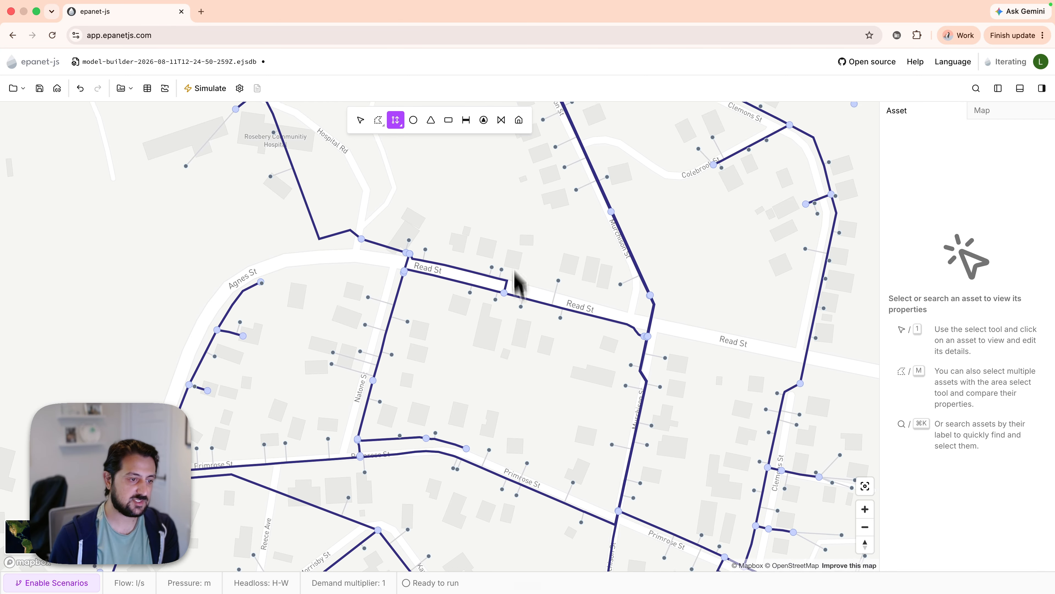
left_click_drag(512, 366, 502, 391)
left_click_drag(541, 287, 491, 262)
scroll(602, 267, "down", 3)
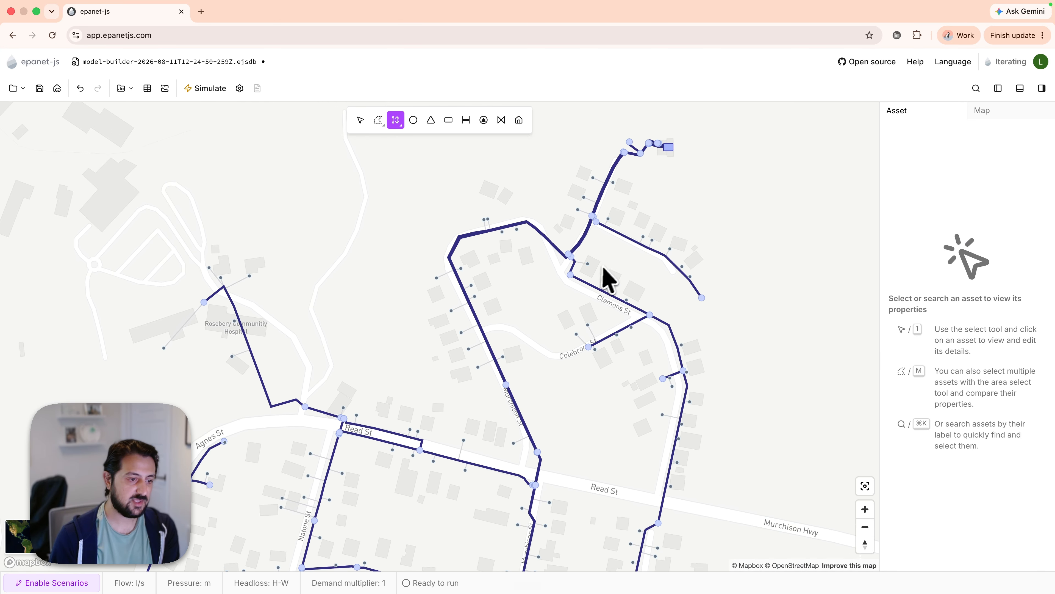
scroll(590, 316, "down", 6)
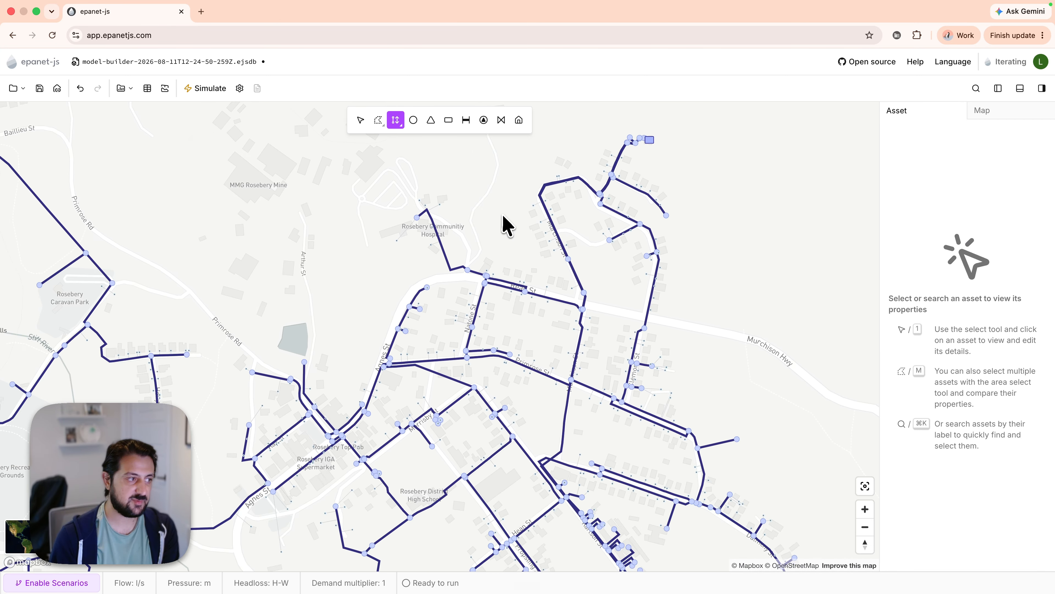
scroll(502, 231, "down", 5)
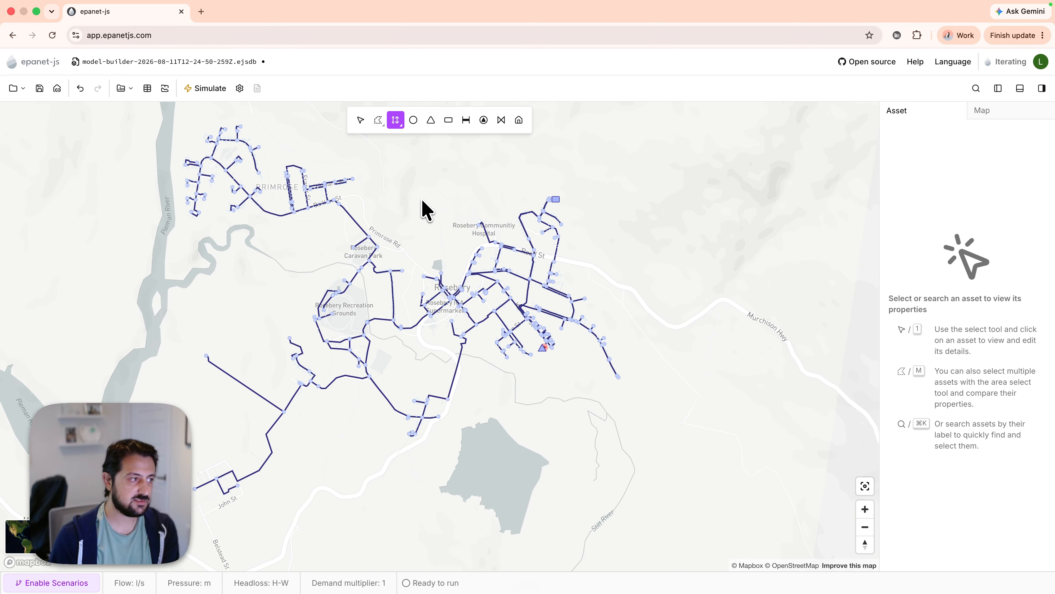
Step: Run the hydraulic simulation of the network and close its completion message
left_click(207, 88)
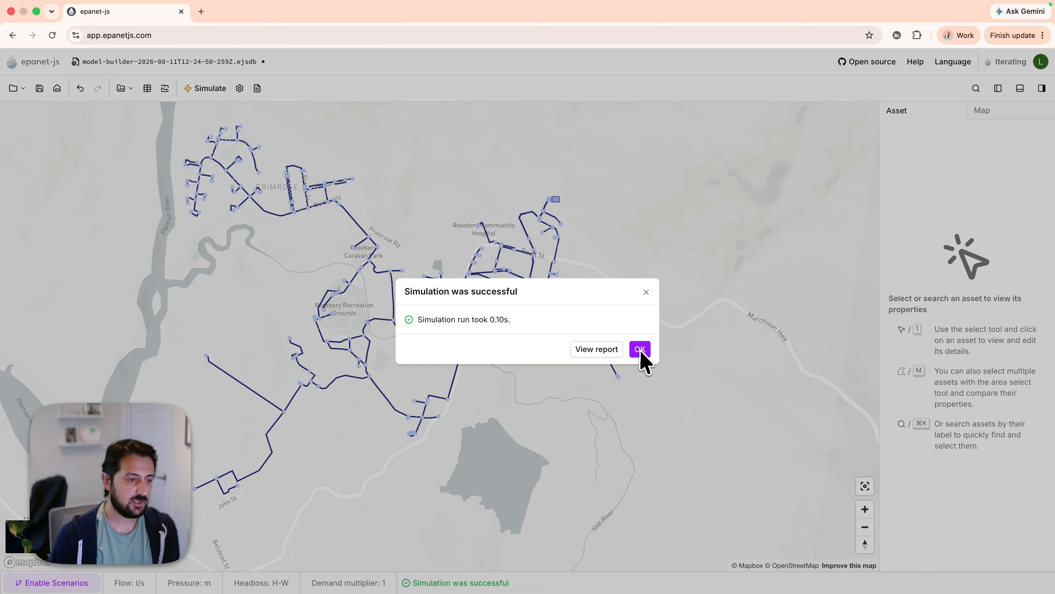
left_click(640, 351)
scroll(578, 266, "up", 5)
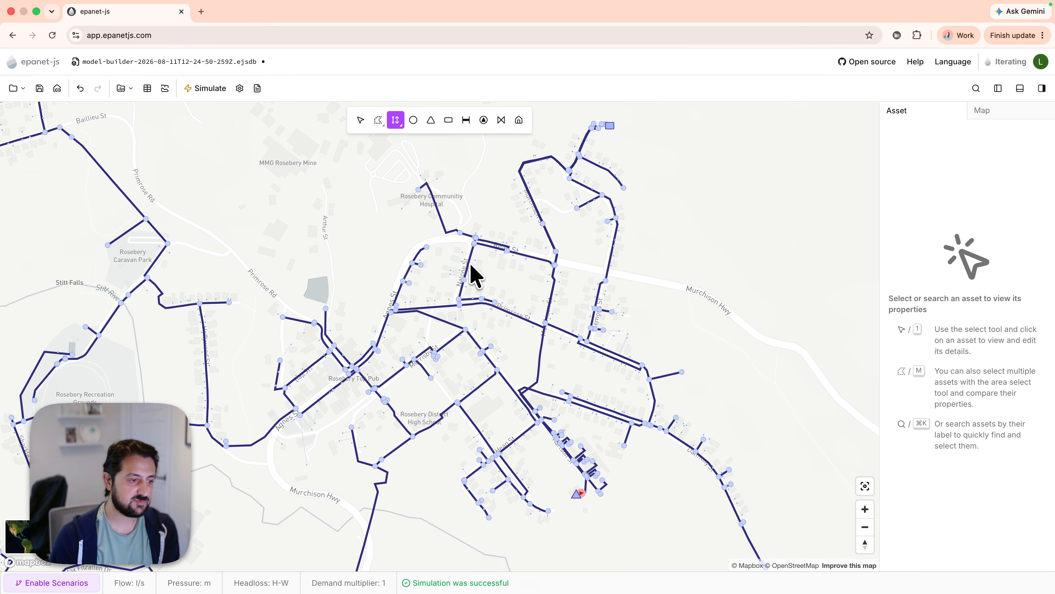
Step: Inspect the customer demand and simulation results of the pipe along Nalone St
key("super+a")
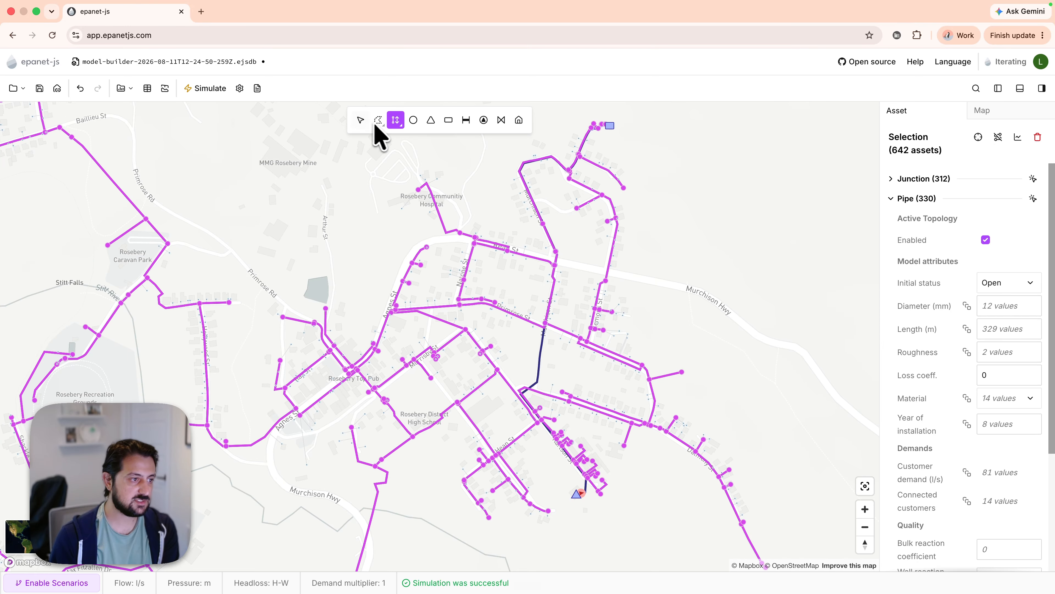
left_click(360, 120)
left_click(368, 224)
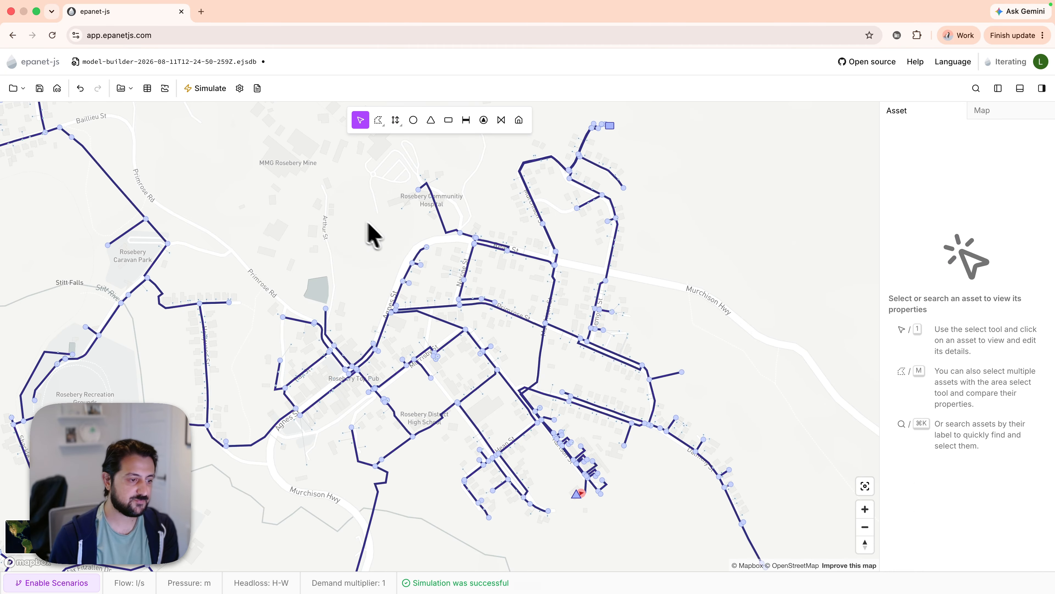
left_click(467, 266)
scroll(940, 372, "down", 5)
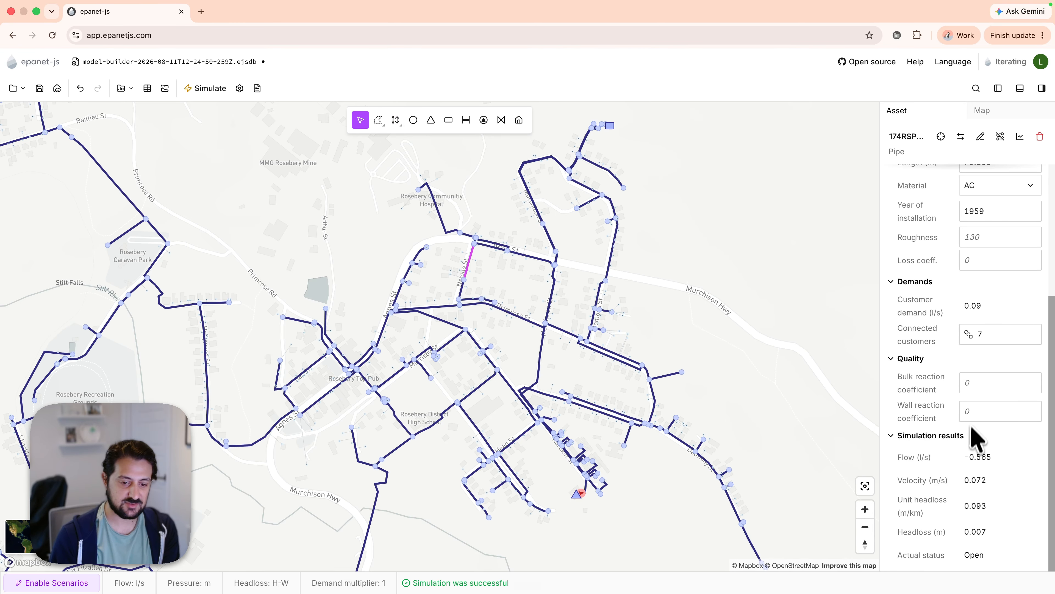
Step: Color the nodes by Pressure (m) and the links by Flow (abs.) (l/s) in the map symbology
left_click(982, 111)
left_click(988, 158)
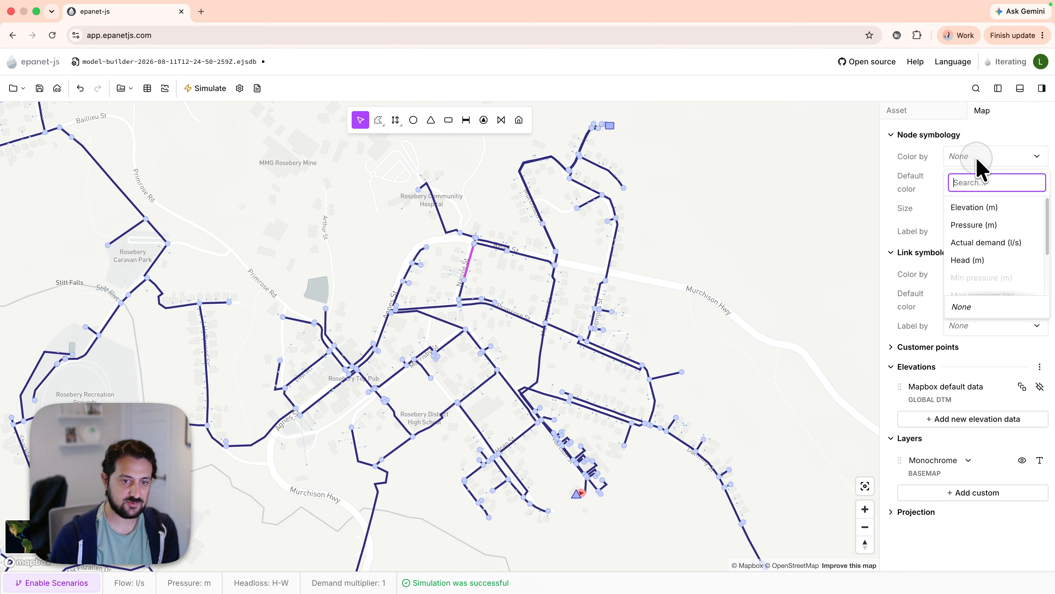
left_click(985, 225)
left_click(986, 290)
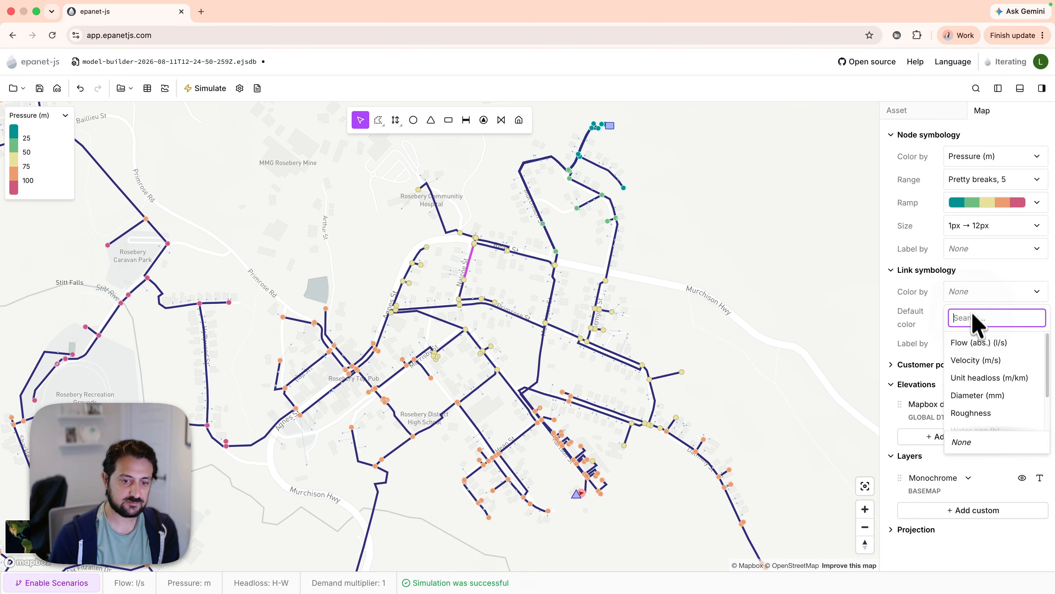
left_click(952, 340)
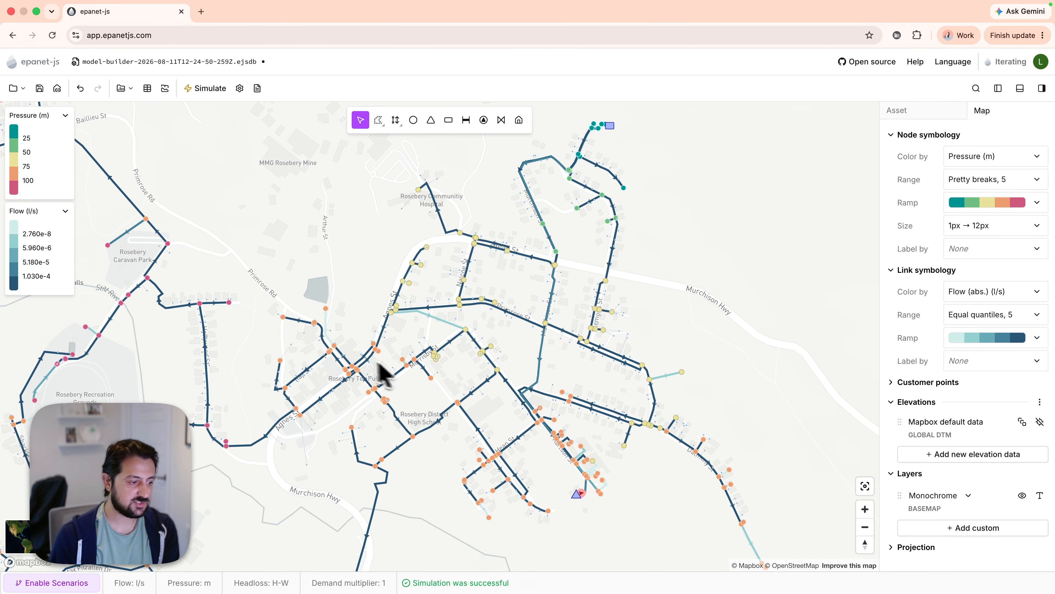
Step: Examine the pressure and flow distribution across the whole Rosebery network, including the Primrose area
scroll(271, 307, "down", 3)
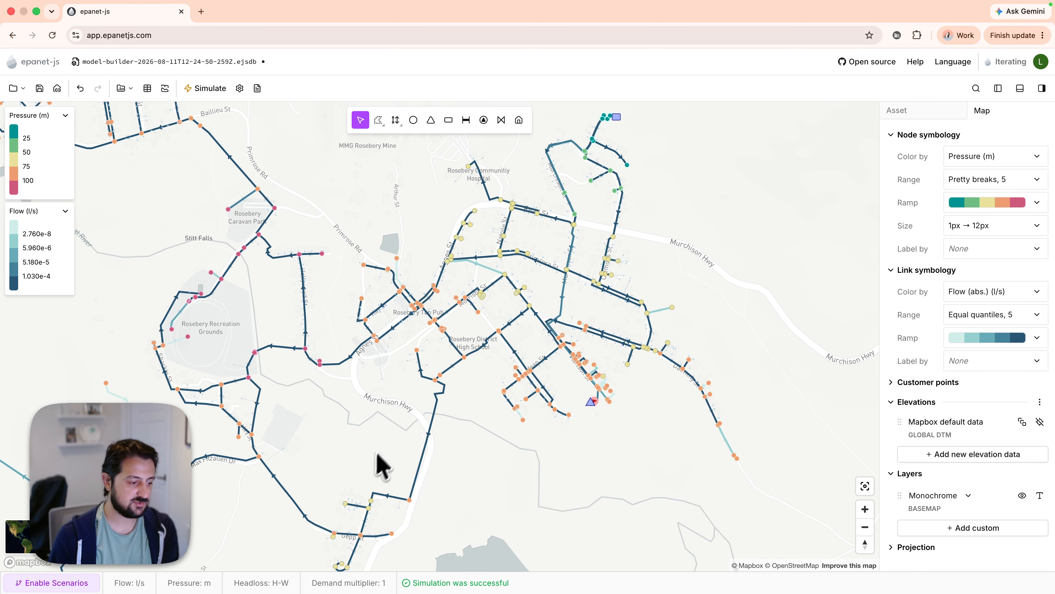
left_click_drag(376, 218, 393, 234)
scroll(394, 236, "down", 1)
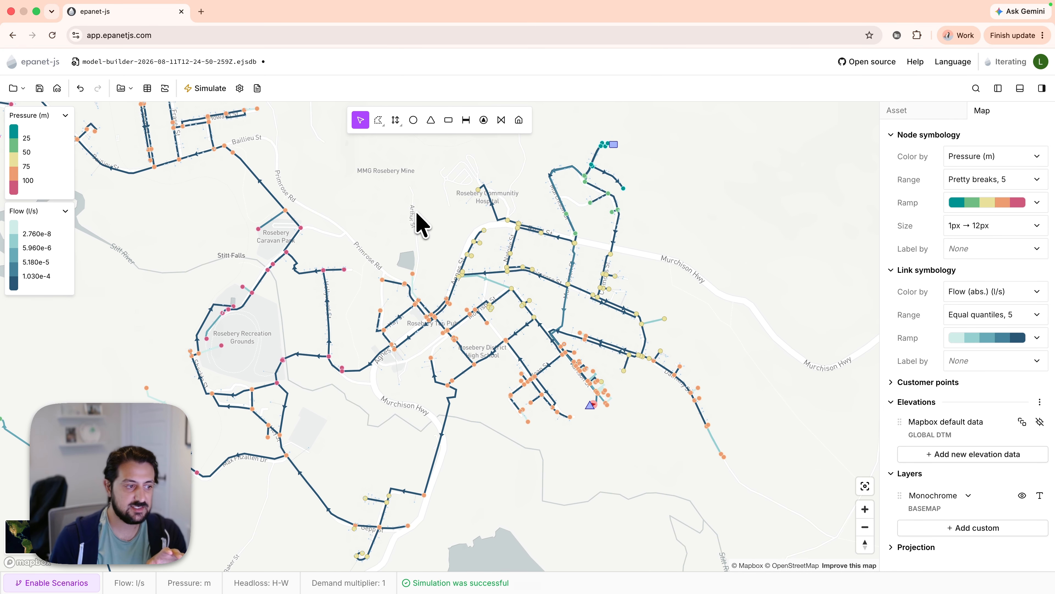
left_click_drag(417, 214, 444, 232)
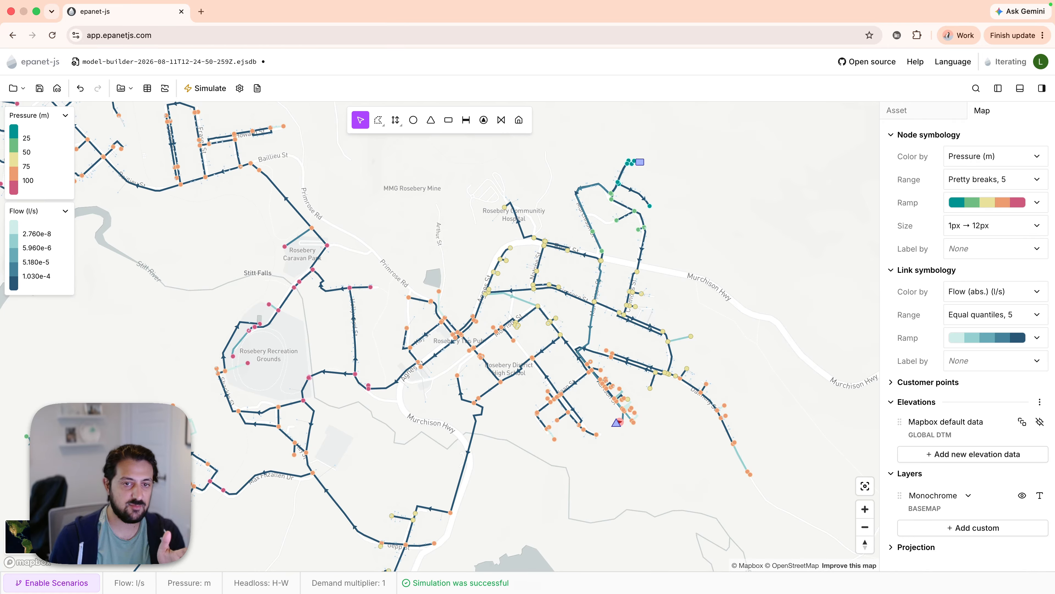
scroll(419, 257, "down", 1)
left_click_drag(413, 249, 464, 239)
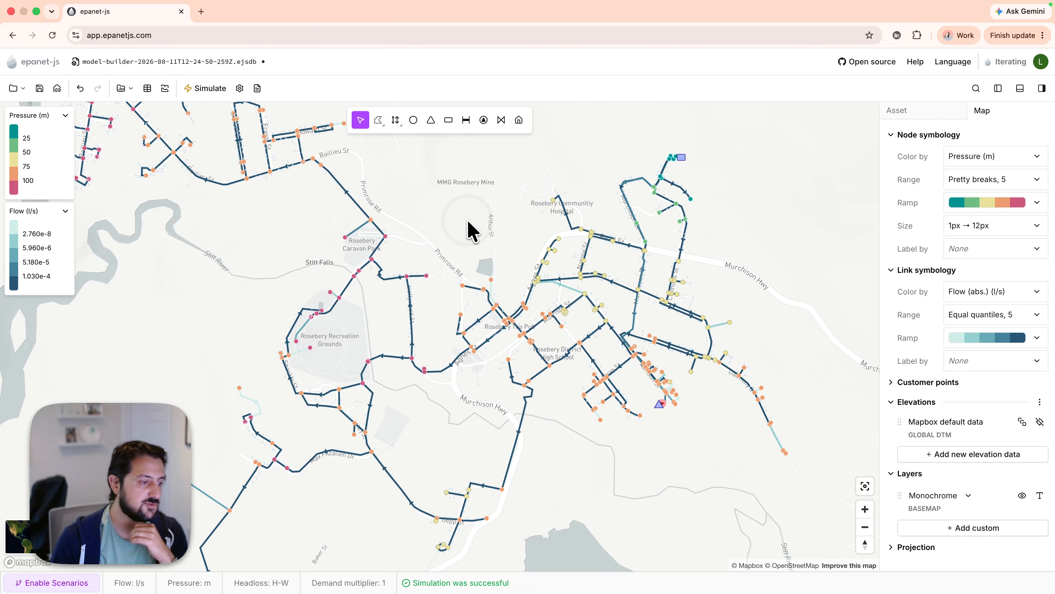
scroll(466, 220, "down", 3)
left_click_drag(447, 199, 455, 220)
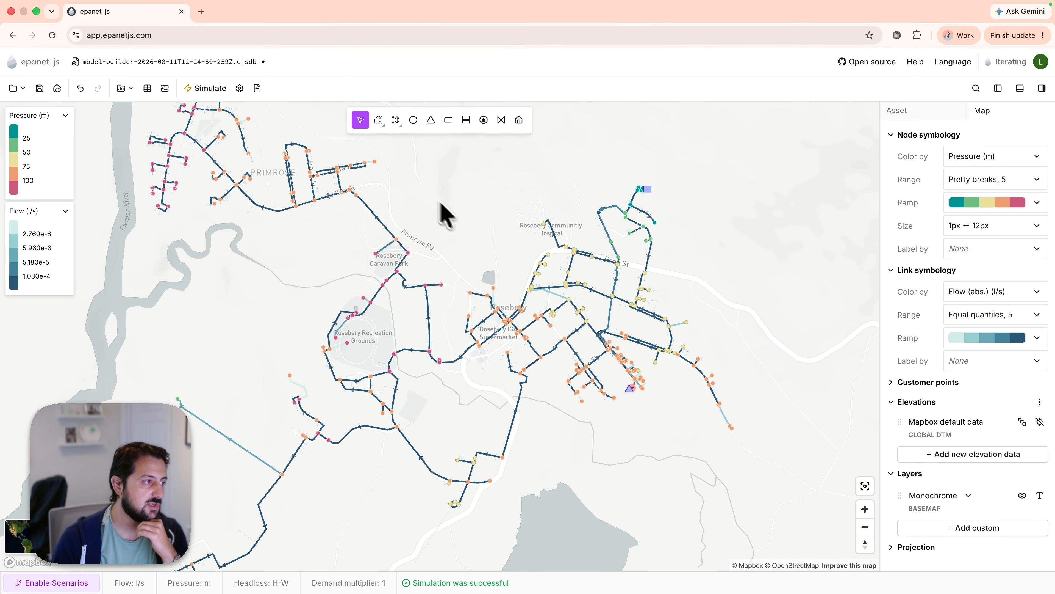
Step: Change the simulation's time analysis mode to EPS - Extended period simulation and save the settings
left_click(241, 88)
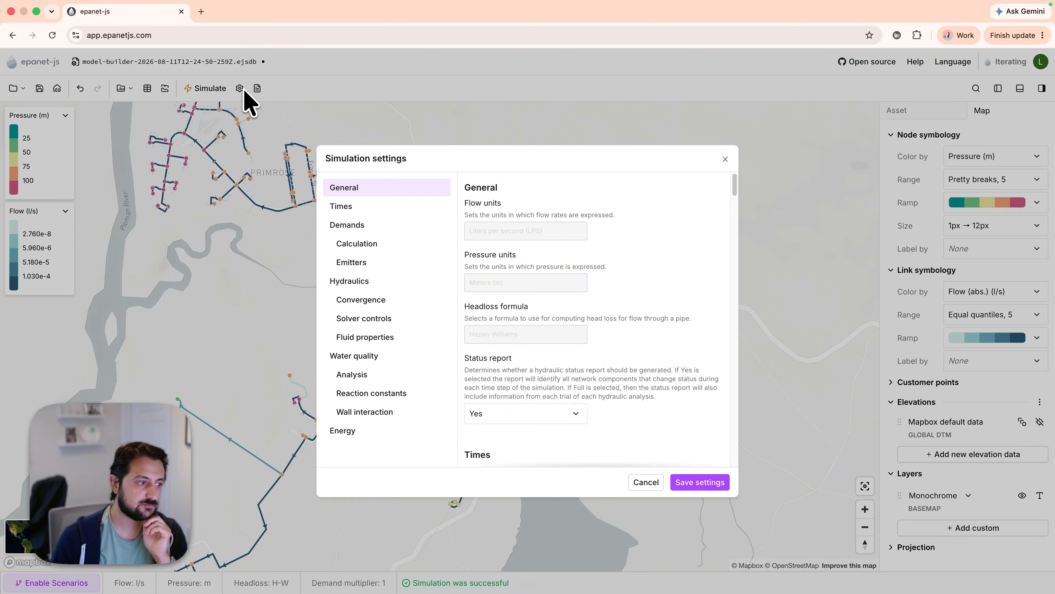
left_click(376, 208)
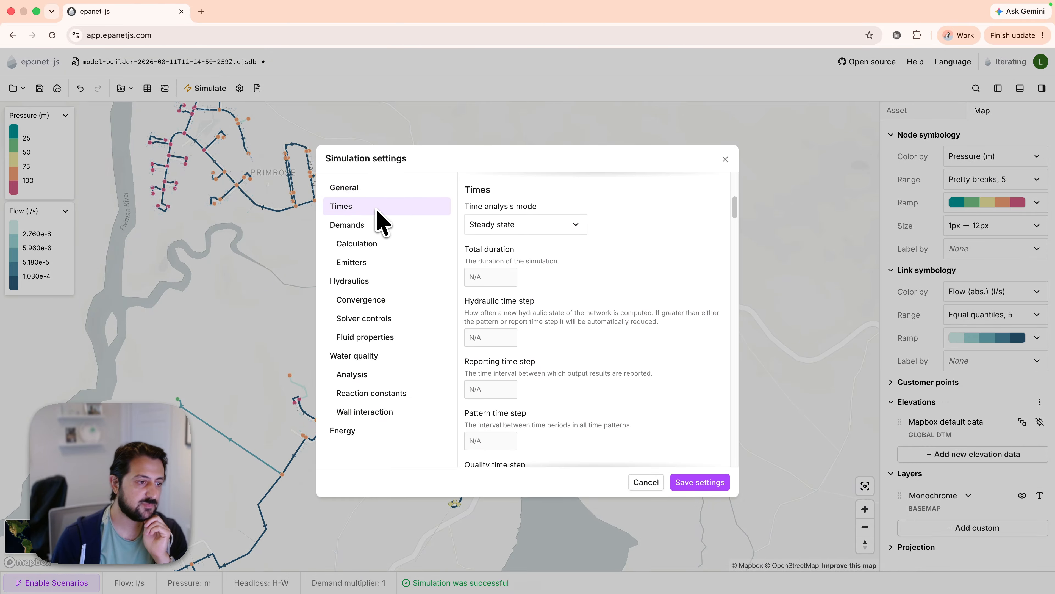
left_click(533, 227)
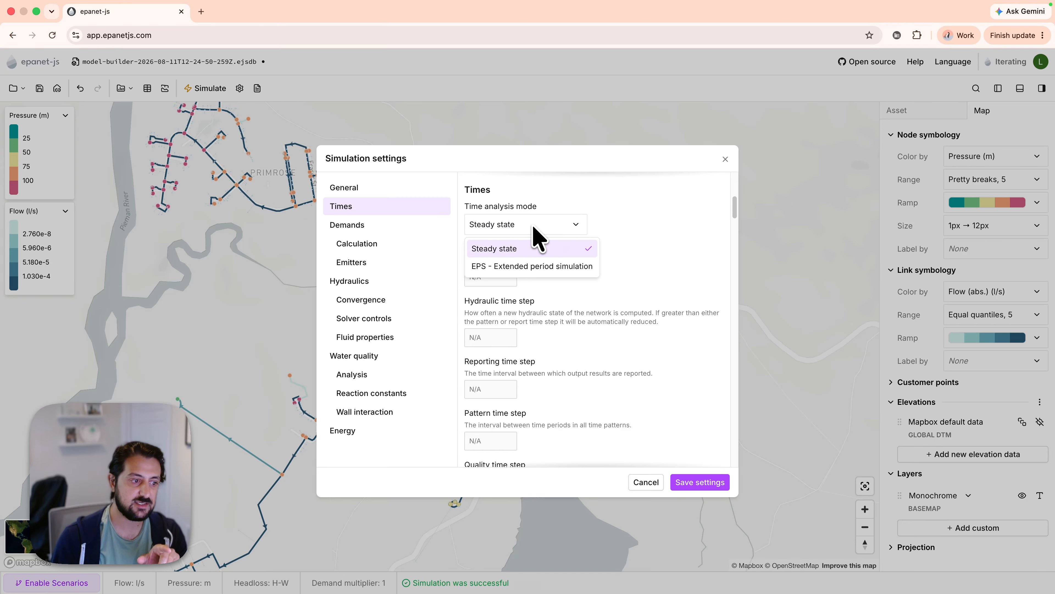
left_click(543, 265)
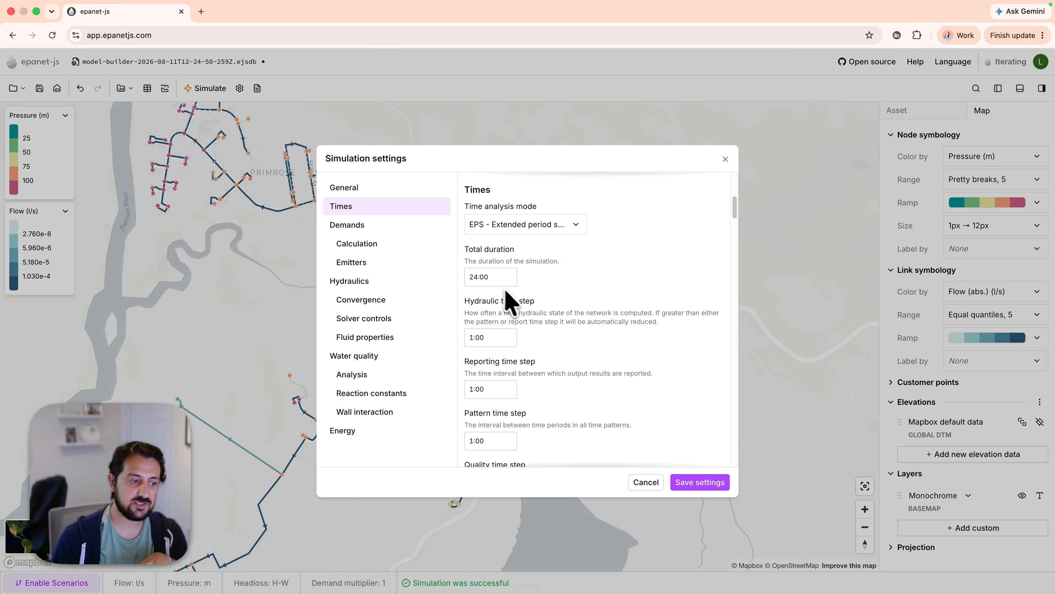
scroll(497, 311, "down", 3)
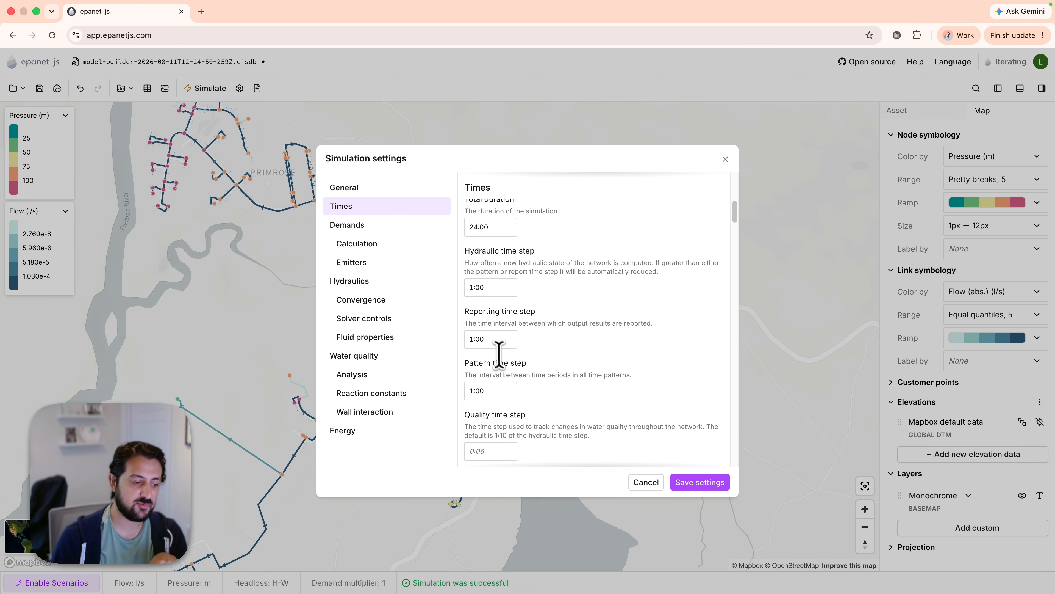
scroll(513, 370, "up", 3)
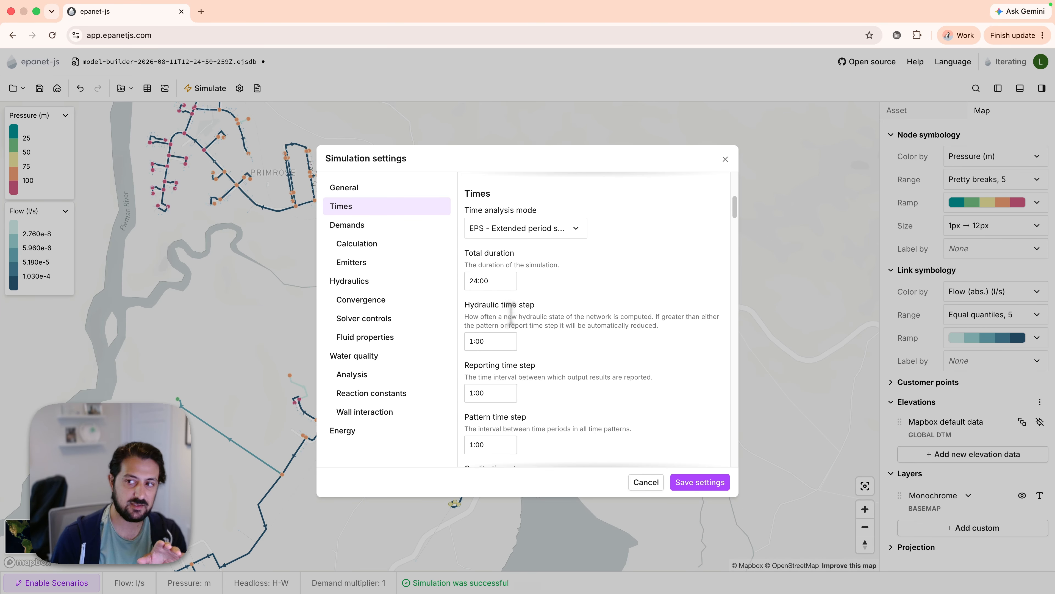
scroll(515, 320, "down", 1)
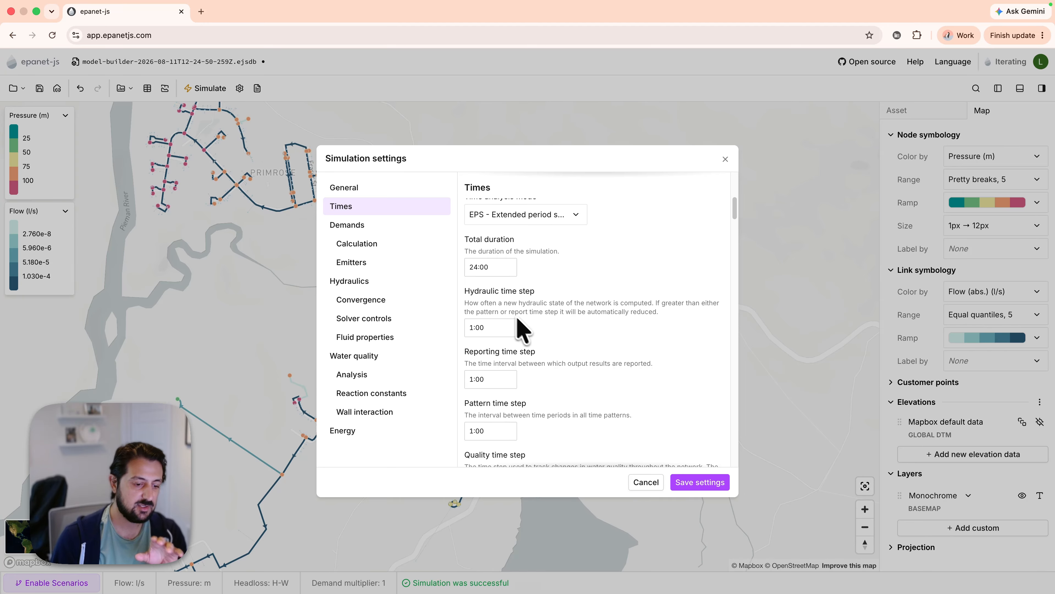
left_click(698, 484)
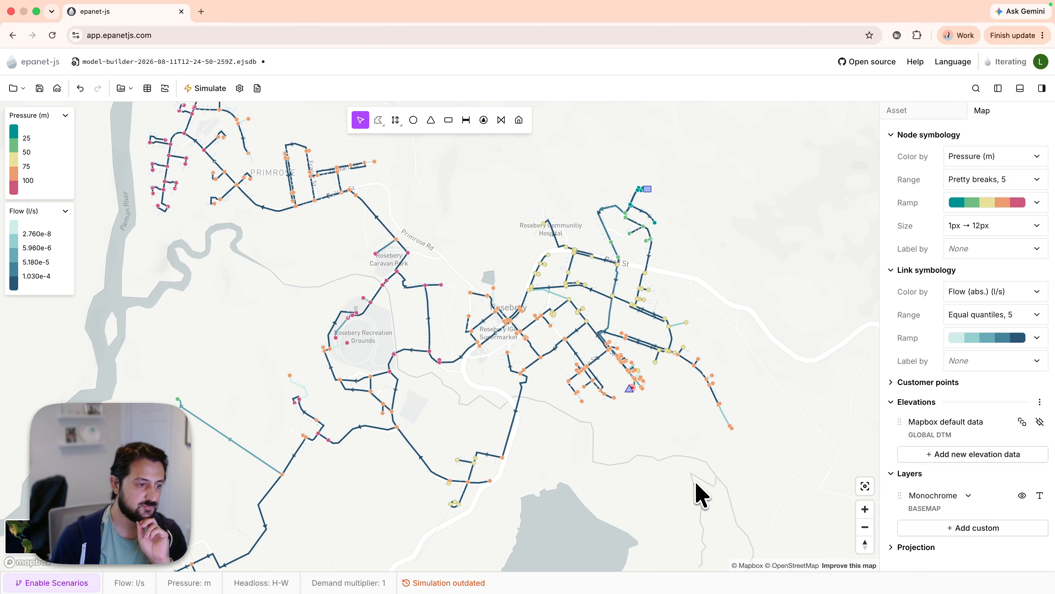
left_click_drag(560, 212, 507, 208)
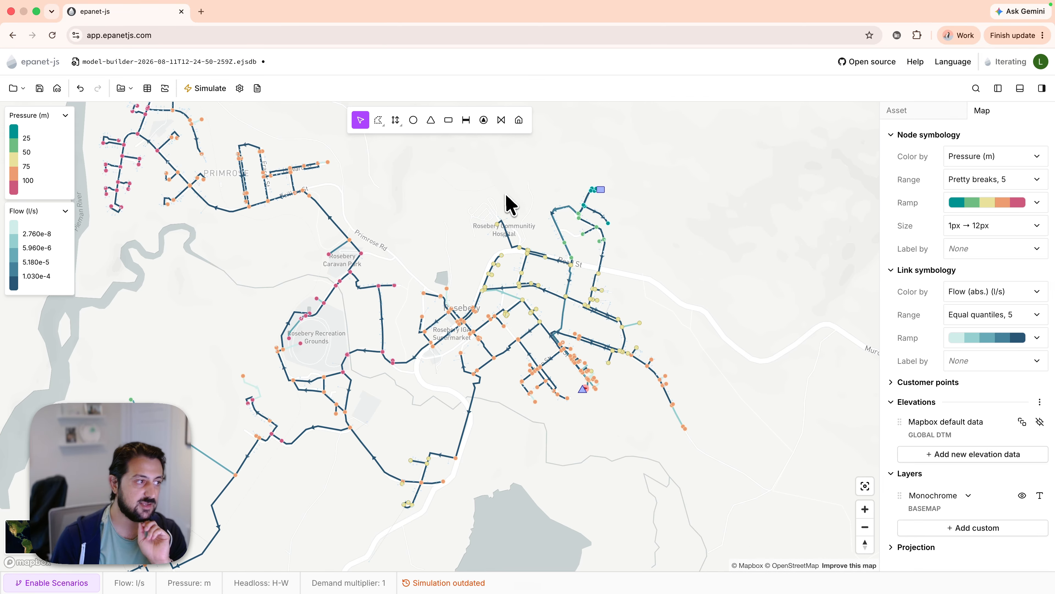
Step: Run the extended period simulation and look through the hourly time steps available for its results
left_click(198, 89)
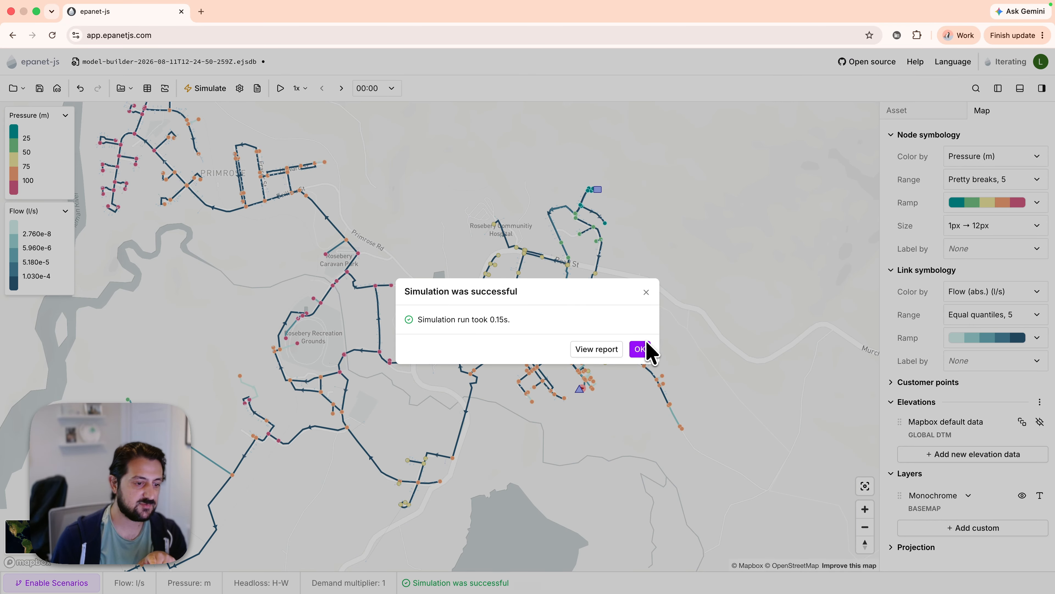
left_click(640, 349)
left_click(374, 88)
scroll(381, 223, "down", 10)
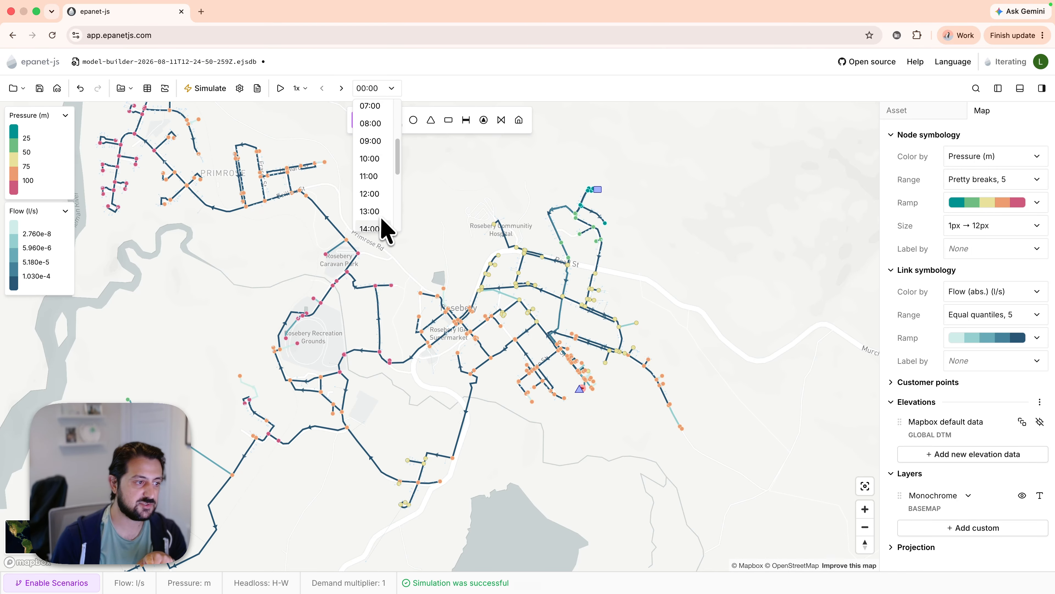
scroll(377, 184, "up", 10)
left_click(430, 90)
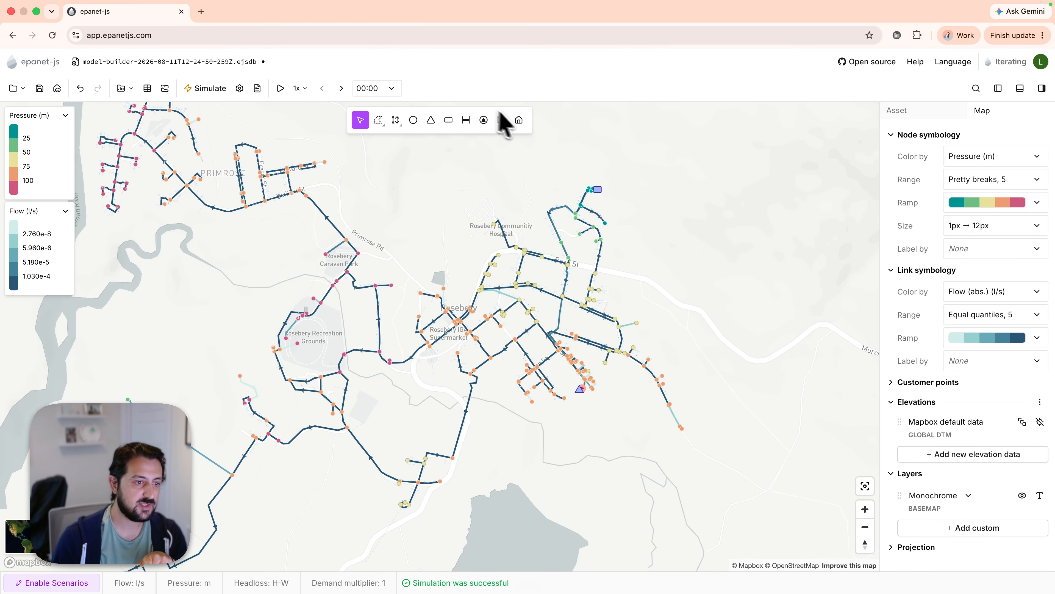
Step: Inspect the simulation results and level graph of tank RSBWS02-004 at the network's northeastern end
scroll(590, 162, "up", 3)
left_click(599, 201)
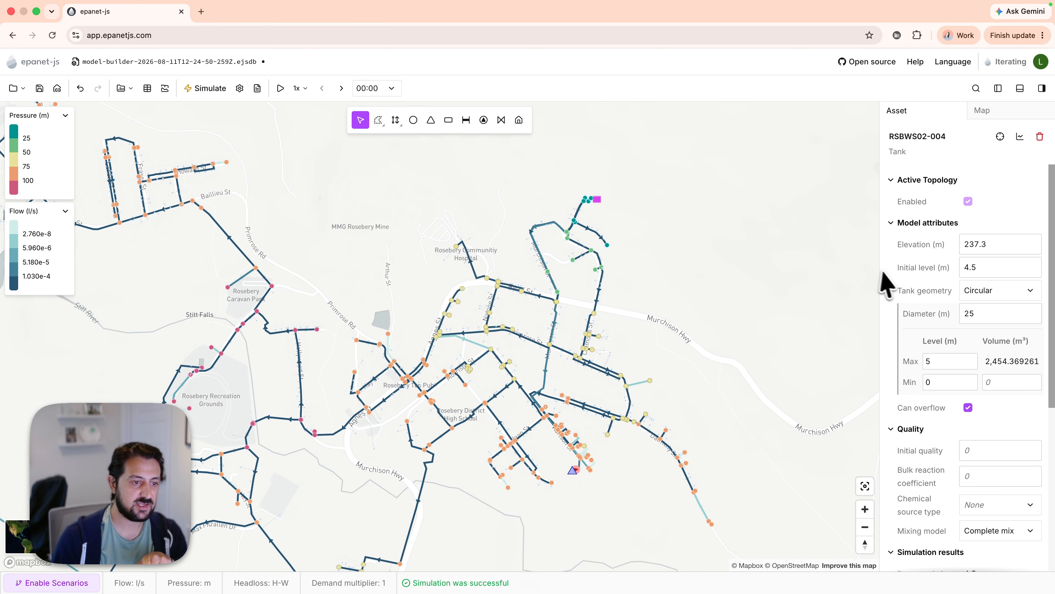
scroll(914, 286, "down", 7)
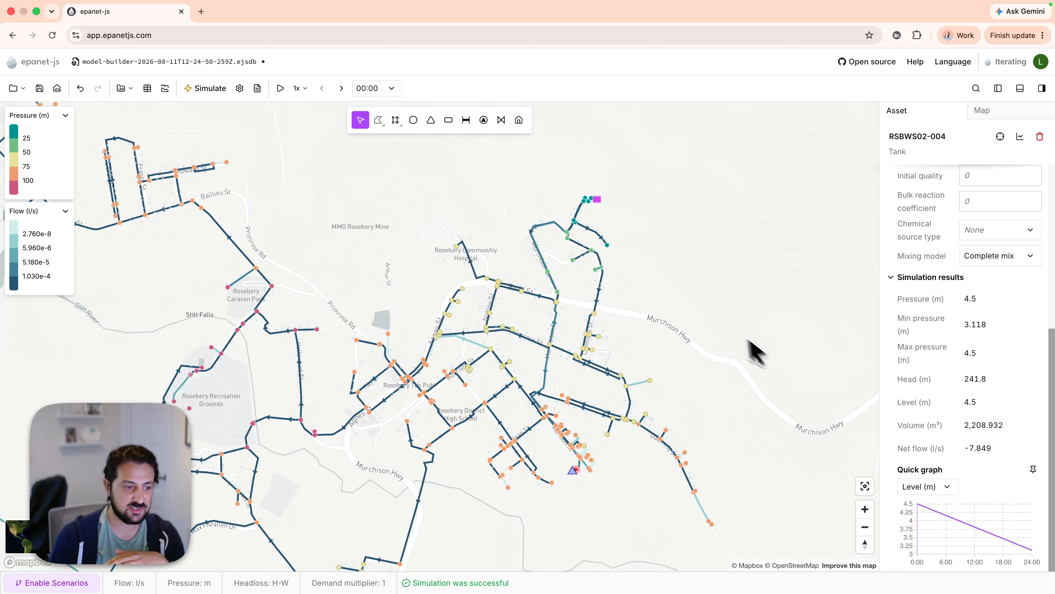
Step: Inspect the flow graph of a pipe southeast of Rosebery Community Hospital and the pressure graph of nearby junction J179
left_click(494, 304)
scroll(975, 438, "down", 10)
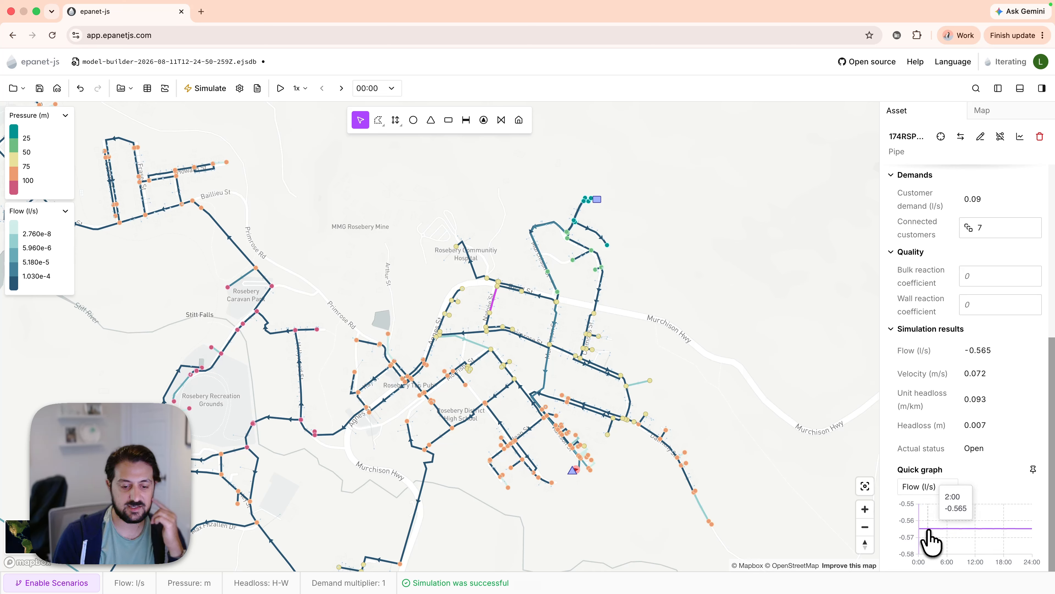
left_click(488, 277)
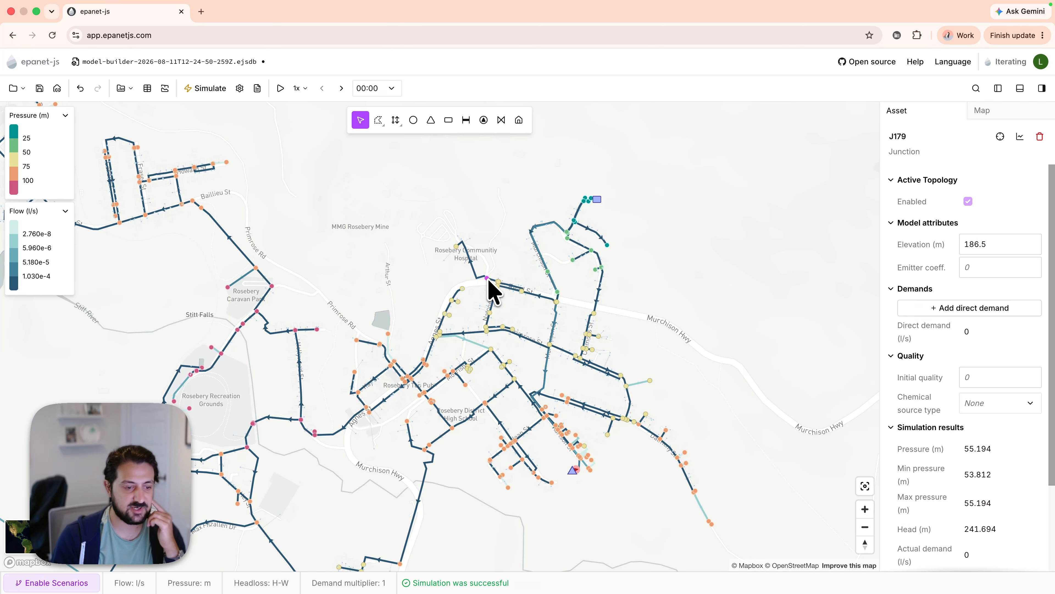
scroll(927, 465, "down", 3)
mouse_move(930, 510)
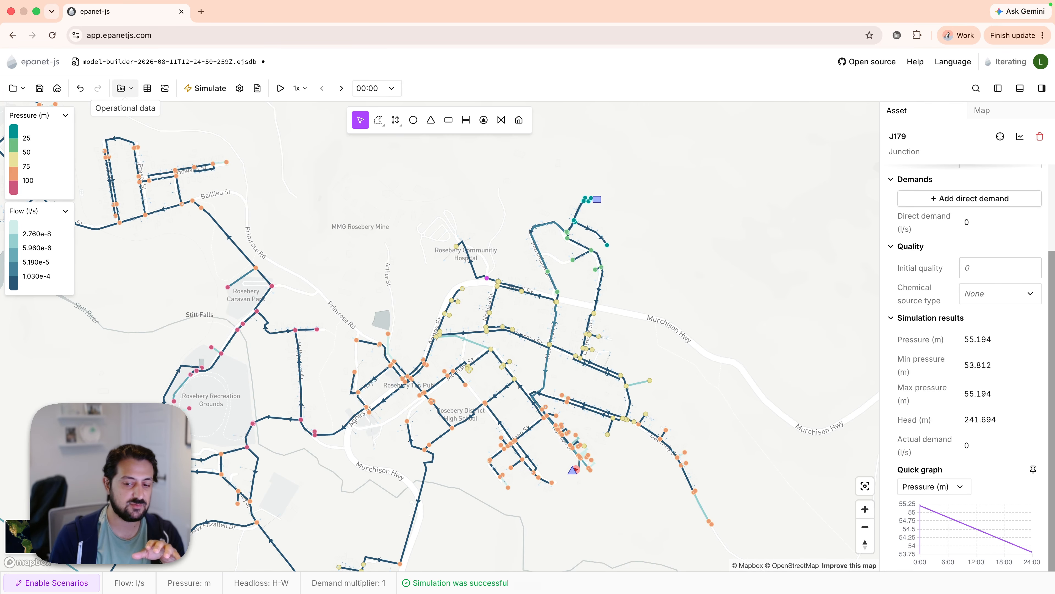
Step: Create a new demand pattern named Res
left_click(132, 98)
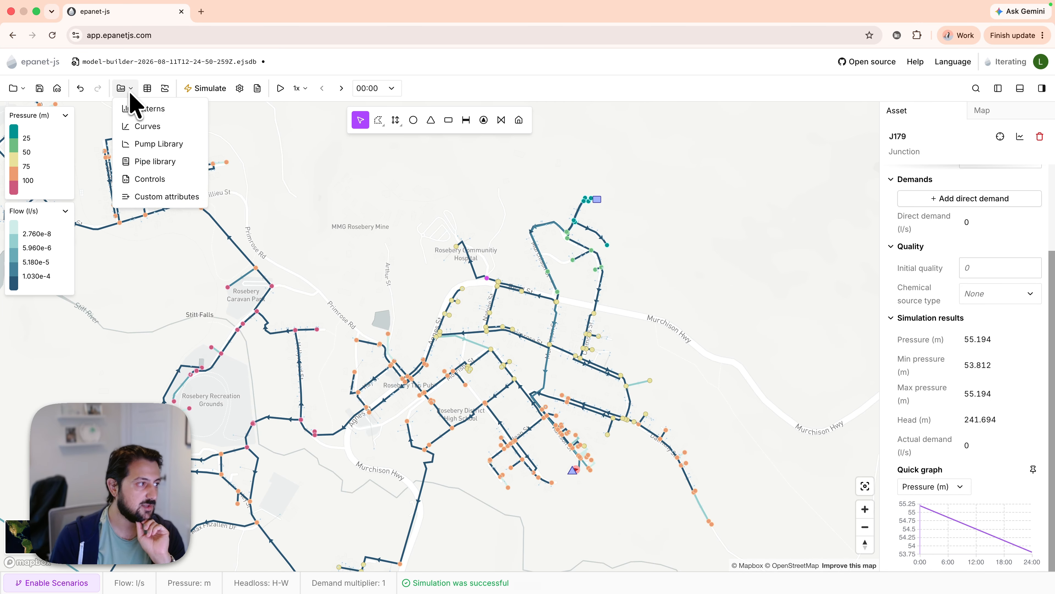
left_click(167, 109)
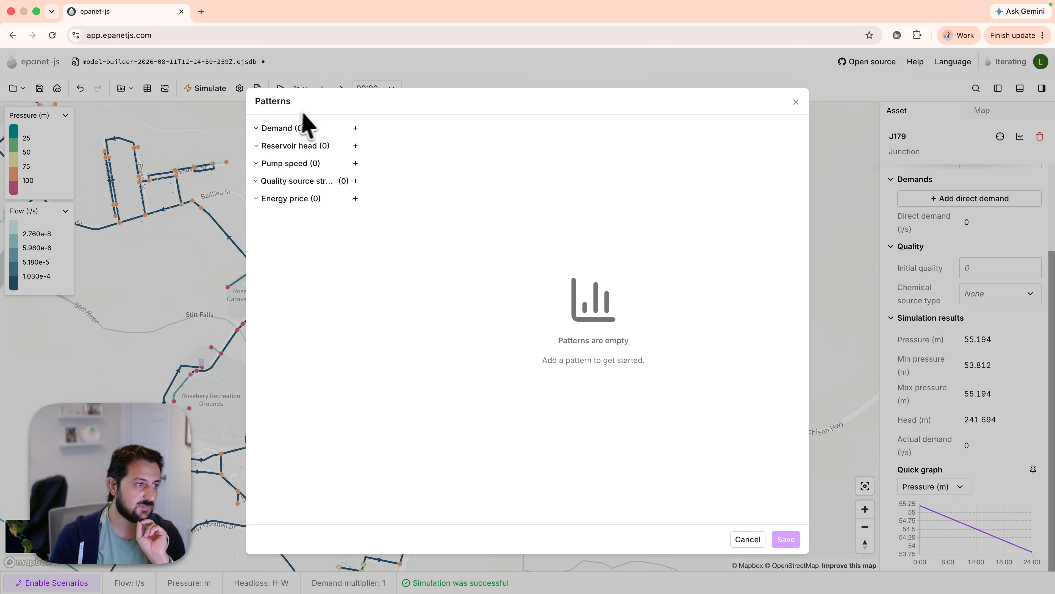
left_click(355, 128)
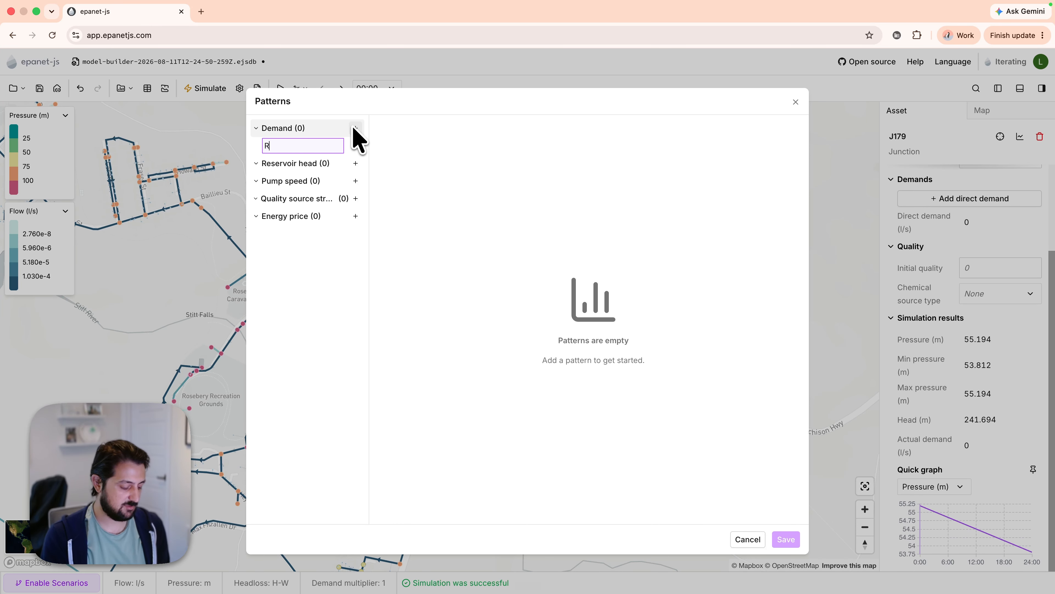
type("Res")
key("Return")
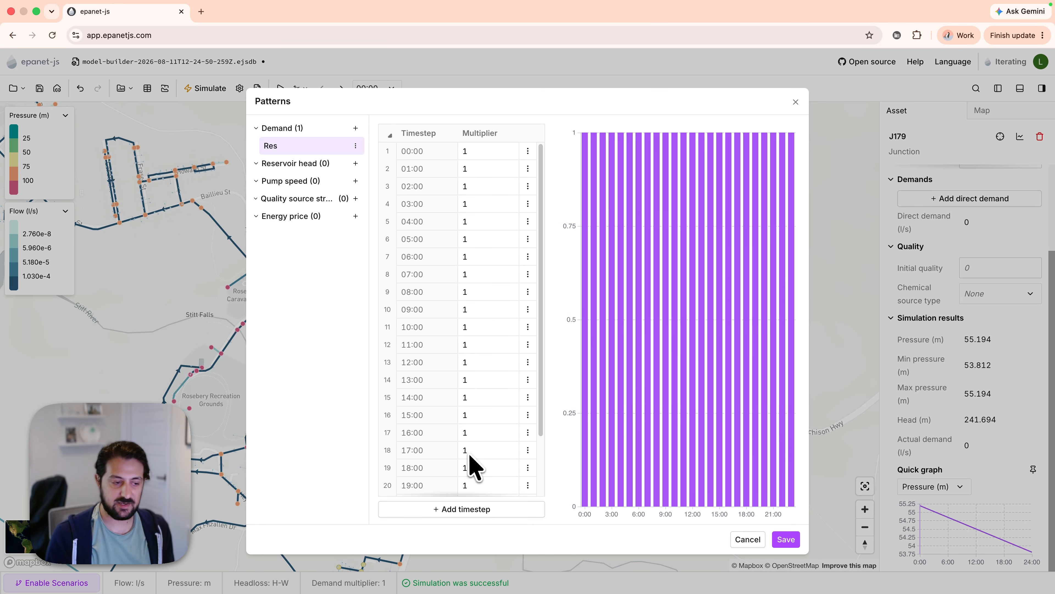
Step: Fill the Res pattern from 00:00 onward with the copied hourly multipliers, starting 0.4, 0.35, 0.3, 0.4, and save the patterns
key("super+Tab")
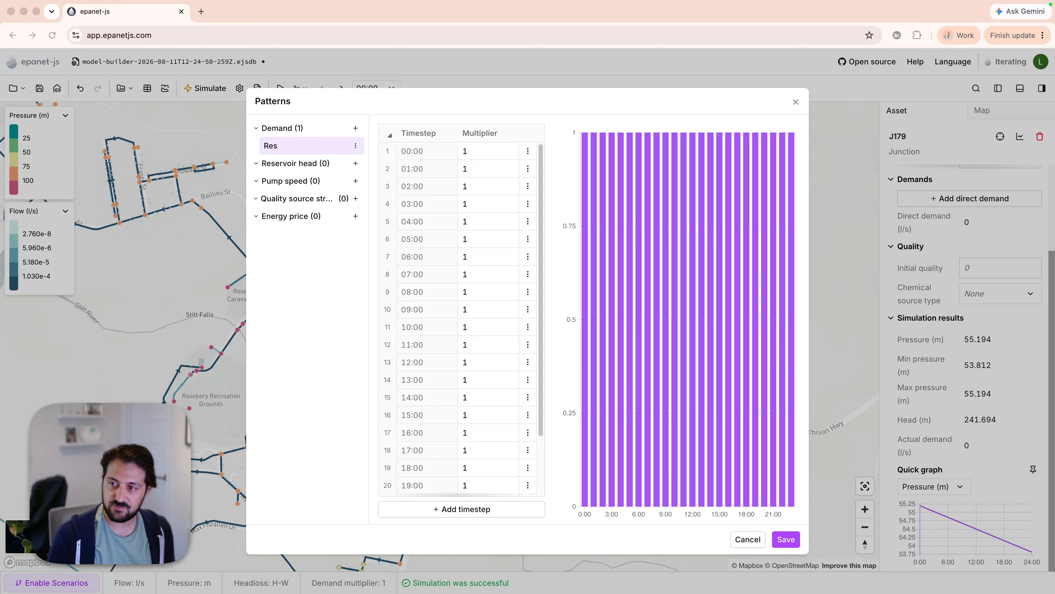
left_click(388, 152)
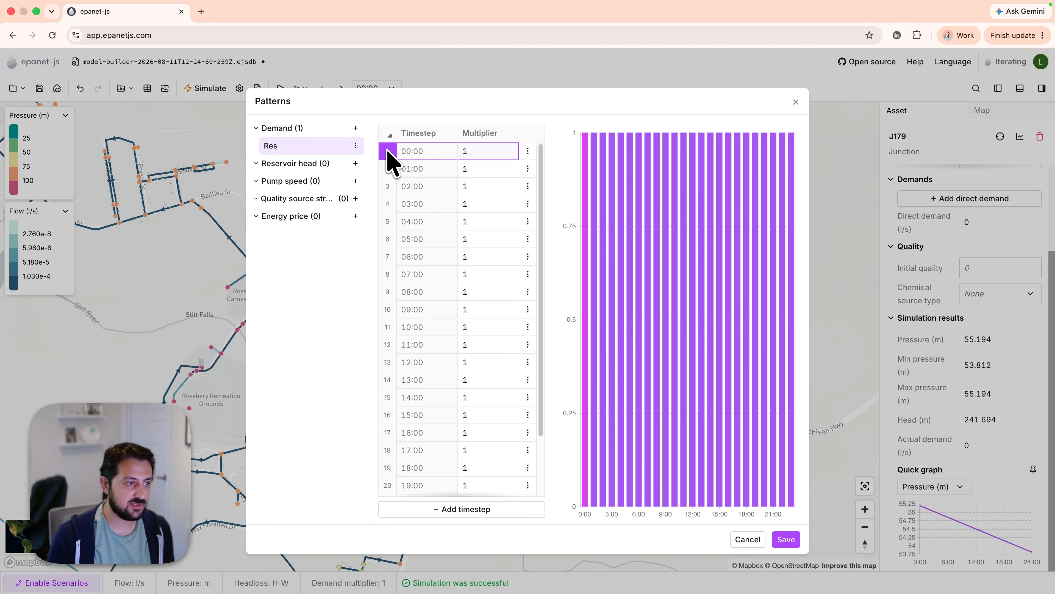
key("super+v")
scroll(475, 205, "down", 3)
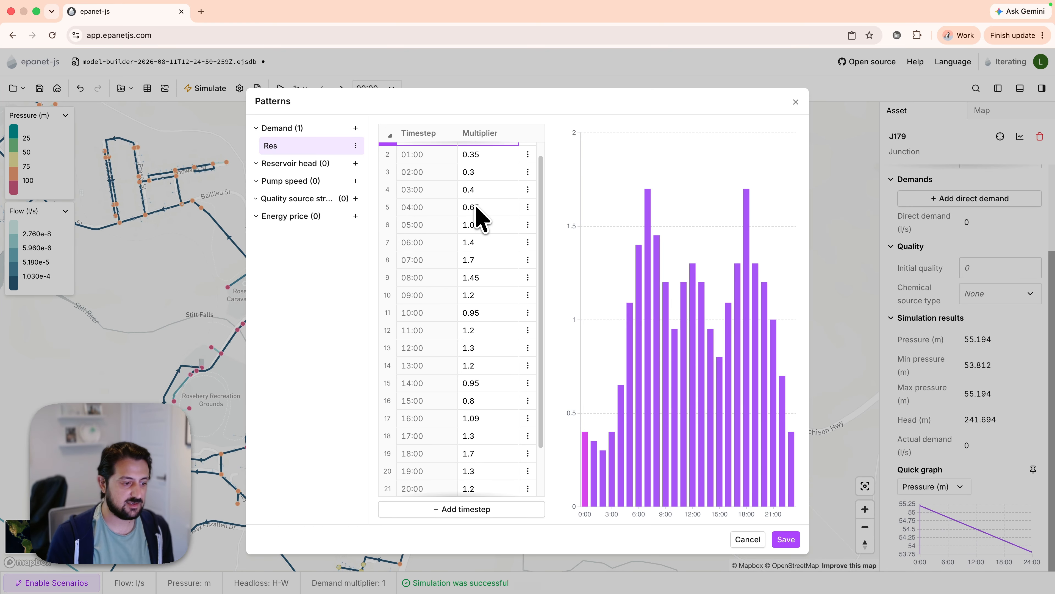
scroll(478, 255, "up", 3)
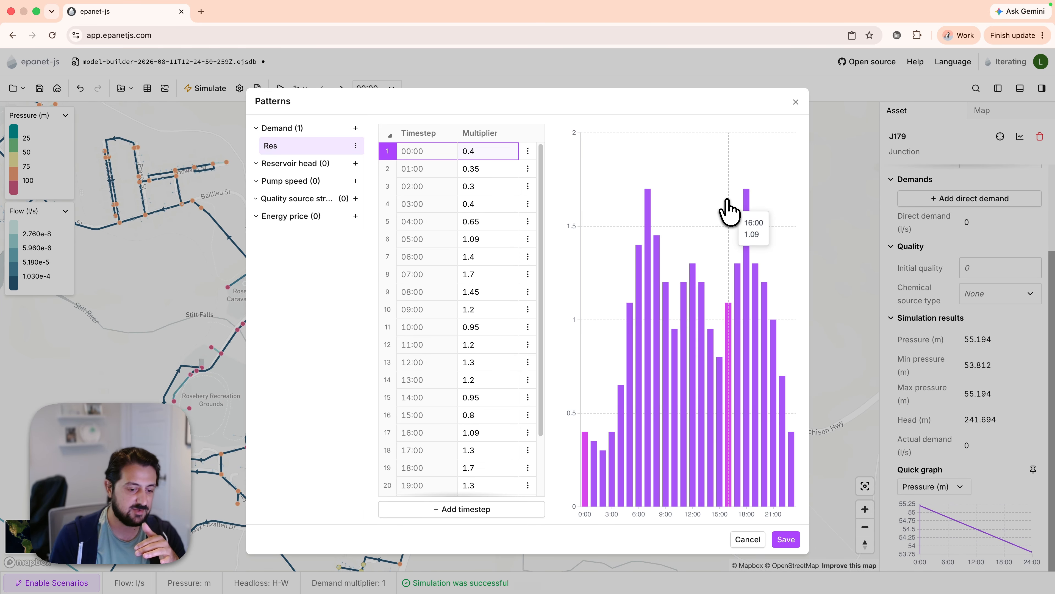
left_click(788, 542)
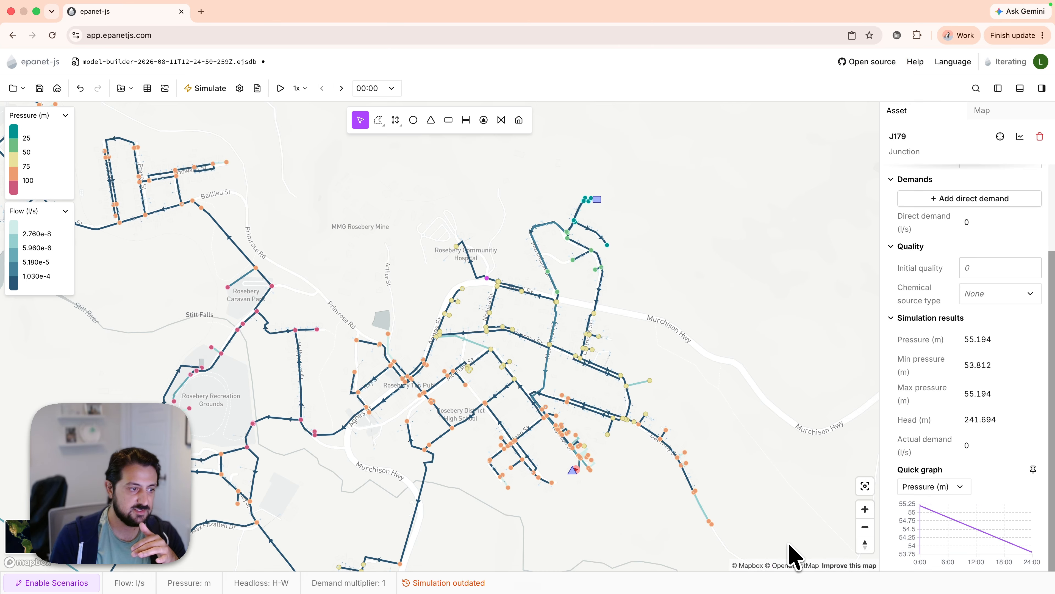
Step: Show the customer points data table and assign the Res pattern to the first customer point
left_click_drag(426, 286, 451, 266)
scroll(495, 283, "up", 2)
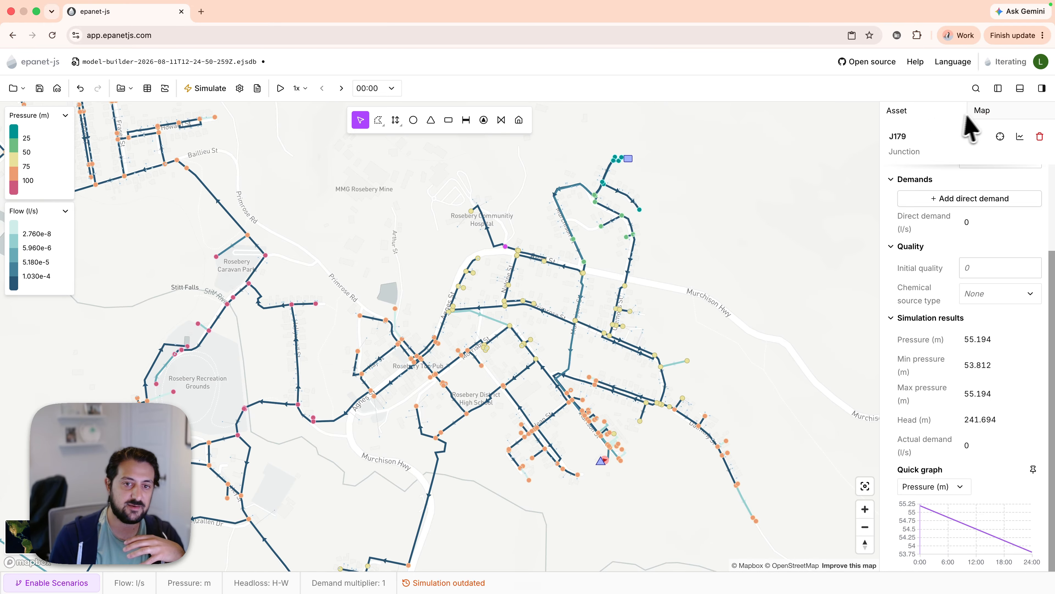
left_click(1024, 91)
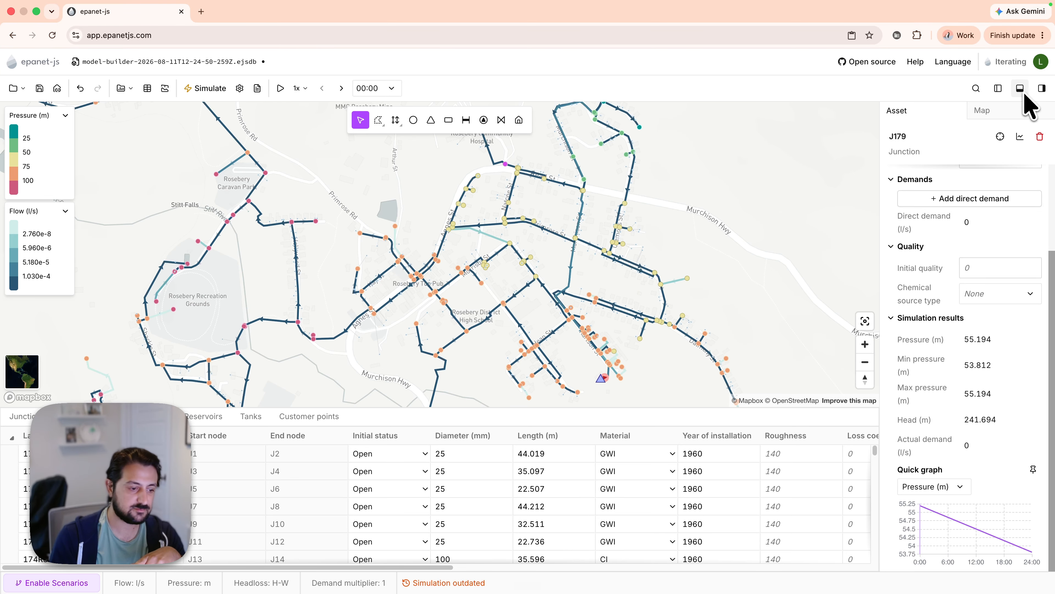
left_click(329, 417)
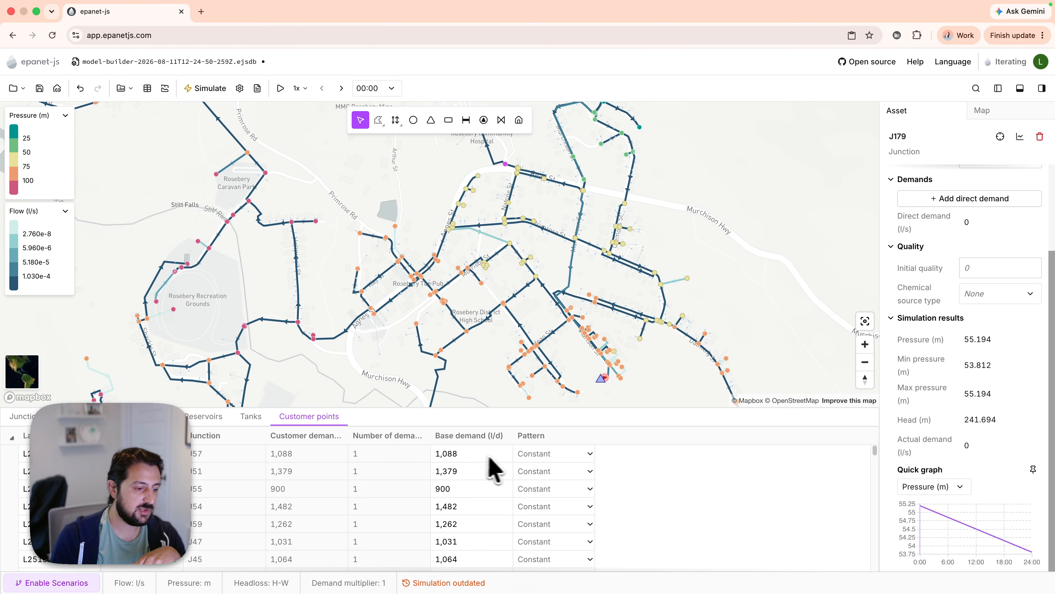
left_click(588, 456)
left_click(549, 476)
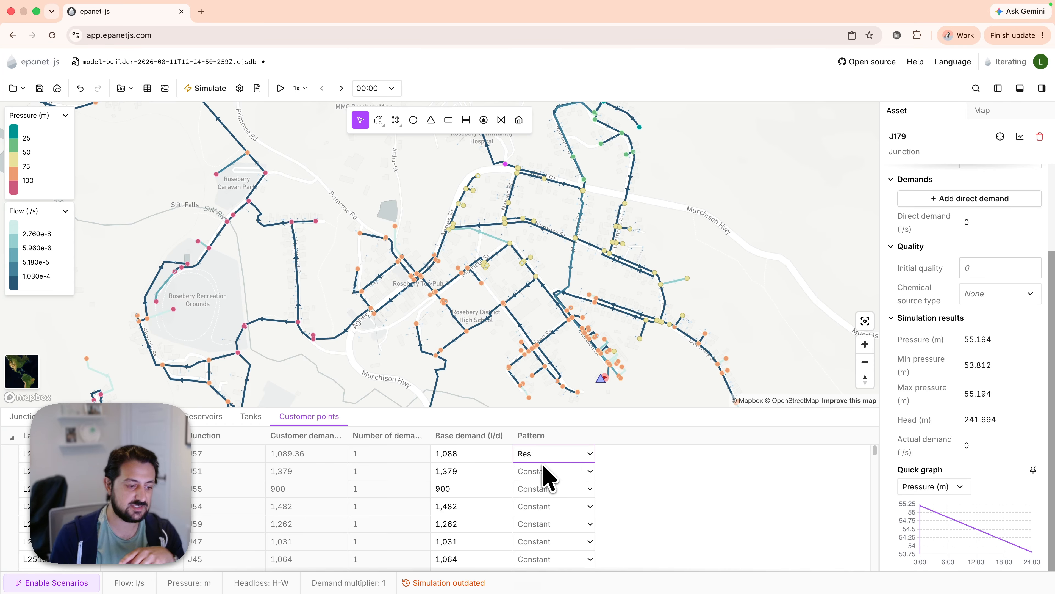
Step: Apply the Res pattern to the entire Pattern column so every customer point uses it, and check the rows
left_click(547, 473)
left_click(544, 455)
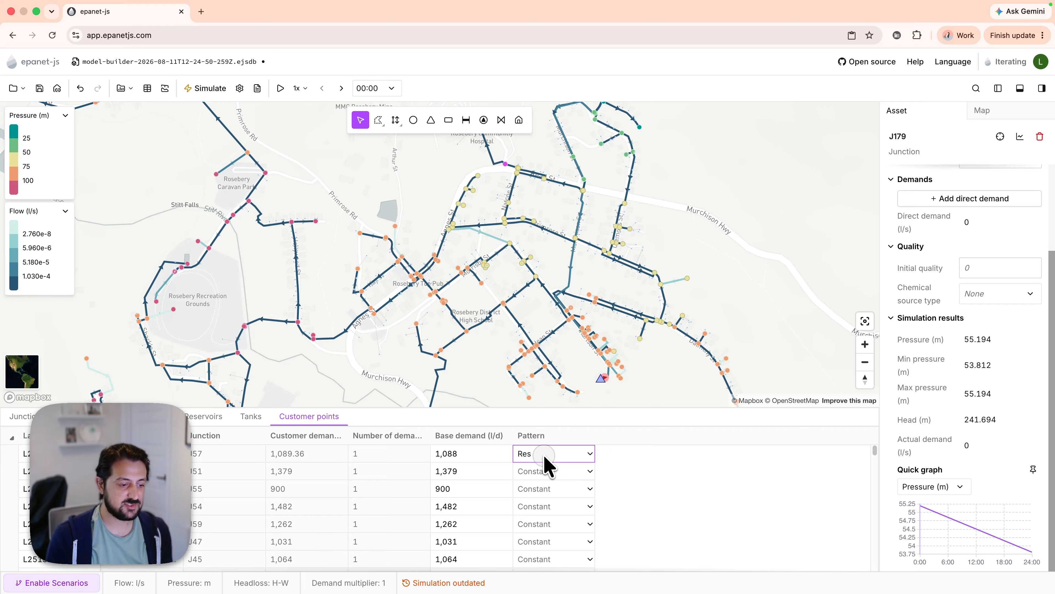
left_click(545, 456)
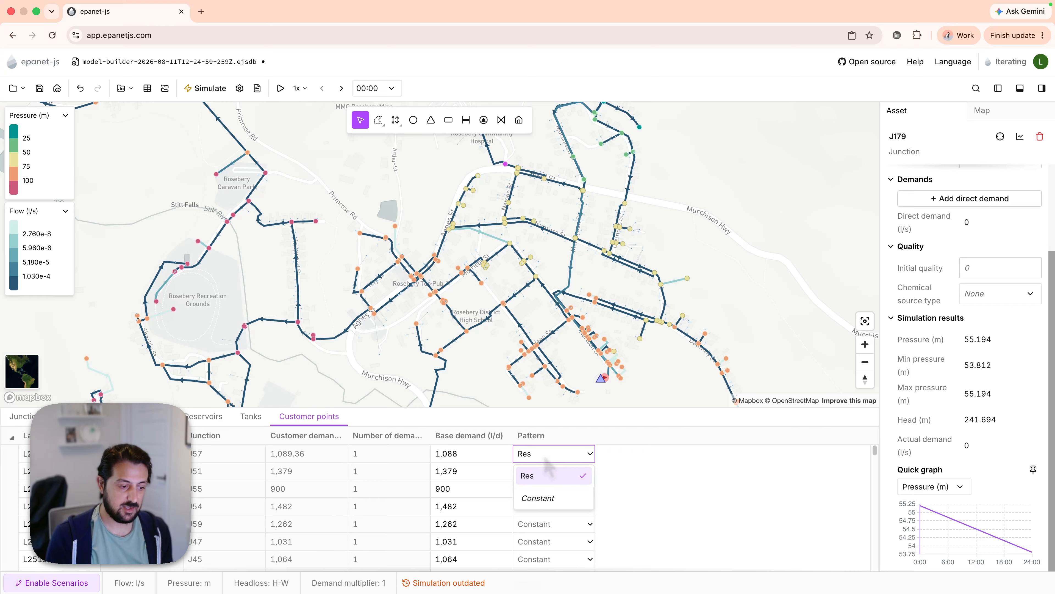
left_click(543, 440)
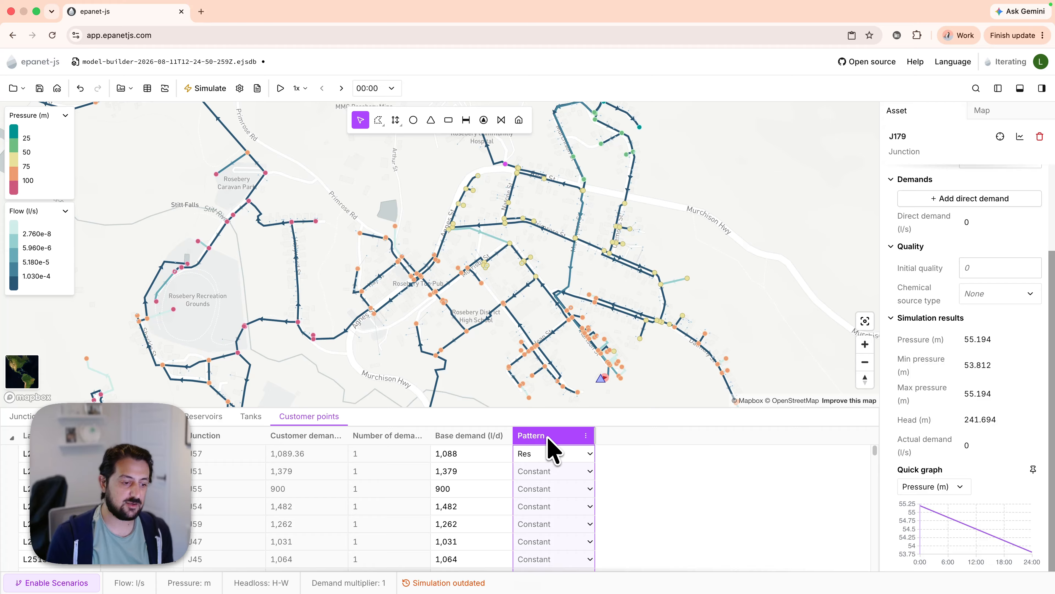
type("Res")
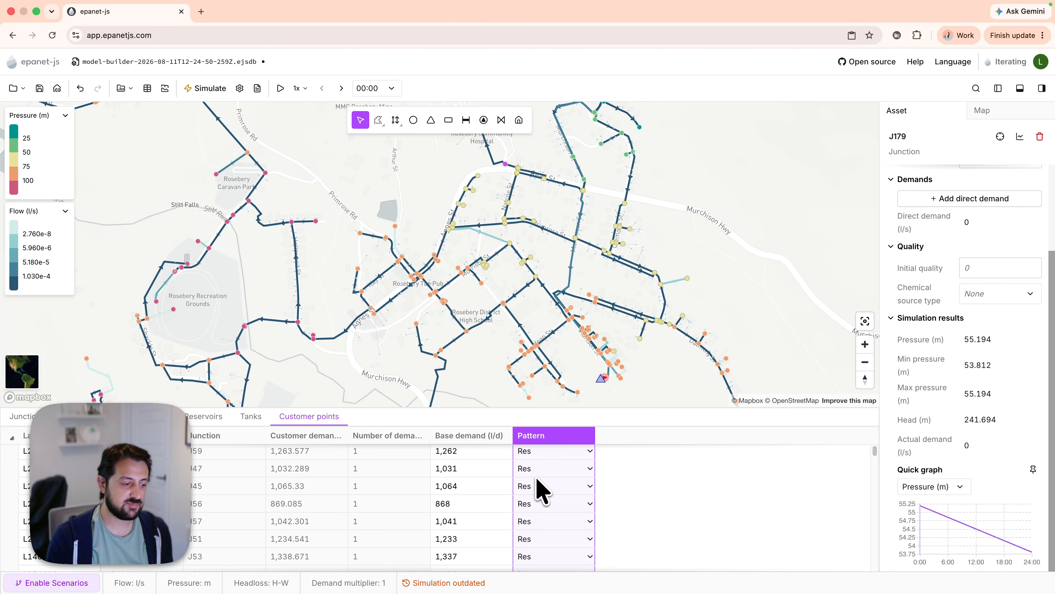
scroll(543, 490, "down", 10)
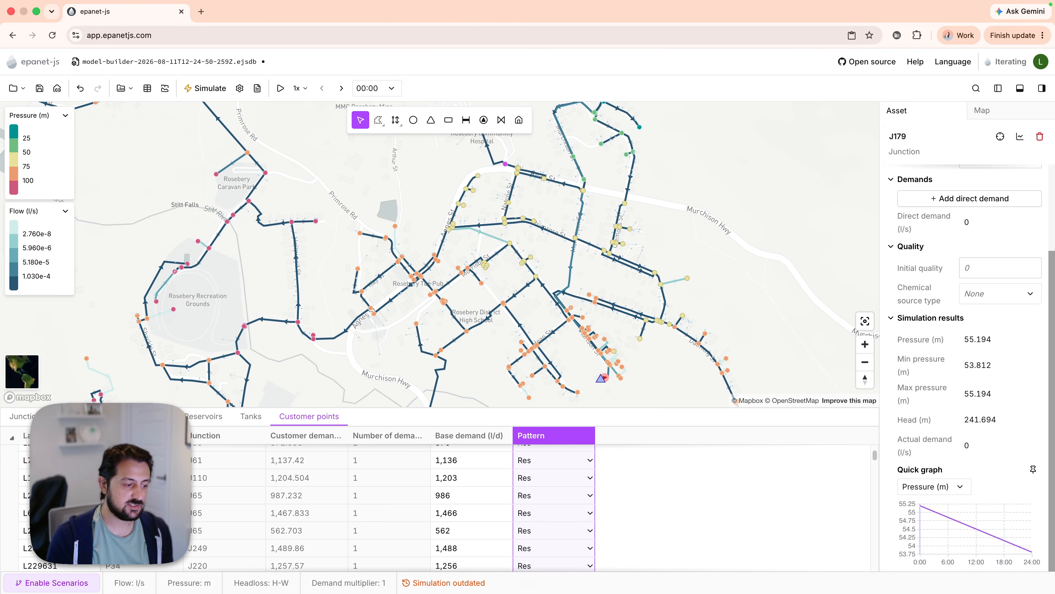
scroll(573, 490, "down", 3)
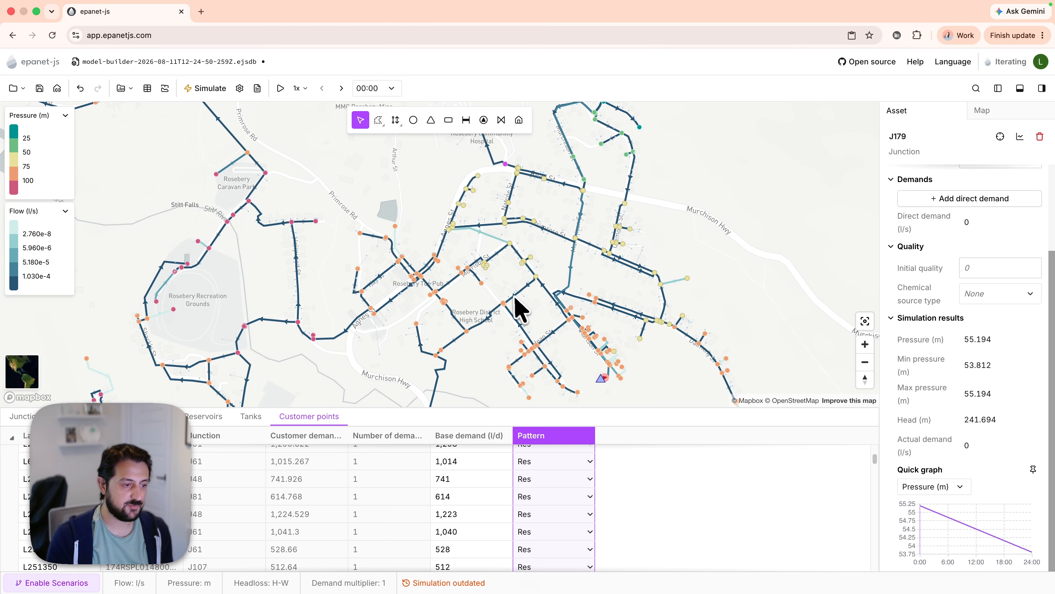
Step: Clear the asset selection, hide the data table, and rerun the simulation with the patterned customer demands
left_click(502, 291)
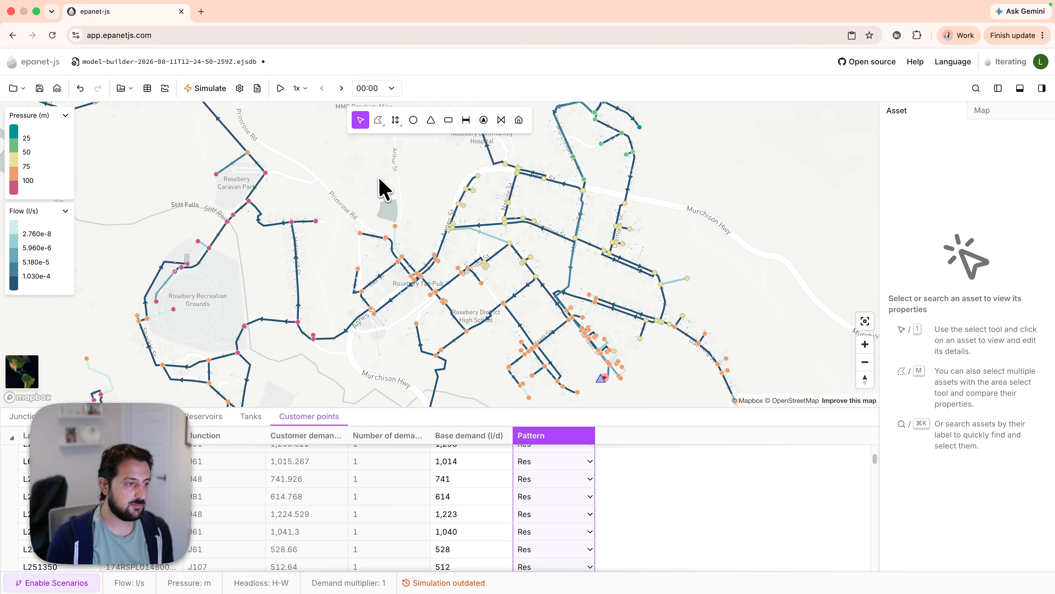
left_click_drag(381, 189, 448, 204)
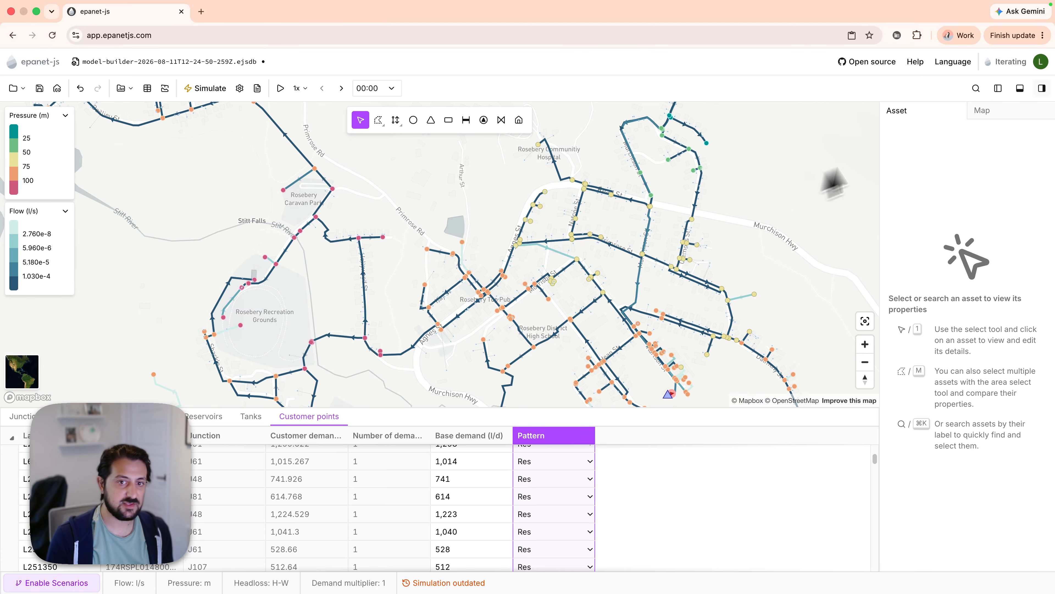
left_click(1020, 88)
left_click(205, 89)
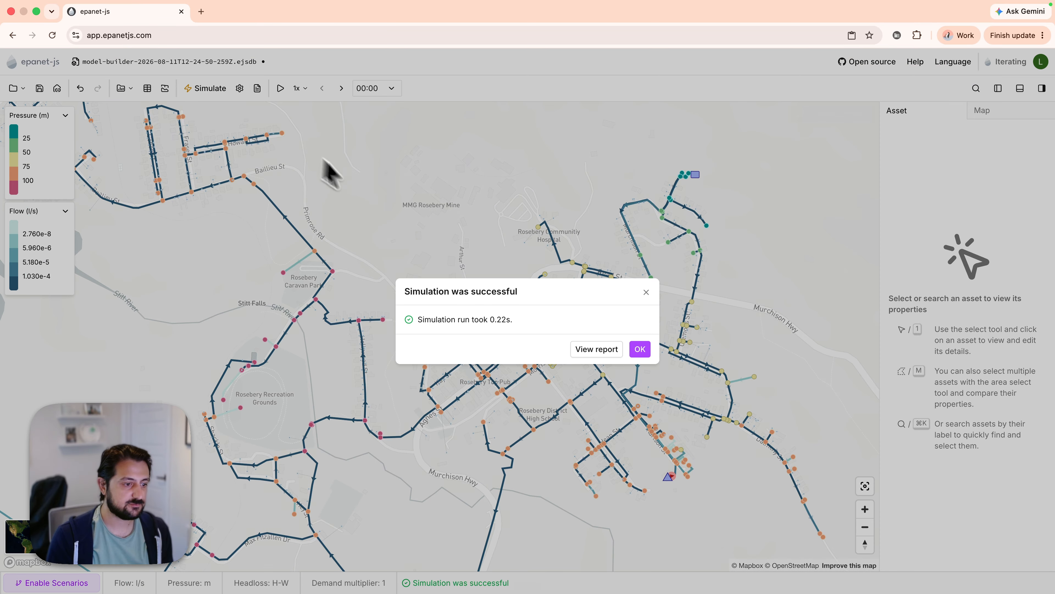
left_click(635, 349)
Step: Inspect the 24-hour flow of pipe 174RSPL00950001 near the tank, including its enlarged custom graph
scroll(692, 210, "up", 2)
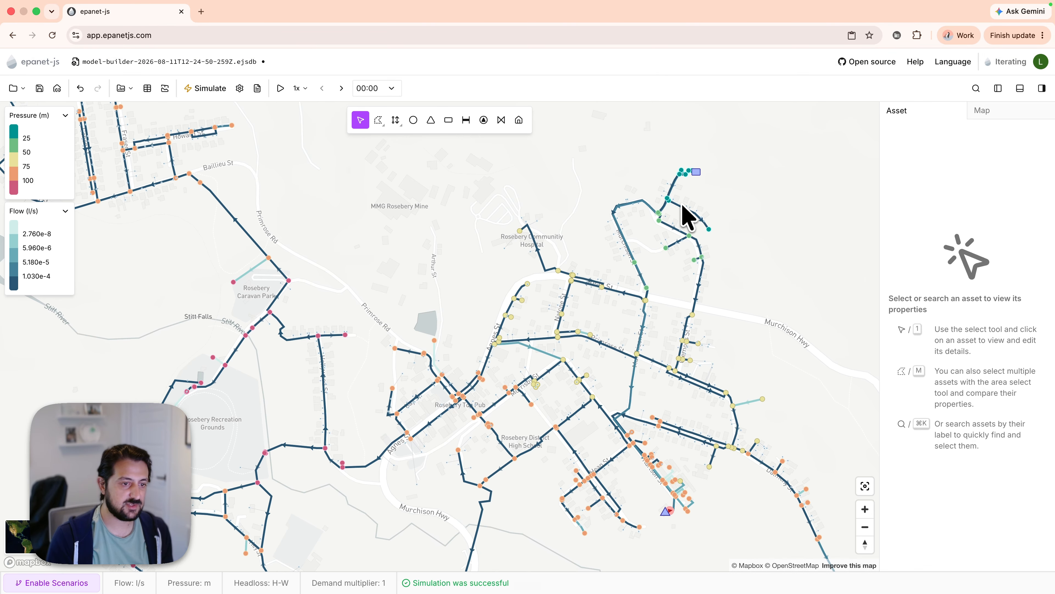
left_click(684, 212)
scroll(930, 299, "down", 8)
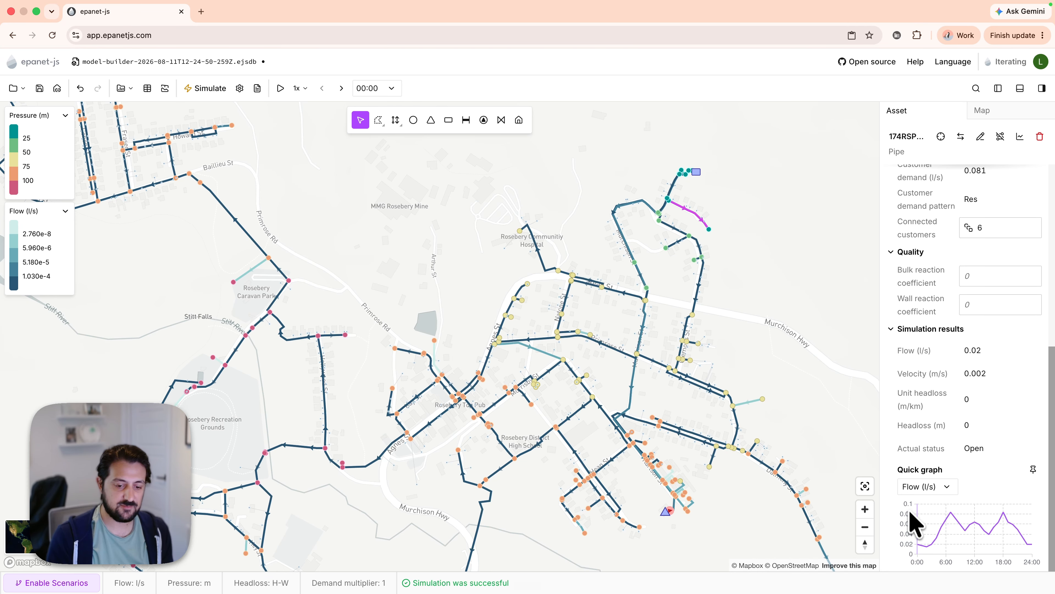
mouse_move(1000, 529)
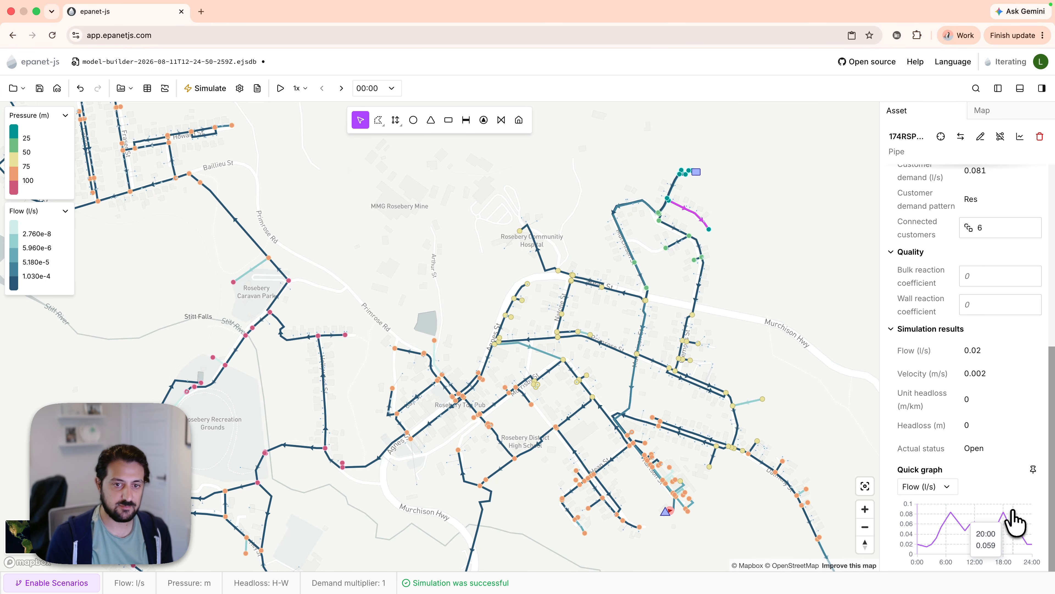
left_click(1021, 141)
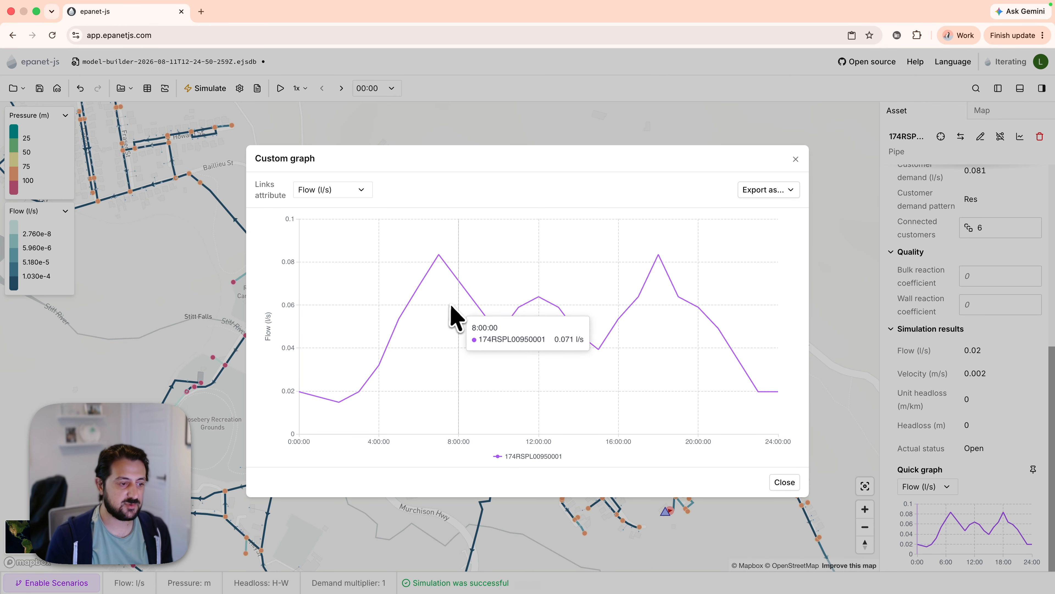
left_click(795, 159)
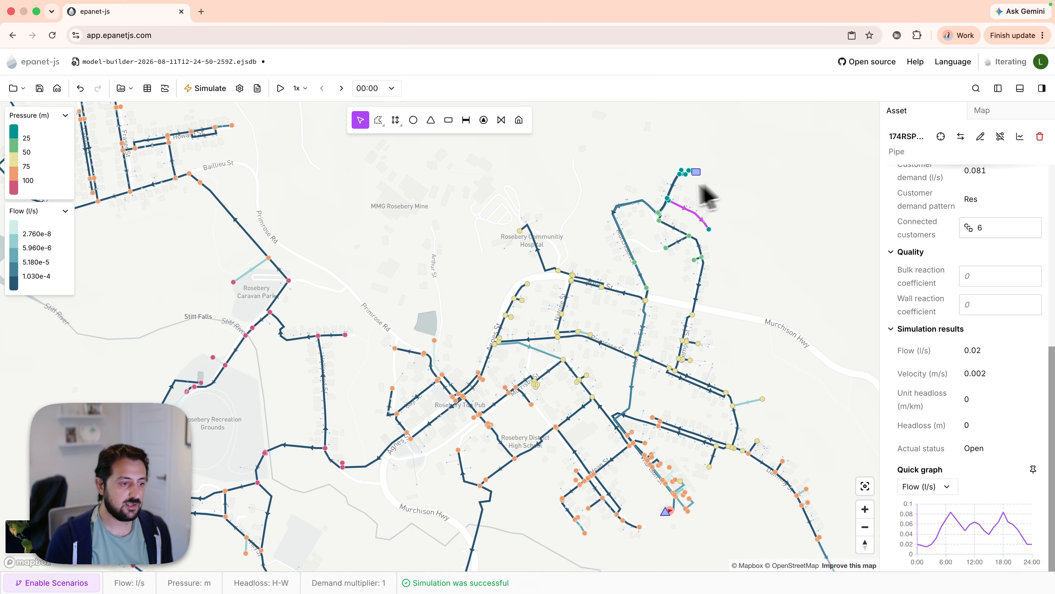
Step: Inspect the 24-hour pressure of junction J140 at the end of Agnes St in its enlarged custom graph
scroll(502, 259, "up", 3)
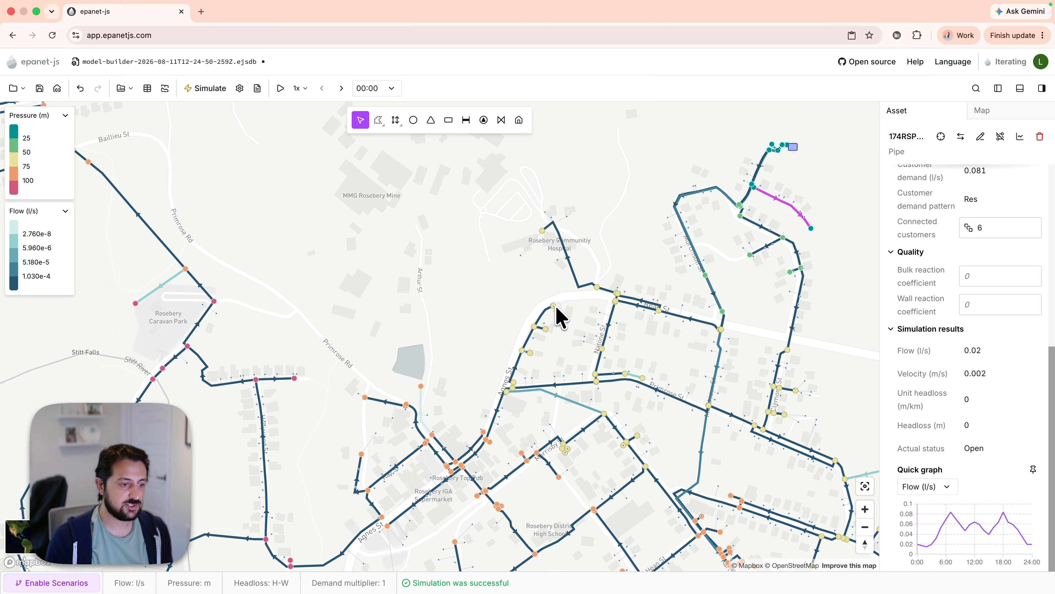
left_click(554, 307)
left_click(1020, 137)
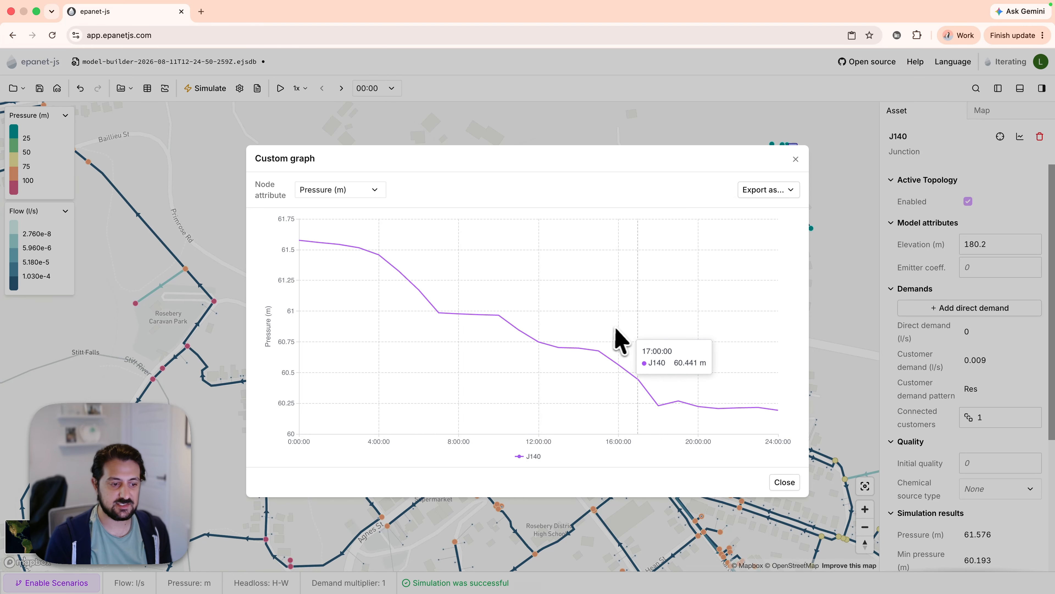
left_click(795, 159)
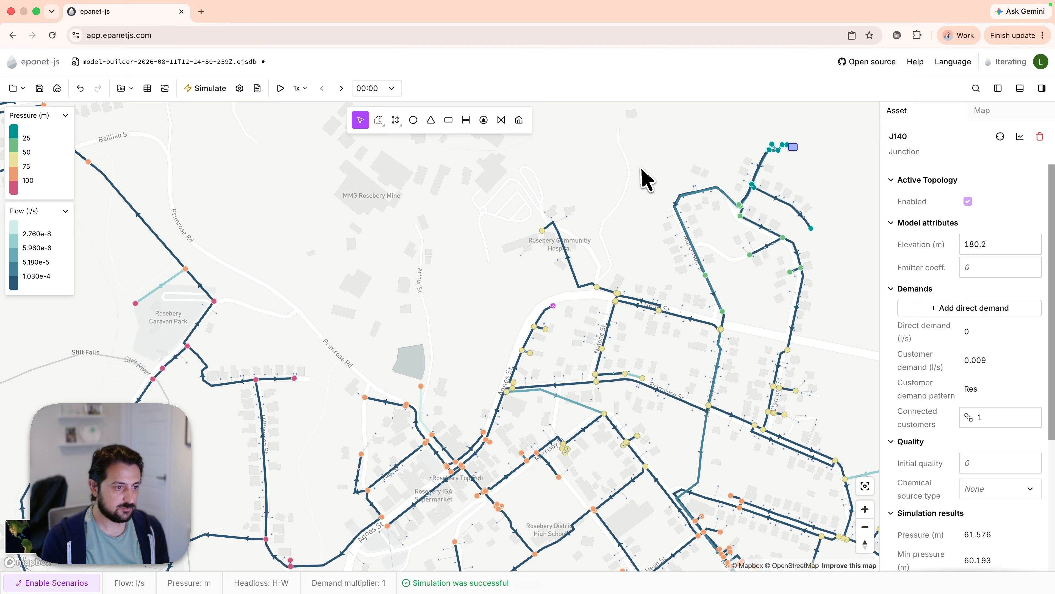
Step: Review the simulation results and 24-hour level graph of tank RSBWS02-004, along with its geometry and quality settings
scroll(642, 169, "down", 5)
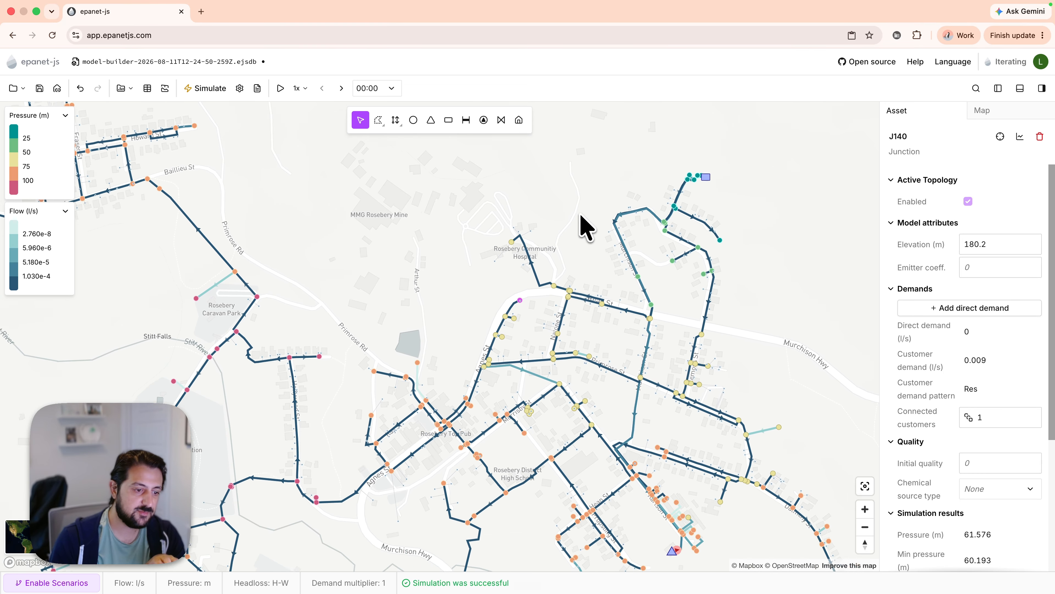
scroll(586, 226, "down", 1)
scroll(582, 217, "down", 1)
left_click_drag(557, 211, 515, 221)
left_click(640, 195)
scroll(914, 378, "down", 8)
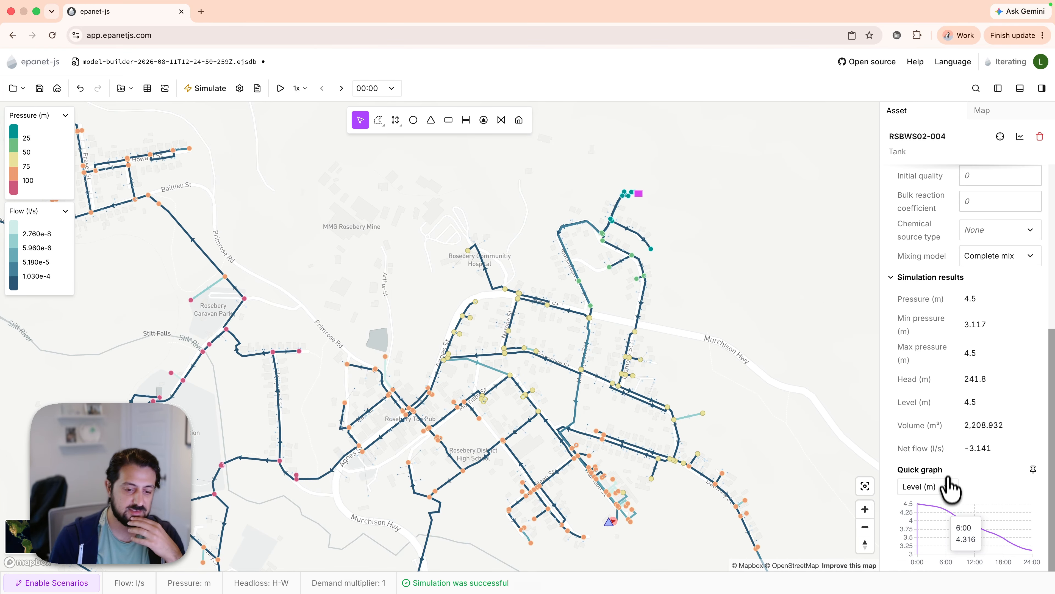
scroll(893, 320, "up", 3)
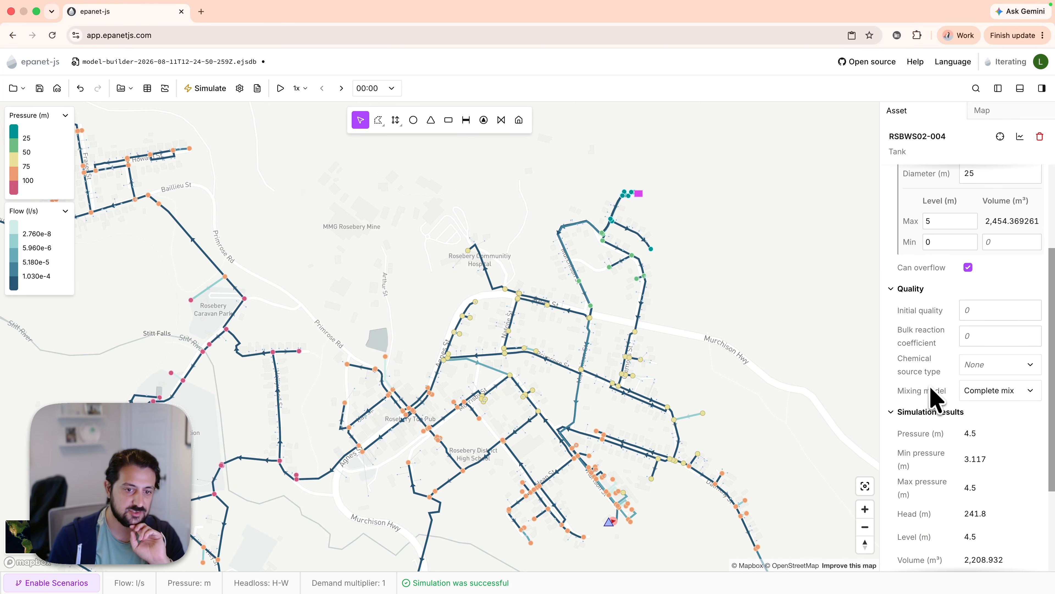
Step: Check the pressure and head results of junction J67 between the reservoir and the pump near Karlson St
scroll(624, 536, "up", 5)
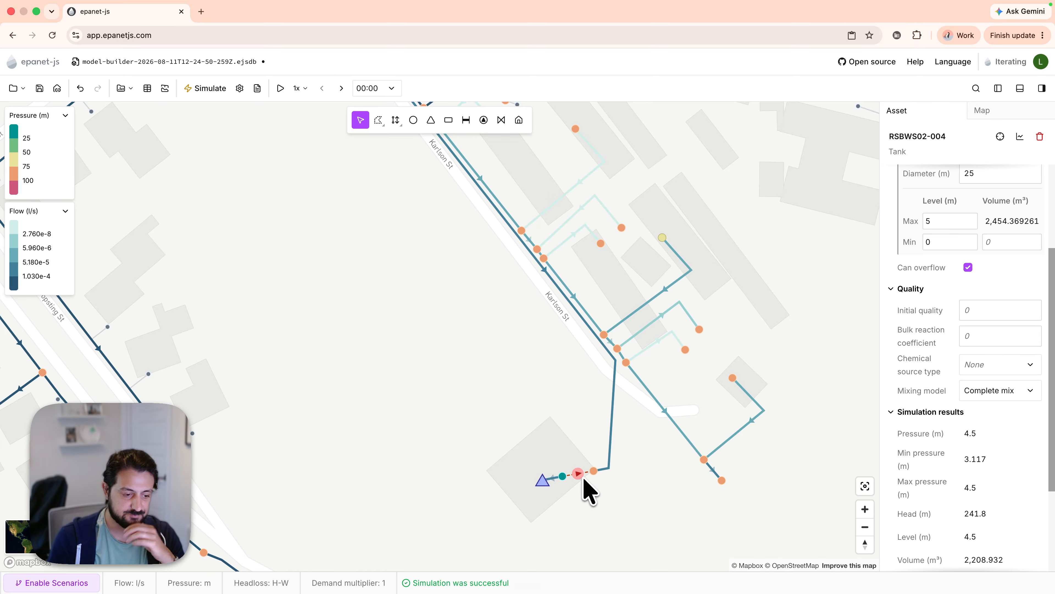
left_click(563, 477)
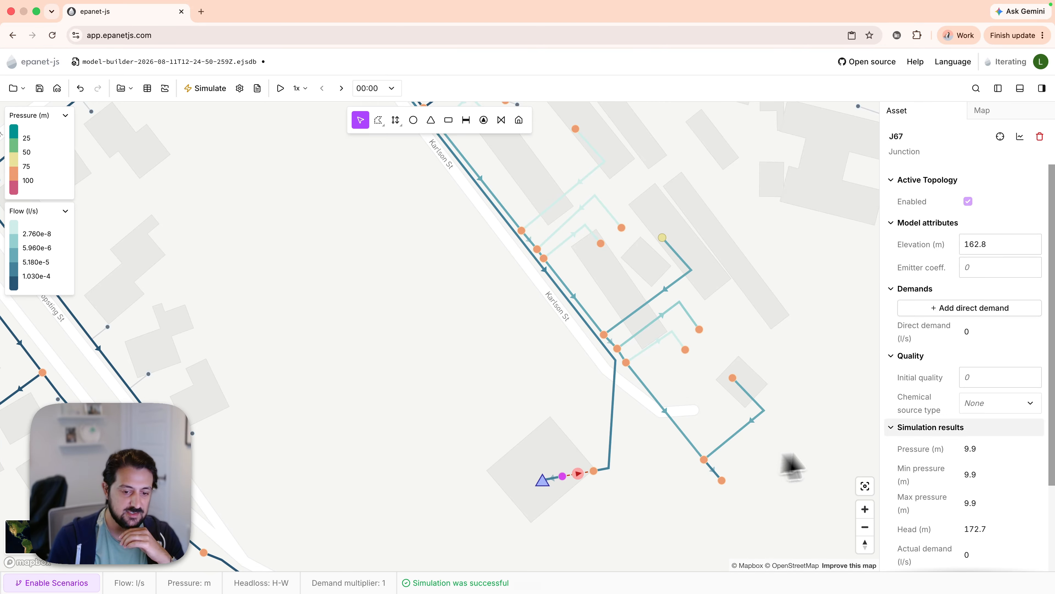
scroll(983, 449, "down", 1)
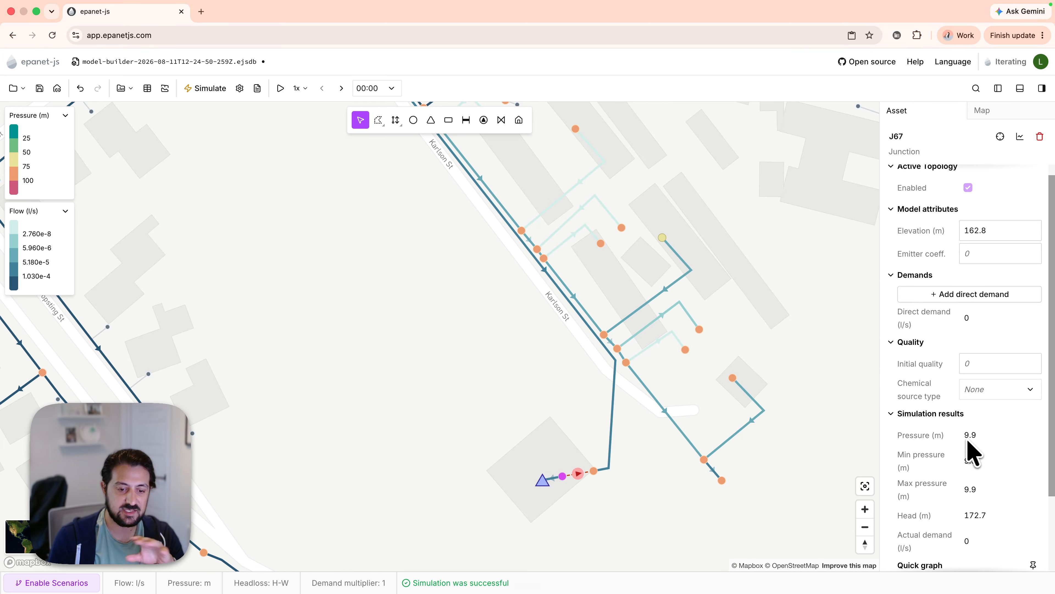
Step: Compare the elevation and initial level of tank RSBWS02-004 with the head at junction J67 on the pump's suction side
scroll(691, 415, "down", 5)
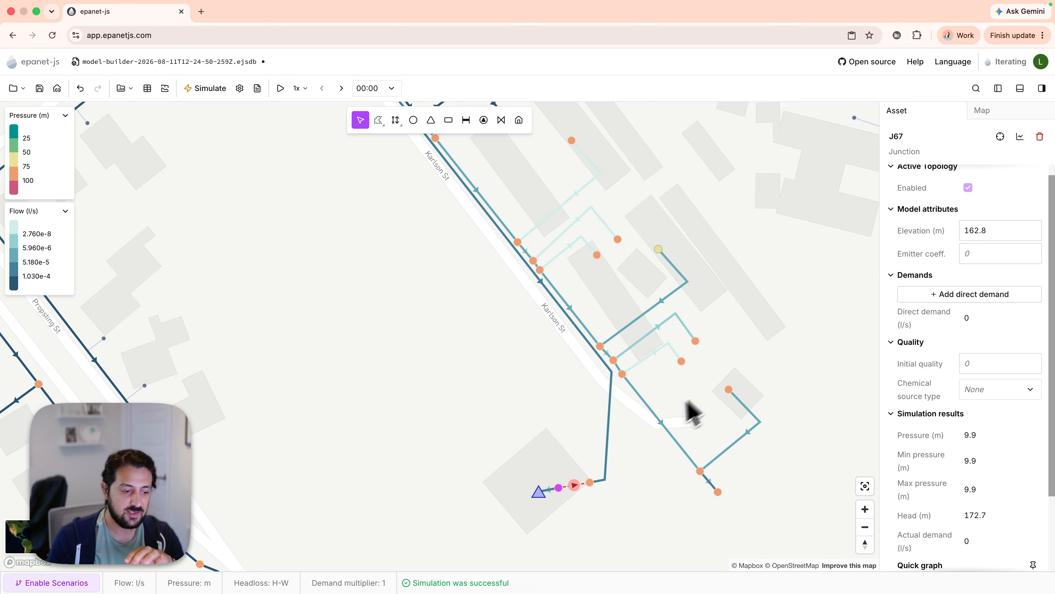
scroll(697, 348, "down", 5)
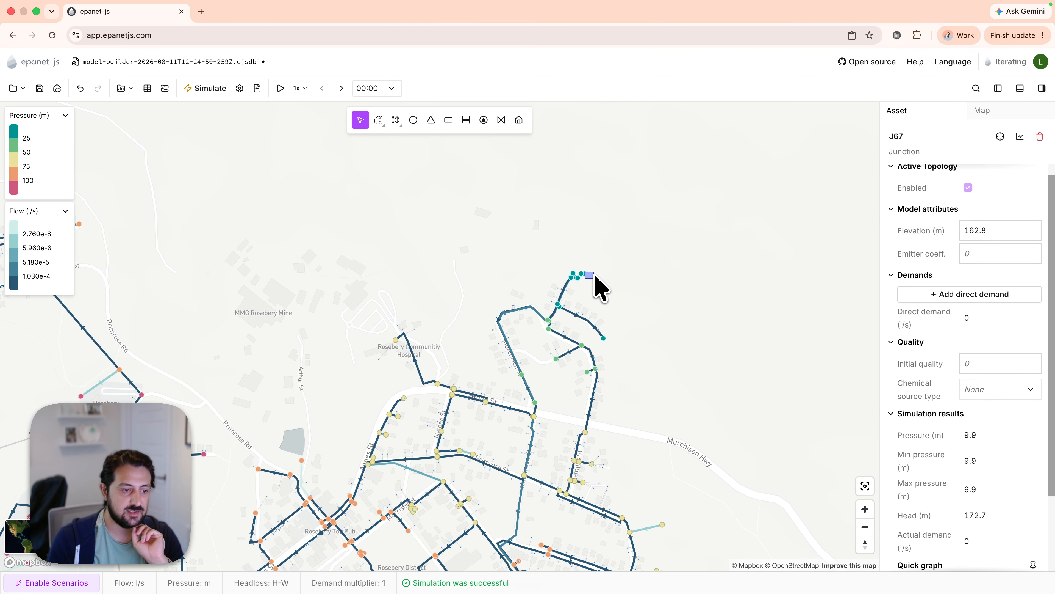
left_click(590, 276)
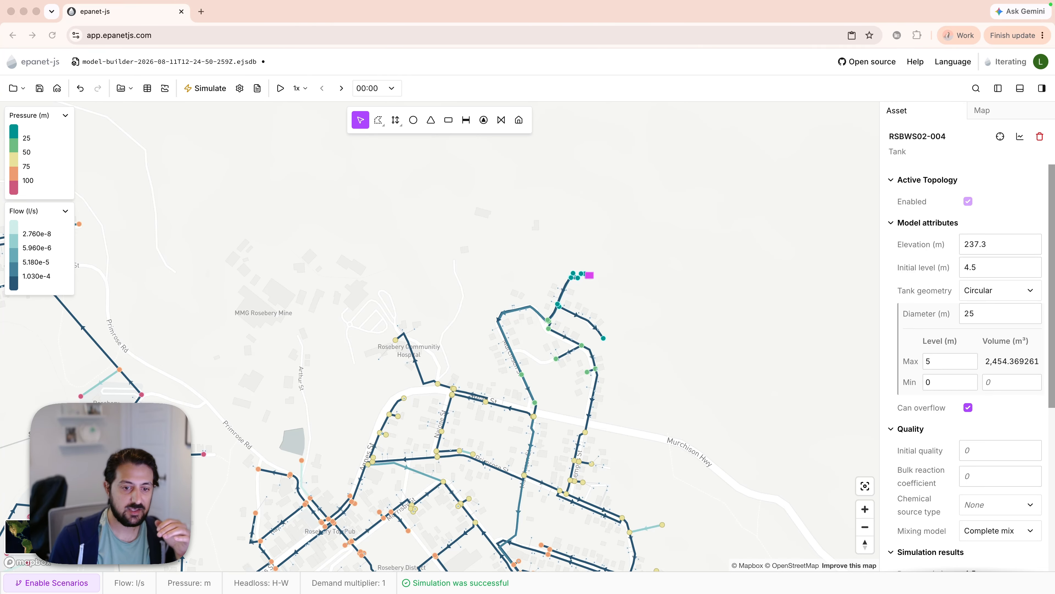
left_click_drag(683, 432, 674, 336)
scroll(608, 219, "up", 5)
left_click_drag(530, 151, 542, 231)
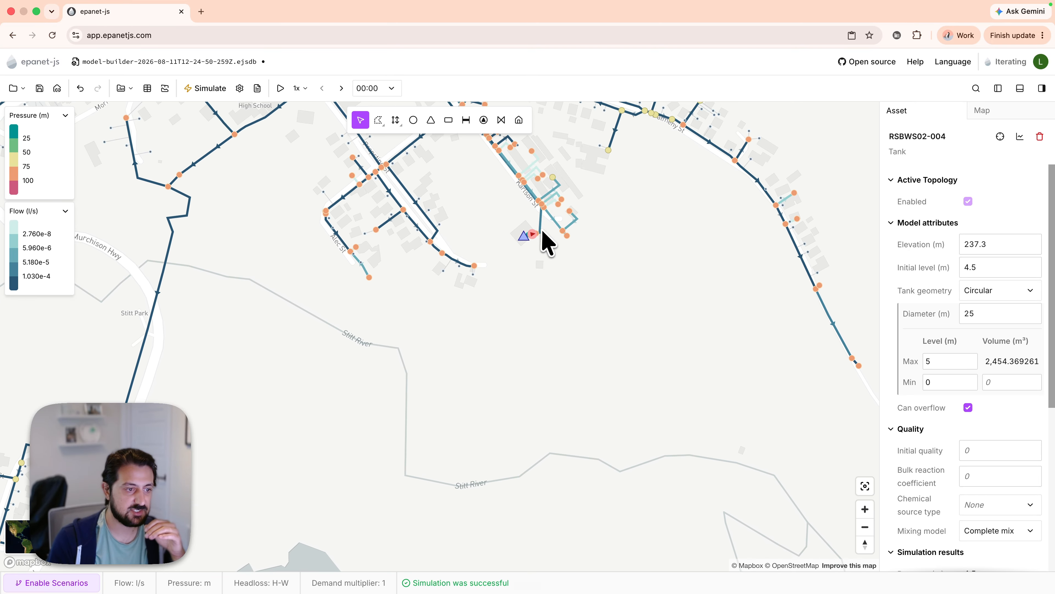
scroll(540, 243, "up", 10)
left_click(472, 271)
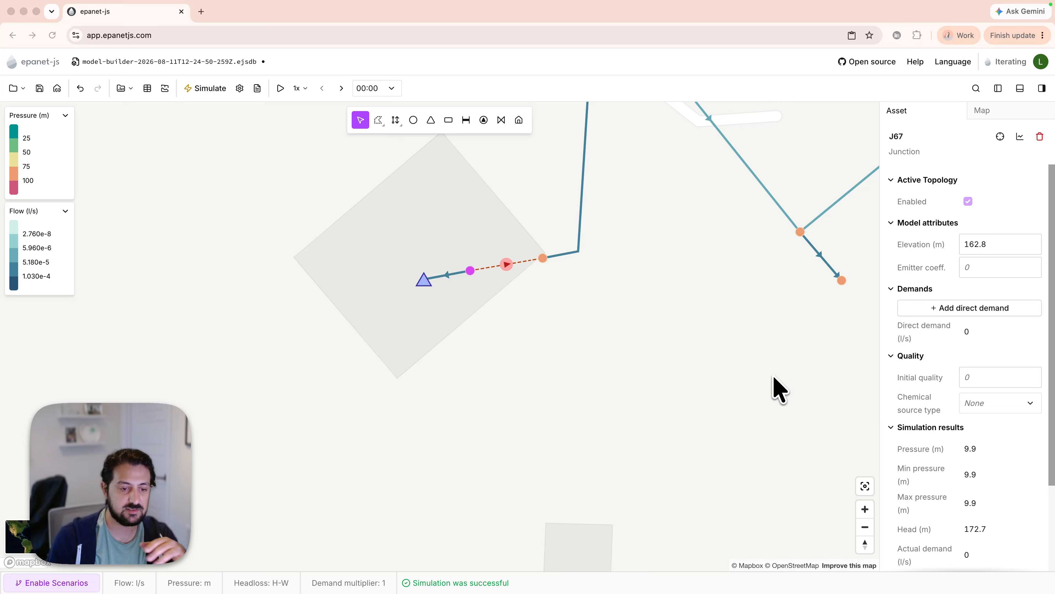
Step: Set the design head of pump PU1 to 70 m and reselect the pump to check its curve
left_click(507, 264)
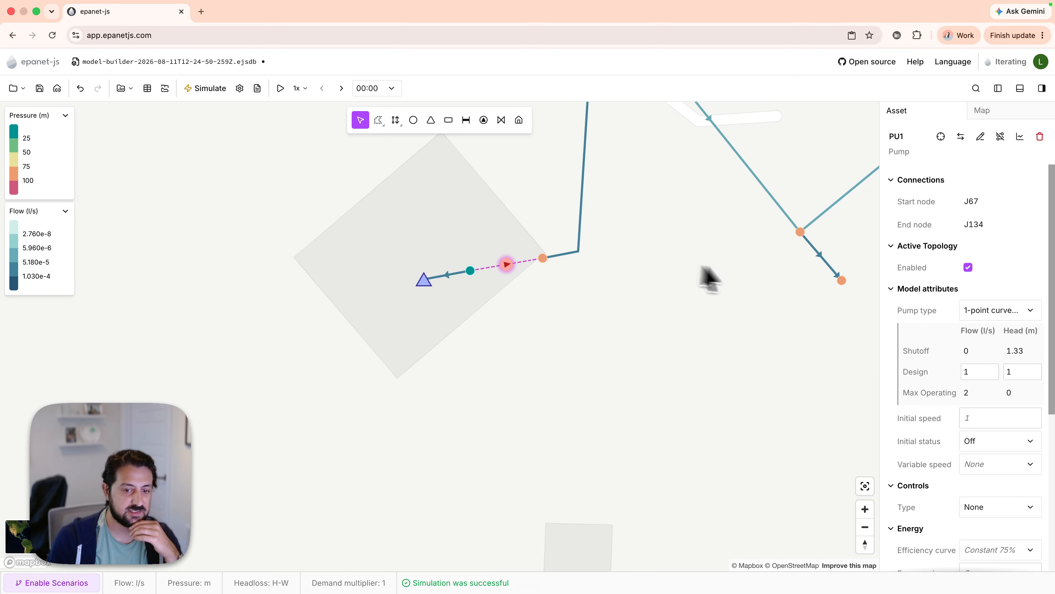
left_click(1016, 370)
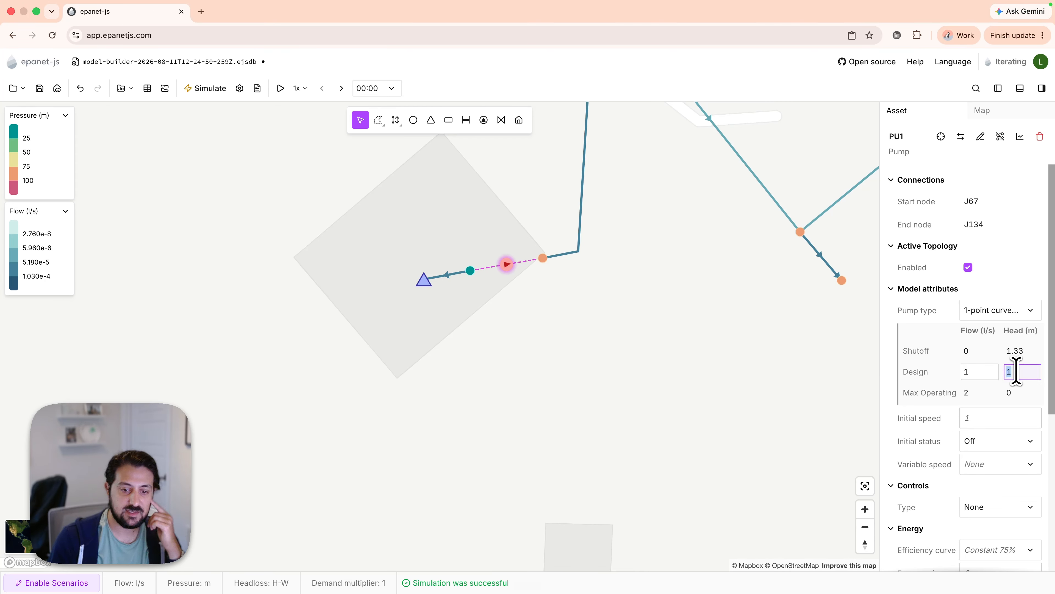
left_click(722, 362)
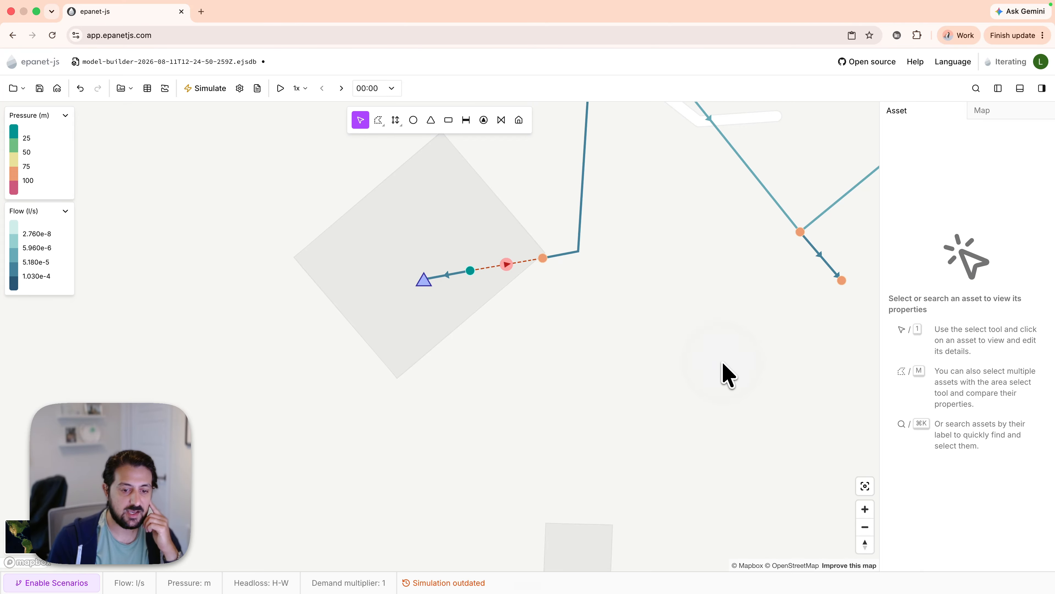
left_click(512, 265)
Step: Examine the 24-hour flow graph of pipe P75 connected to the tank, and clear the selection
scroll(702, 344, "down", 5)
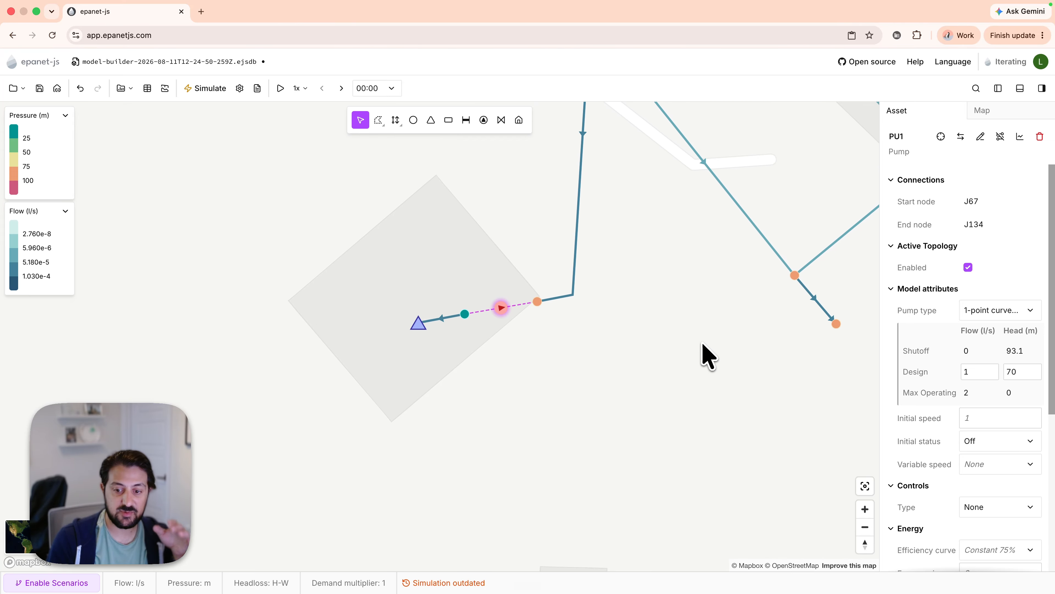
scroll(706, 353, "down", 10)
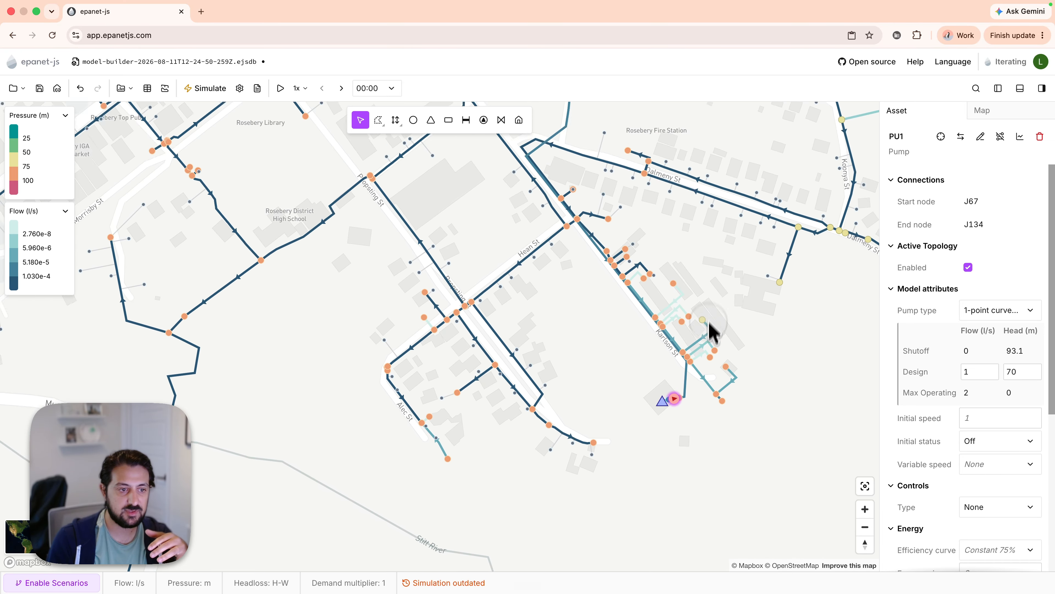
scroll(690, 233, "up", 10)
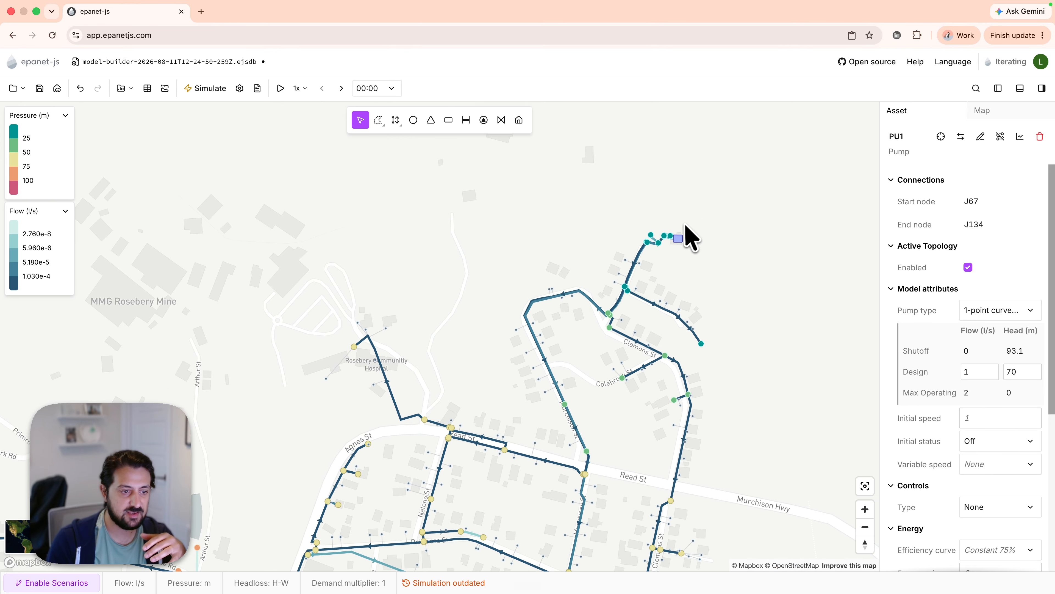
left_click(664, 279)
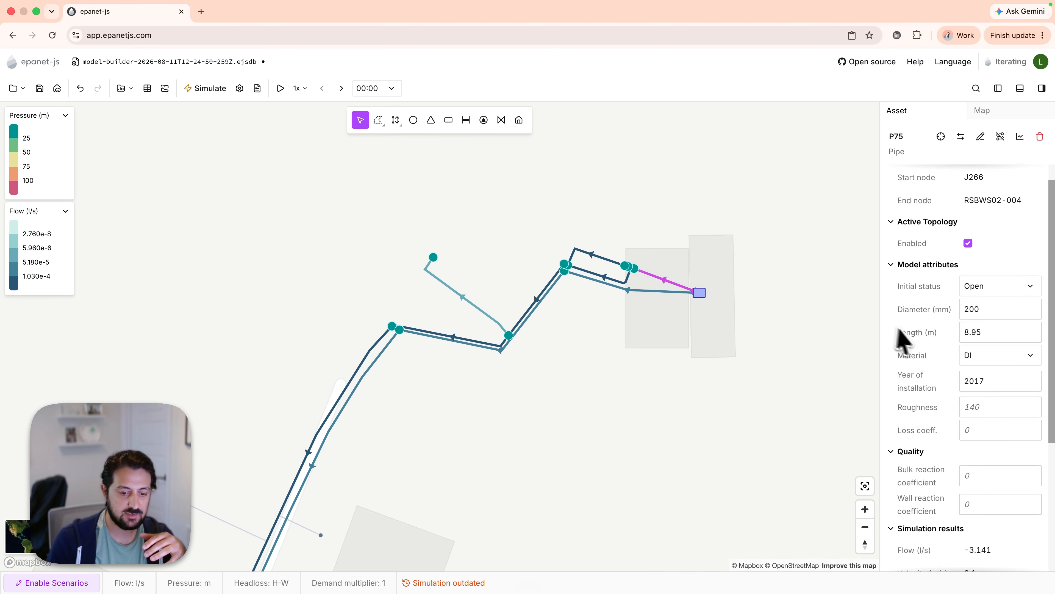
scroll(941, 345, "down", 5)
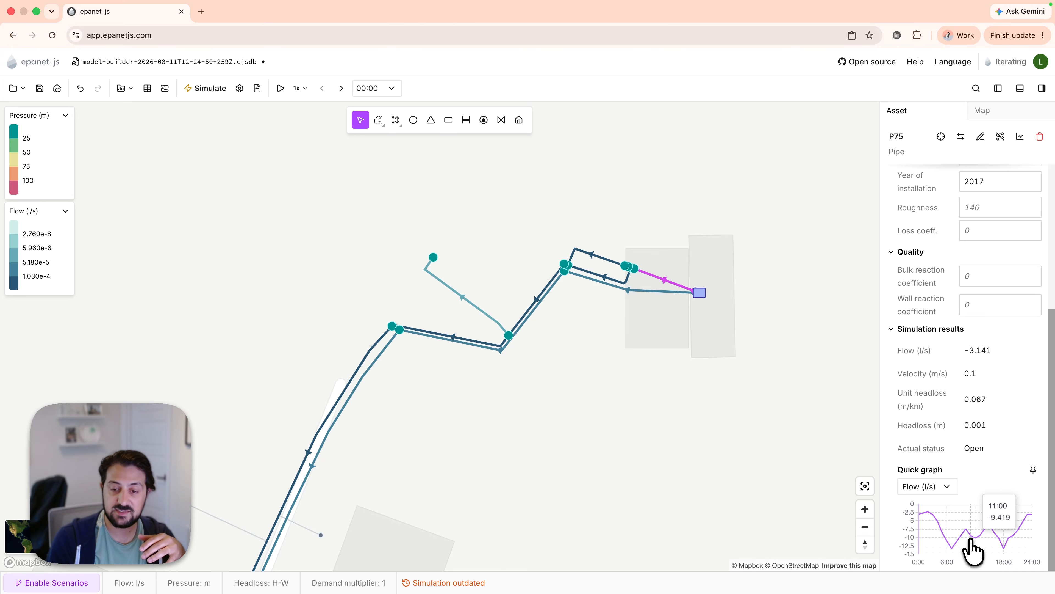
left_click(732, 354)
Step: Set the design flow of pump PU1 to 10 l/s
scroll(733, 358, "down", 5)
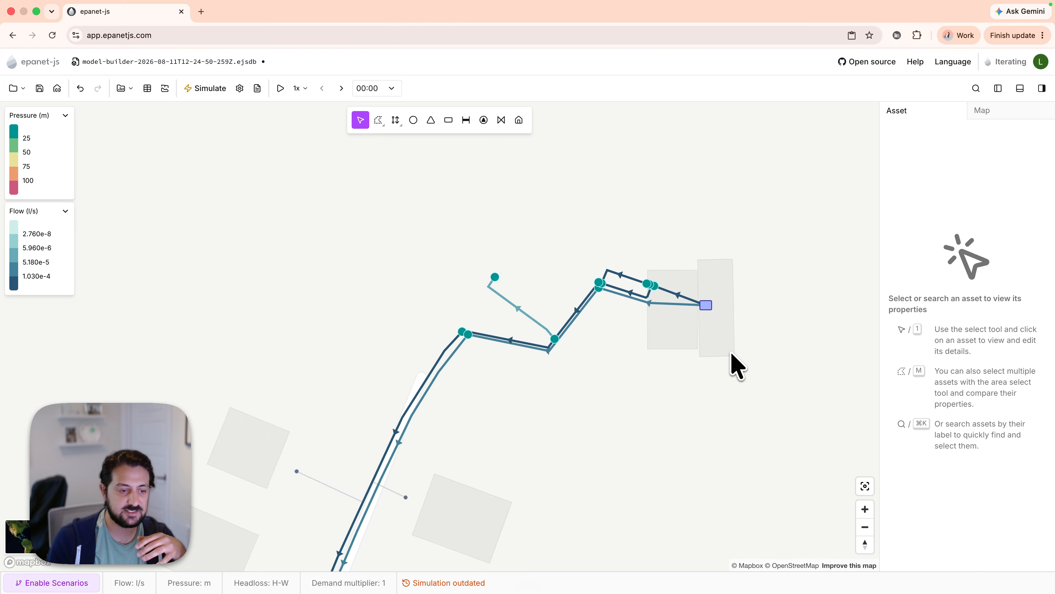
left_click_drag(745, 389, 728, 193)
scroll(677, 503, "up", 10)
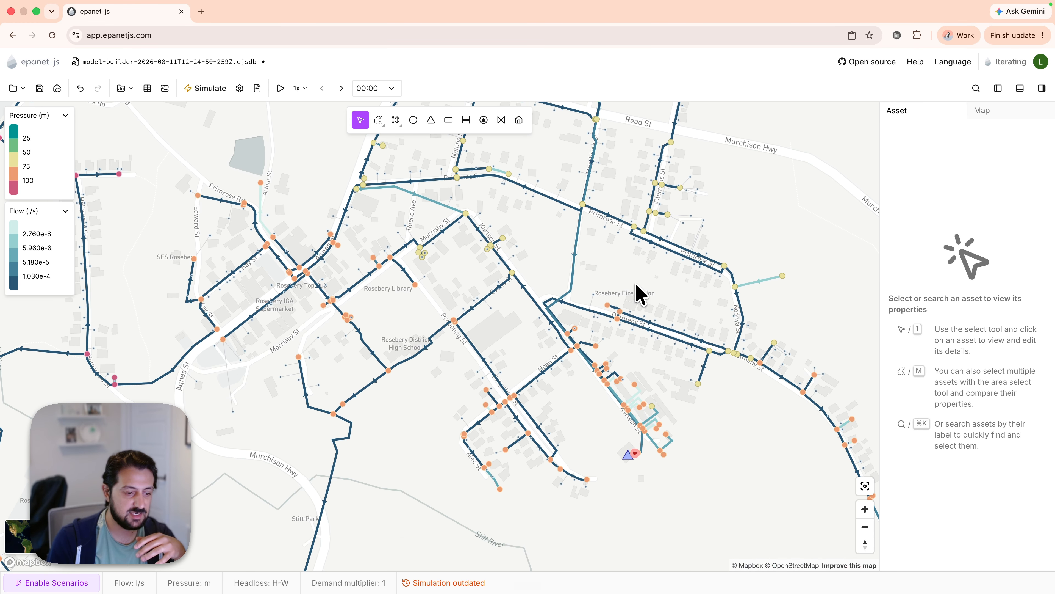
left_click(628, 443)
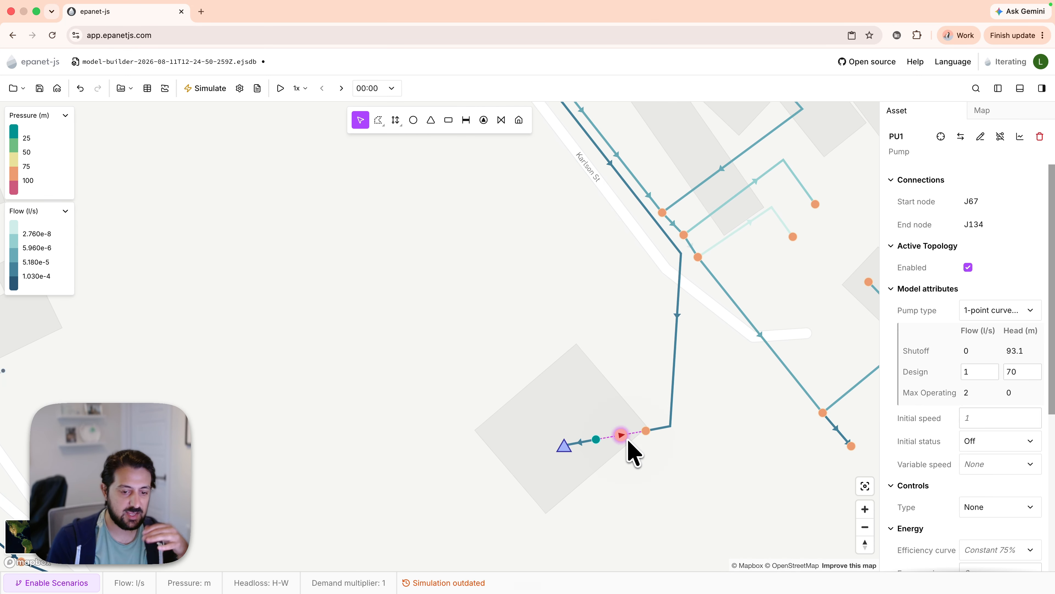
left_click(989, 372)
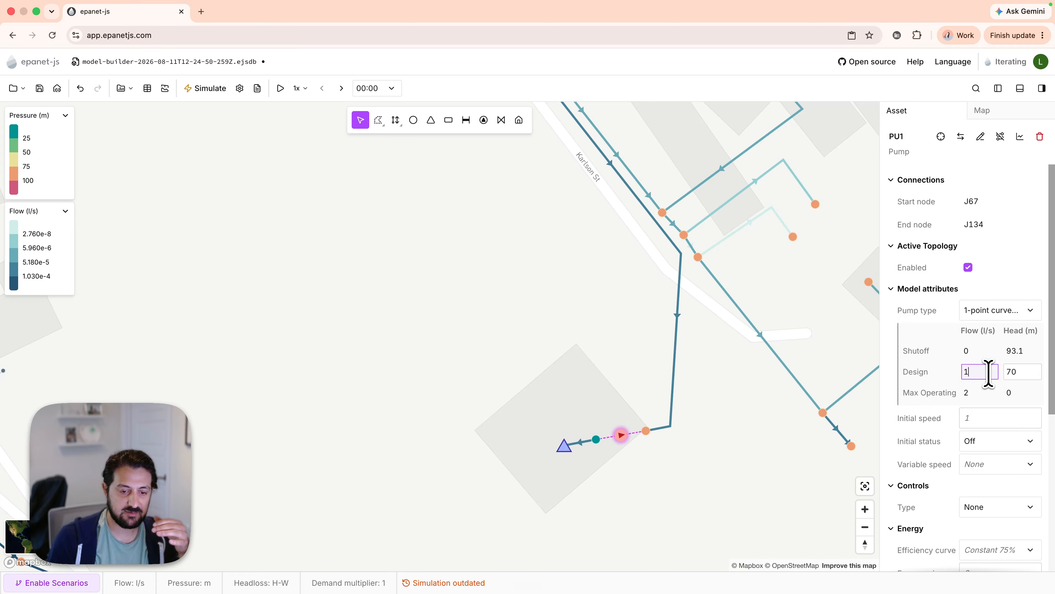
type("10")
left_click(952, 363)
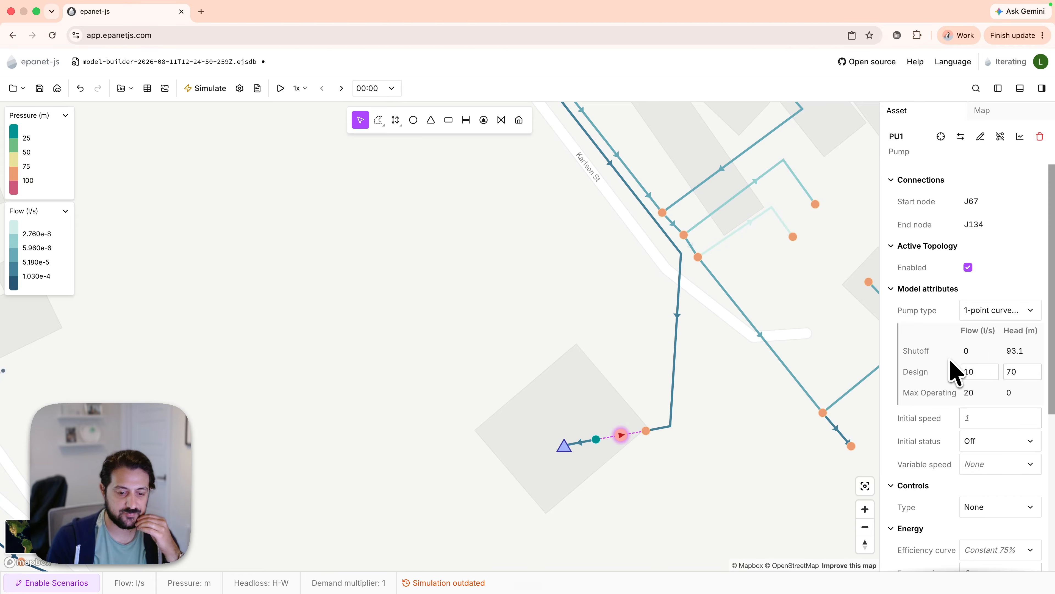
Step: Set the initial status of pump PU1 to On and rerun the simulation
scroll(914, 387, "down", 1)
left_click(980, 422)
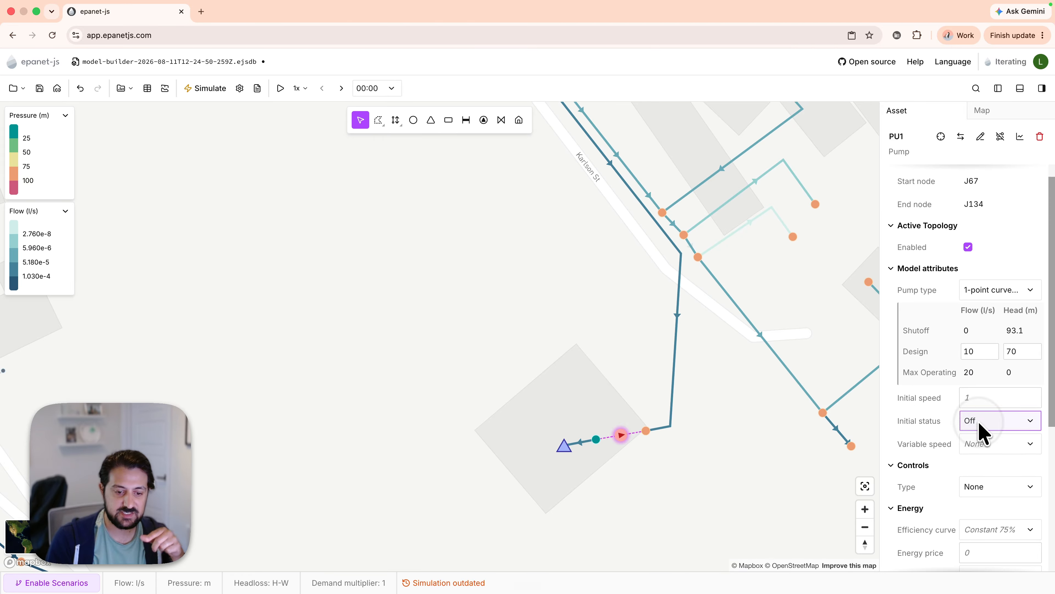
left_click(993, 444)
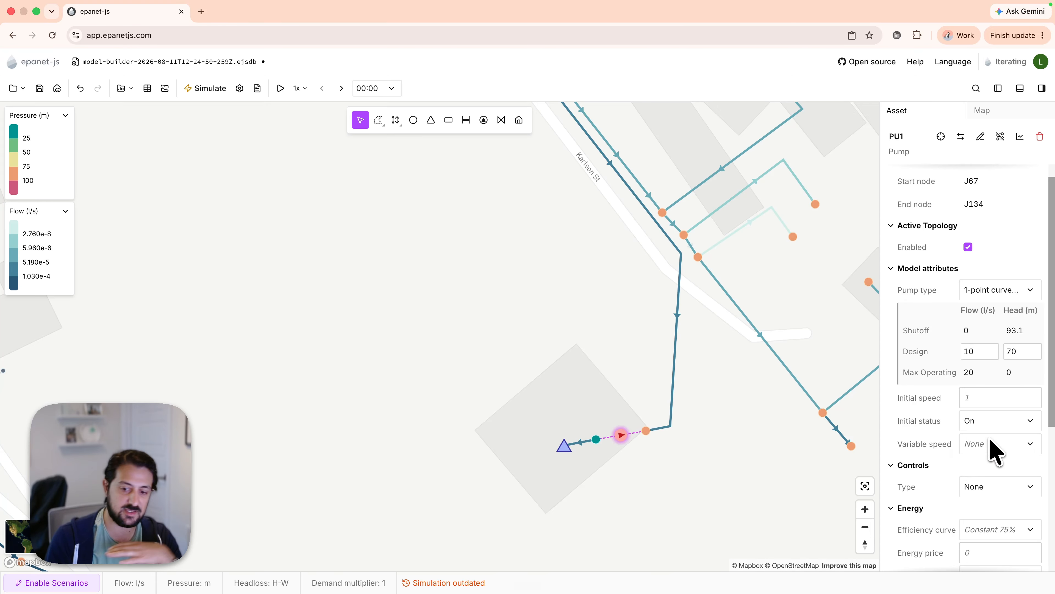
left_click(206, 88)
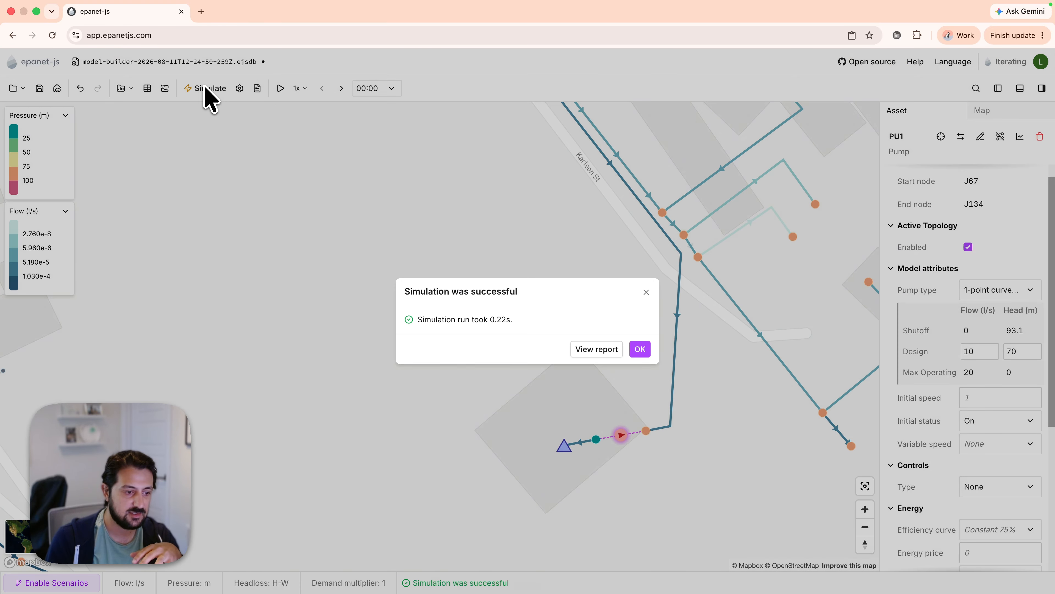
left_click(640, 349)
Step: Inspect the flow results and 24-hour flow graph of pipe P35_2 downstream of the pump, and deselect it
left_click(673, 391)
scroll(955, 412, "down", 3)
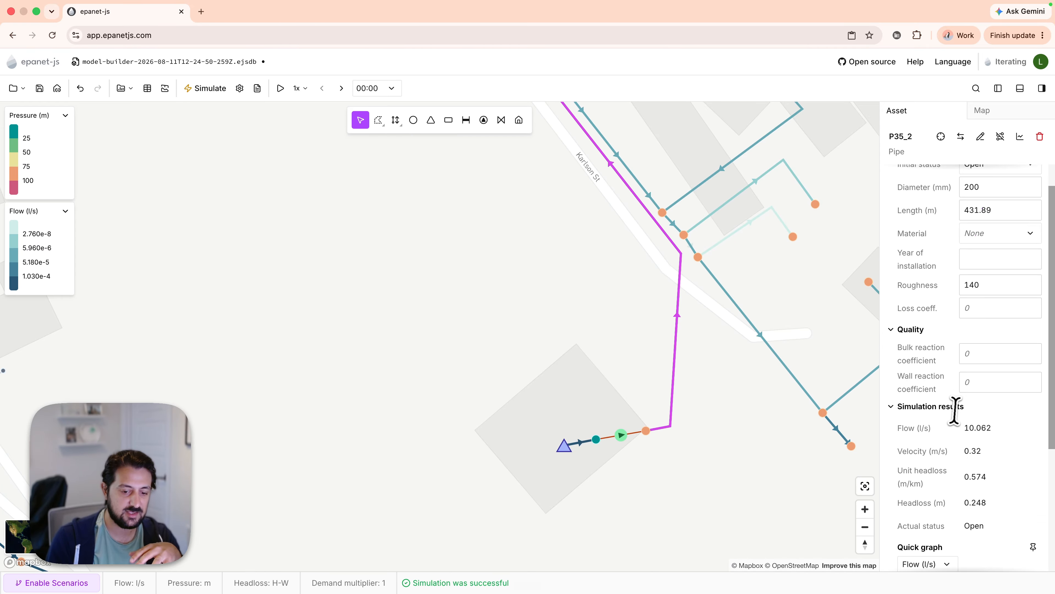
scroll(954, 412, "down", 3)
mouse_move(925, 525)
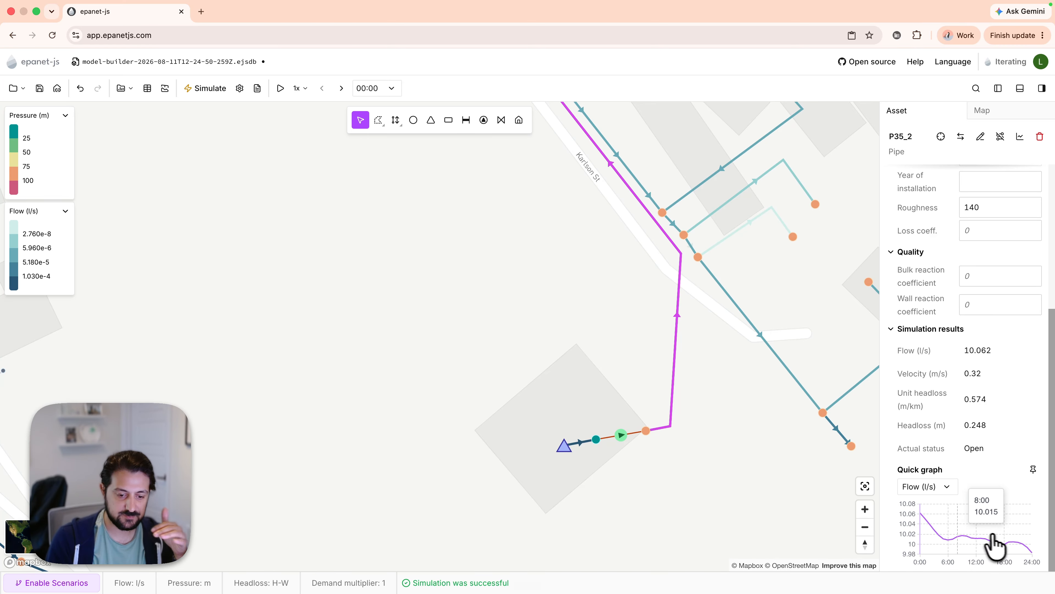
left_click(776, 323)
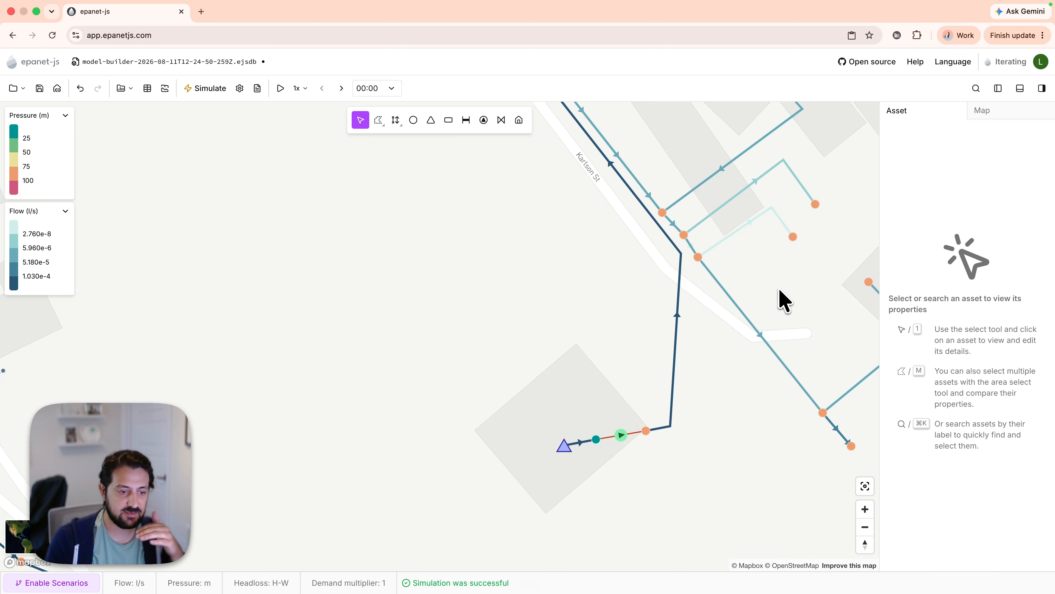
Step: Check the 24-hour level graph of tank RSBWS02-004 with the pump running
scroll(781, 300, "down", 10)
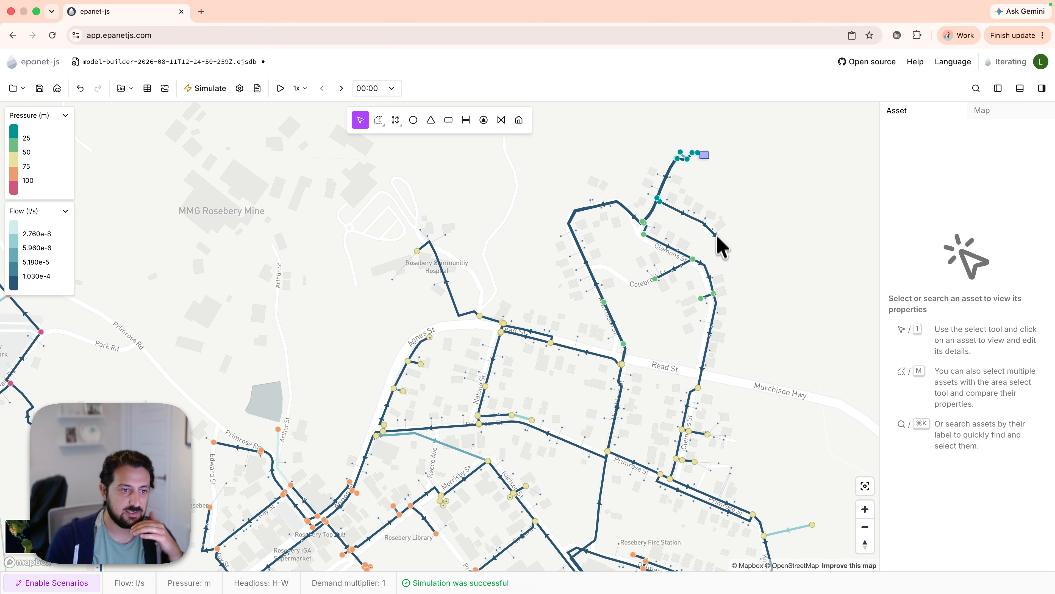
left_click(705, 216)
scroll(951, 357, "down", 5)
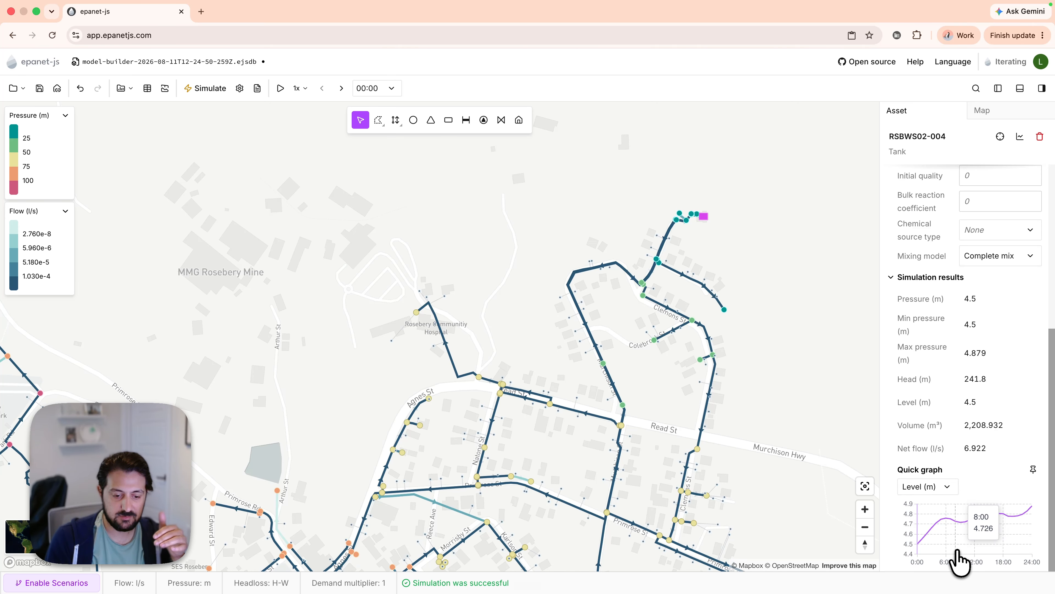
Step: Give pump PU1 a level-based control governed by tank RSBWS02-004
left_click_drag(813, 518, 738, 235)
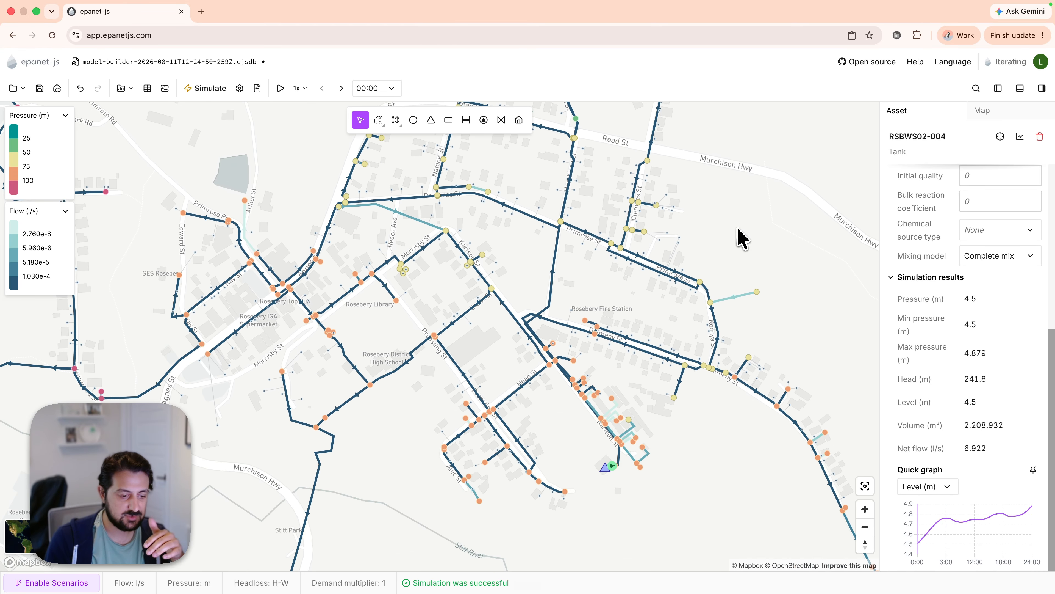
scroll(619, 466, "up", 5)
scroll(615, 482, "up", 5)
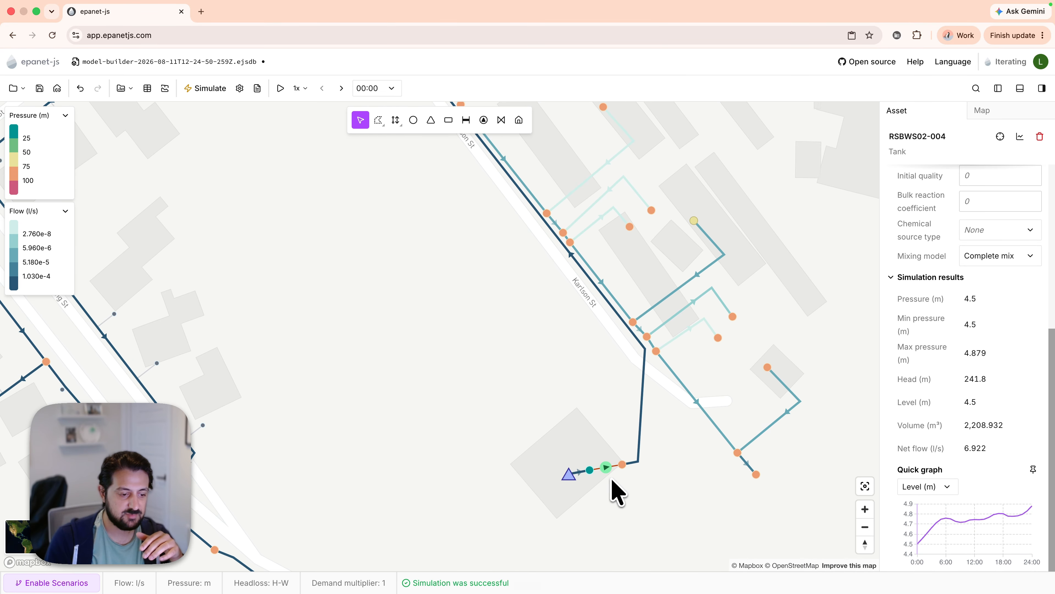
left_click(607, 469)
scroll(919, 419, "down", 2)
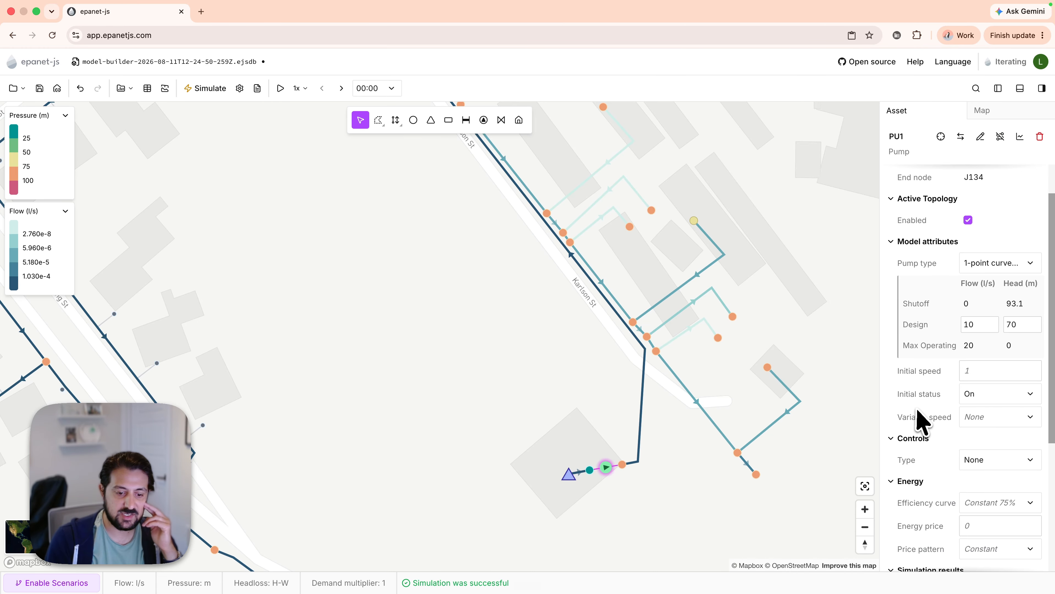
left_click(981, 461)
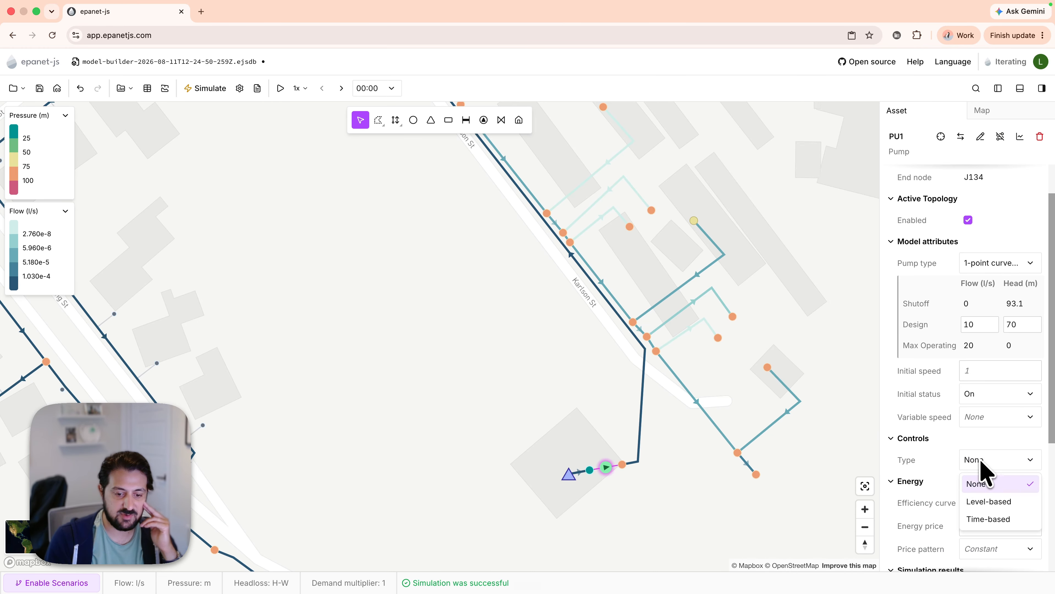
left_click(994, 501)
scroll(972, 495, "down", 2)
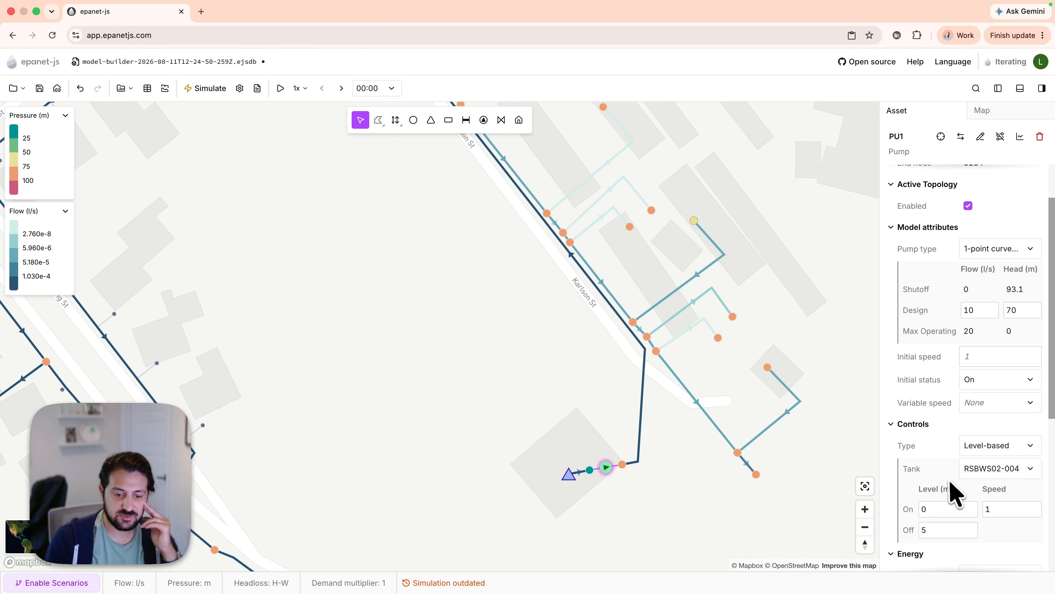
left_click(997, 409)
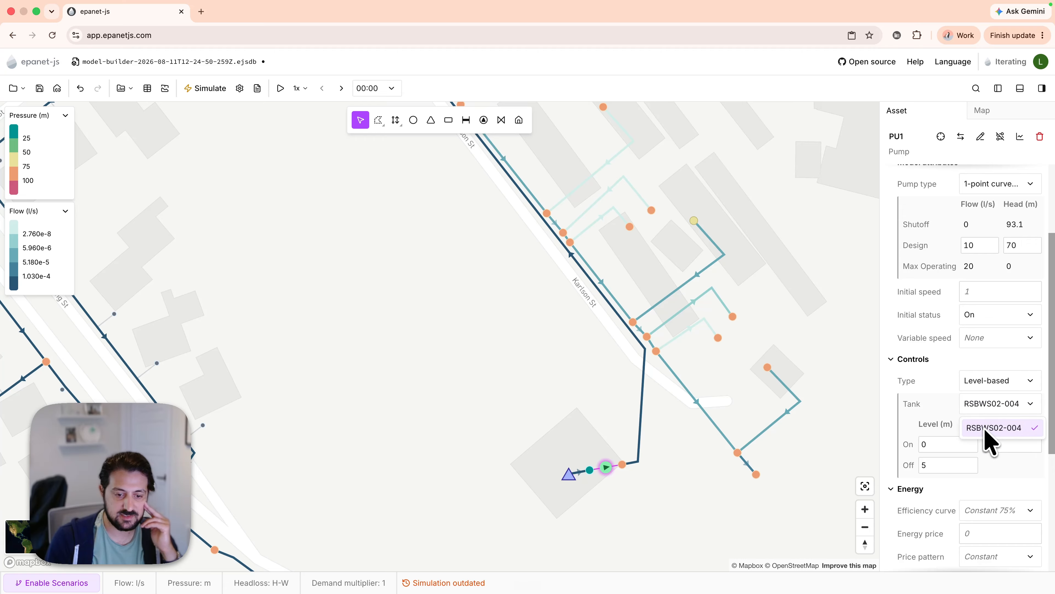
left_click(997, 428)
Step: Set pump PU1 to switch on at a tank level of 4.4 m and off at 4.7 m
left_click(945, 445)
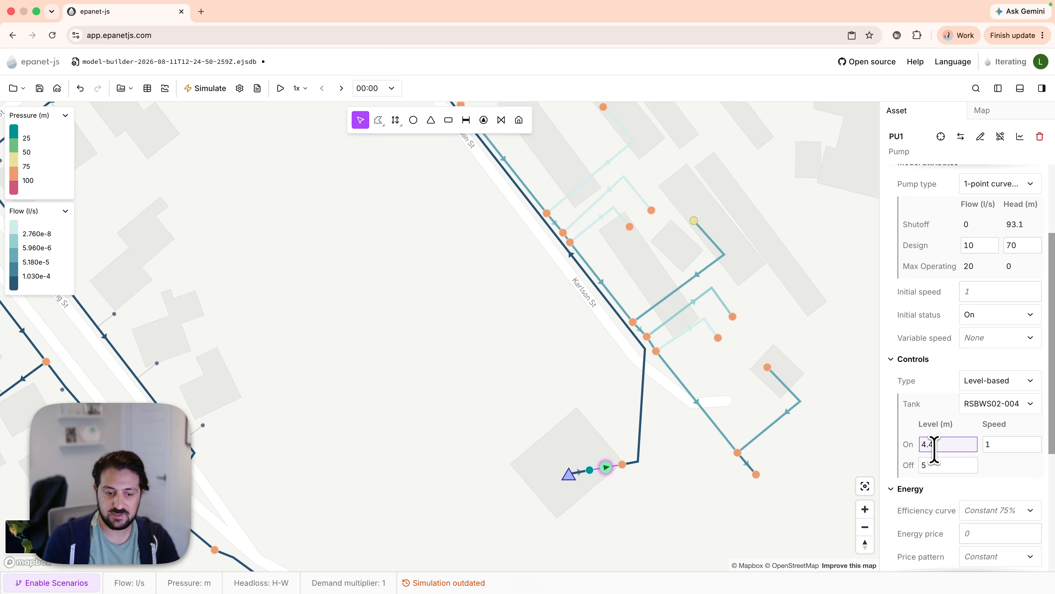
left_click(940, 464)
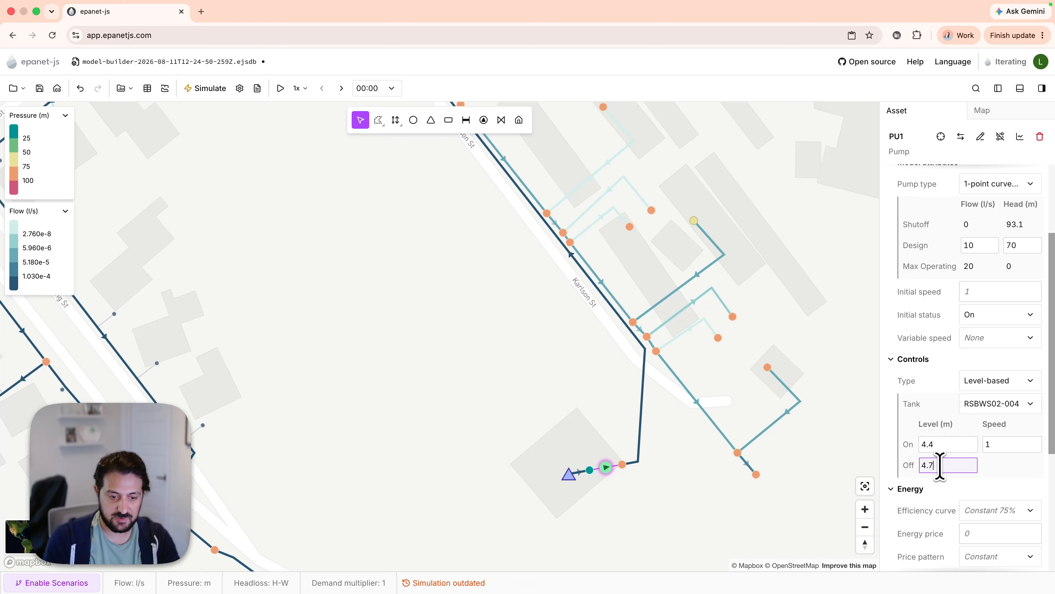
left_click(995, 468)
Step: Rerun the simulation and check the 24-hour flow graph of pump PU1
scroll(968, 462, "down", 5)
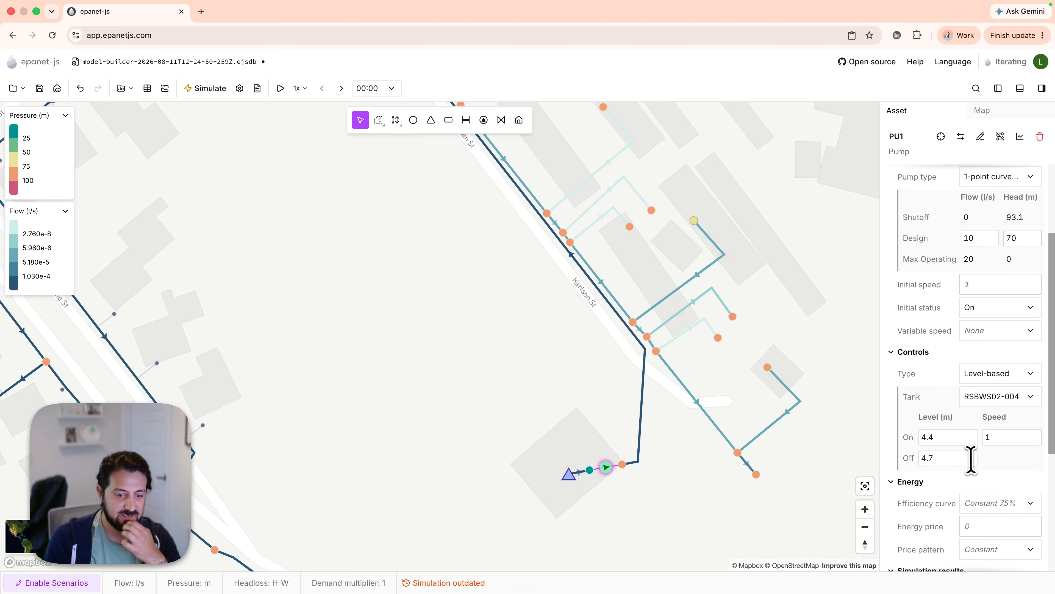
left_click(206, 89)
left_click(633, 346)
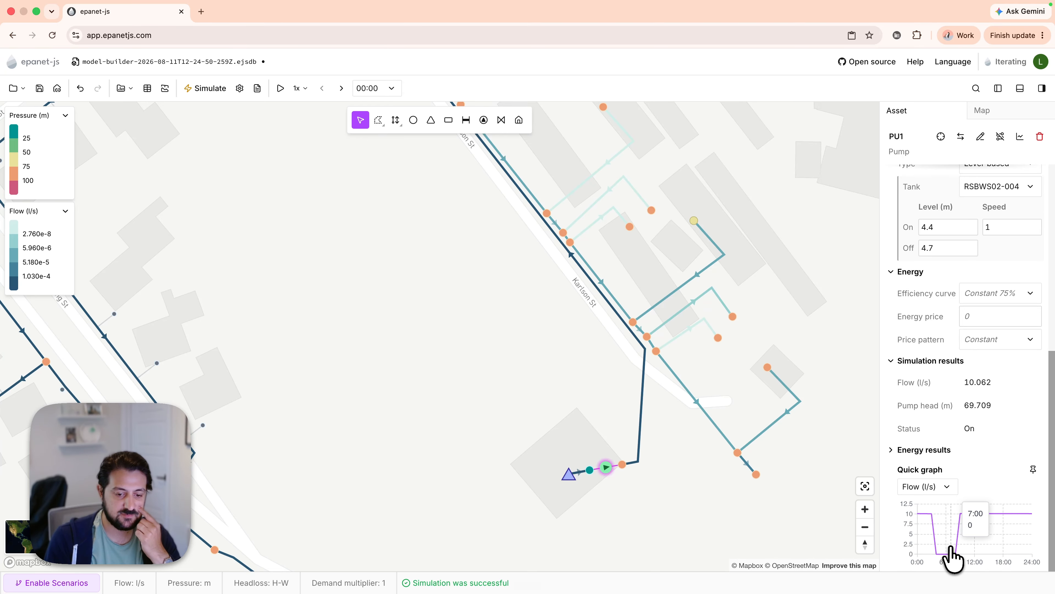
Step: Check the 24-hour level graph of tank RSBWS02-004 under the level-based pump control
scroll(745, 344, "down", 10)
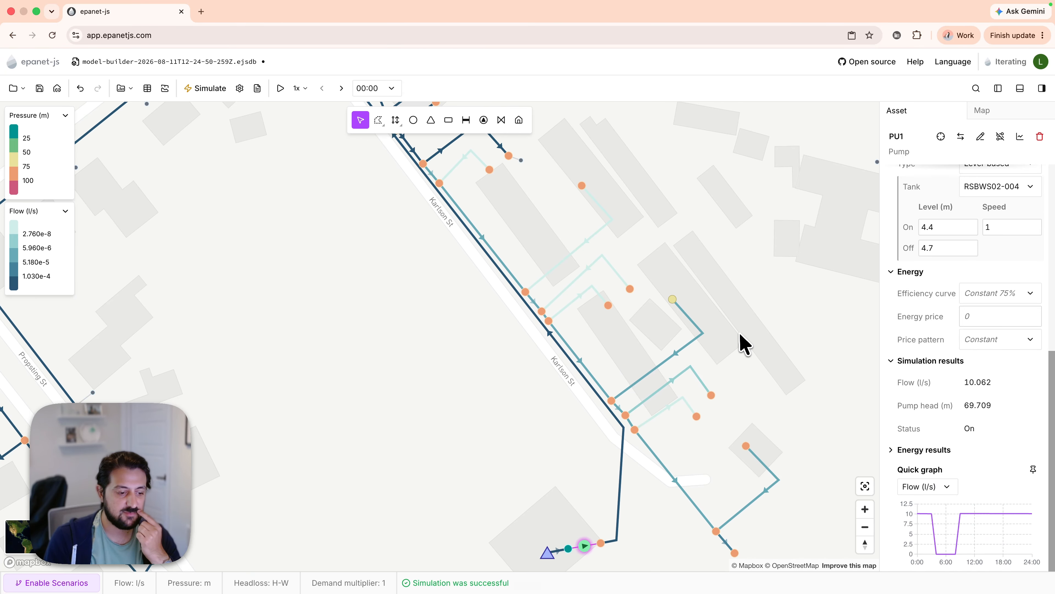
left_click_drag(734, 114, 725, 399)
scroll(725, 399, "down", 6)
scroll(732, 281, "up", 5)
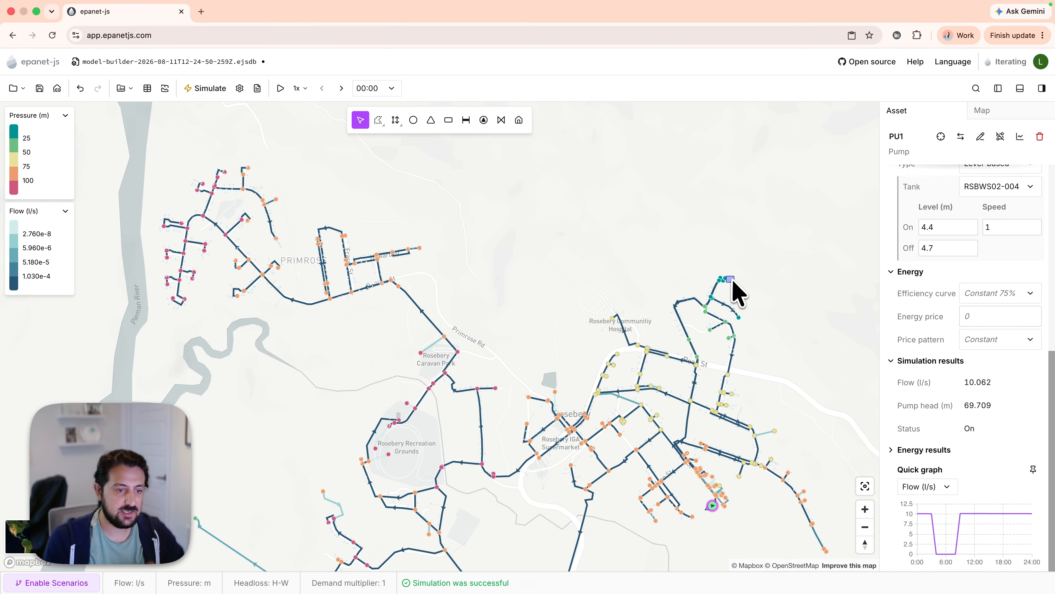
left_click(727, 277)
scroll(966, 431, "down", 6)
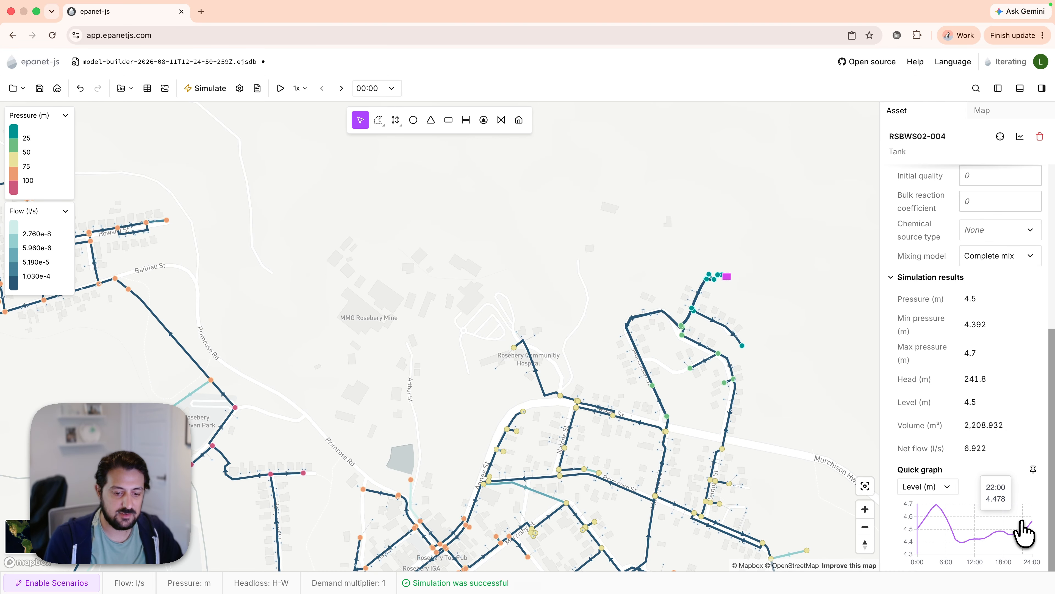
Step: Extend the total simulation duration to 72 hours and rerun the simulation
left_click(240, 88)
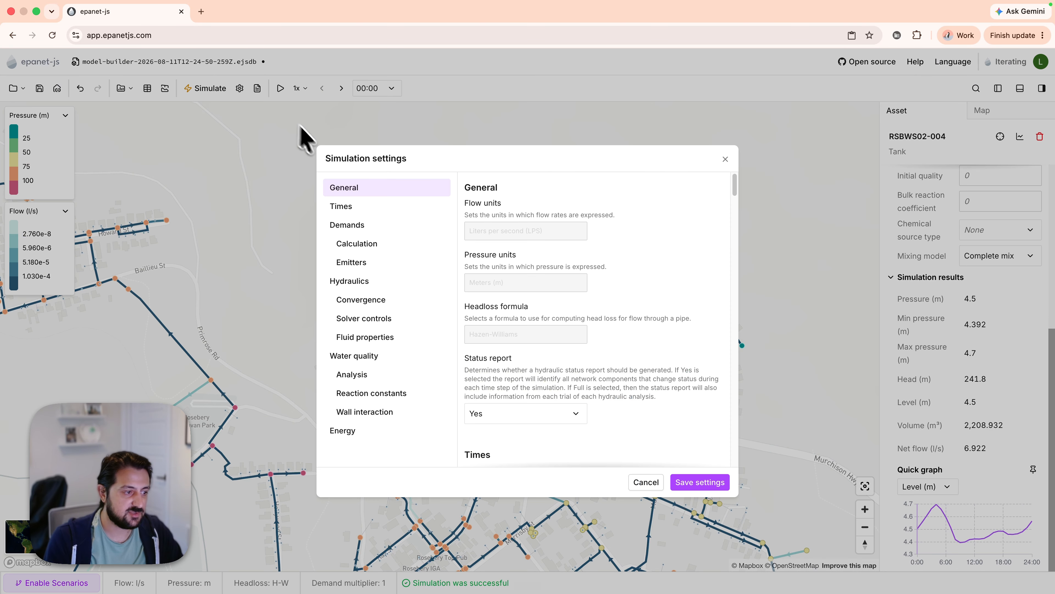
left_click(353, 207)
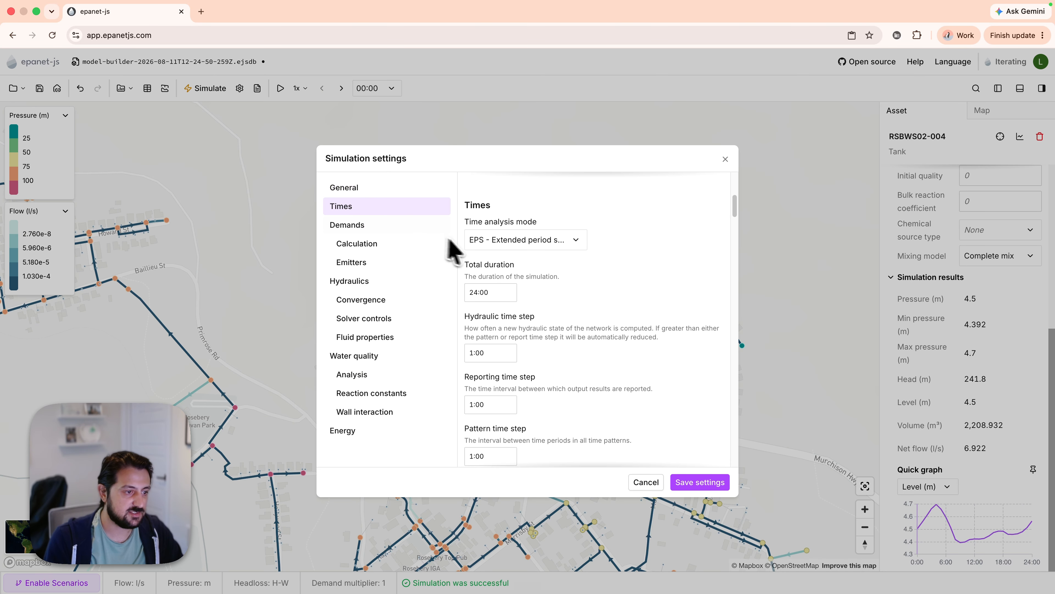
double_click(474, 277)
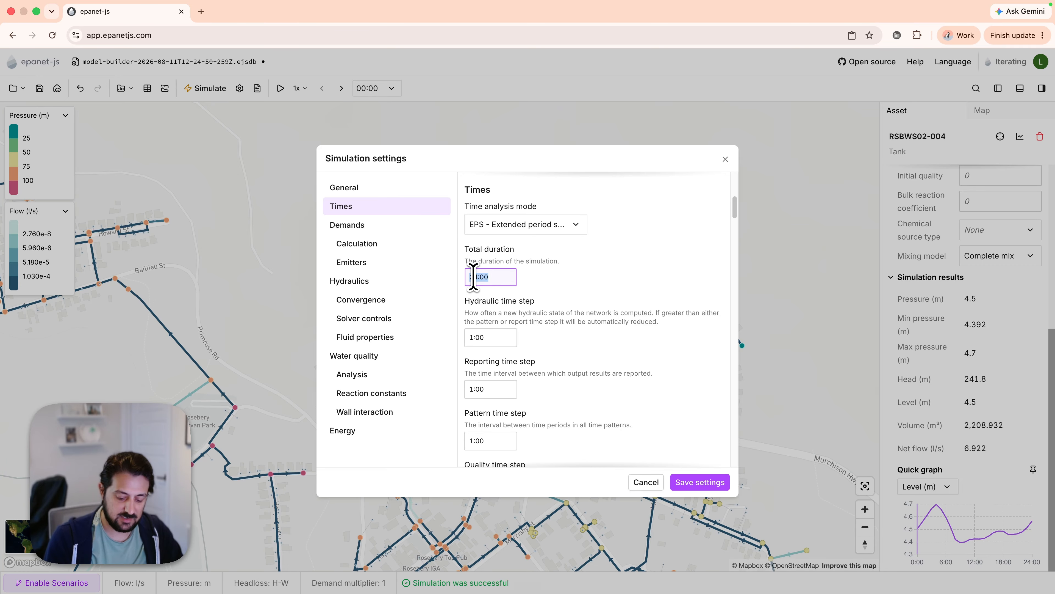
type("72")
left_click(700, 482)
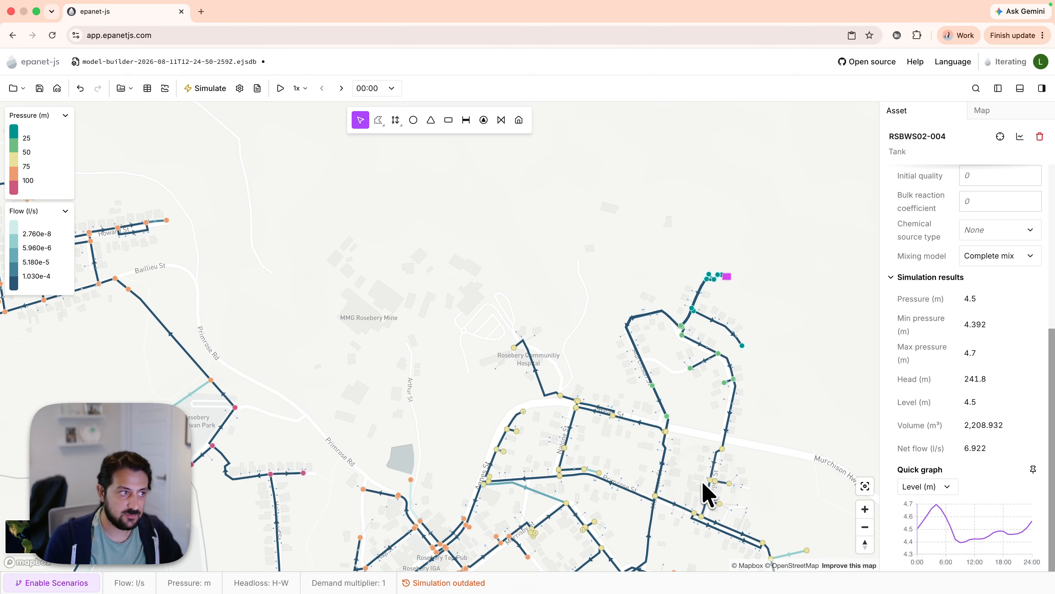
left_click(208, 89)
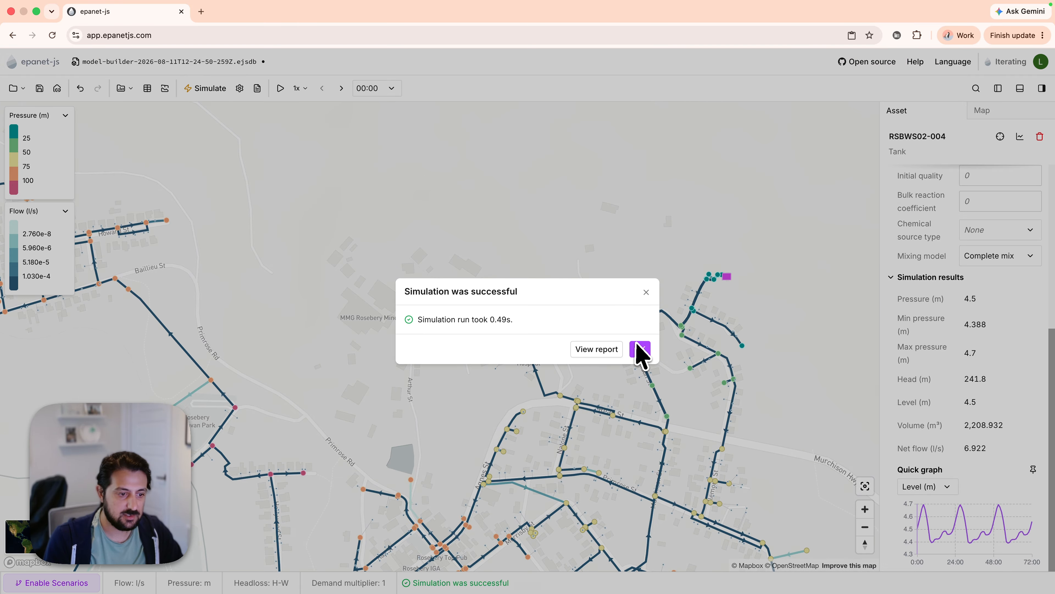
left_click(640, 351)
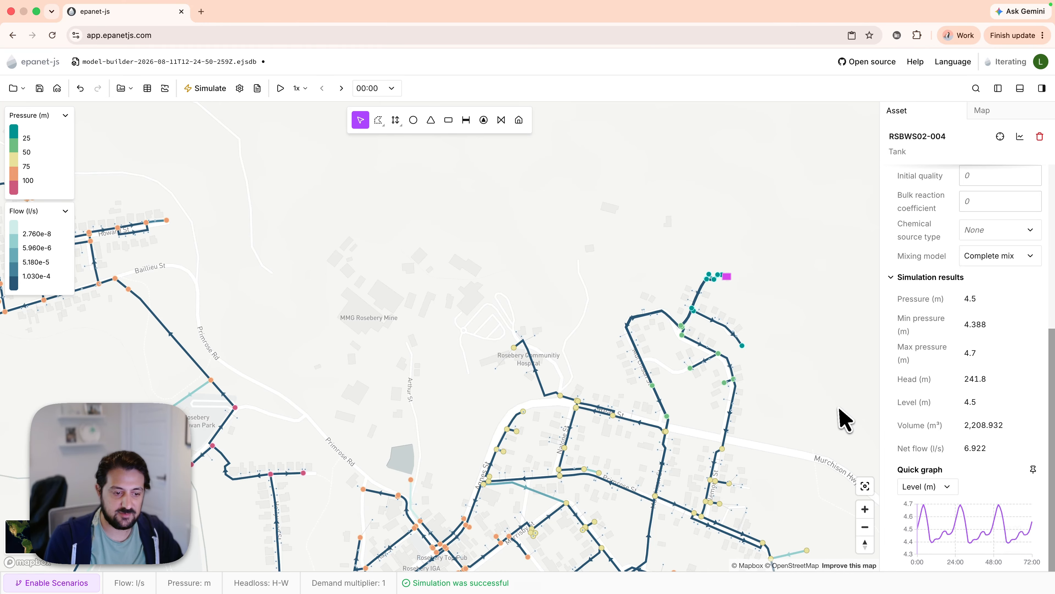
Step: Compare the pressure of tank RSBWS02-004 and the flow of pipe P35_2 over 72 hours in a custom graph, and close it
left_click_drag(829, 373, 731, 194)
scroll(603, 471, "up", 5)
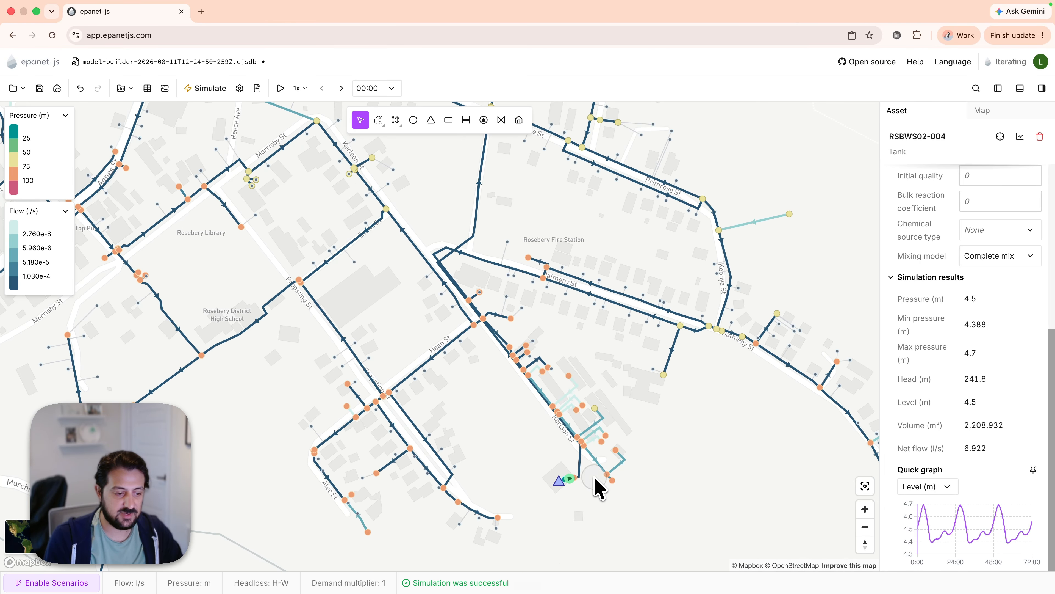
left_click(594, 477)
left_click(580, 462)
left_click_drag(692, 161, 711, 513)
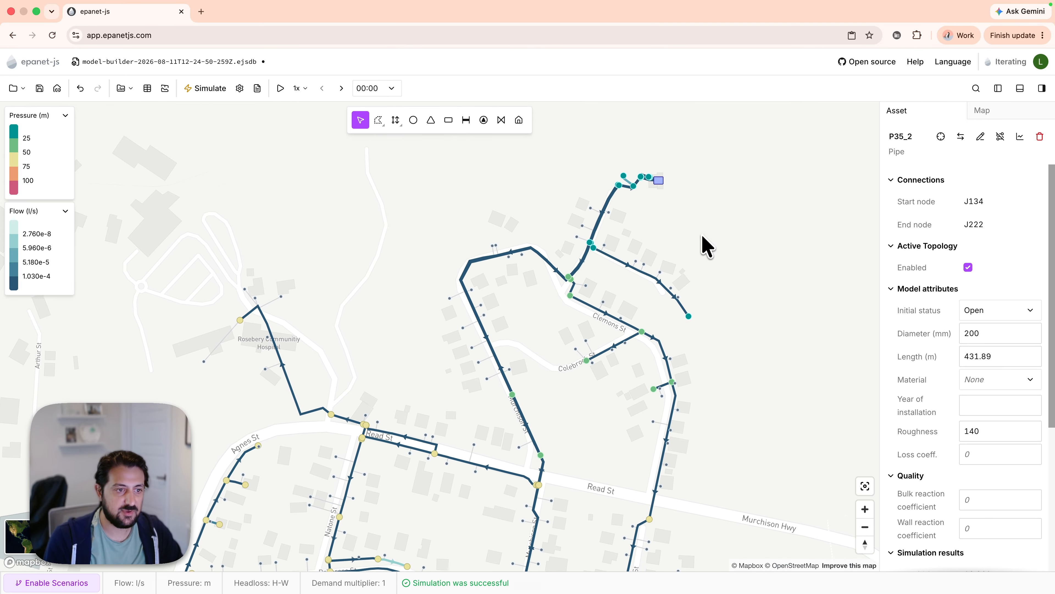
left_click(654, 269, "shift")
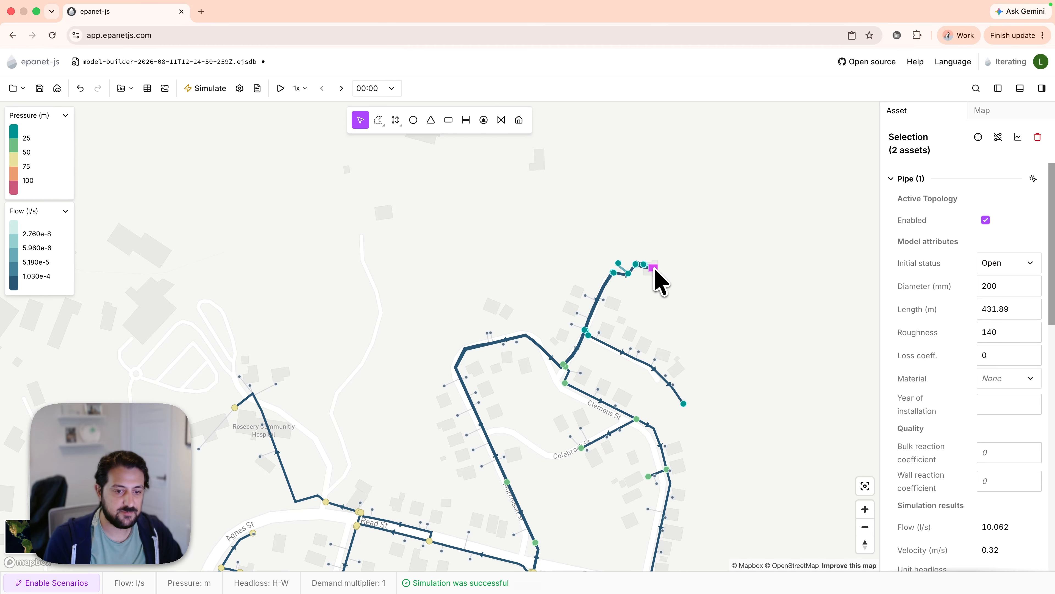
left_click(1018, 137)
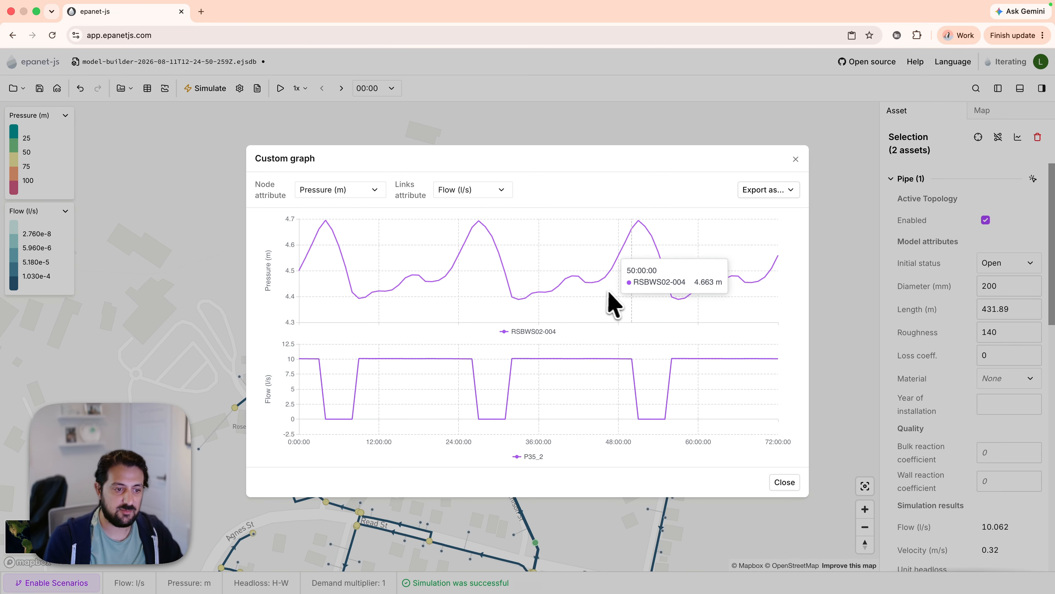
left_click(796, 160)
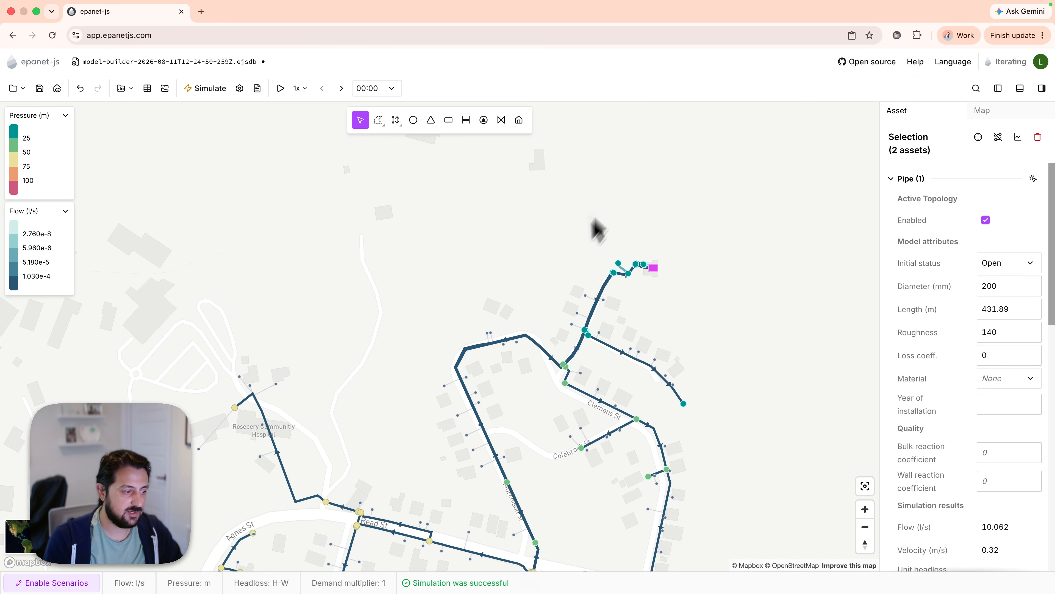
Step: Check the 72-hour pressure graph of junction J140 near Agnes St
left_click(429, 378)
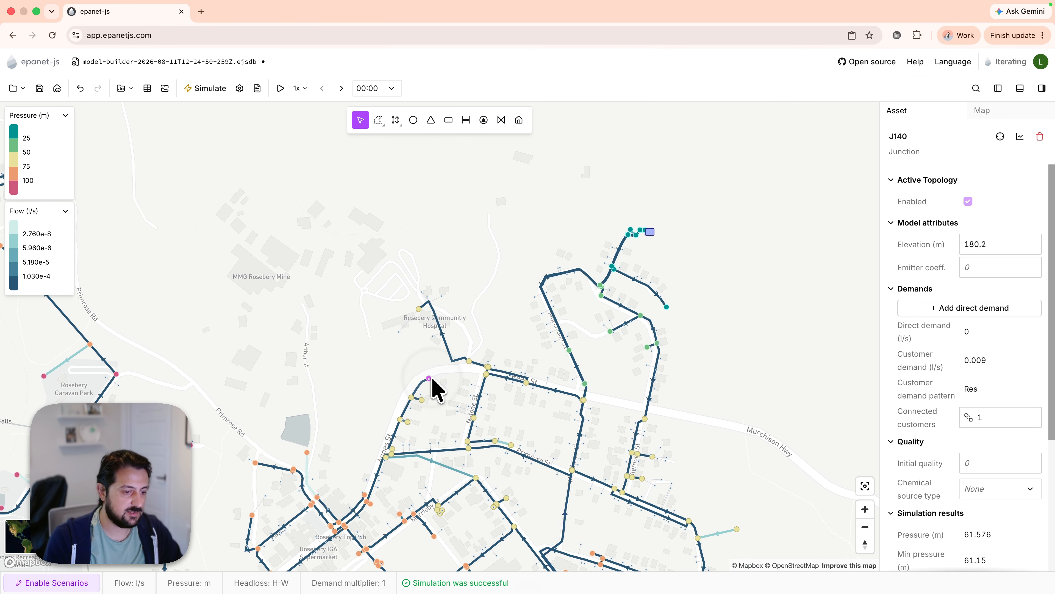
scroll(935, 370, "down", 5)
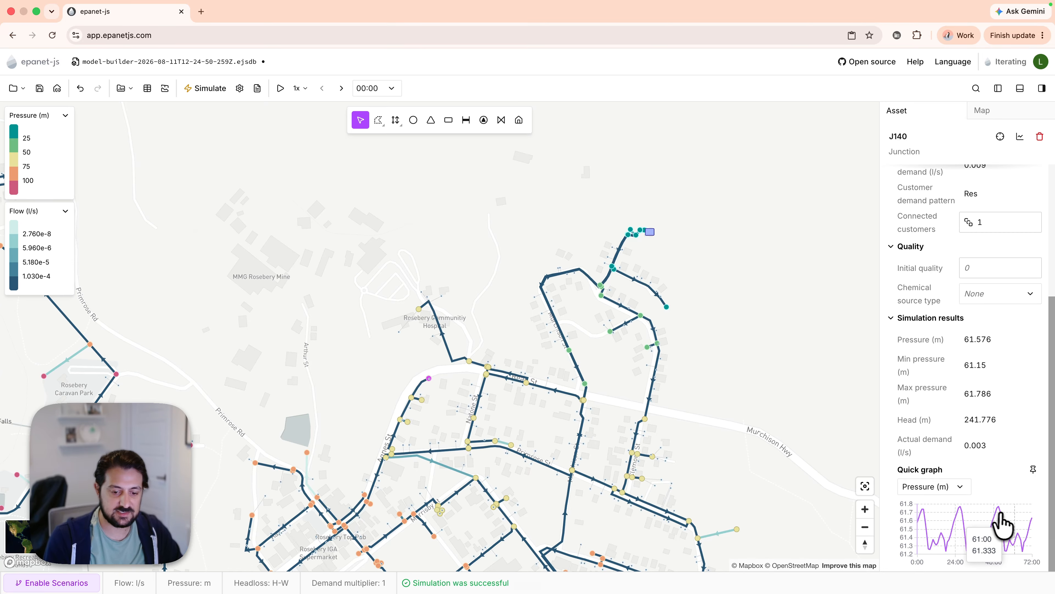
left_click_drag(723, 421, 767, 373)
scroll(767, 378, "down", 3)
scroll(536, 354, "down", 5)
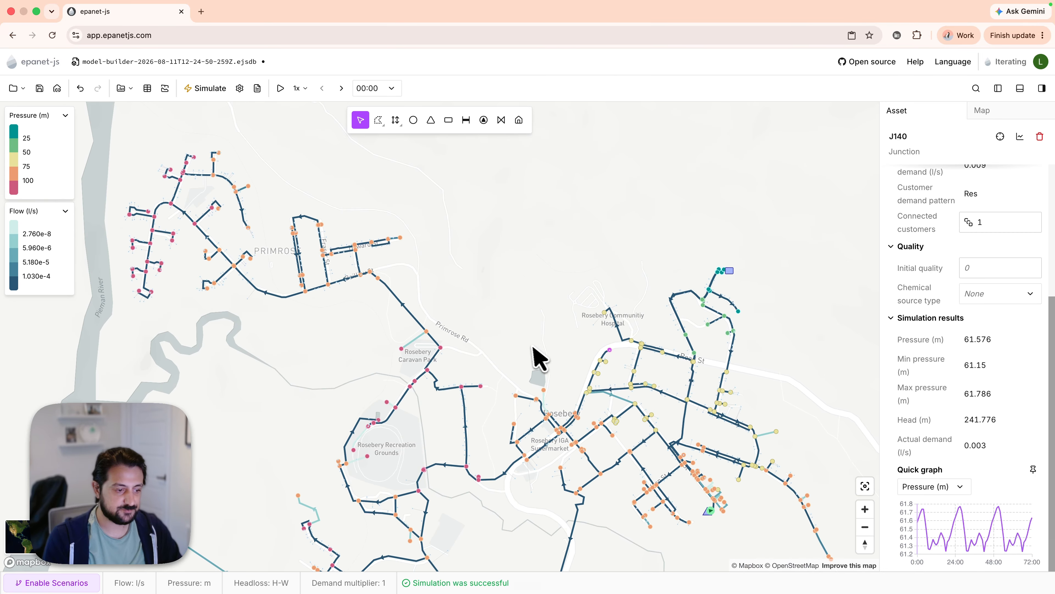
scroll(512, 284, "down", 5)
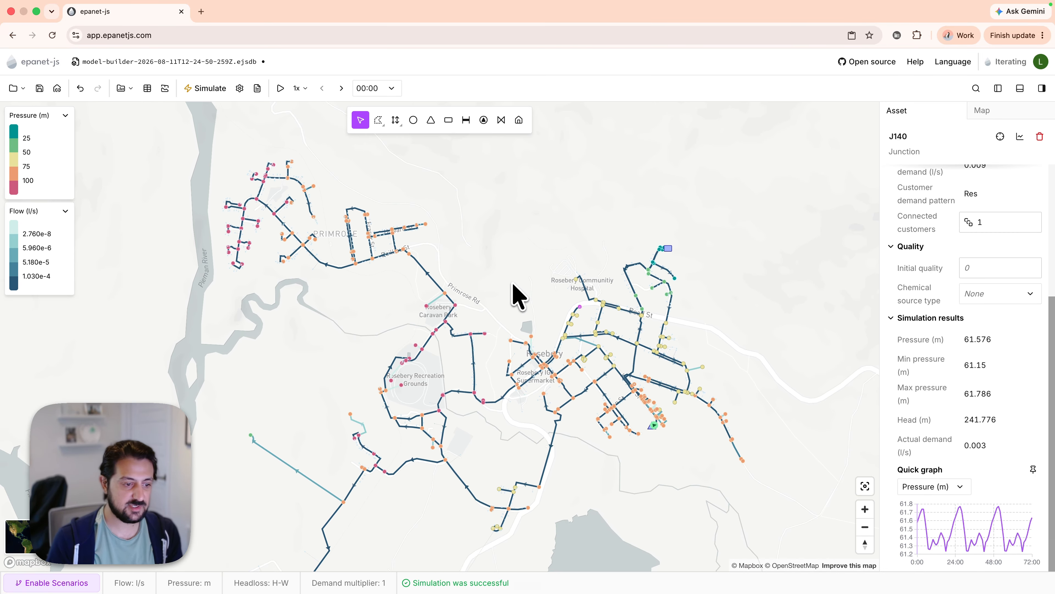
left_click_drag(510, 270, 516, 257)
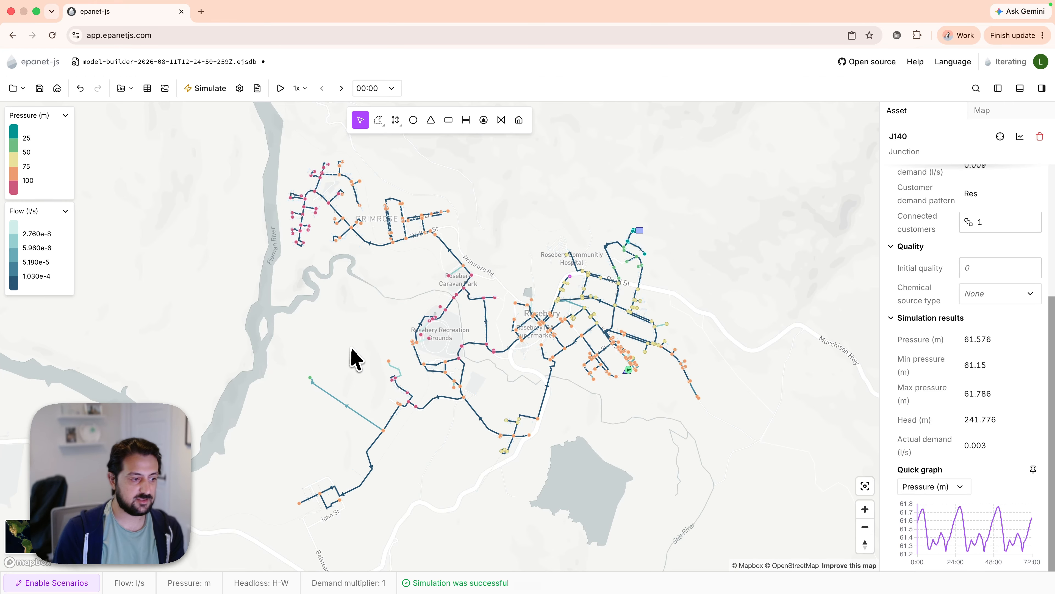
left_click_drag(352, 348, 342, 357)
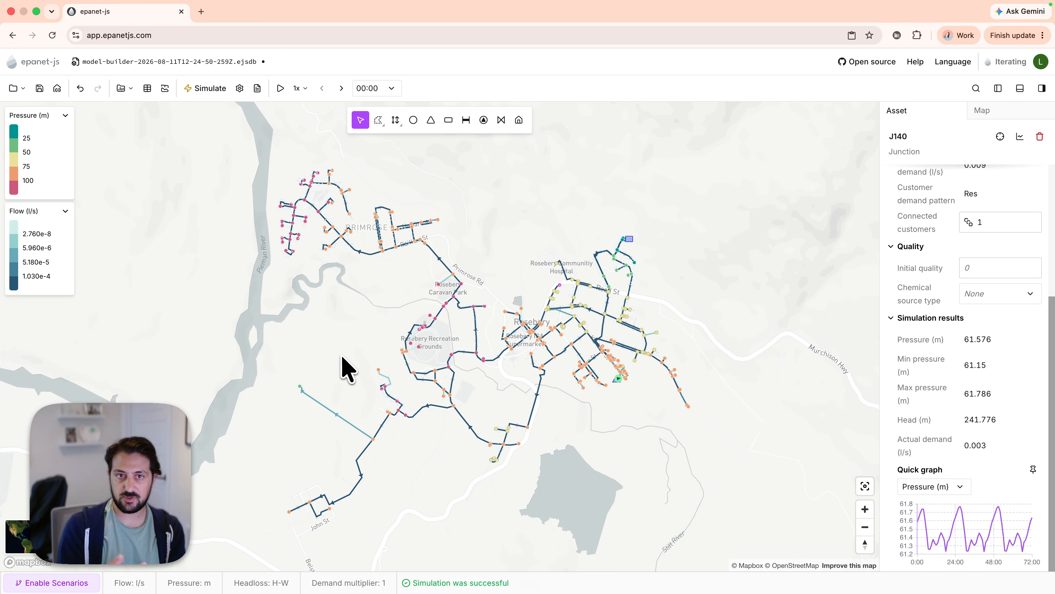